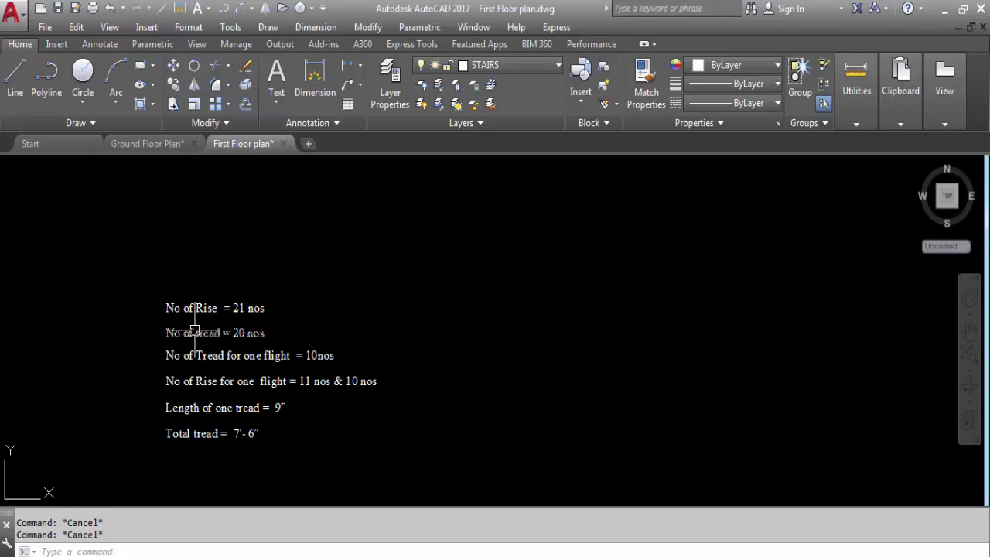
# Move the six calculation notes for the 21-rise stair beneath the specifications of the 10' staircase, with object snap and ortho off.
pyautogui.click(389, 467)
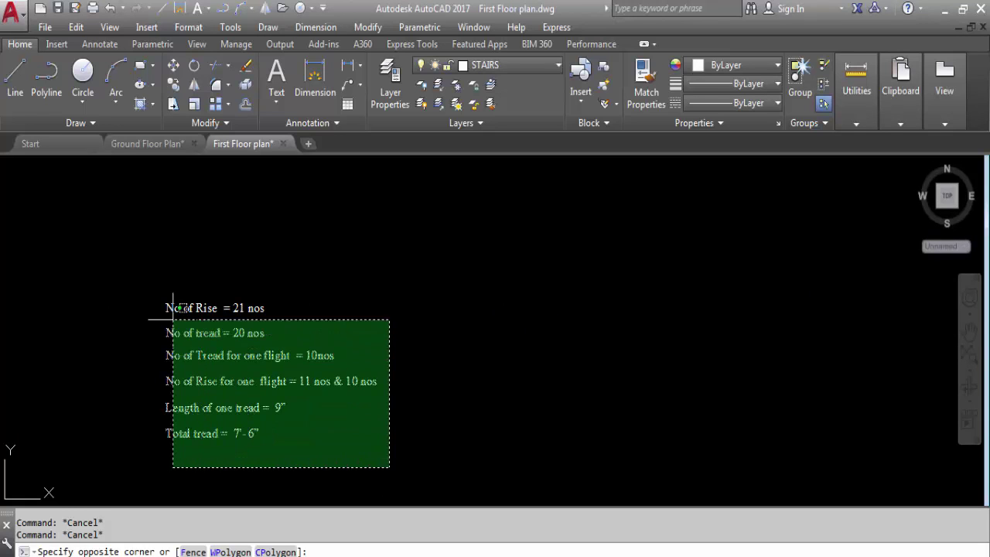
pyautogui.click(137, 241)
pyautogui.write('m')
pyautogui.press('Return')
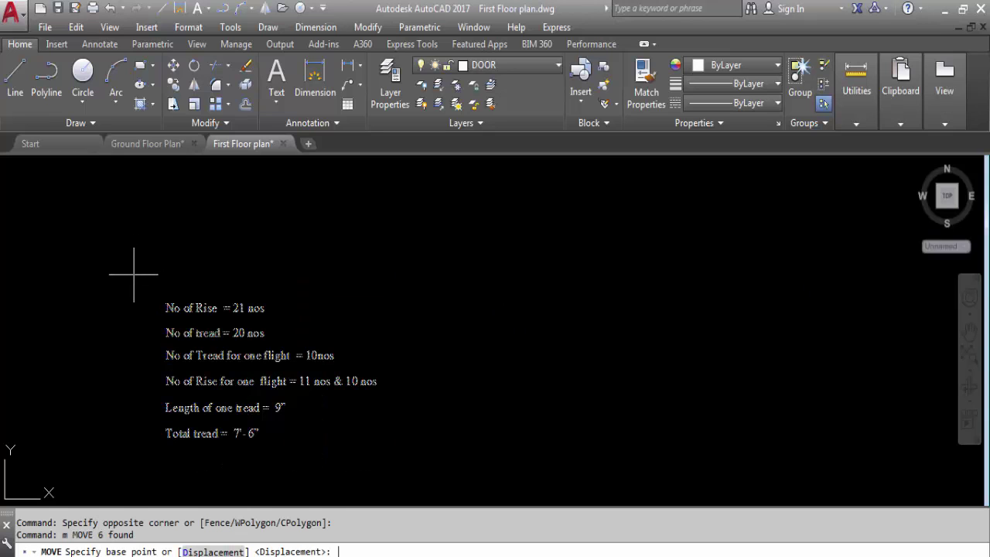
pyautogui.press('F3')
pyautogui.click(166, 332)
pyautogui.scroll(-5, 436, 379)
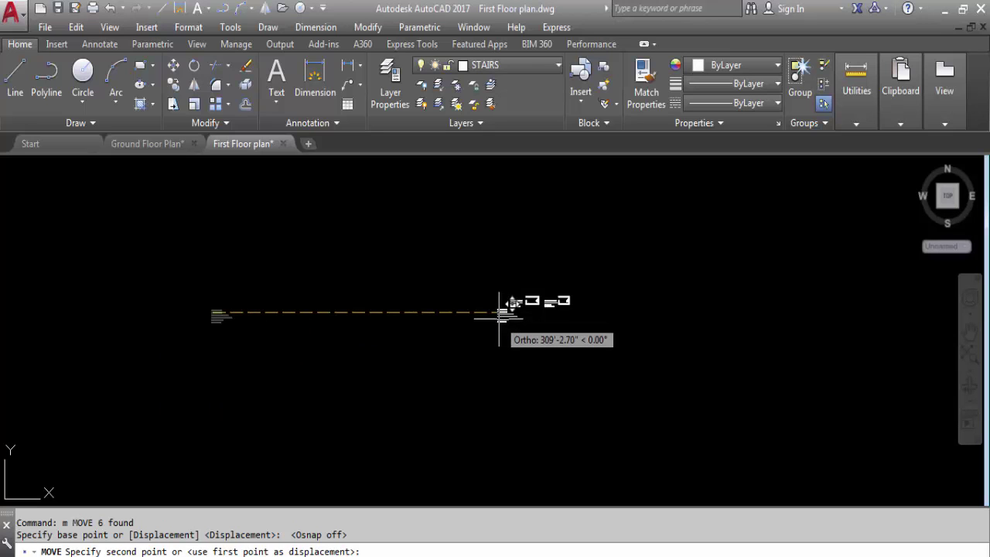
pyautogui.press('F8')
pyautogui.scroll(4, 510, 331)
pyautogui.scroll(4, 520, 314)
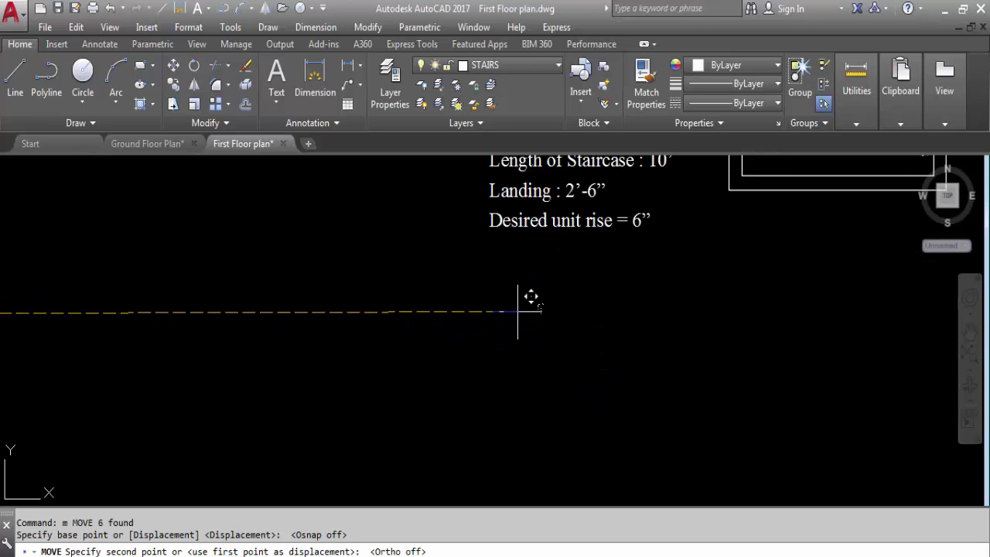
pyautogui.click(510, 312)
pyautogui.scroll(-5, 510, 311)
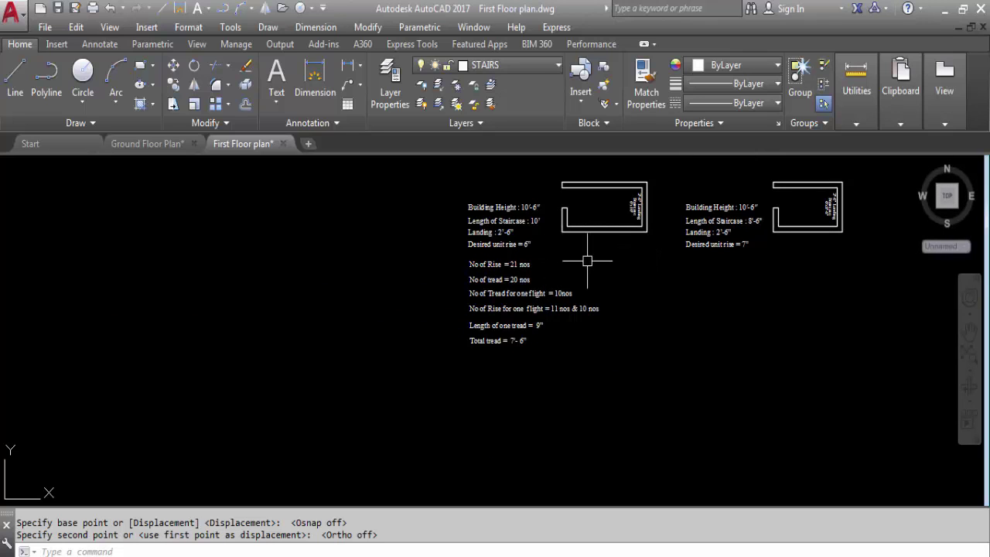
# Move the six calculation notes for the 18-rise stair beneath the specifications of the 8'-6" staircase.
pyautogui.scroll(-8, 610, 268)
pyautogui.scroll(5, 197, 283)
pyautogui.click(322, 373)
pyautogui.click(212, 232)
pyautogui.write('m')
pyautogui.press('Return')
pyautogui.scroll(4, 232, 283)
pyautogui.click(222, 288)
pyautogui.scroll(-3, 158, 217)
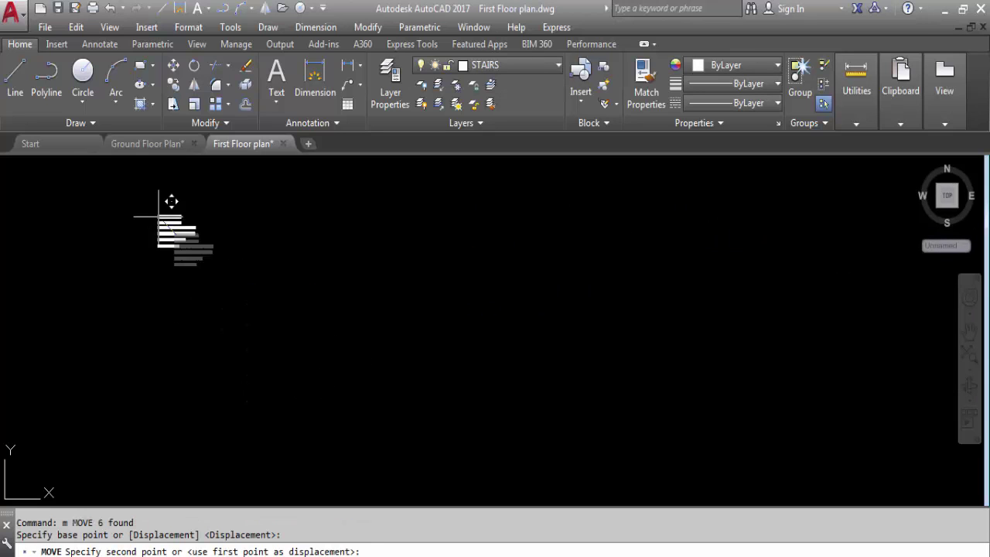
pyautogui.scroll(5, 394, 232)
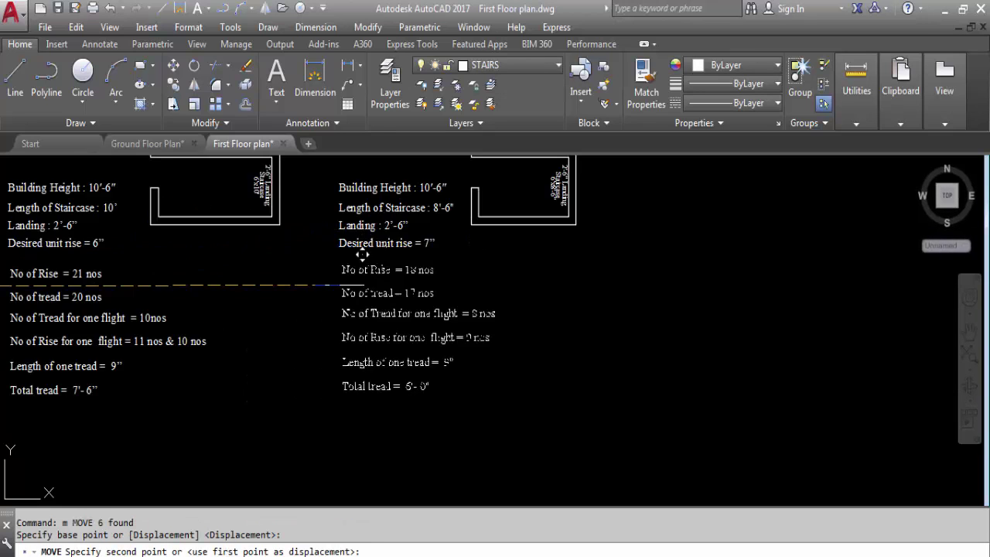
pyautogui.scroll(2, 354, 255)
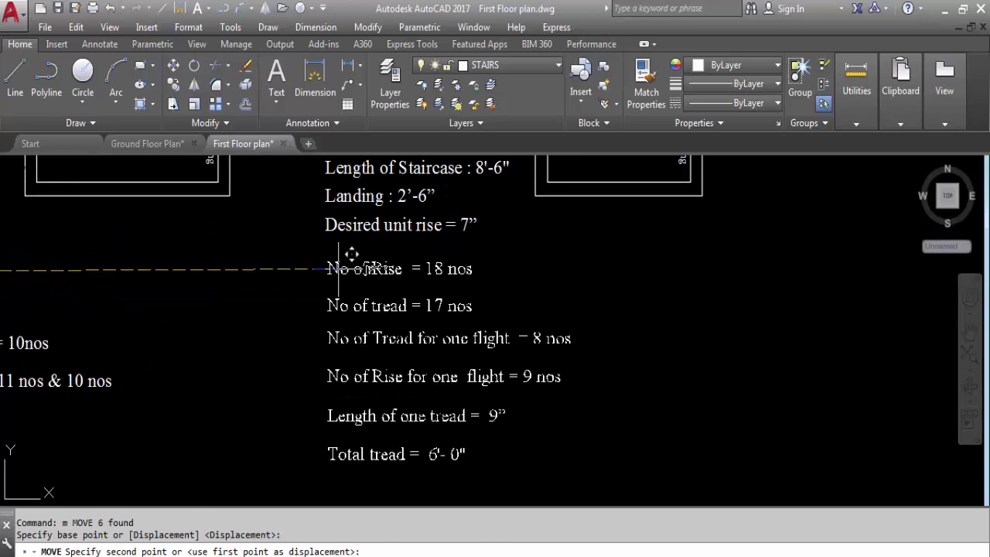
pyautogui.click(329, 268)
pyautogui.scroll(-5, 453, 307)
pyautogui.scroll(2, 444, 235)
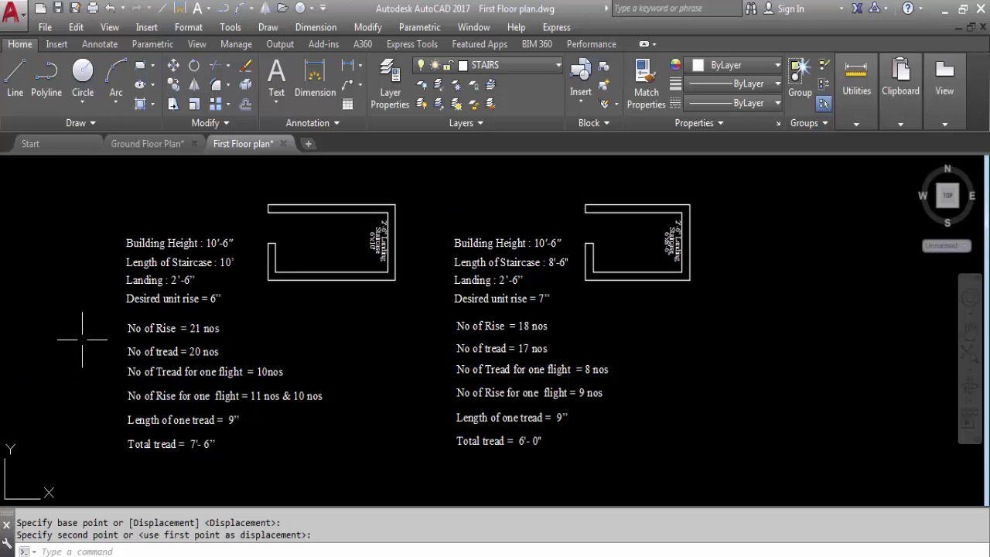
# Review the calculation notes of both staircases and save the drawing.
pyautogui.scroll(2, 115, 328)
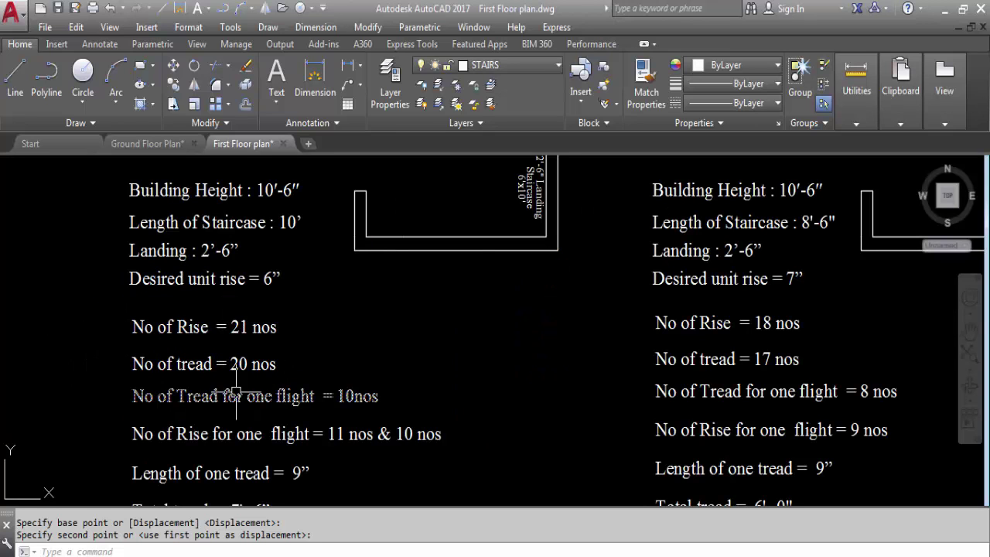
pyautogui.scroll(-2, 325, 251)
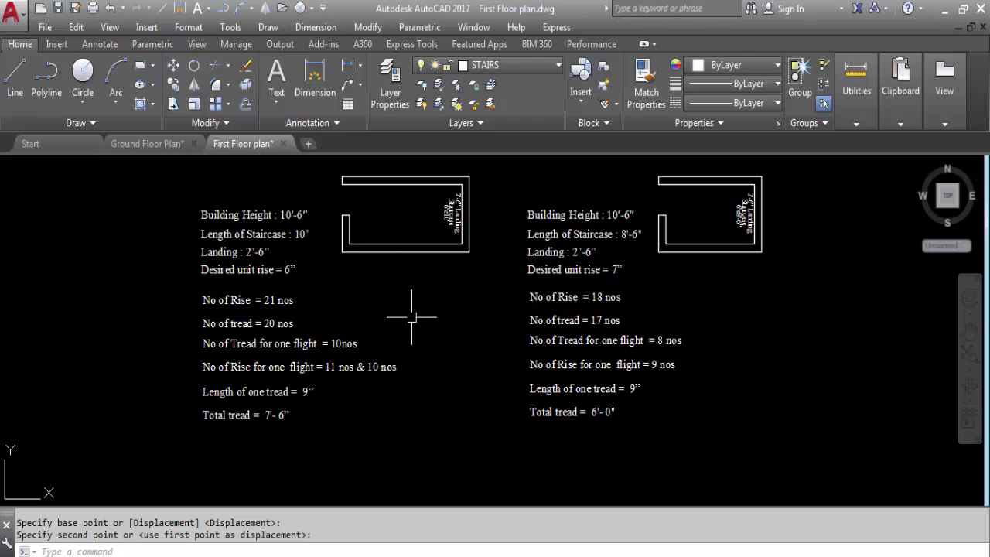
pyautogui.scroll(-2, 443, 381)
pyautogui.scroll(2, 420, 272)
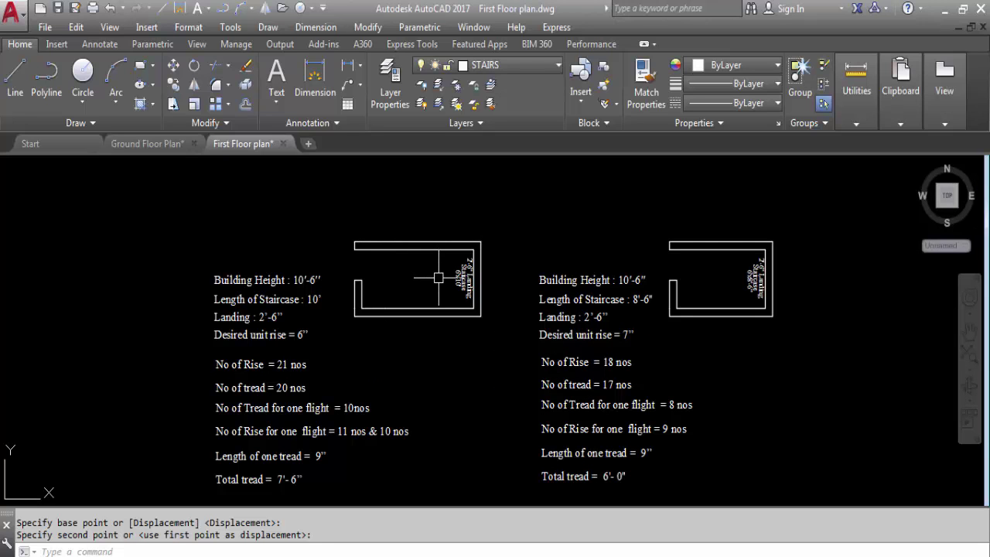
pyautogui.click(439, 277)
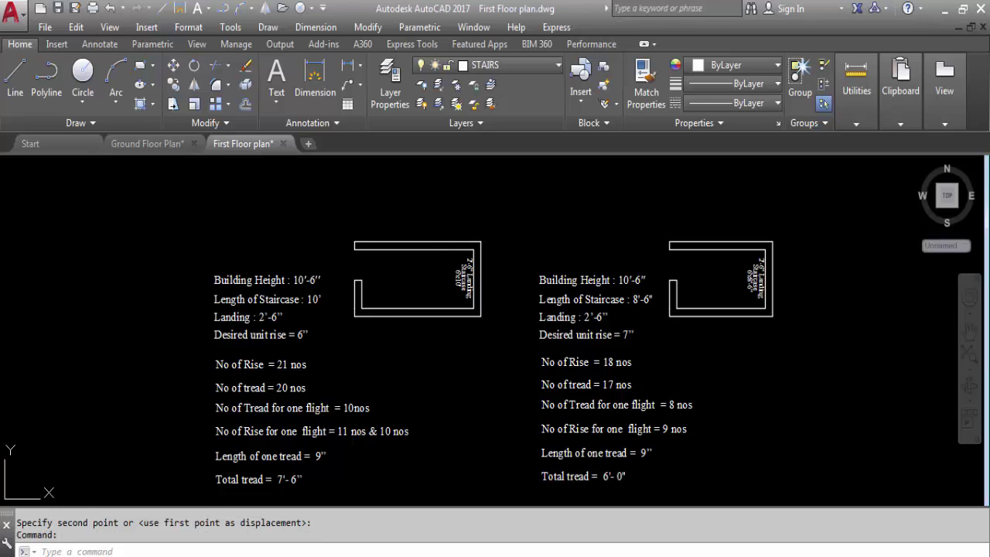
pyautogui.hotkey('ctrl', 's')
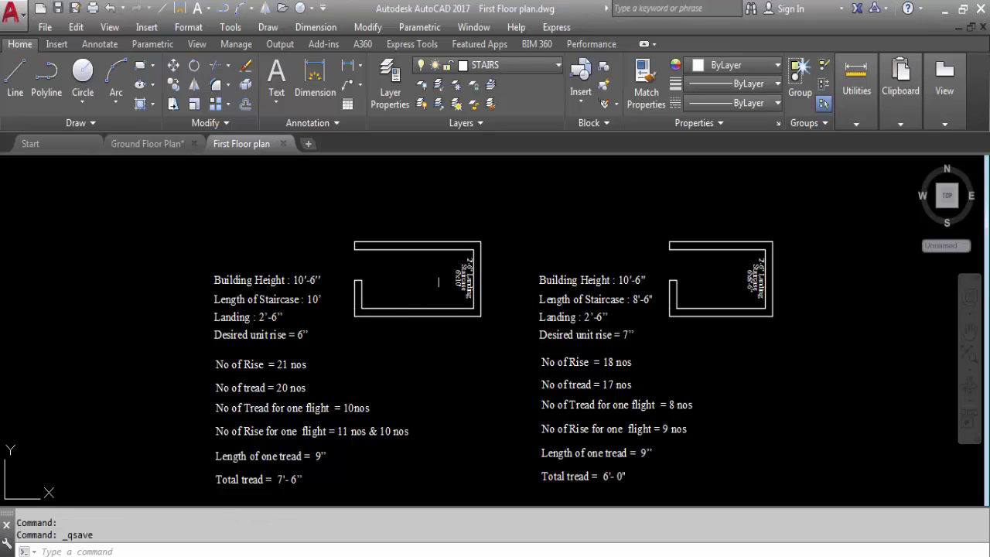
# Offset the inner face of the 10' staircase's end wall by 10' into the stairwell to mark the staircase length.
pyautogui.scroll(-2, 464, 362)
pyautogui.scroll(2, 426, 264)
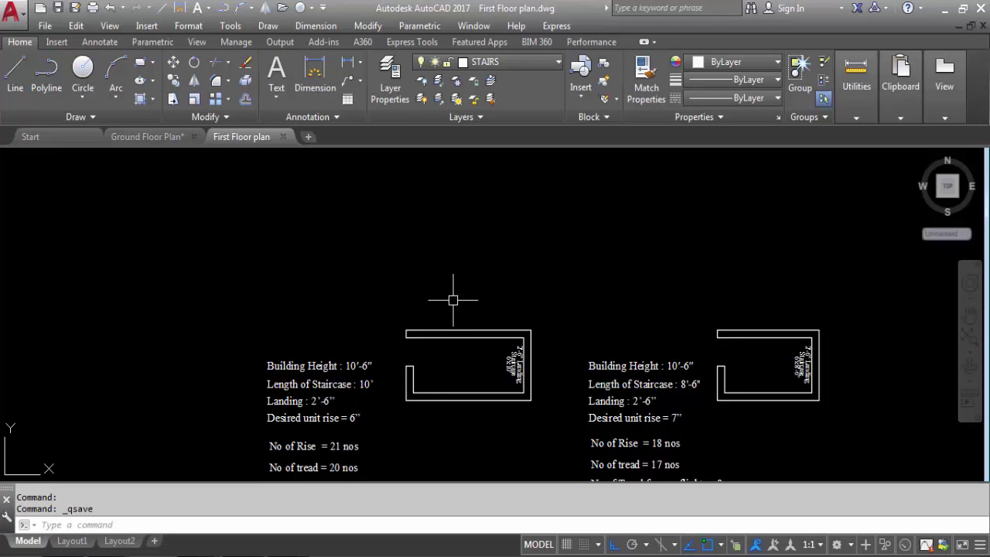
pyautogui.scroll(-2, 471, 325)
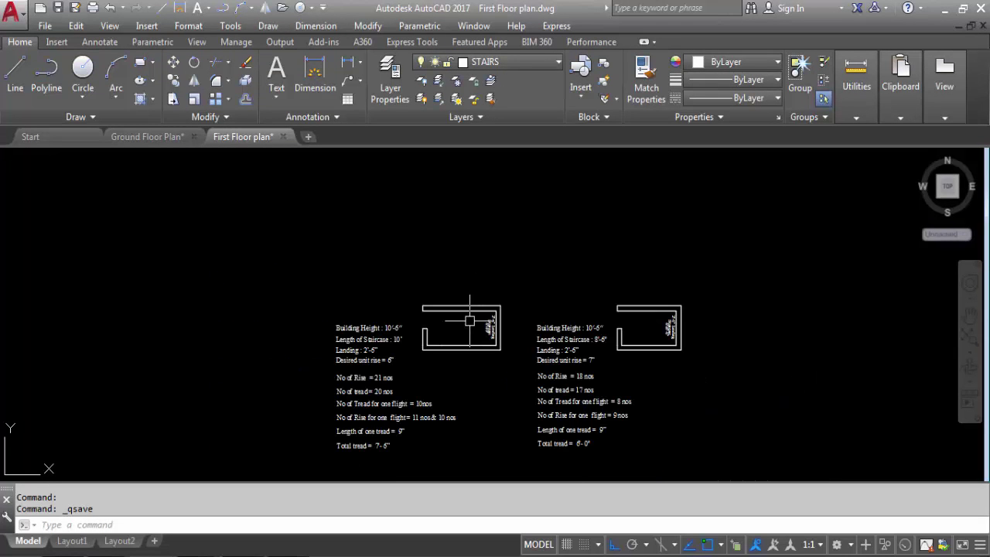
pyautogui.scroll(2, 406, 336)
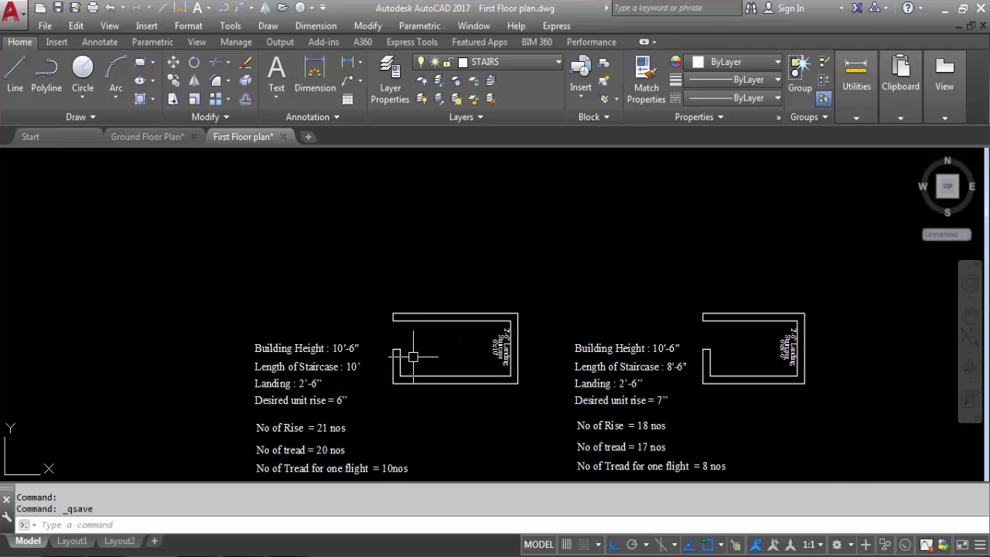
pyautogui.scroll(2, 340, 383)
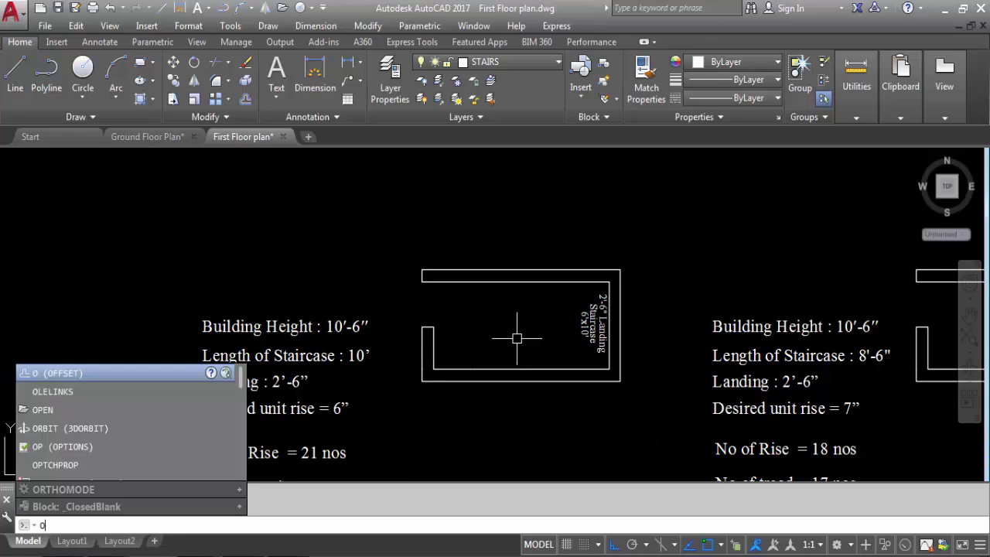
pyautogui.press('Return')
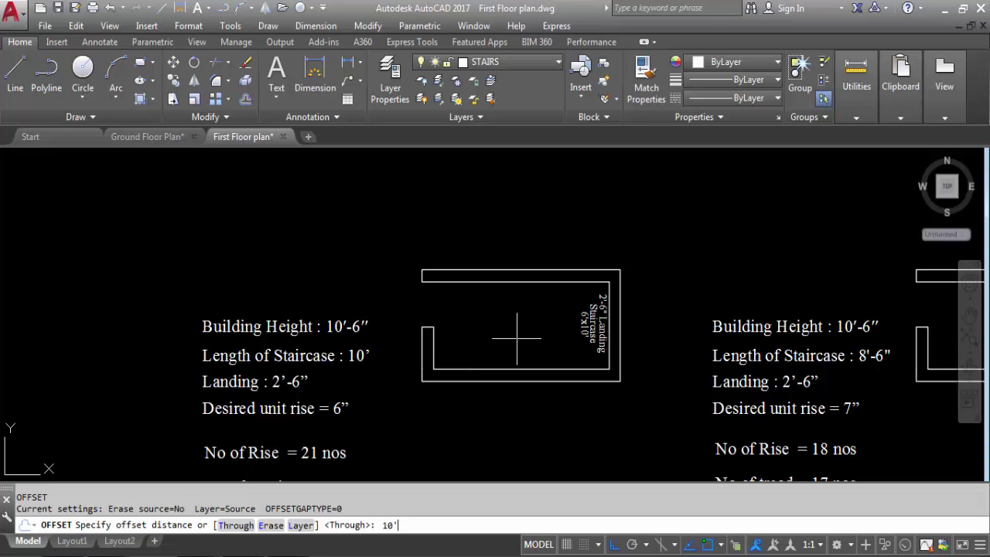
pyautogui.press('Return')
pyautogui.click(576, 321)
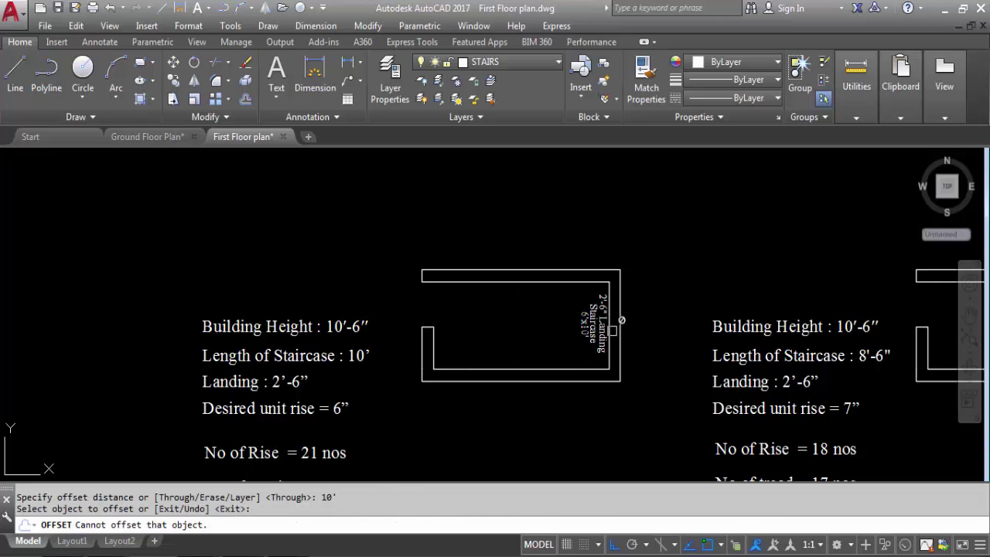
pyautogui.scroll(4, 615, 317)
pyautogui.click(604, 312)
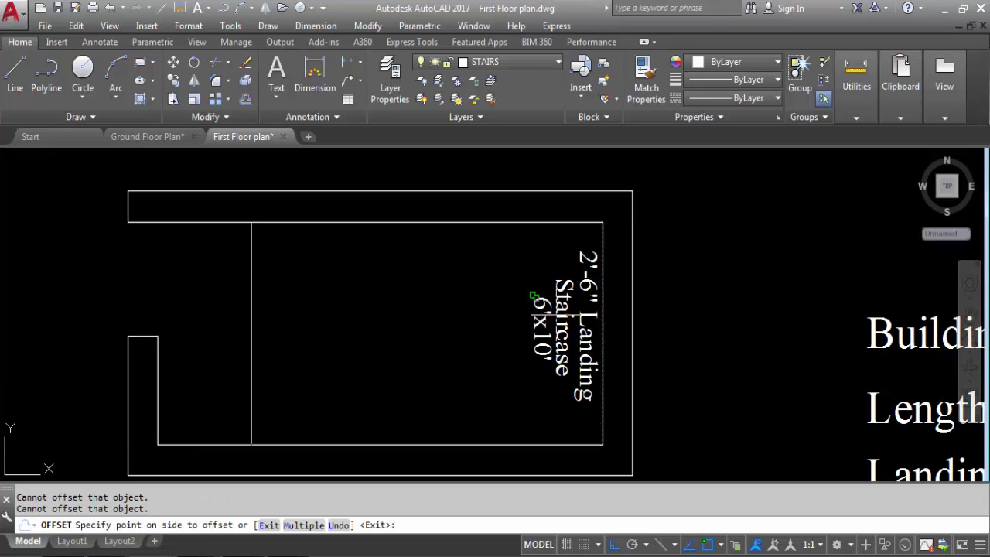
pyautogui.click(317, 298)
pyautogui.scroll(-5, 359, 263)
pyautogui.scroll(2, 356, 257)
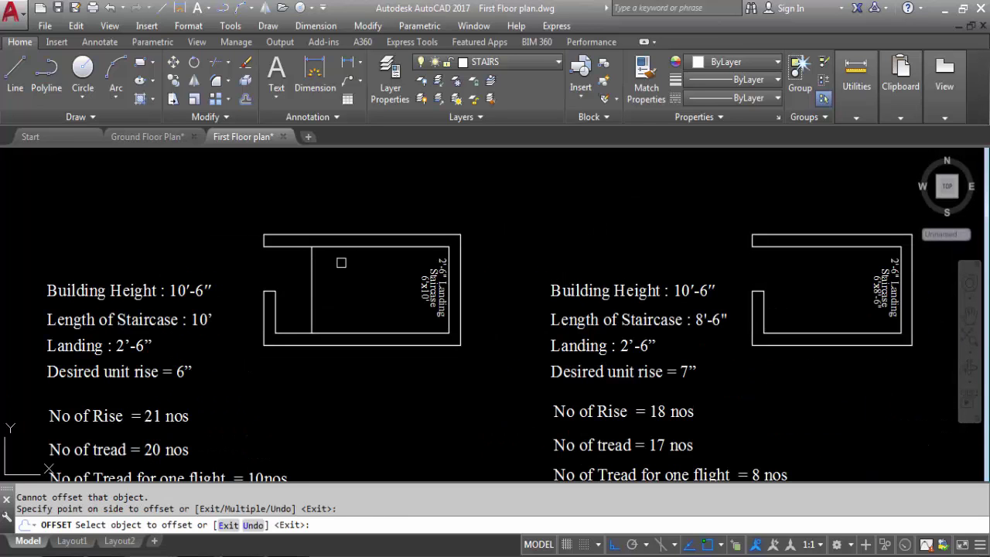
pyautogui.press('Escape')
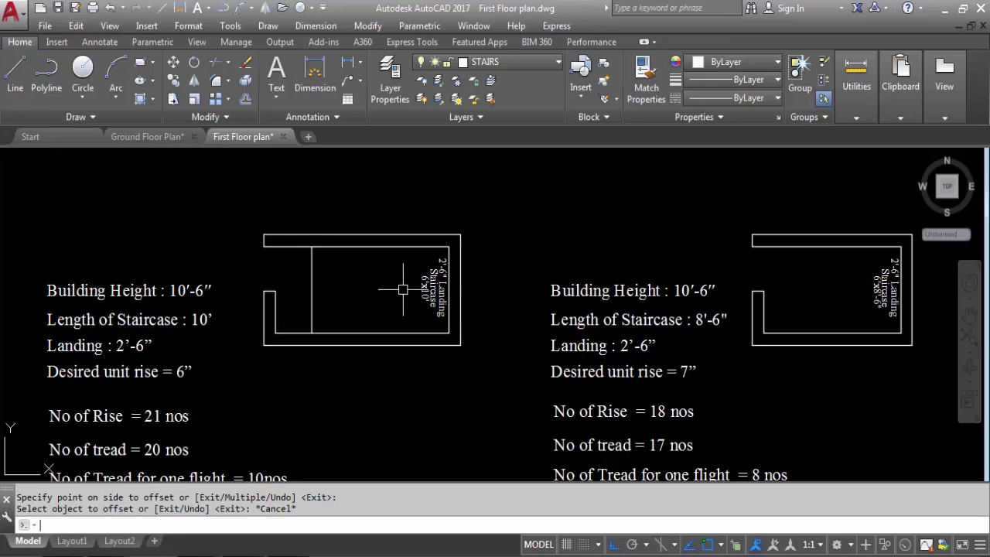
# Offset the same inner end wall line by 2'-6" into the stairwell to mark the landing edge.
pyautogui.press('Return')
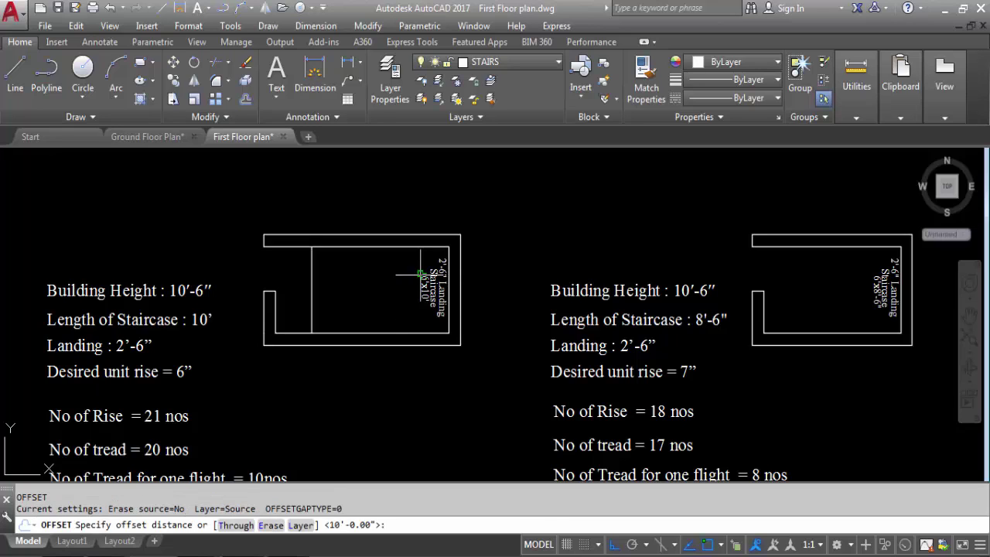
pyautogui.write("2'")
pyautogui.press('Return')
pyautogui.click(450, 266)
pyautogui.scroll(2, 451, 259)
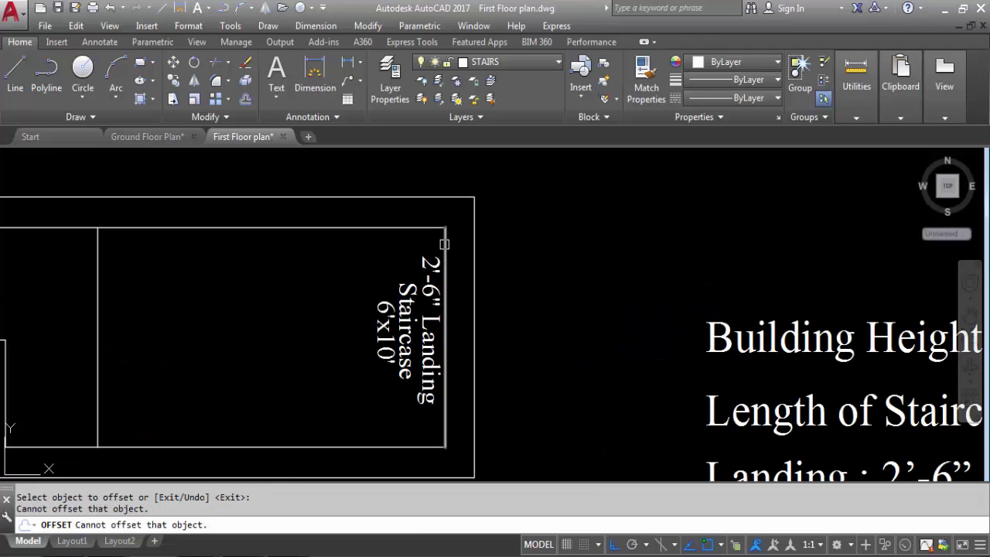
pyautogui.click(444, 245)
pyautogui.click(325, 256)
pyautogui.scroll(-4, 450, 252)
pyautogui.press('Escape')
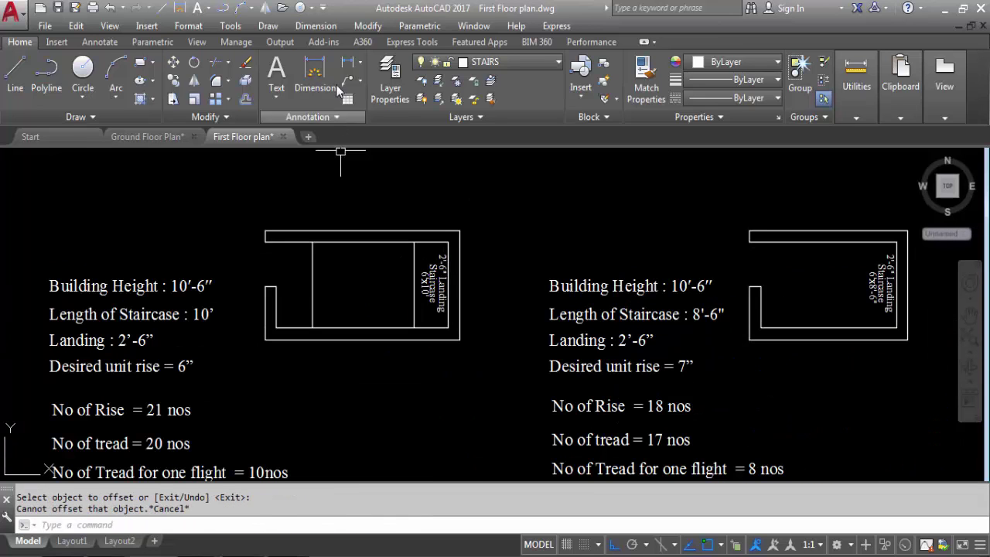
# Add a linear dimension above the 10' staircase between the stair start line and the landing edge.
pyautogui.click(348, 63)
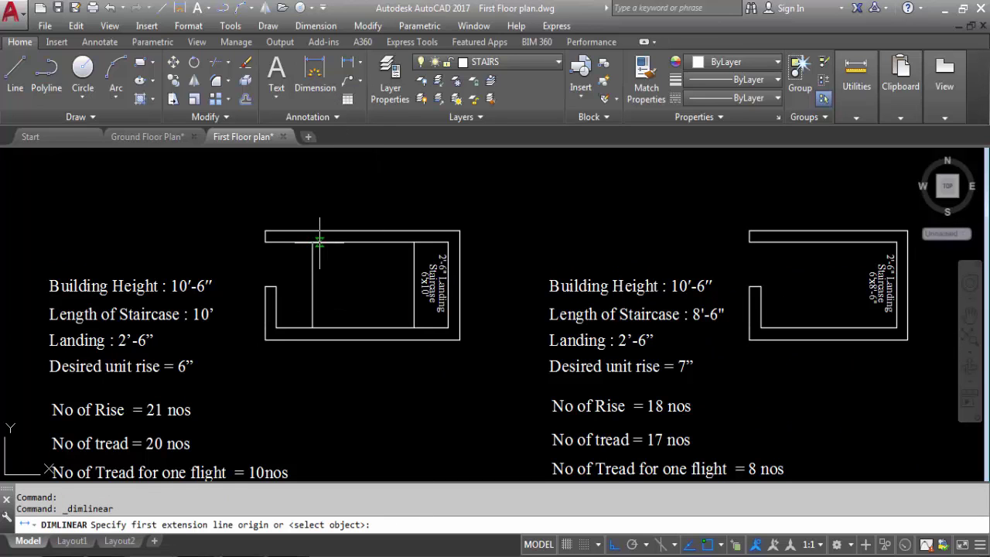
pyautogui.click(313, 240)
pyautogui.click(411, 240)
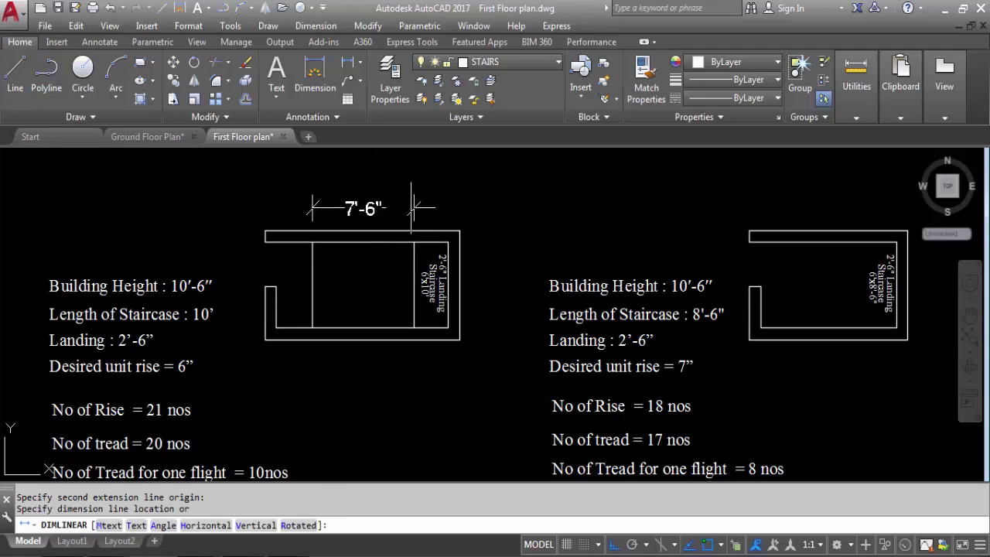
pyautogui.click(404, 210)
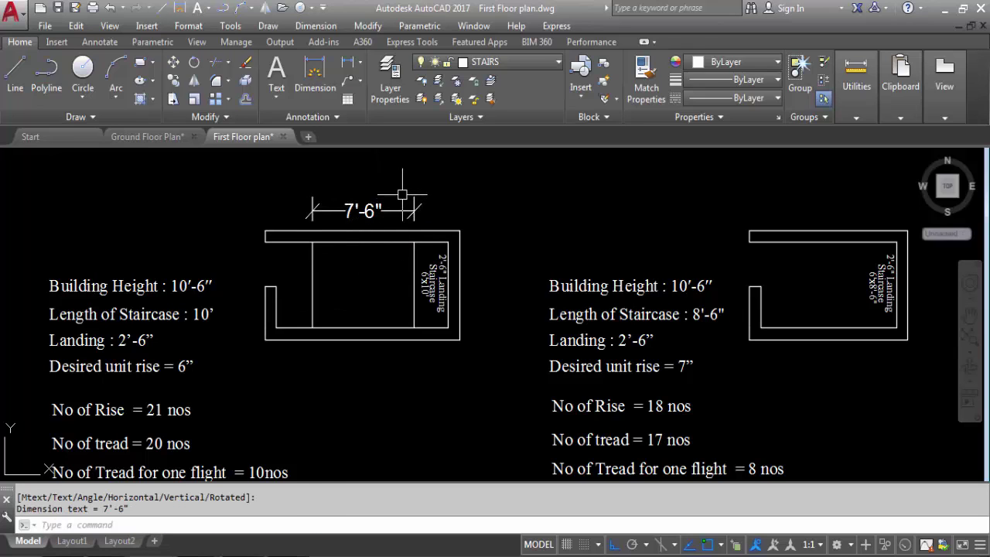
pyautogui.scroll(-2, 403, 195)
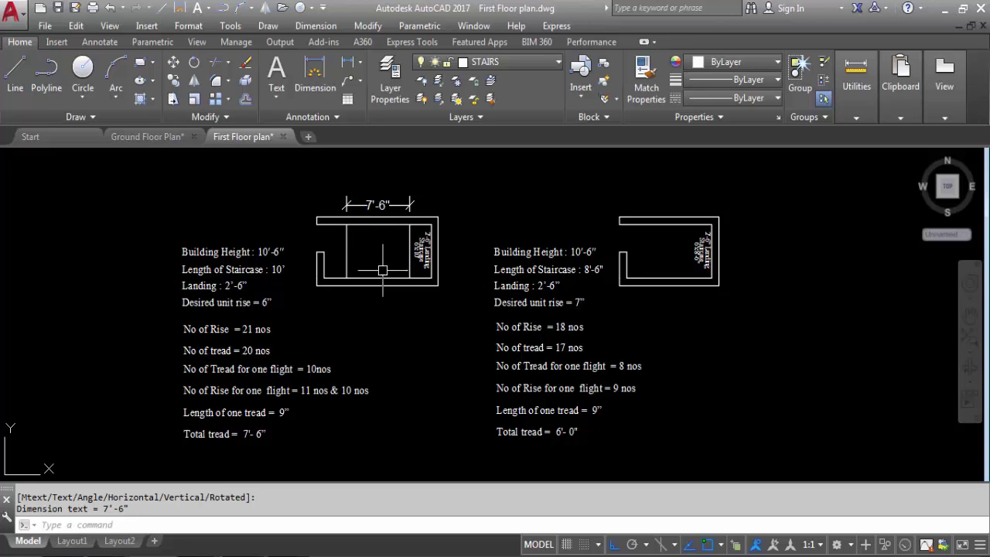
# Draw a horizontal line from the midpoint of the stair start line to the landing edge, dividing the two flights.
pyautogui.scroll(2, 360, 230)
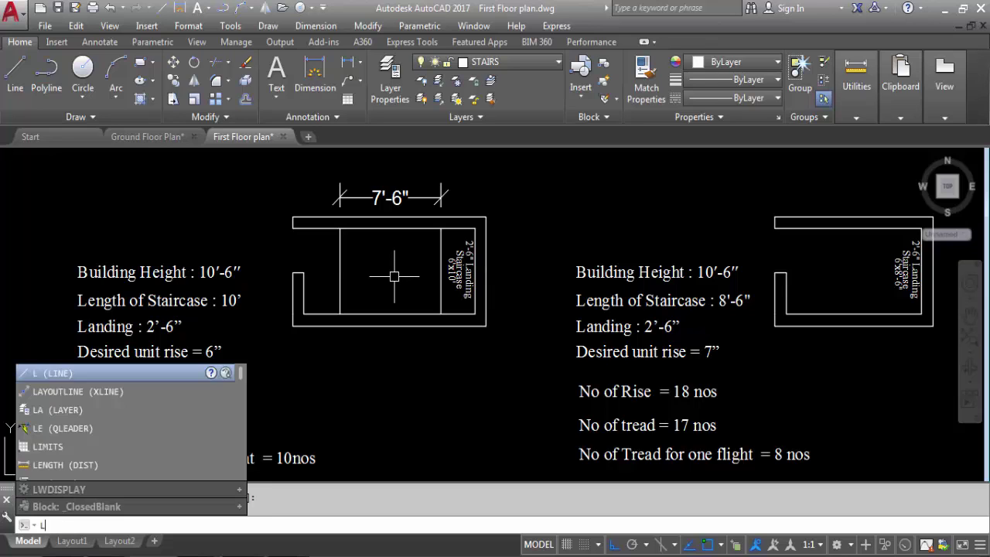
pyautogui.press('Return')
pyautogui.click(339, 272)
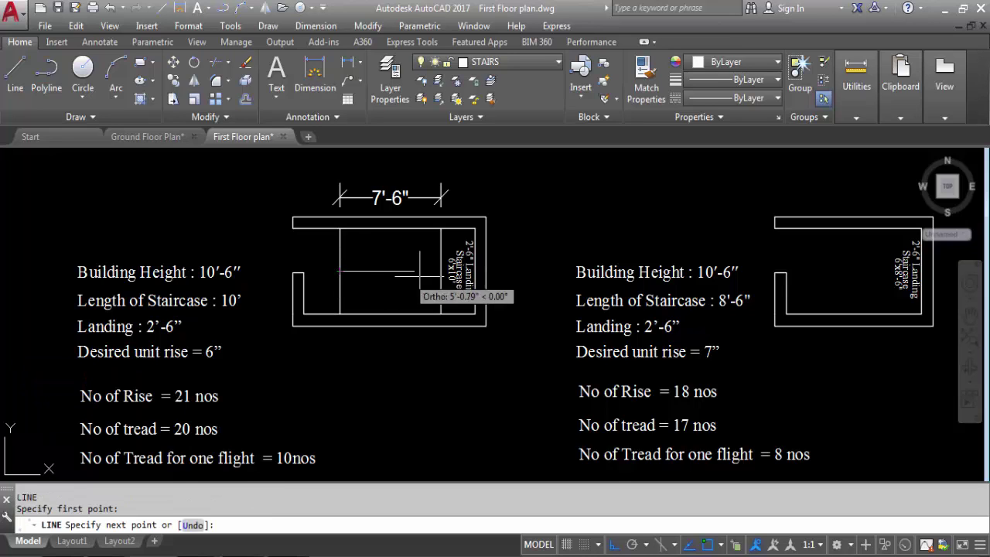
pyautogui.press('Escape')
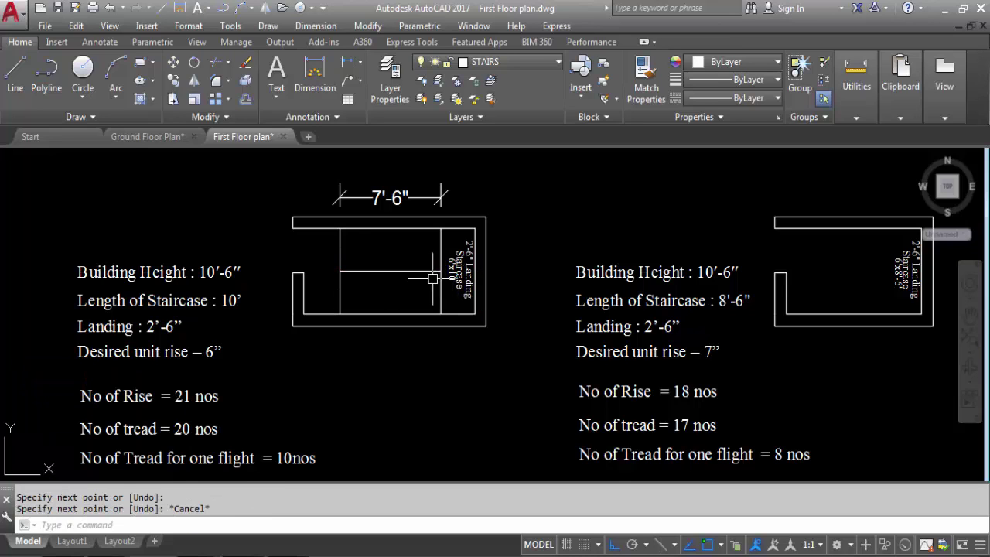
# Offset the horizontal line dividing the two flights by 1" to both its upper and lower side.
pyautogui.scroll(2, 422, 275)
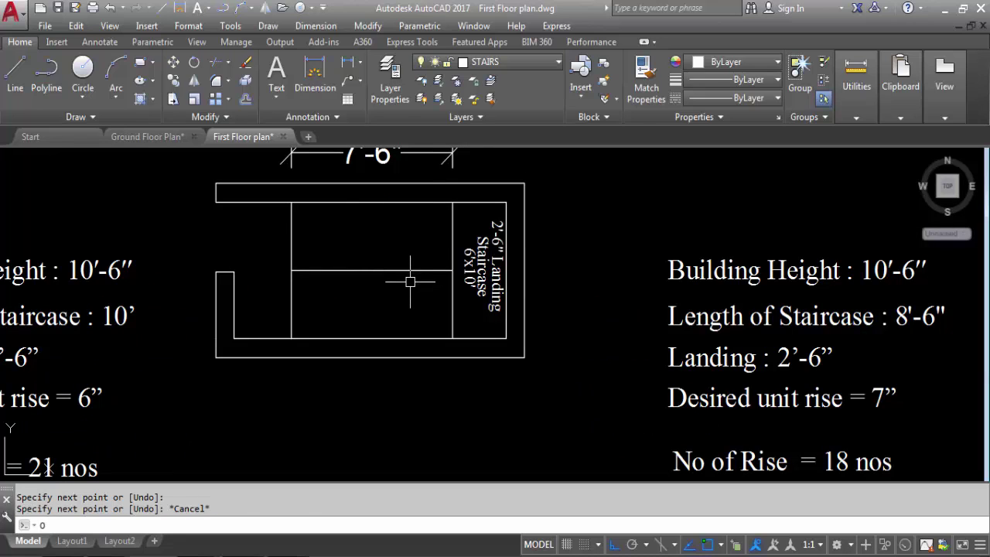
pyautogui.press('Return')
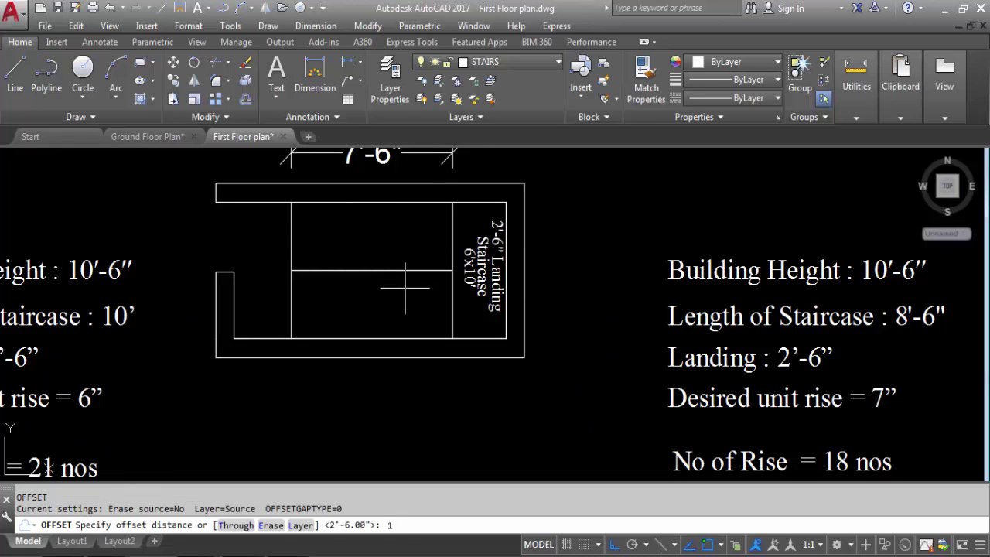
pyautogui.press('Return')
pyautogui.click(400, 270)
pyautogui.click(397, 219)
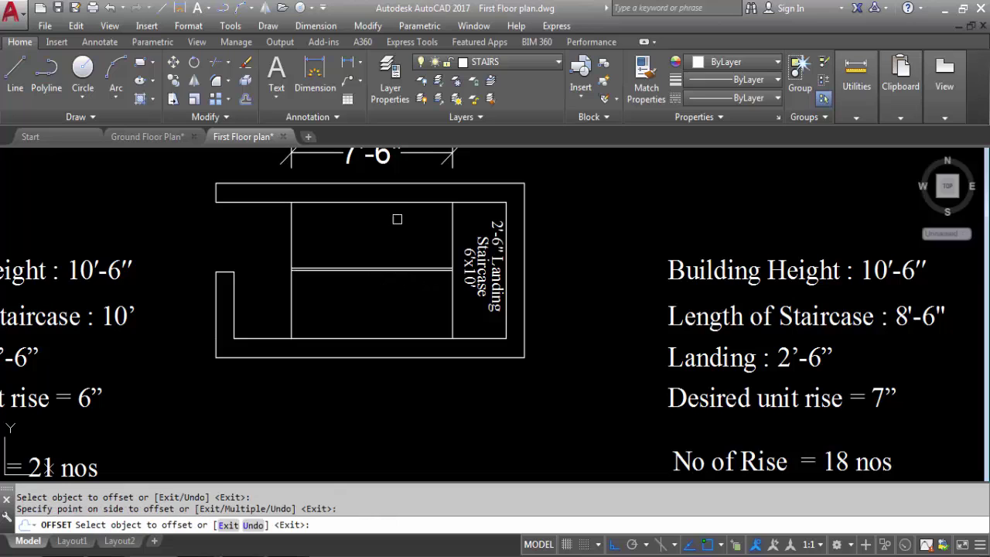
pyautogui.scroll(4, 360, 268)
pyautogui.click(361, 267)
pyautogui.click(361, 312)
pyautogui.press('Escape')
# Delete the original centre line between the two offset dividing lines.
pyautogui.scroll(4, 330, 267)
pyautogui.click(329, 274)
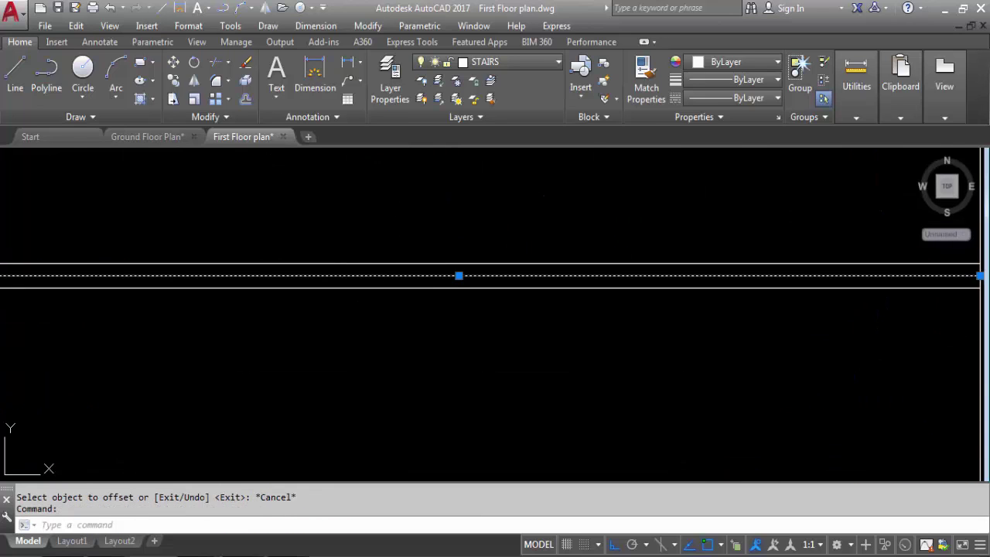
pyautogui.press('Delete')
pyautogui.scroll(-6, 474, 258)
# Trim the landing edge and the stair start line where they cross the narrow gap between the two flights.
pyautogui.write('T')
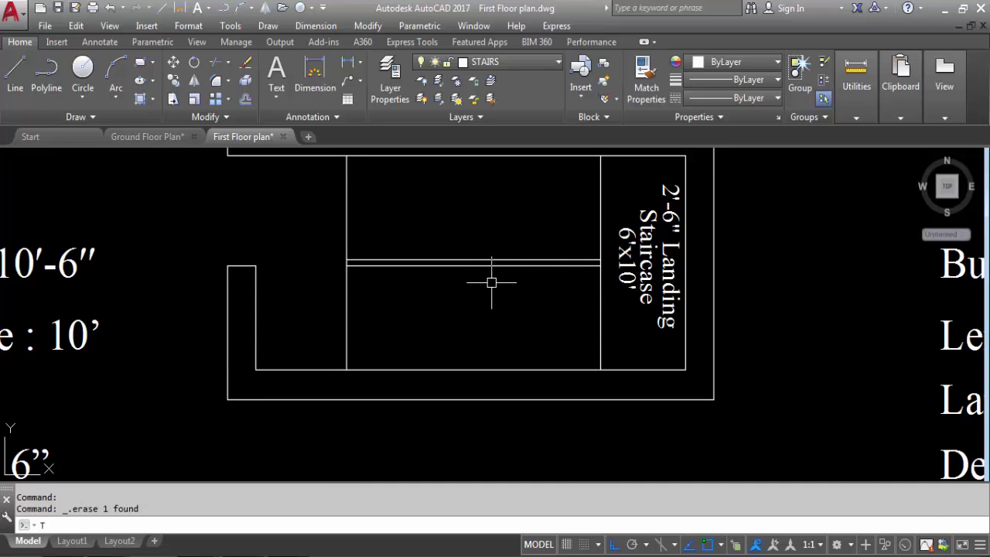
pyautogui.write('R')
pyautogui.press('Return')
pyautogui.press('Return')
pyautogui.scroll(5, 618, 240)
pyautogui.click(615, 286)
pyautogui.click(617, 282)
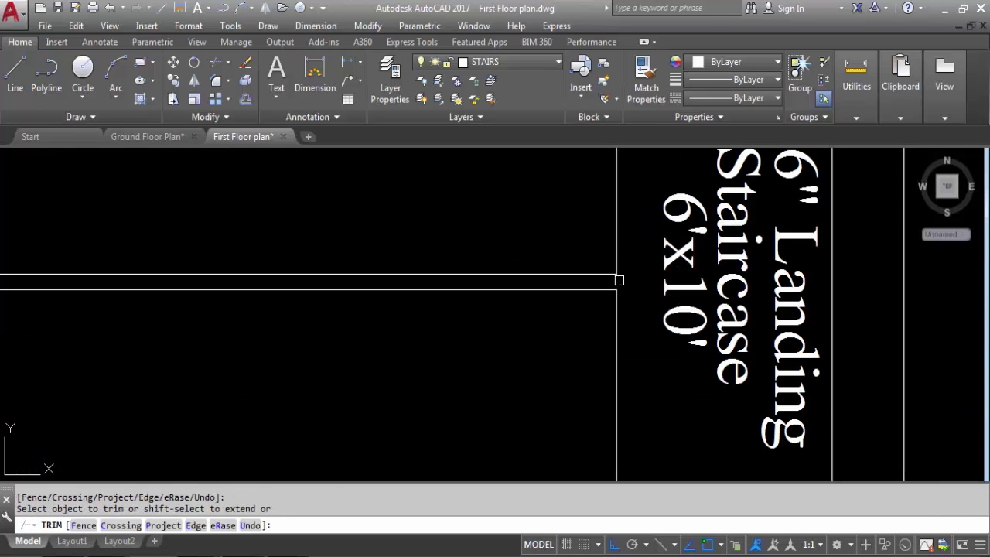
pyautogui.click(694, 267)
pyautogui.scroll(-2, 707, 280)
pyautogui.click(267, 268)
pyautogui.scroll(3, 263, 279)
pyautogui.click(258, 292)
pyautogui.click(214, 290)
pyautogui.scroll(-2, 283, 246)
pyautogui.scroll(-3, 309, 263)
pyautogui.press('Escape')
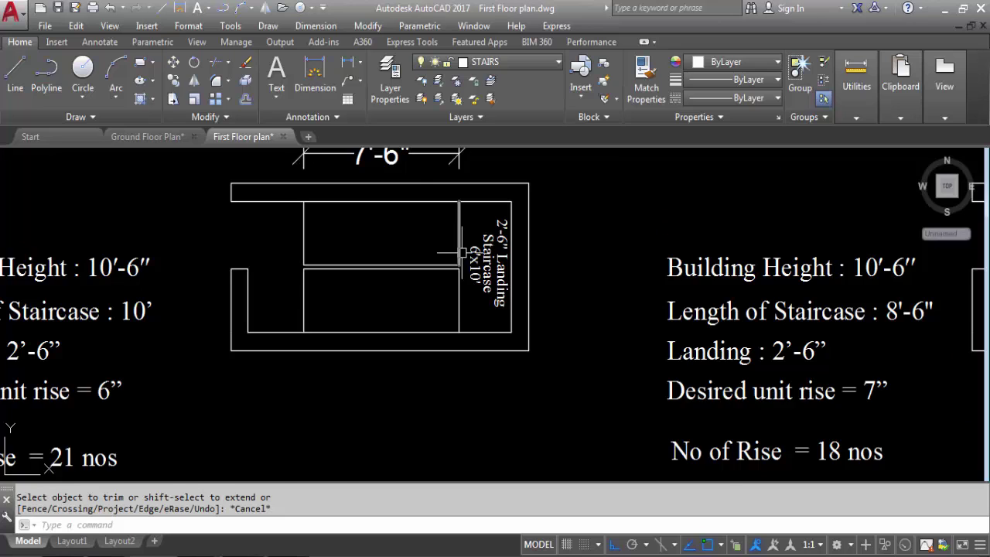
# Examine the 10' staircase's notes on treads per flight, tread length and total tread alongside its plan.
pyautogui.scroll(-2, 444, 259)
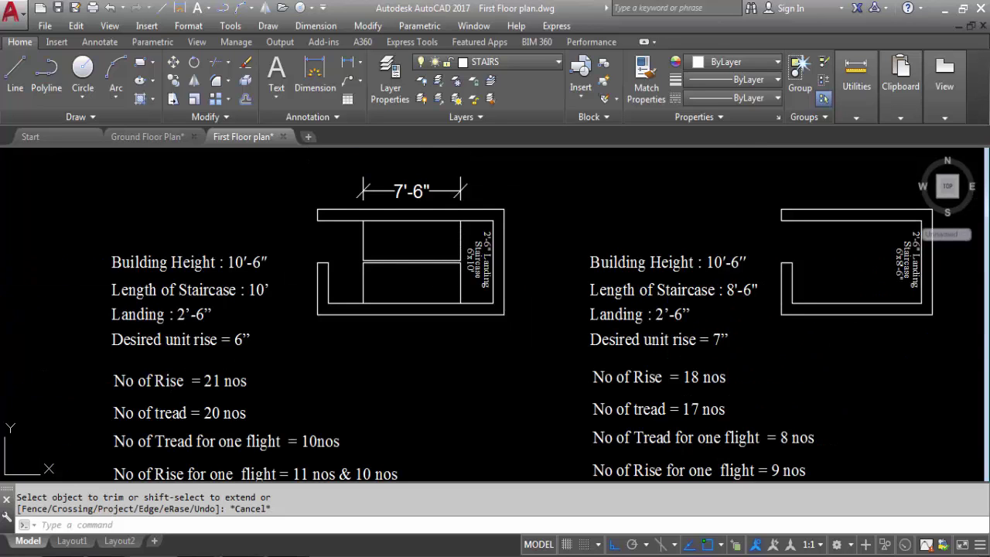
pyautogui.scroll(-1, 297, 282)
pyautogui.scroll(1, 266, 321)
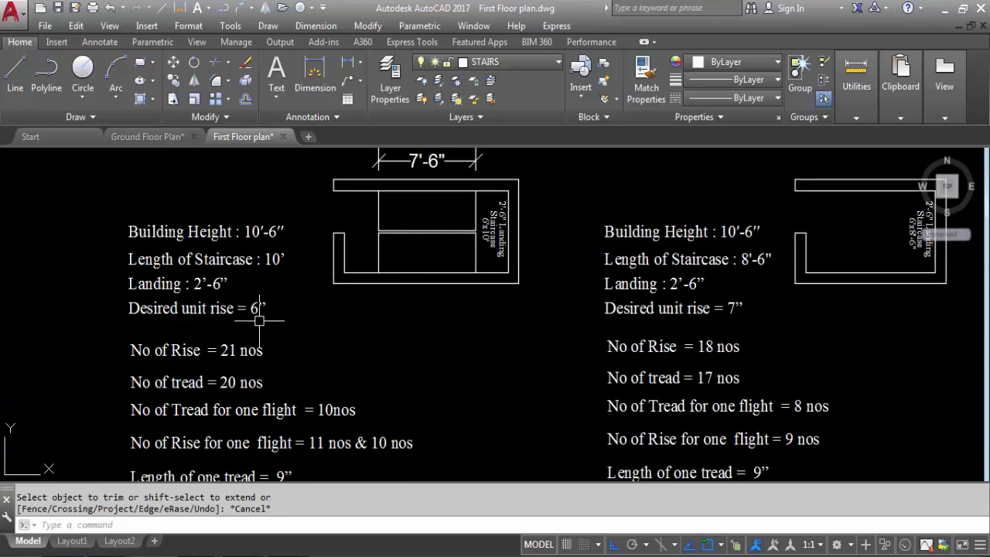
pyautogui.scroll(-1, 251, 282)
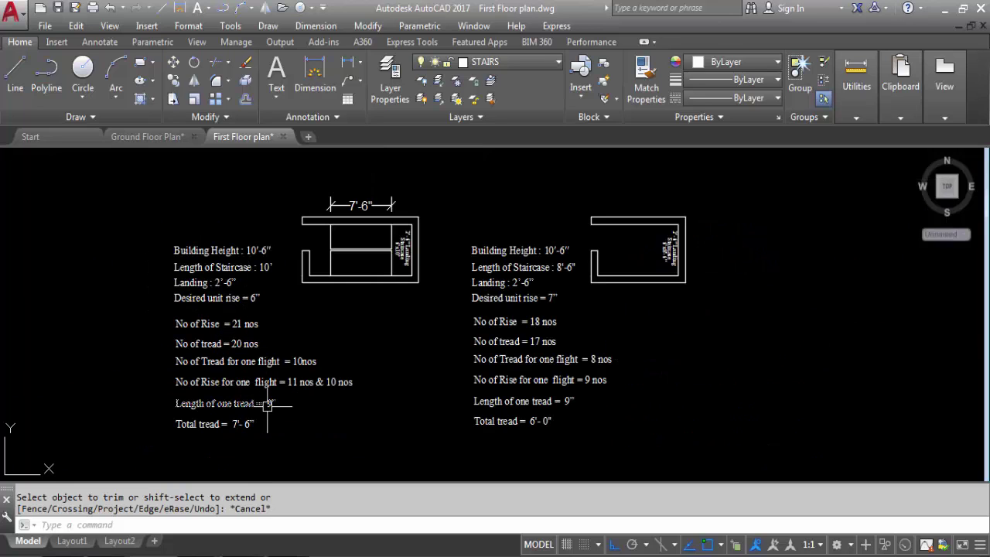
pyautogui.scroll(3, 231, 415)
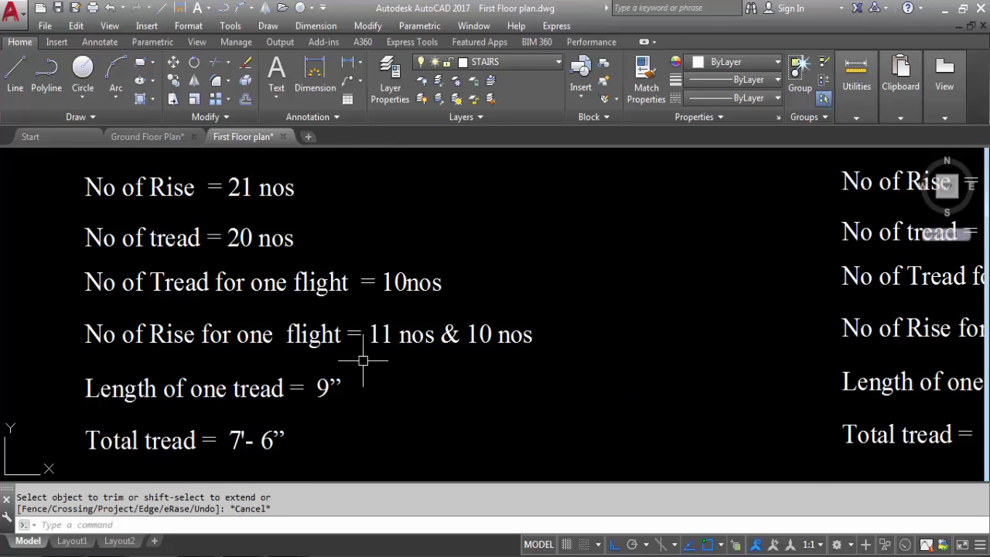
pyautogui.scroll(-4, 294, 403)
pyautogui.scroll(1, 377, 336)
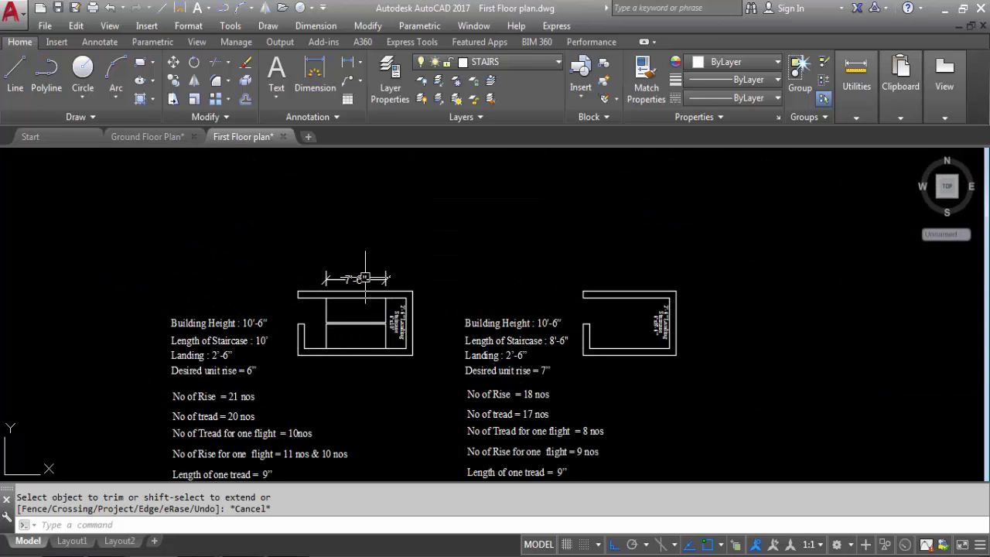
pyautogui.scroll(4, 362, 341)
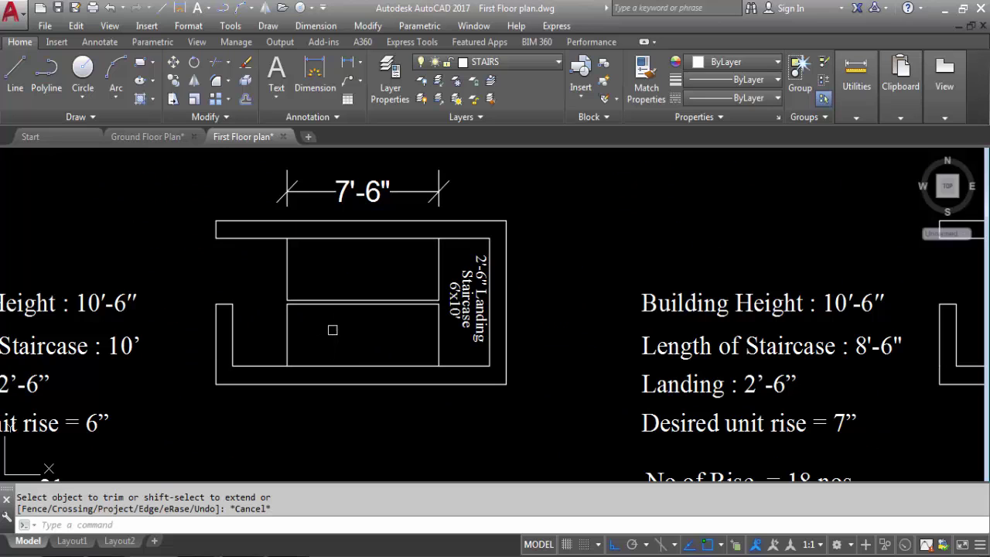
pyautogui.scroll(-2, 379, 236)
pyautogui.scroll(2, 349, 291)
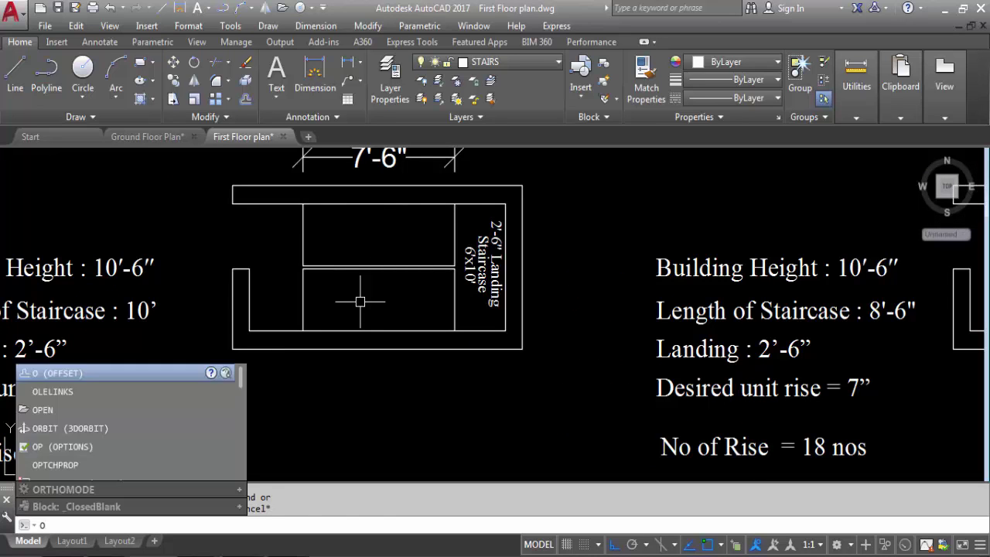
# Offset the lower flight's start line repeatedly by 9" towards the landing to draw nine tread lines.
pyautogui.press('Return')
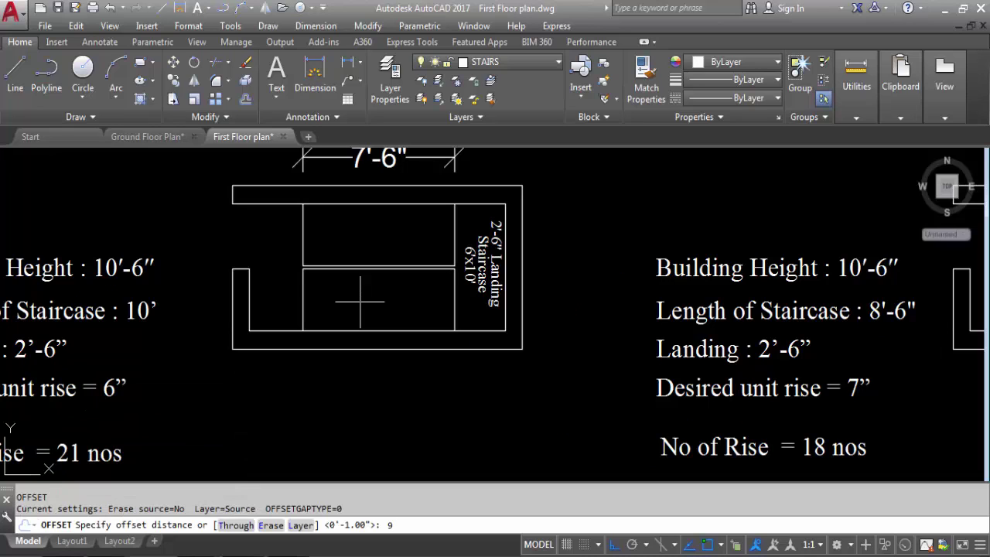
pyautogui.press('Return')
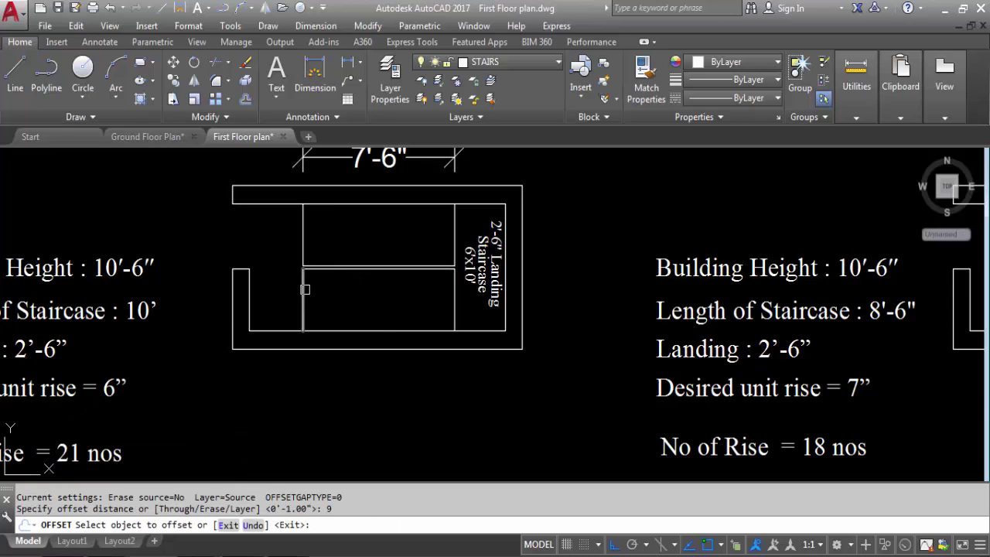
pyautogui.scroll(2, 306, 289)
pyautogui.click(300, 303)
pyautogui.click(372, 314)
pyautogui.click(330, 301)
pyautogui.click(391, 307)
pyautogui.click(351, 294)
pyautogui.click(389, 310)
pyautogui.click(369, 301)
pyautogui.click(410, 307)
pyautogui.click(396, 304)
pyautogui.click(430, 307)
pyautogui.click(420, 305)
pyautogui.click(477, 309)
pyautogui.click(446, 305)
pyautogui.click(474, 309)
pyautogui.click(470, 308)
pyautogui.click(511, 305)
pyautogui.click(495, 307)
pyautogui.click(565, 327)
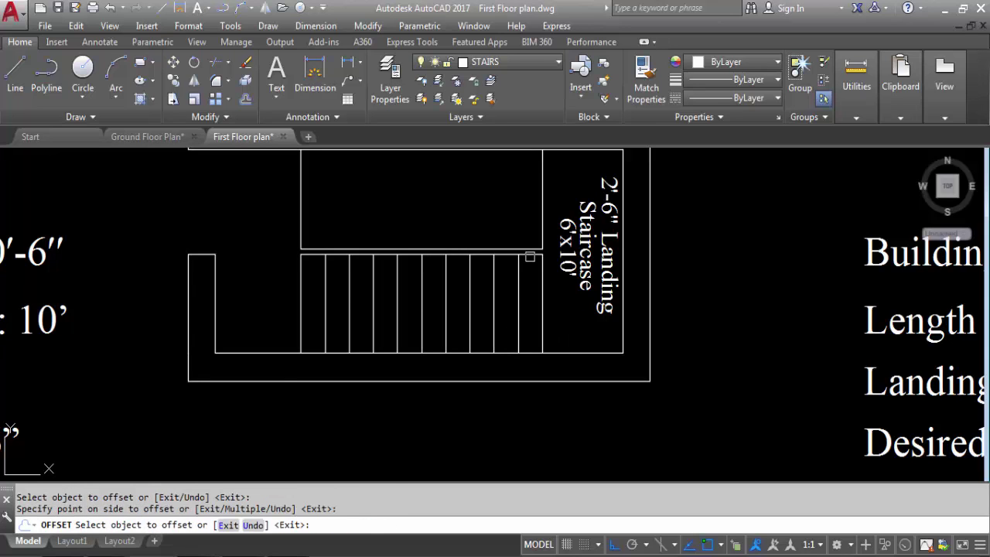
pyautogui.scroll(-3, 542, 282)
pyautogui.scroll(2, 456, 226)
pyautogui.press('Escape')
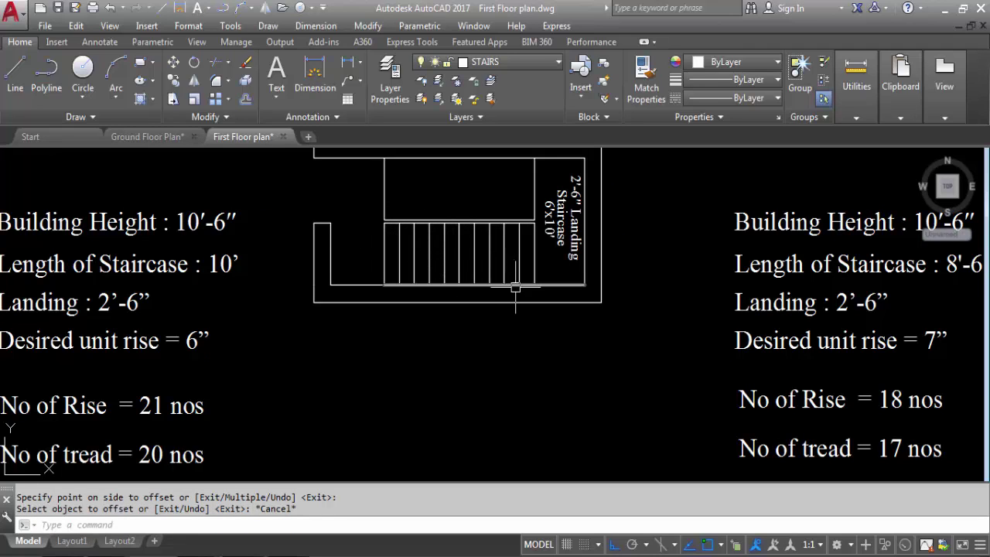
# Mirror the lower flight's nine tread lines about the horizontal centre of the stairwell into the upper flight, keeping the originals.
pyautogui.scroll(-4, 529, 247)
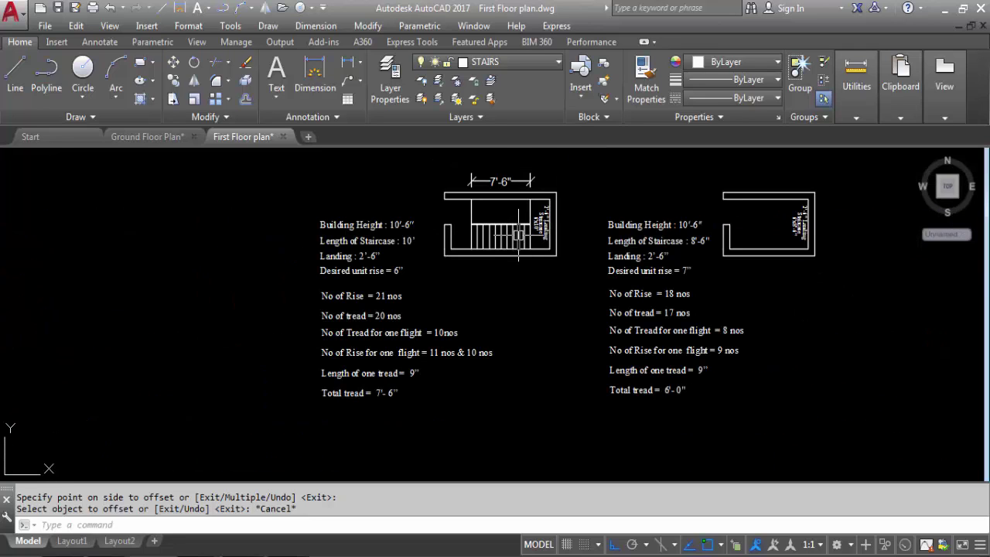
pyautogui.scroll(2, 368, 329)
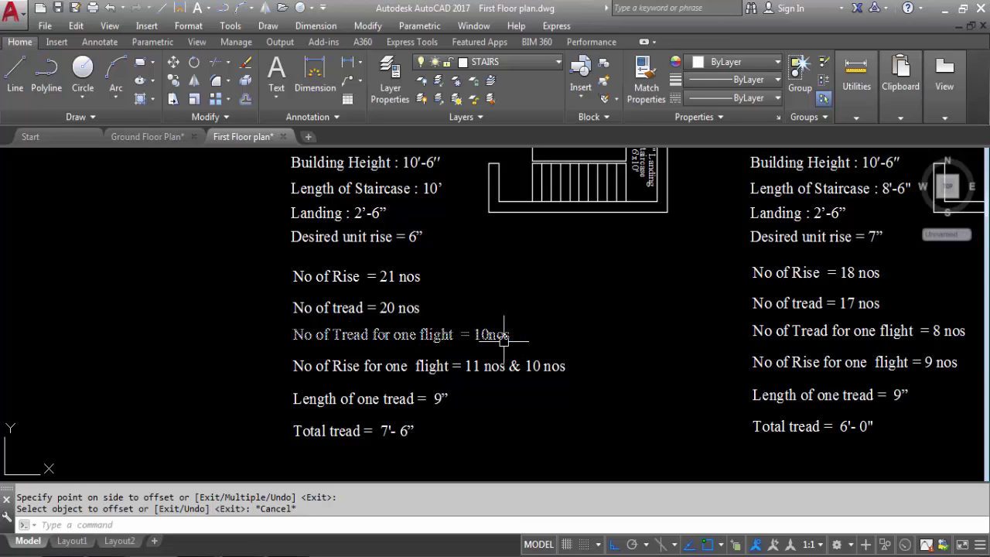
pyautogui.scroll(-2, 493, 424)
pyautogui.scroll(4, 578, 248)
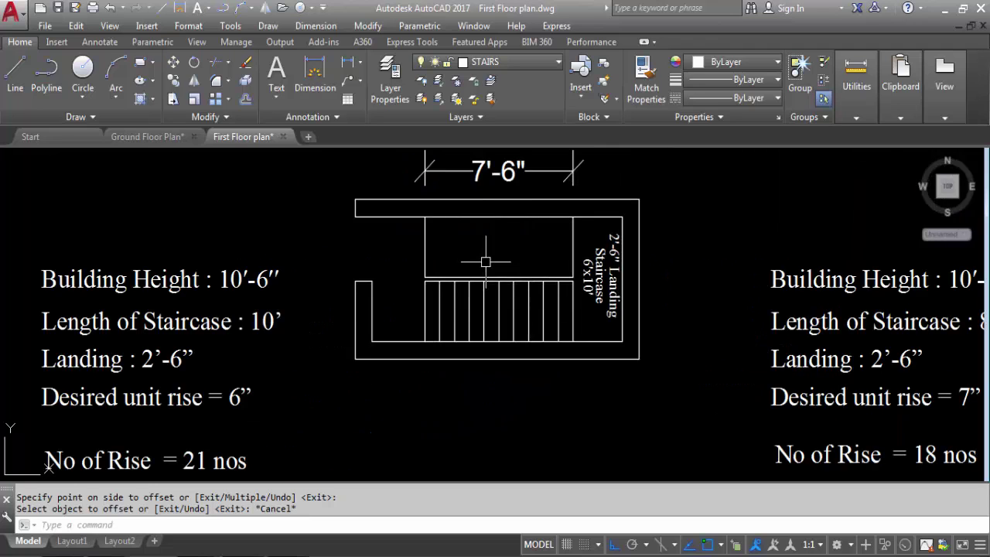
pyautogui.scroll(2, 564, 310)
pyautogui.click(564, 312)
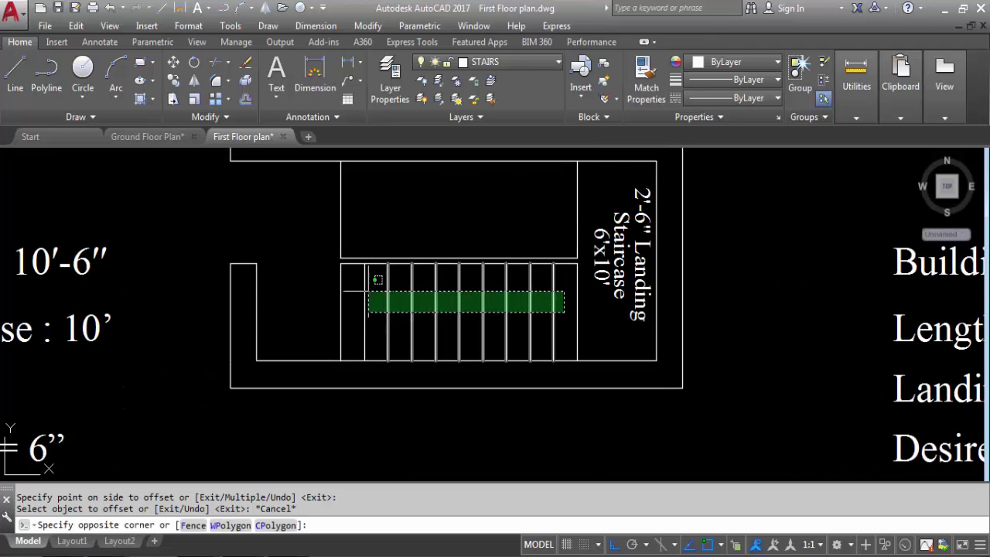
pyautogui.click(362, 289)
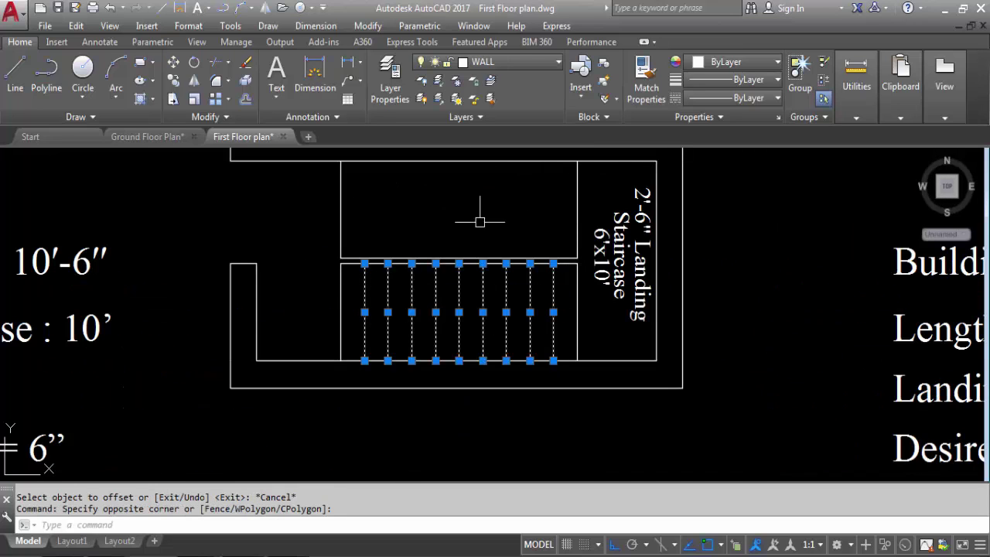
pyautogui.write('MI')
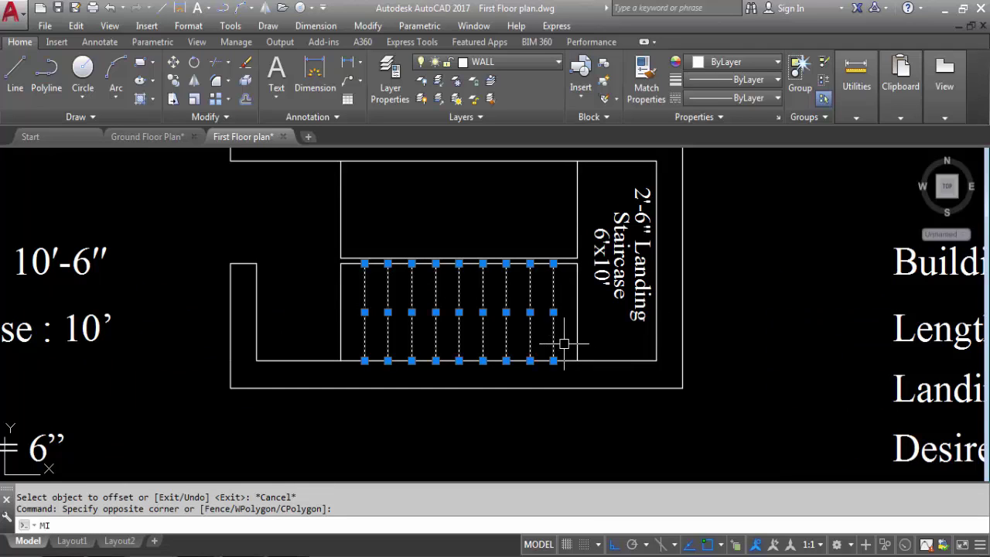
pyautogui.press('Return')
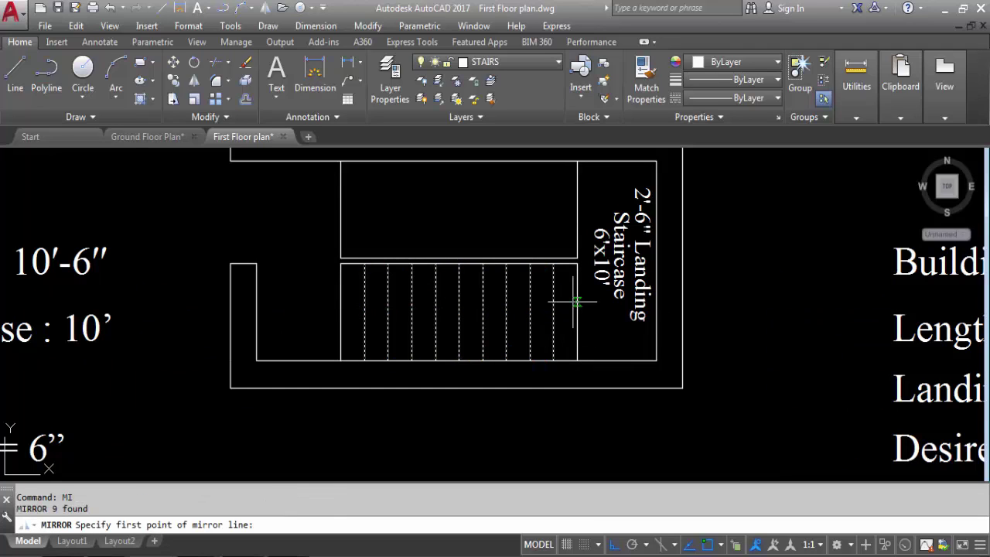
pyautogui.click(656, 261)
pyautogui.click(789, 274)
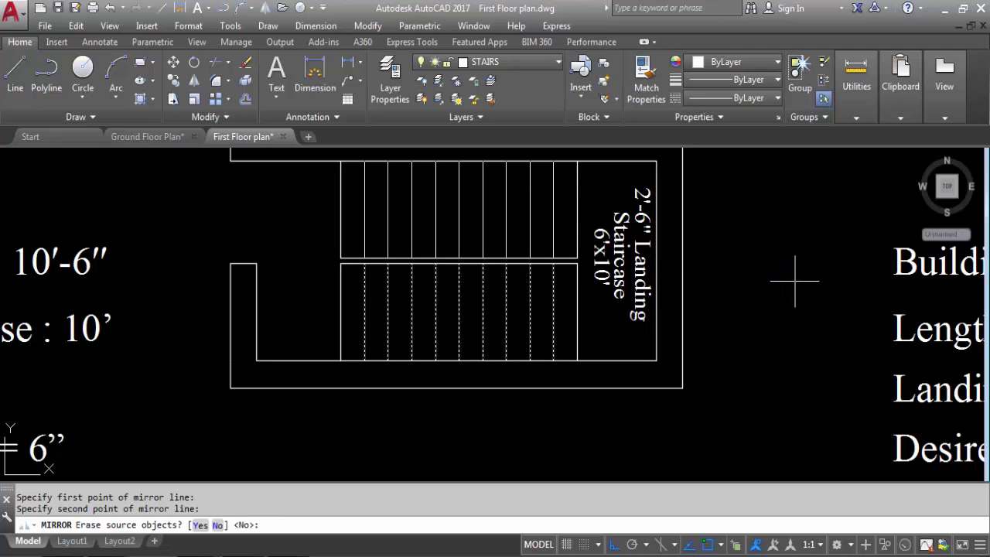
pyautogui.press('Return')
# Delete the 7'-6" dimension above the 10' staircase.
pyautogui.scroll(-3, 580, 294)
pyautogui.scroll(3, 576, 304)
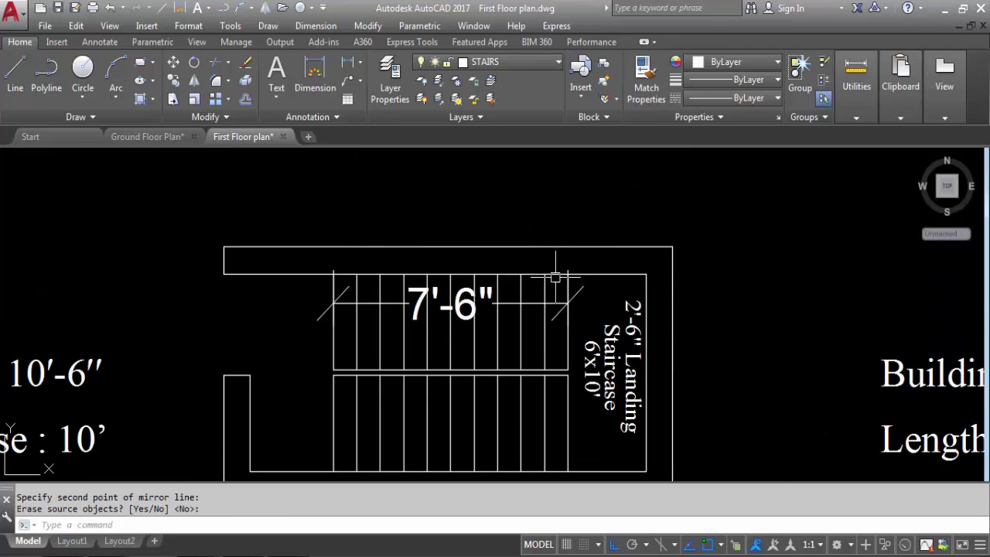
pyautogui.click(577, 301)
pyautogui.press('Delete')
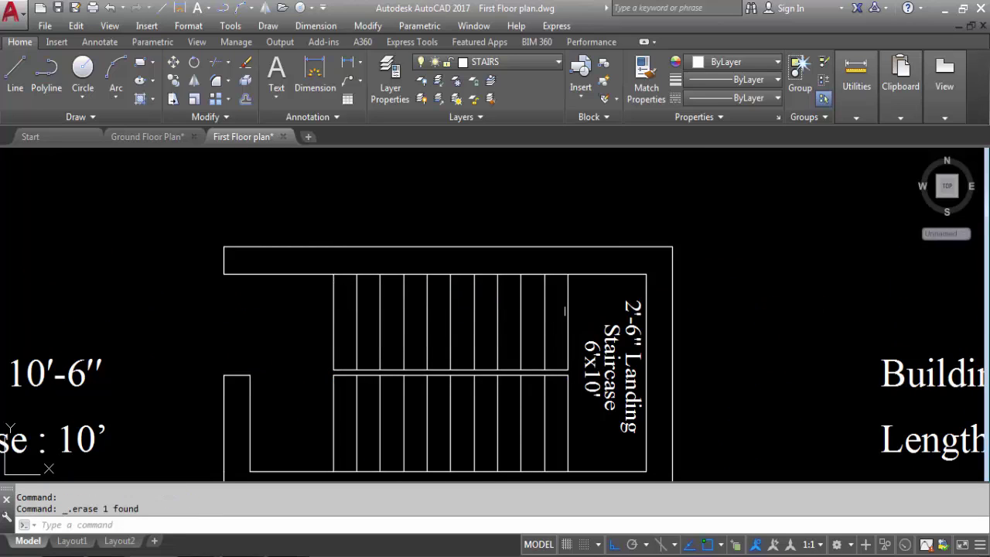
# Check the treads drawn in both flights of the 10' staircase against its calculation notes, down to the total tread.
pyautogui.scroll(-2, 507, 232)
pyautogui.scroll(2, 532, 305)
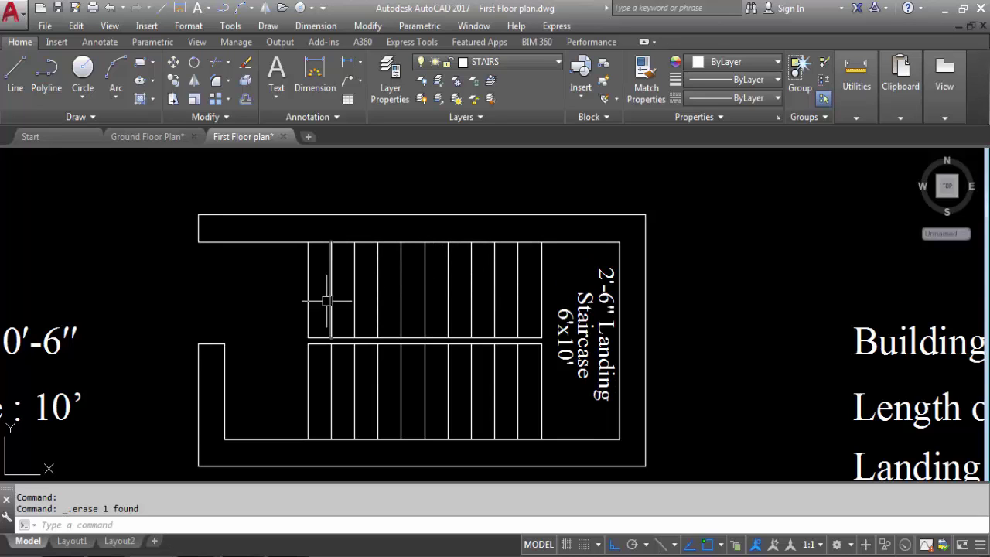
pyautogui.scroll(-2, 439, 245)
pyautogui.scroll(-1, 438, 246)
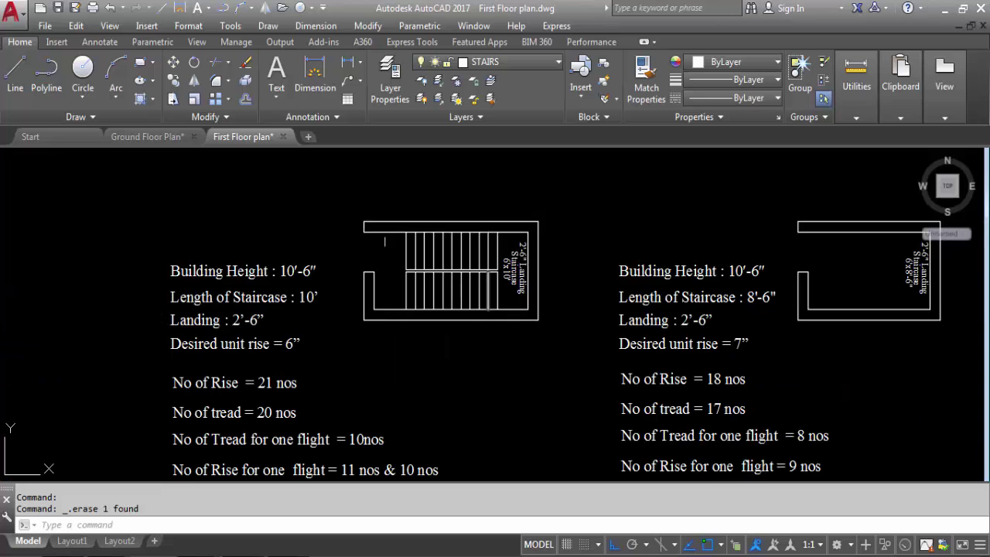
pyautogui.scroll(-1, 350, 325)
pyautogui.scroll(2, 351, 325)
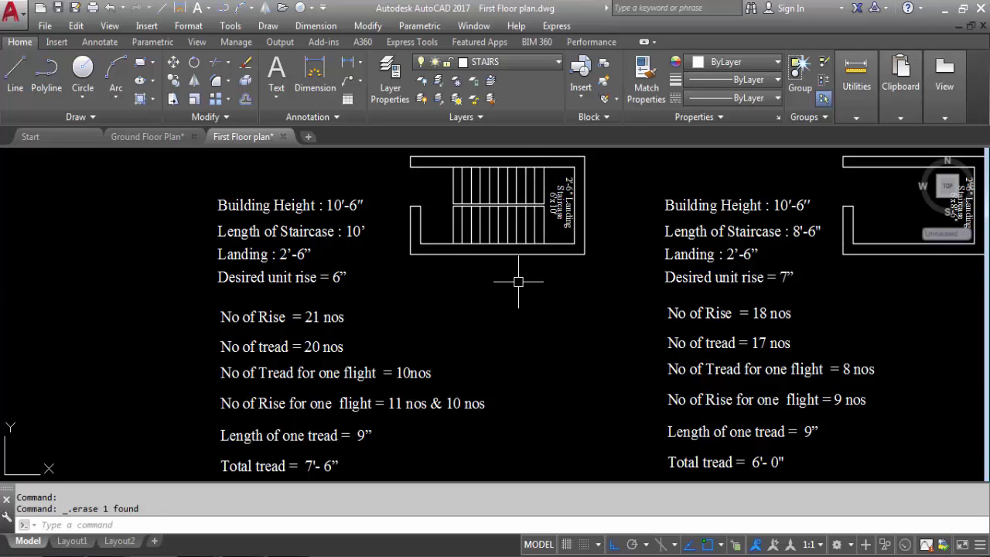
pyautogui.scroll(-1, 518, 279)
pyautogui.scroll(2, 513, 237)
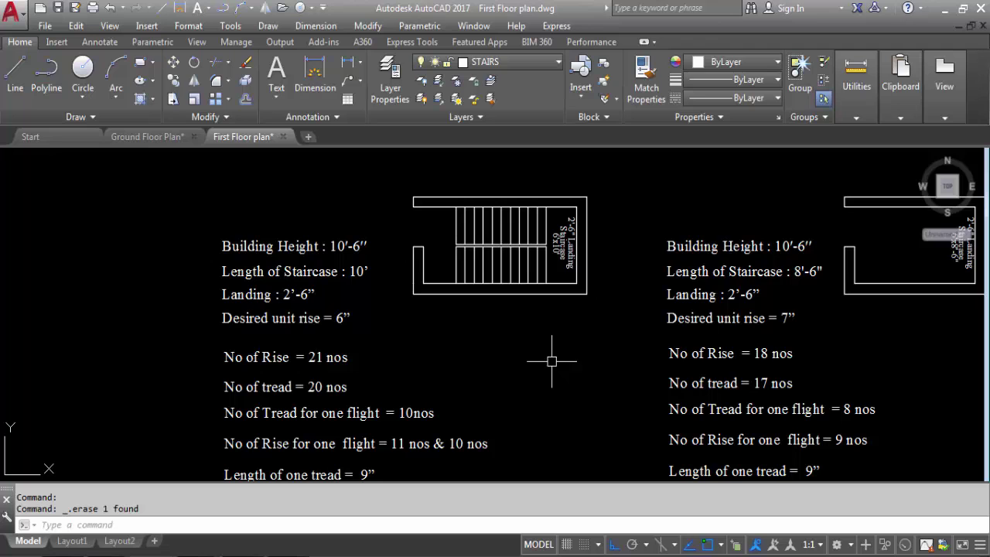
pyautogui.scroll(-4, 509, 234)
pyautogui.scroll(4, 441, 317)
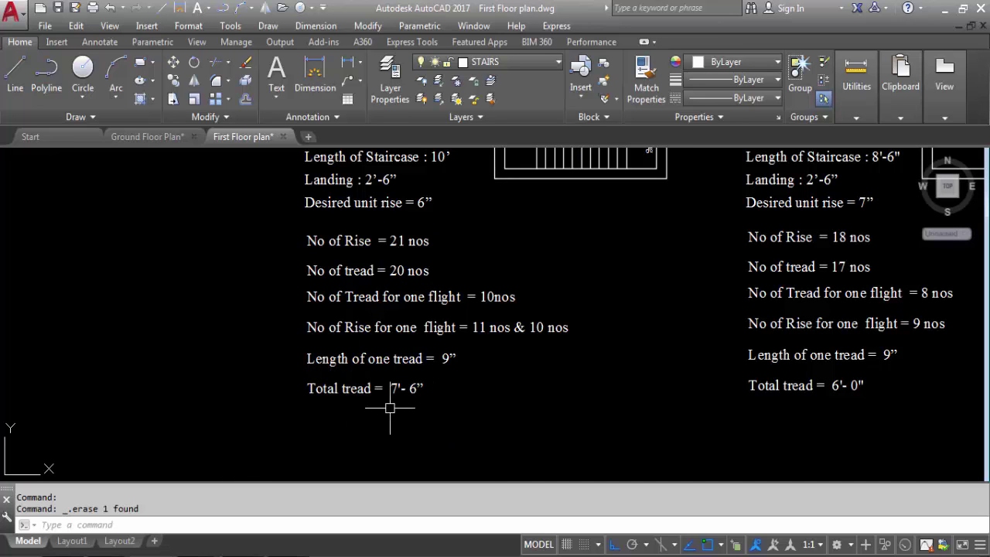
pyautogui.scroll(-2, 391, 433)
pyautogui.scroll(2, 553, 188)
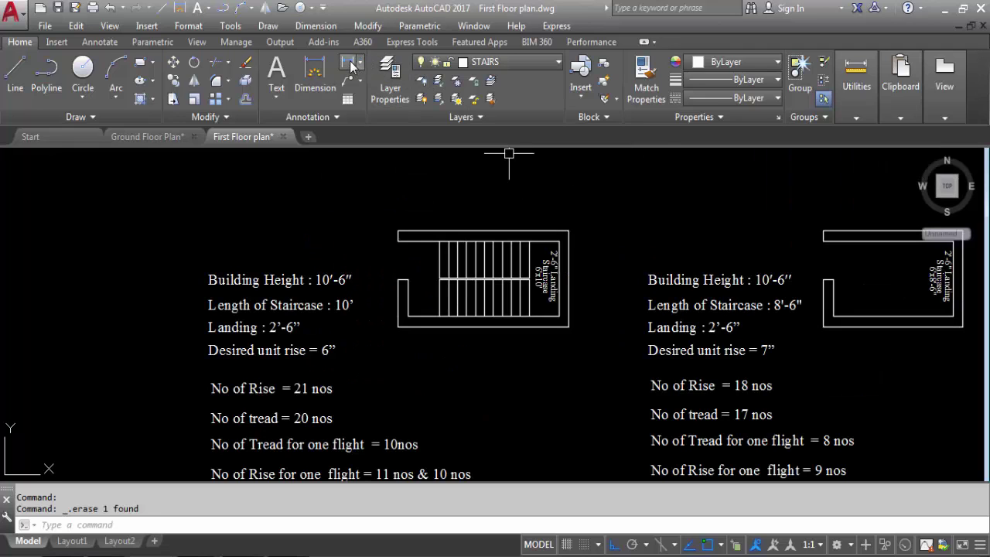
# Add a linear dimension above the 10' staircase spanning the upper flight from its start line to the landing edge.
pyautogui.click(352, 66)
pyautogui.click(438, 242)
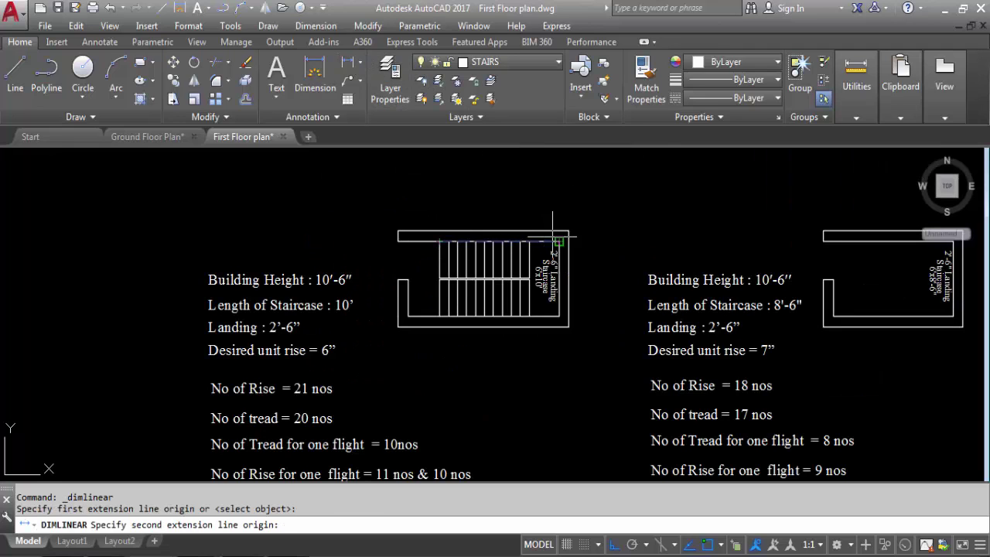
pyautogui.click(530, 240)
pyautogui.click(520, 209)
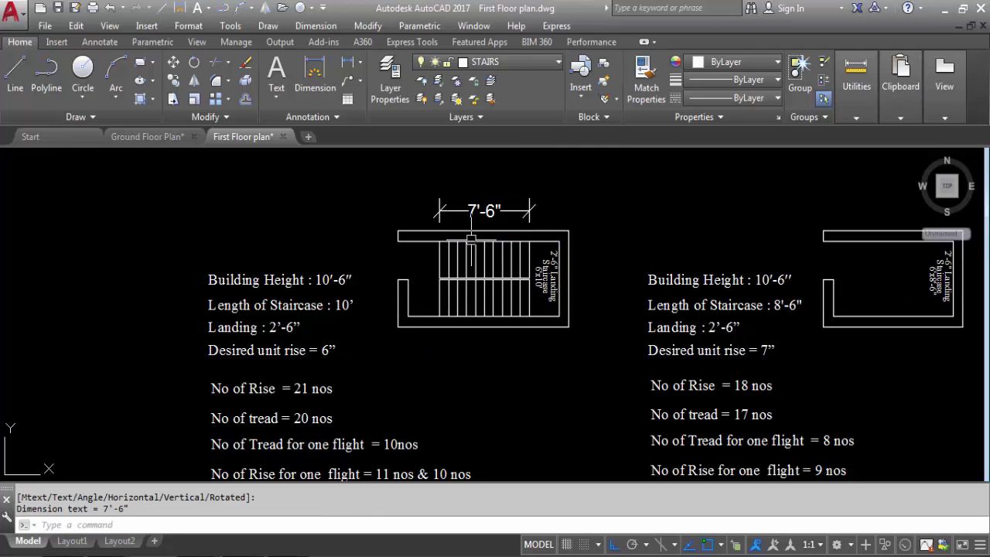
# Measure the landing's width between the last tread line and the inner face of the end wall.
pyautogui.scroll(2, 567, 264)
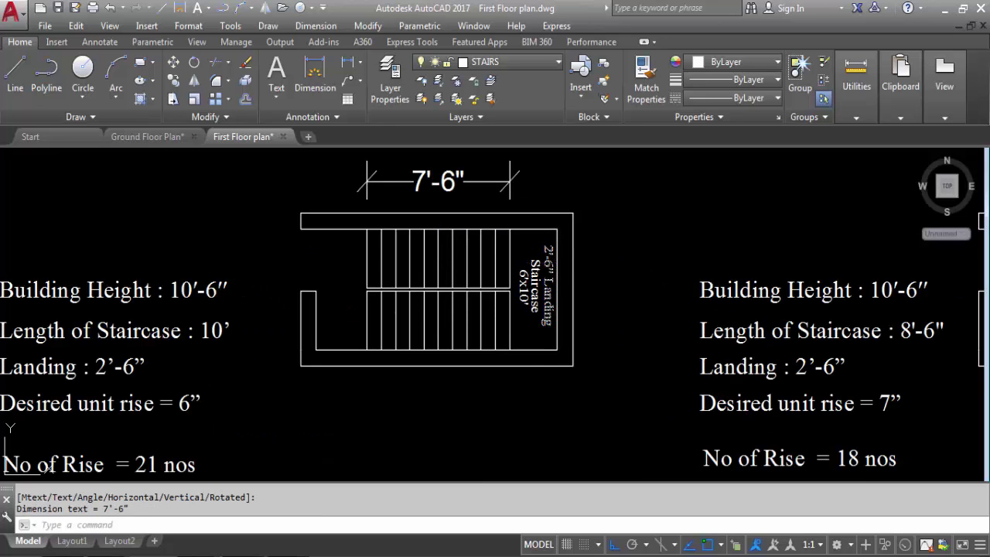
pyautogui.press('Return')
pyautogui.click(511, 229)
pyautogui.click(557, 229)
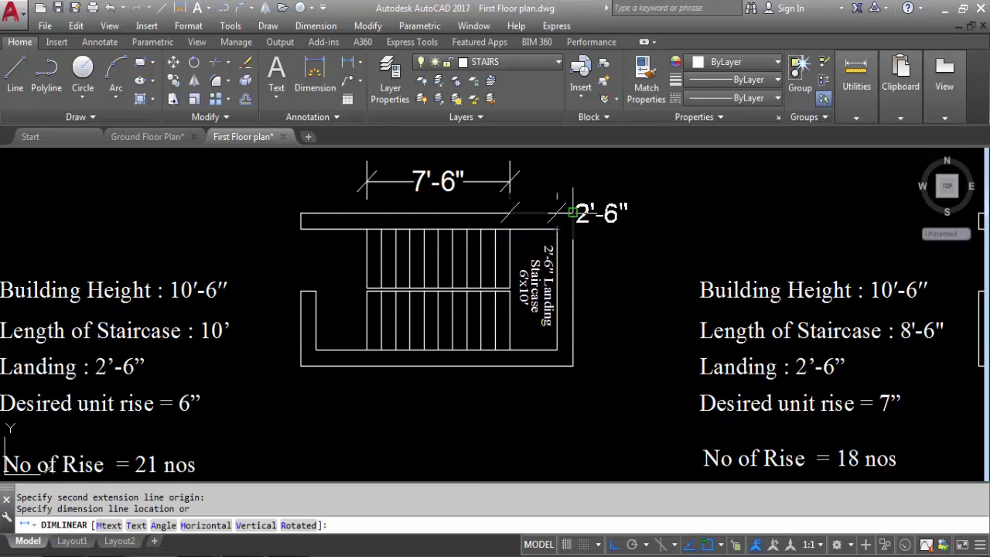
pyautogui.press('Escape')
# Review the total tread in the 10' staircase notes and measure the first tread of the lower flight.
pyautogui.scroll(-4, 454, 236)
pyautogui.press('Return')
pyautogui.scroll(3, 336, 415)
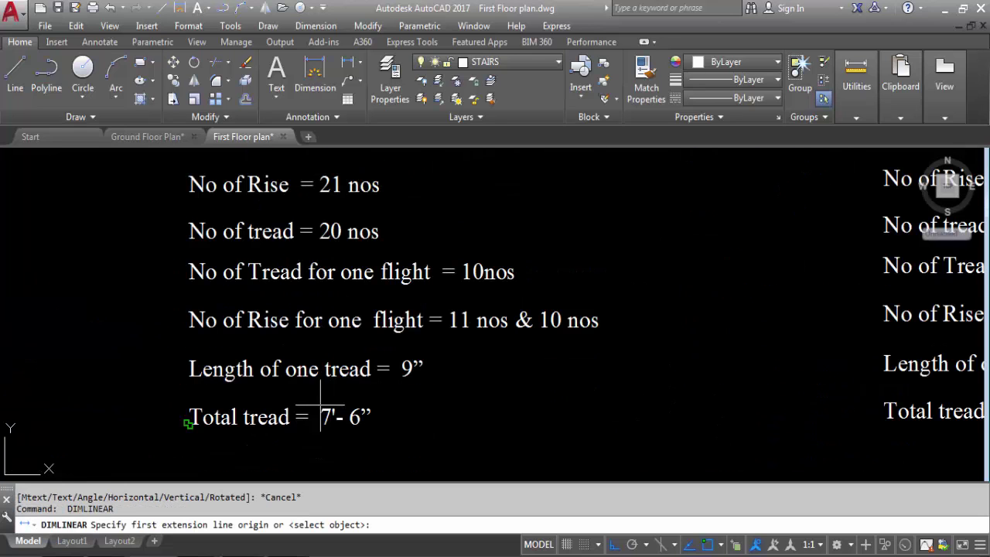
pyautogui.scroll(-4, 438, 387)
pyautogui.scroll(6, 408, 341)
pyautogui.click(390, 342)
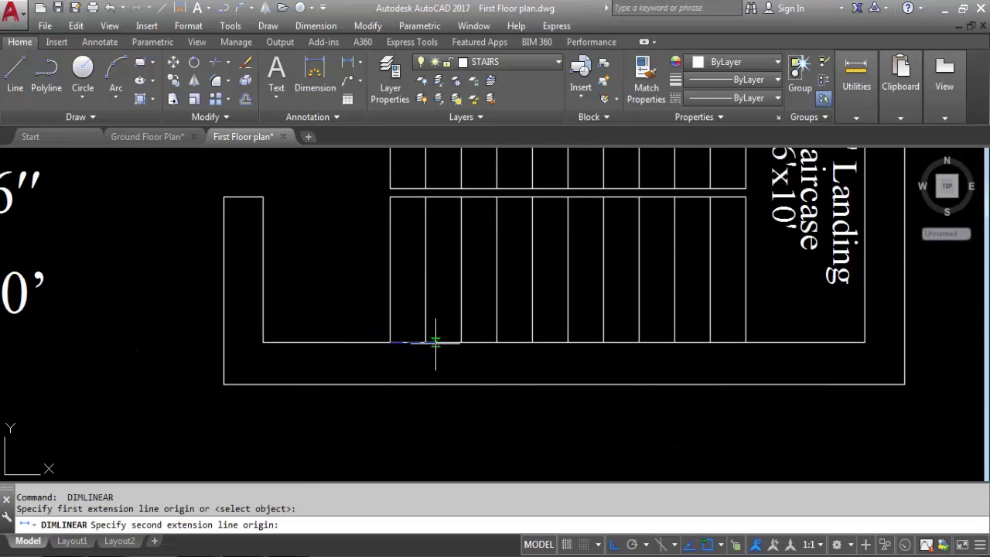
pyautogui.click(426, 342)
pyautogui.scroll(-3, 437, 286)
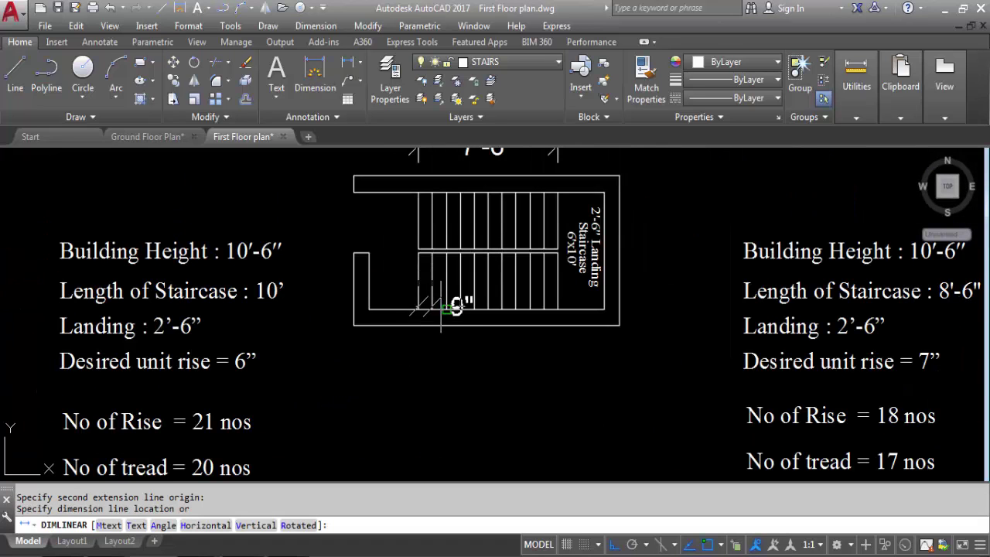
pyautogui.press('Escape')
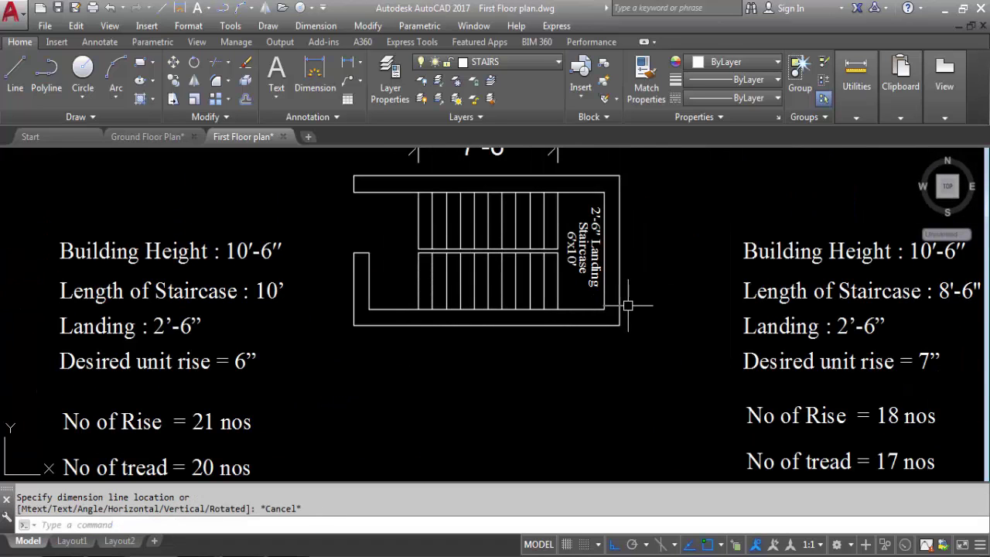
# Measure the combined length of the upper flight and landing, from the flight's start line to the inner end wall.
pyautogui.scroll(-3, 588, 259)
pyautogui.press('Return')
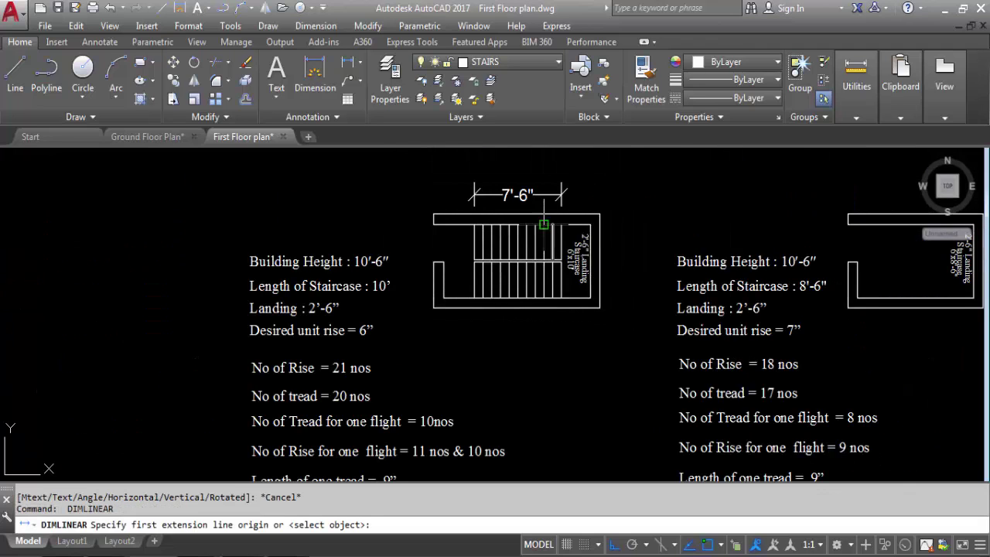
pyautogui.scroll(5, 441, 236)
pyautogui.click(413, 228)
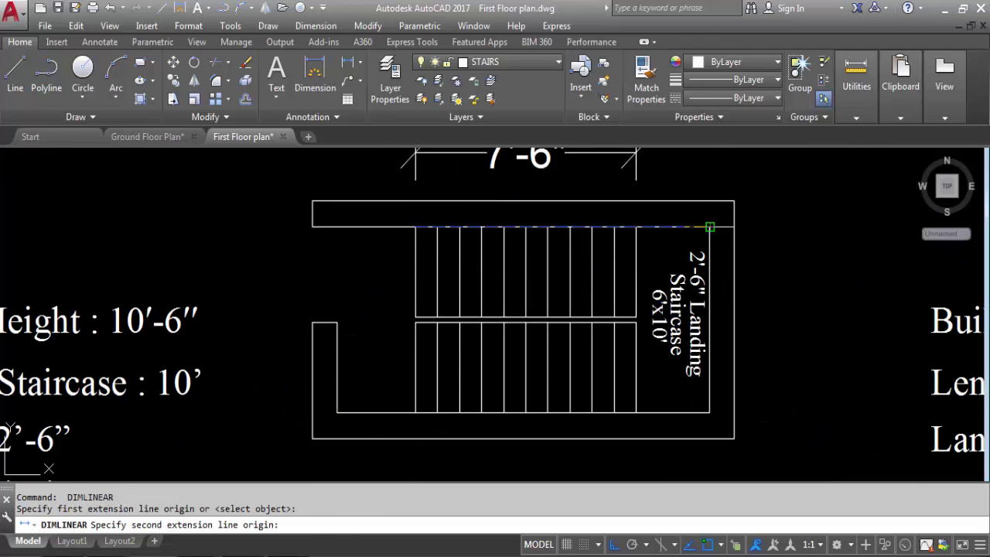
pyautogui.click(710, 227)
pyautogui.scroll(-2, 696, 216)
pyautogui.press('Escape')
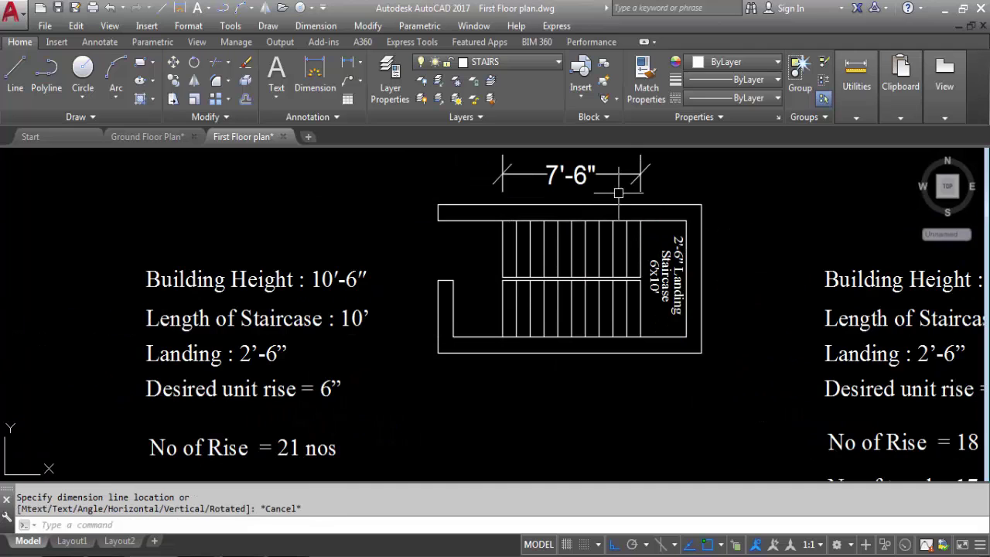
# Delete the flight length dimension above the 10' staircase.
pyautogui.click(588, 174)
pyautogui.press('Delete')
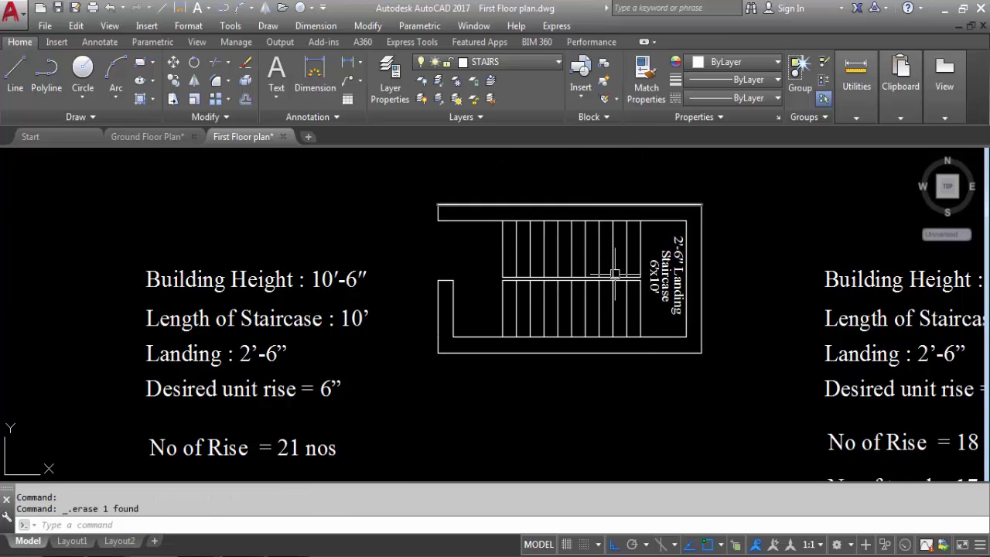
# Draw a horizontal section line through the lower flight of the 10' staircase, extending beyond the walls at both ends.
pyautogui.scroll(-3, 601, 224)
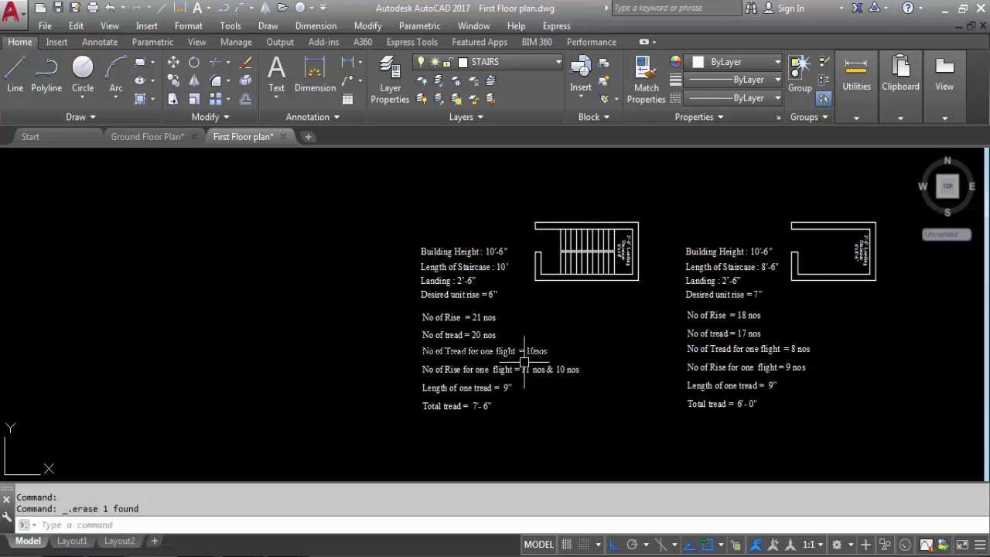
pyautogui.scroll(2, 531, 343)
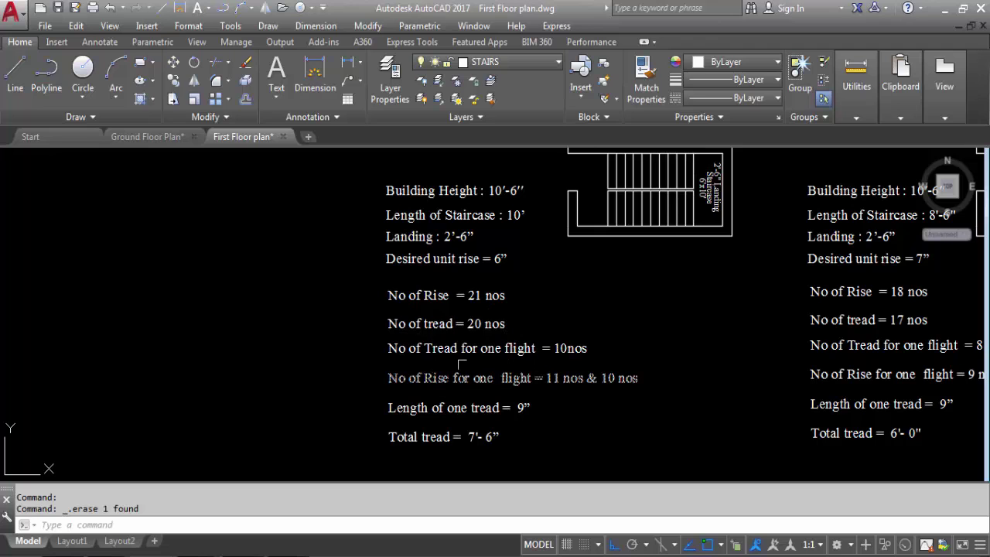
pyautogui.scroll(-3, 553, 328)
pyautogui.scroll(2, 554, 328)
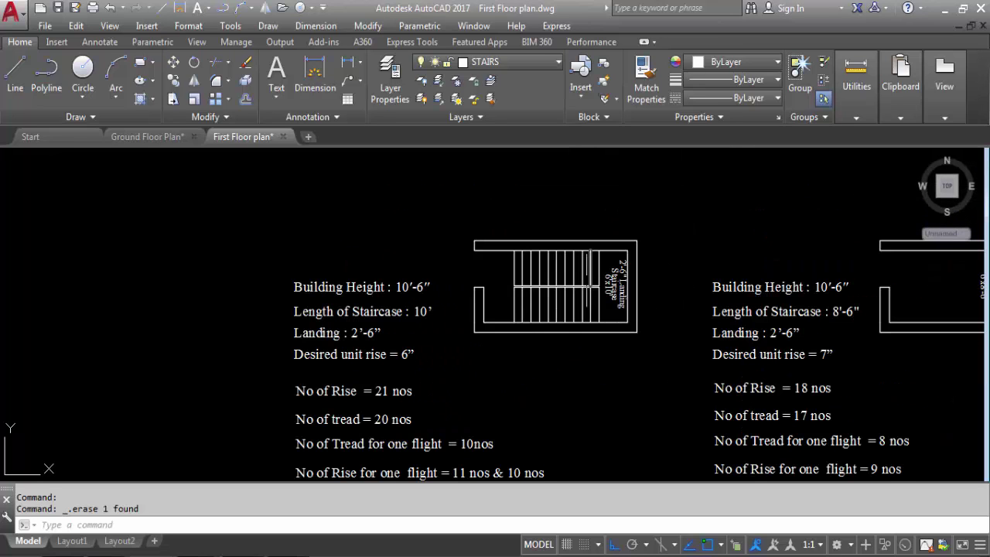
pyautogui.press('Return')
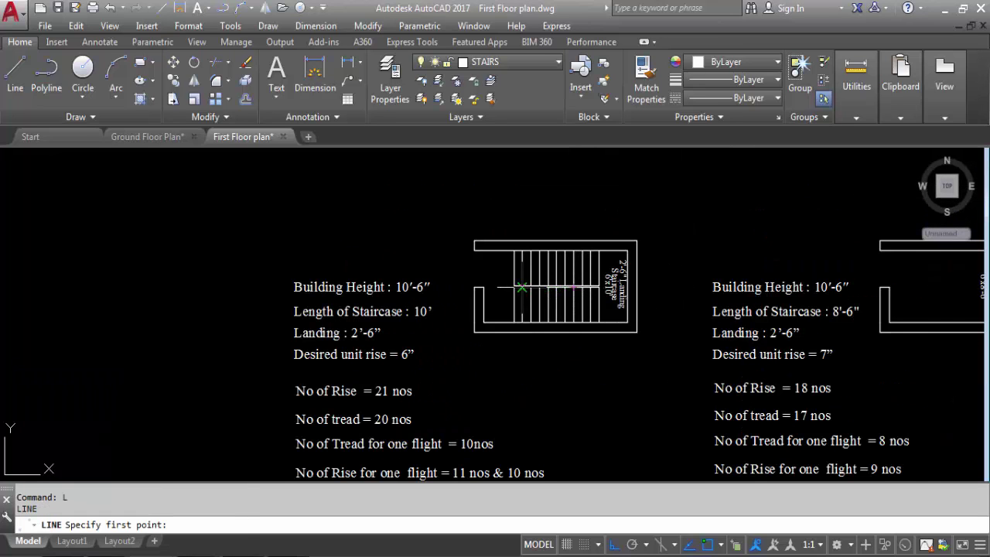
pyautogui.scroll(4, 526, 291)
pyautogui.click(360, 341)
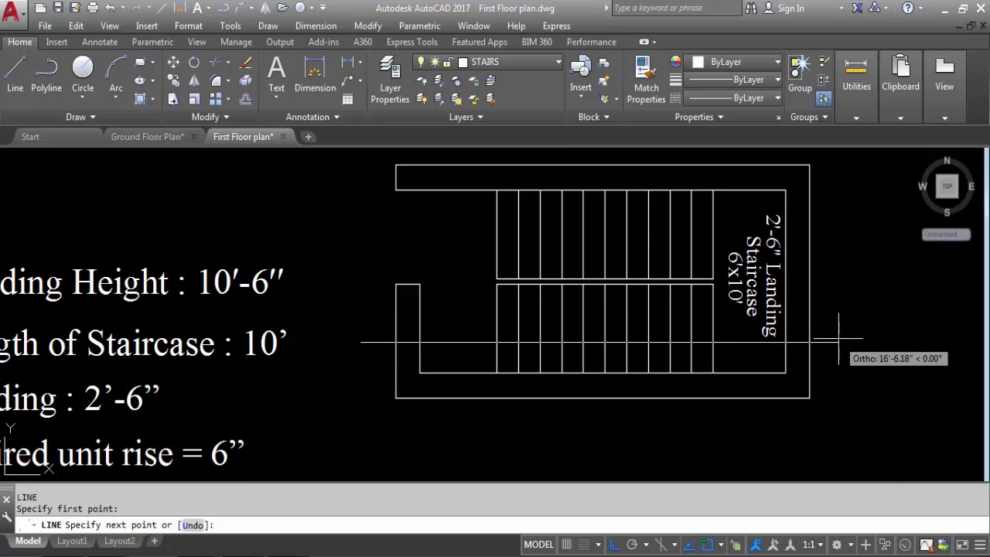
pyautogui.click(866, 341)
pyautogui.press('Escape')
pyautogui.scroll(-2, 616, 374)
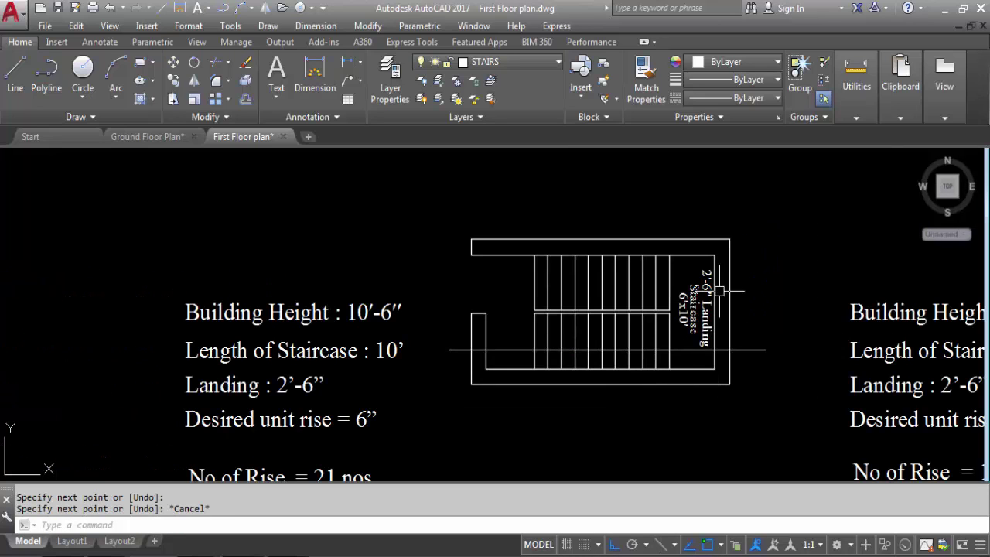
# Draw a horizontal floor level line above the 10' staircase plan, longer than the plan on both sides.
pyautogui.scroll(-2, 766, 359)
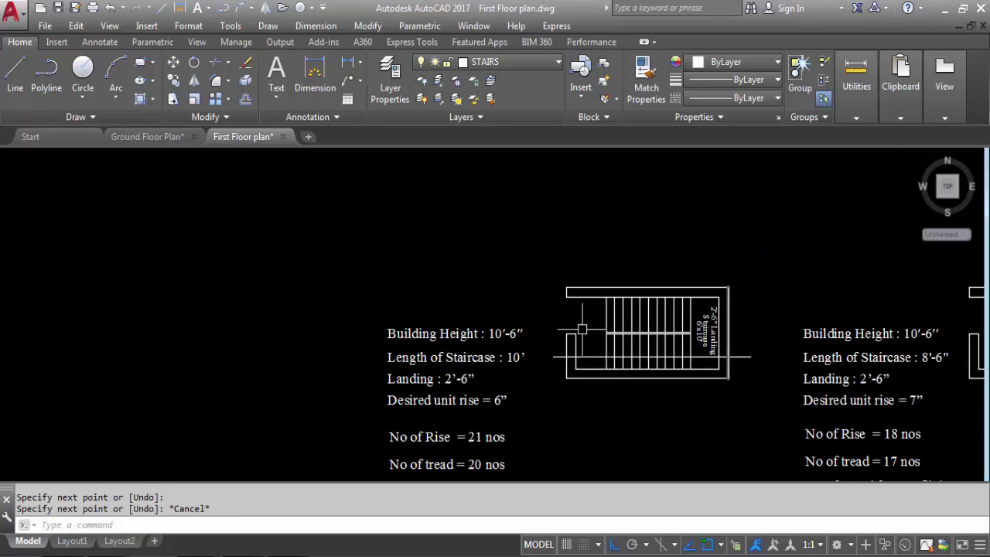
pyautogui.scroll(-1, 588, 293)
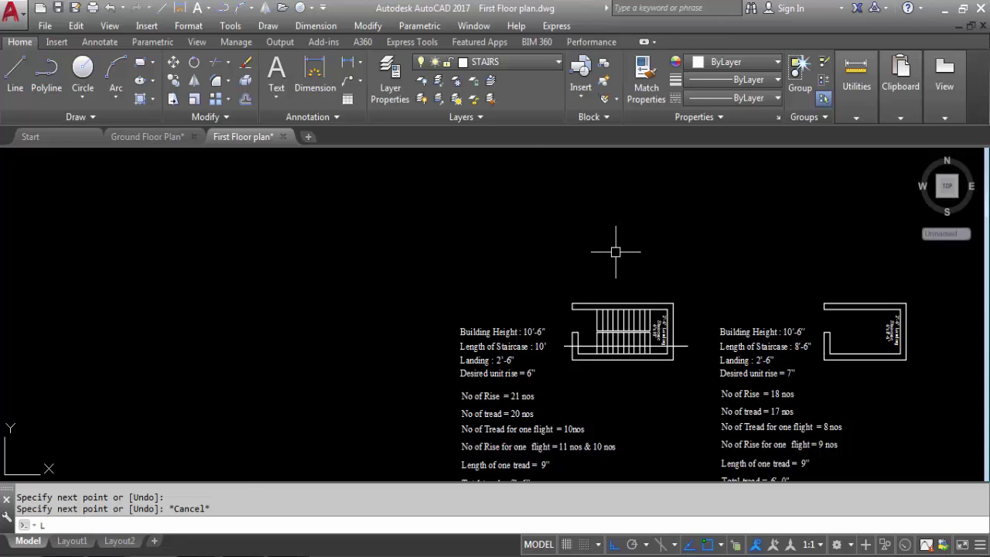
pyautogui.press('Return')
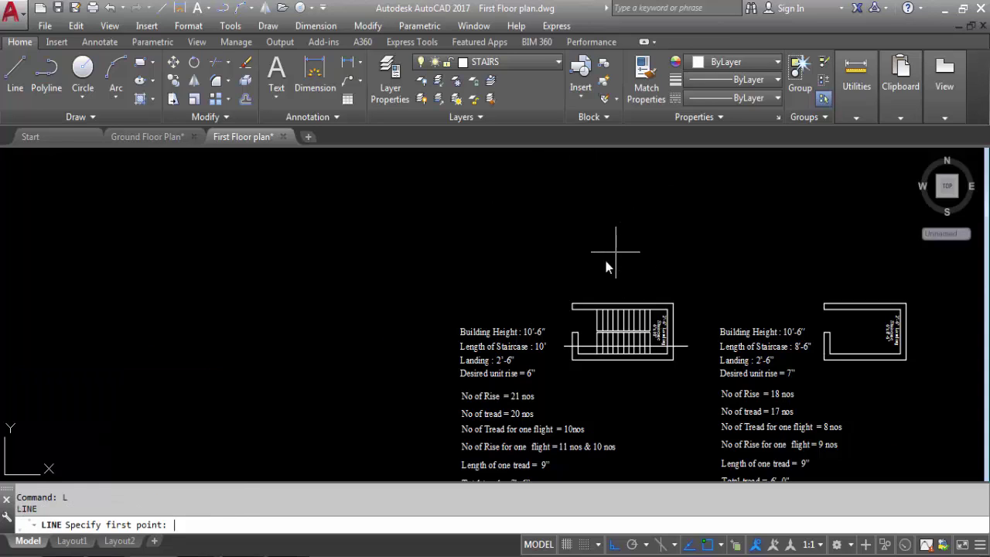
pyautogui.click(527, 264)
pyautogui.click(703, 249)
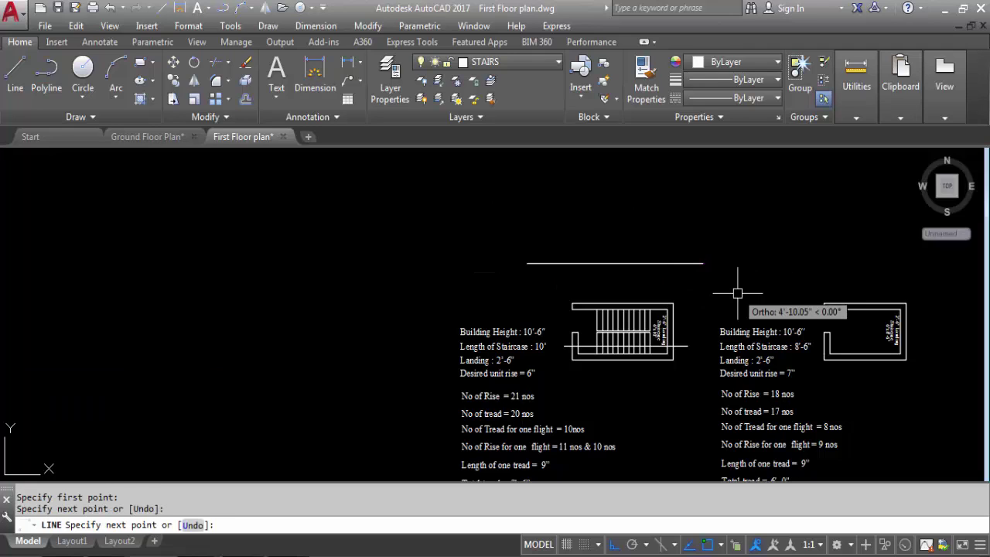
pyautogui.press('Escape')
# Copy the "Desired unit rise = 6”" note of the 10' staircase to the right end of the floor level line.
pyautogui.click(525, 375)
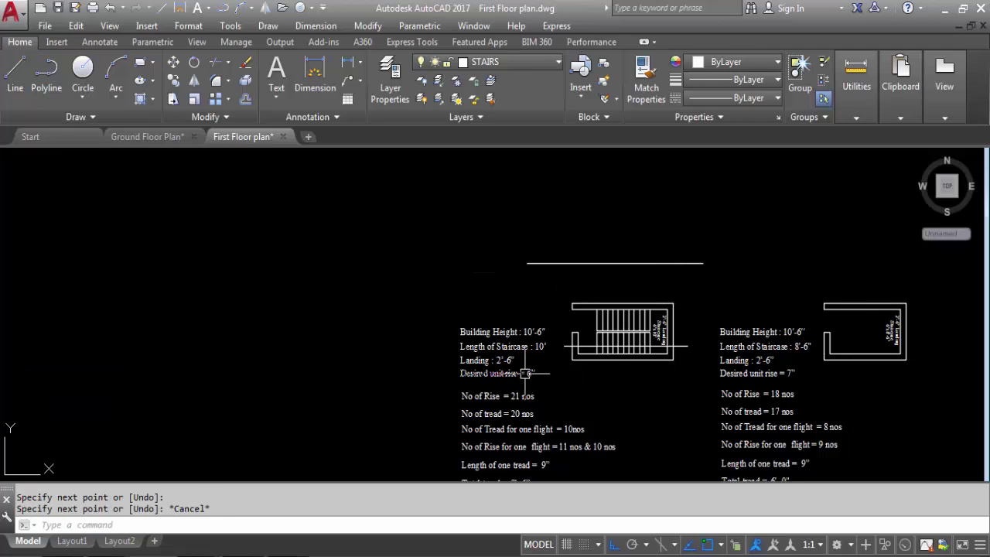
pyautogui.hotkey('ctrl', 'c')
pyautogui.hotkey('ctrl', 'v')
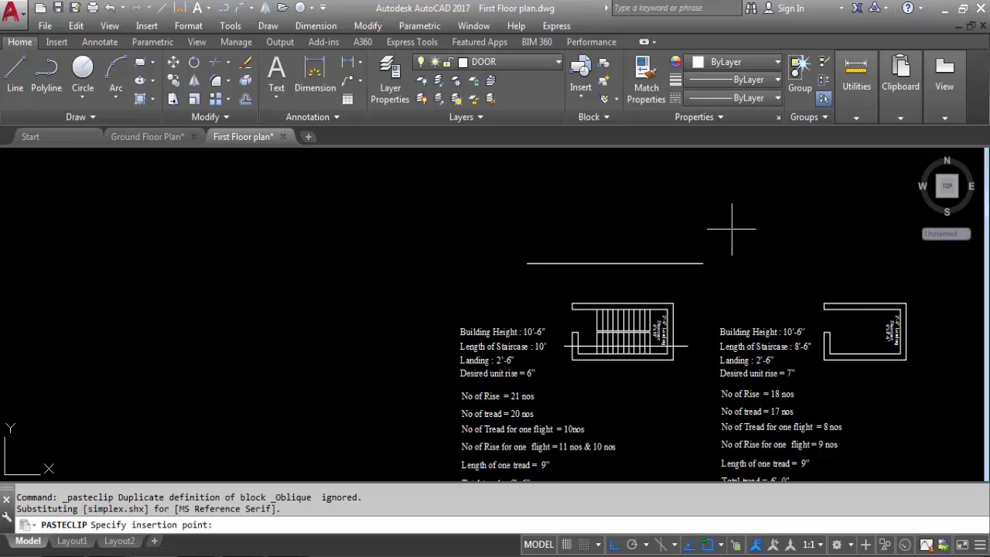
pyautogui.scroll(4, 719, 235)
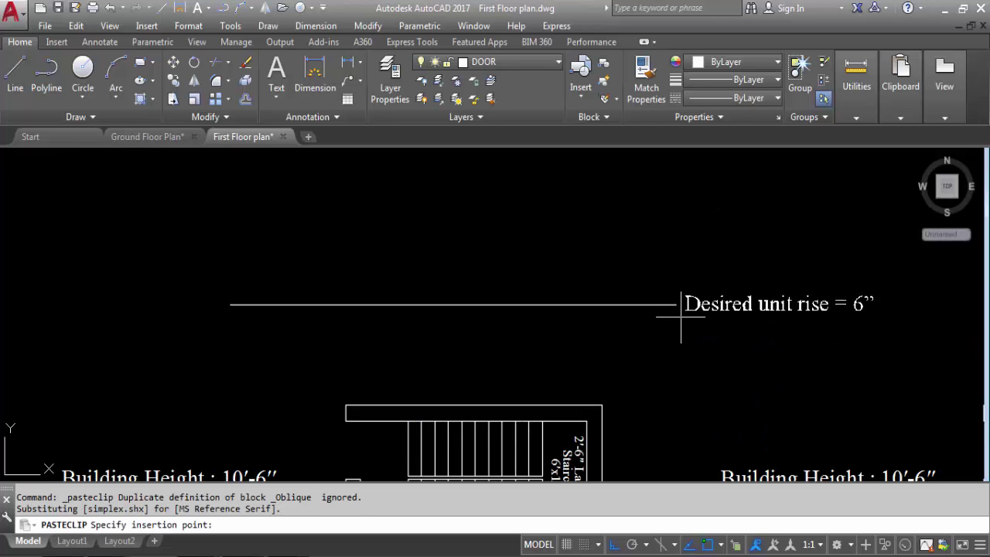
pyautogui.click(693, 316)
# Change the copied note beside the floor level line to read "F.F.L".
pyautogui.click(723, 308)
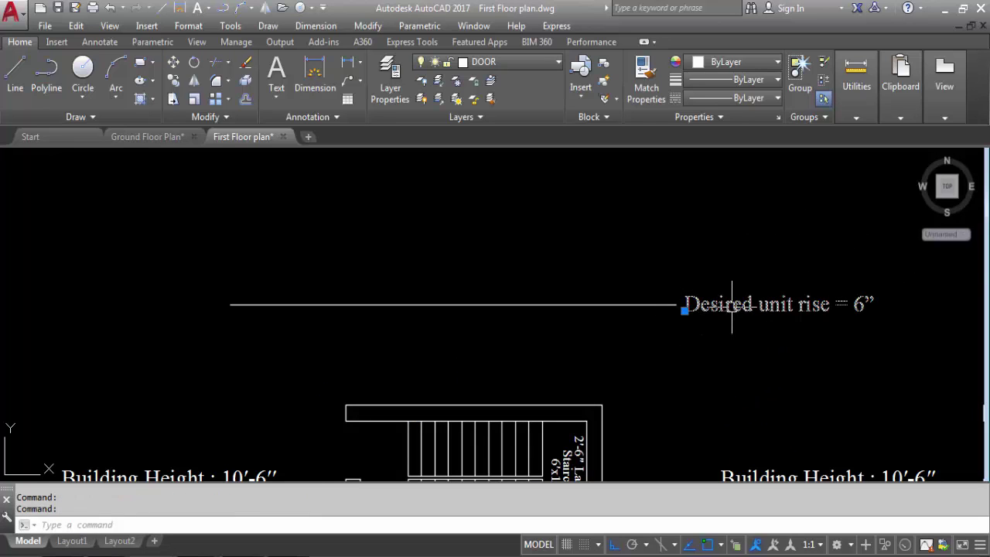
pyautogui.doubleClick(734, 308)
pyautogui.write('F.F.L')
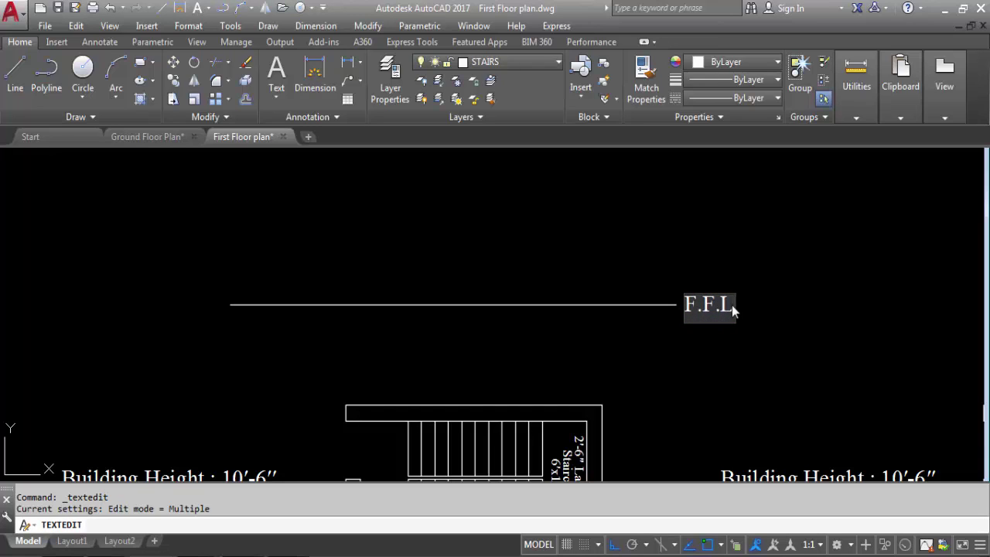
pyautogui.click(792, 339)
pyautogui.scroll(-2, 606, 284)
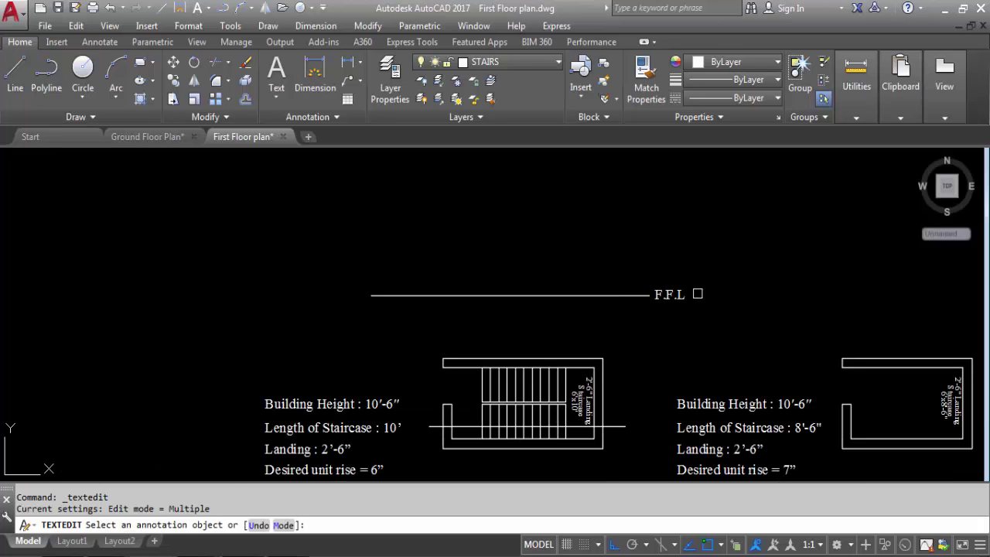
pyautogui.press('Escape')
# Draw four vertical construction lines through the points where the section line crosses the outer and inner wall faces of the 10' staircase.
pyautogui.scroll(-2, 488, 260)
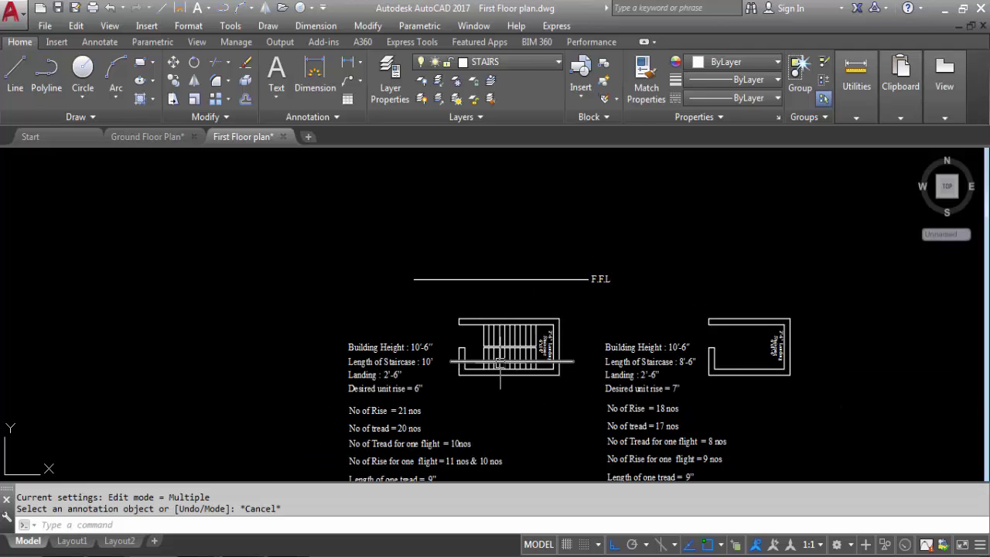
pyautogui.scroll(2, 502, 363)
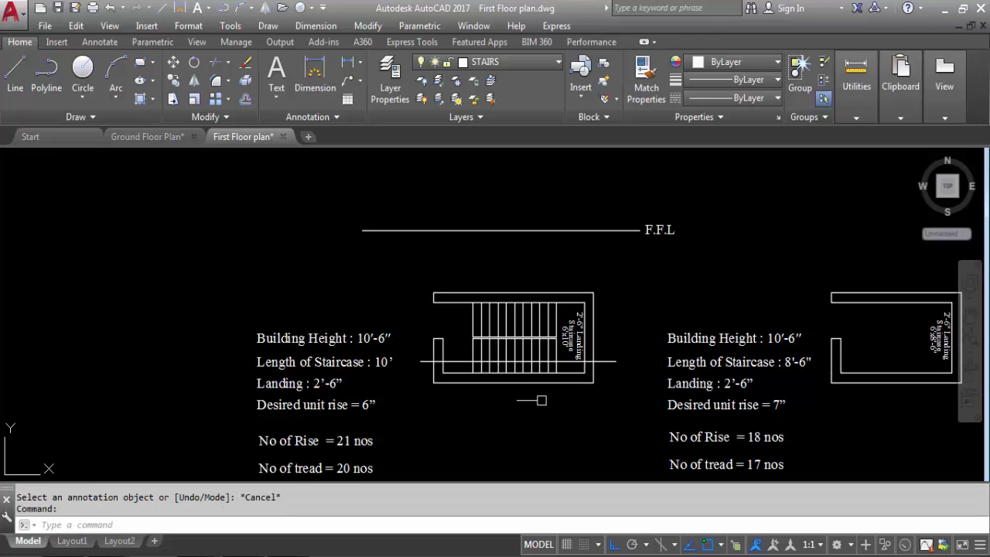
pyautogui.write('L')
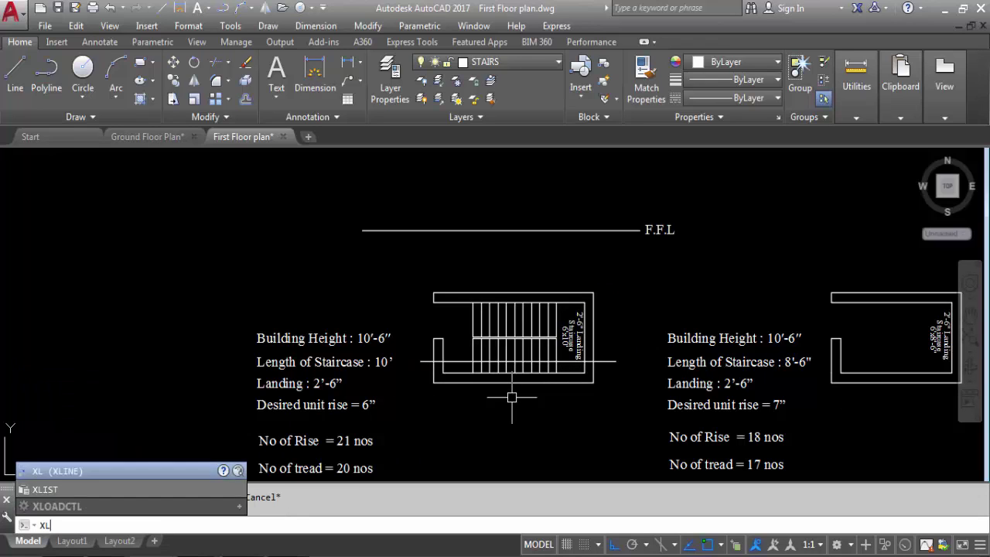
pyautogui.press('Return')
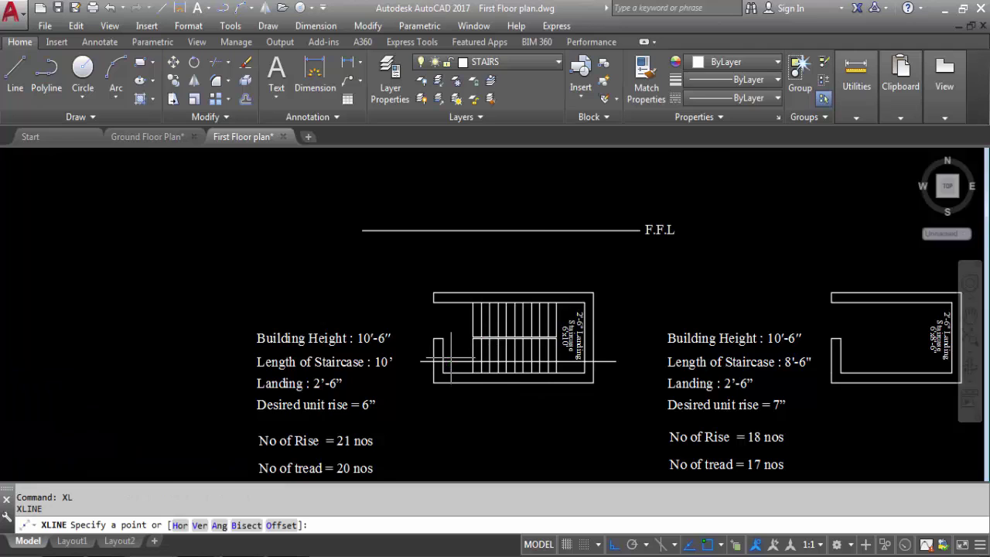
pyautogui.scroll(4, 450, 364)
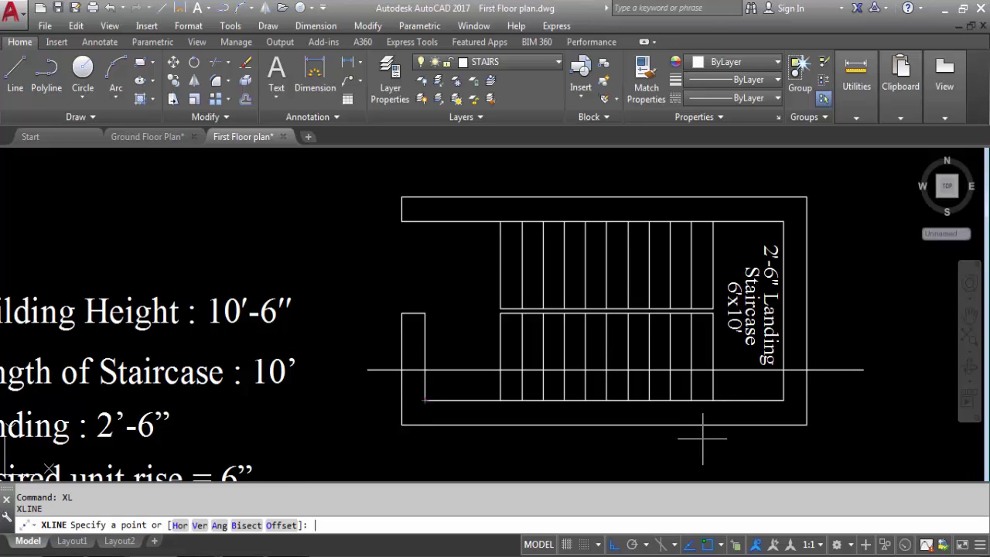
pyautogui.press('Return')
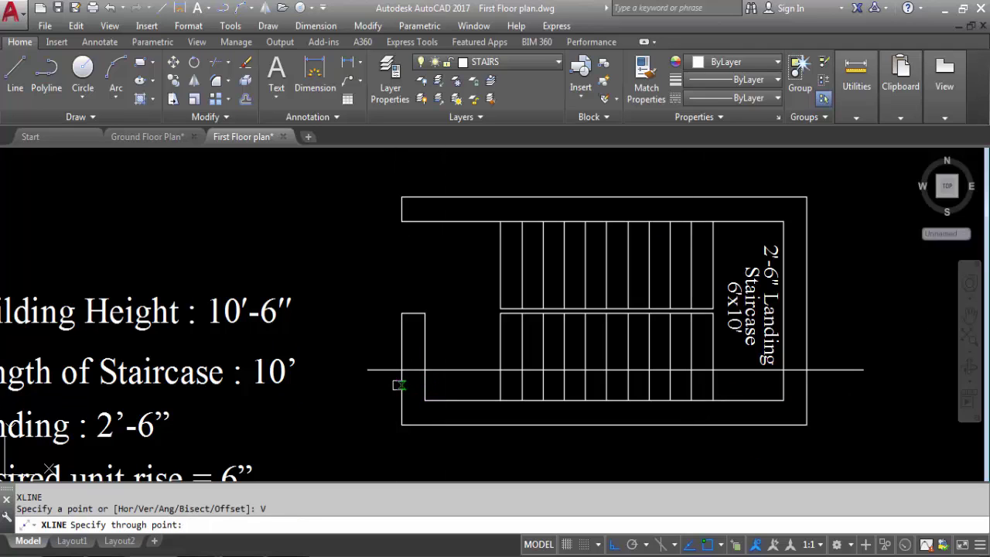
pyautogui.click(401, 370)
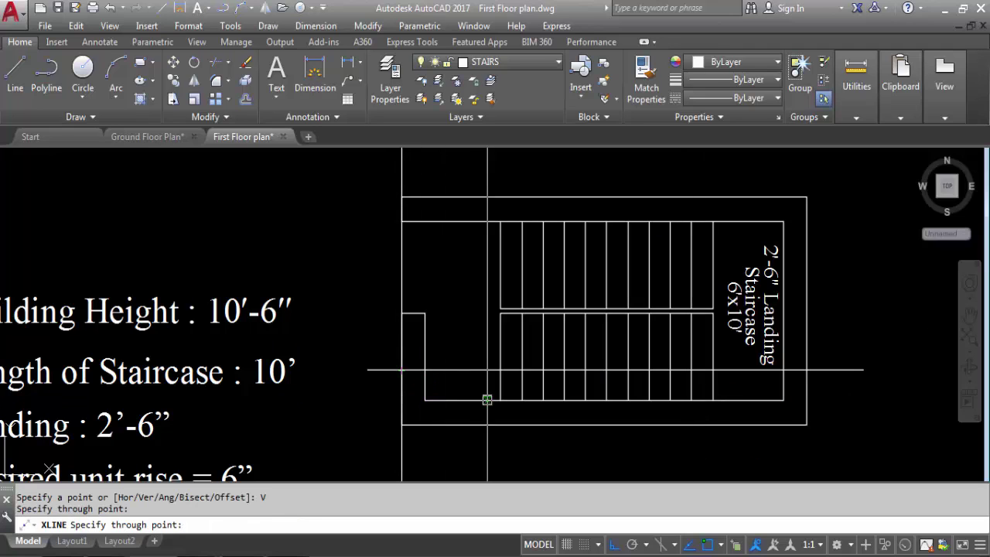
pyautogui.click(424, 369)
pyautogui.click(784, 370)
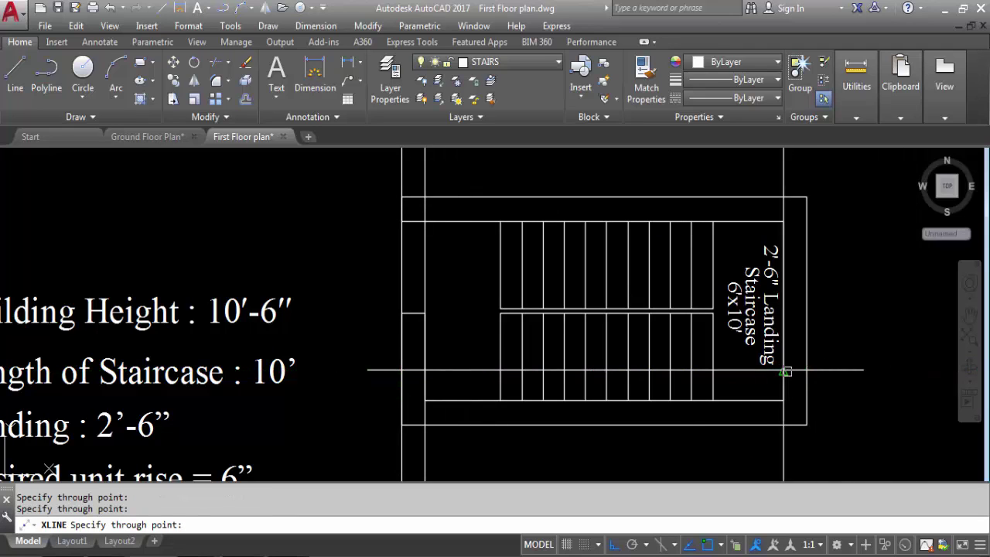
pyautogui.click(807, 370)
pyautogui.scroll(-4, 662, 347)
pyautogui.press('Escape')
# Move the four vertical construction lines to the WALL layer.
pyautogui.click(744, 258)
pyautogui.click(541, 252)
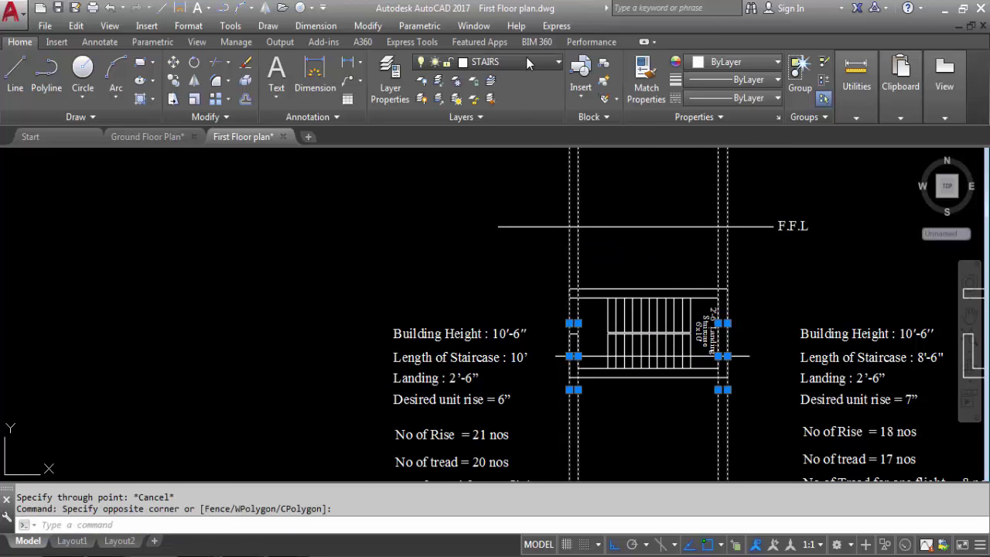
pyautogui.click(525, 62)
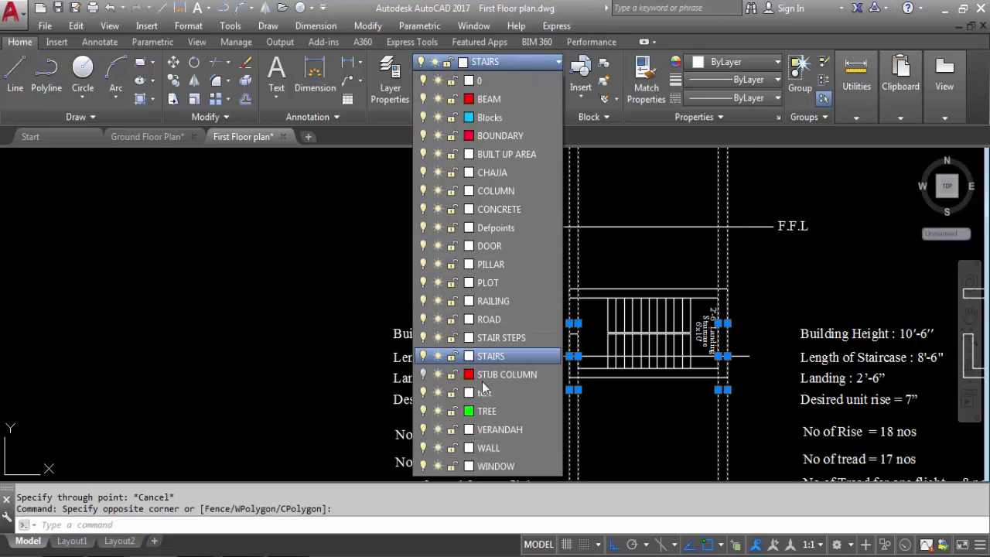
pyautogui.click(503, 446)
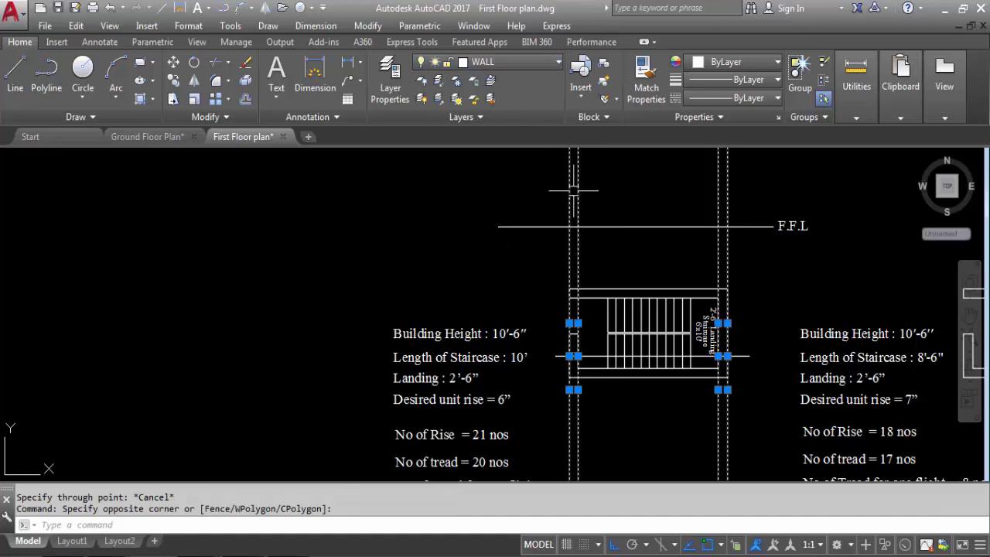
pyautogui.press('Escape')
# Trim the four vertical wall lines below the F.F.L line, using that line as the cutting edge.
pyautogui.scroll(-4, 569, 259)
pyautogui.scroll(2, 570, 199)
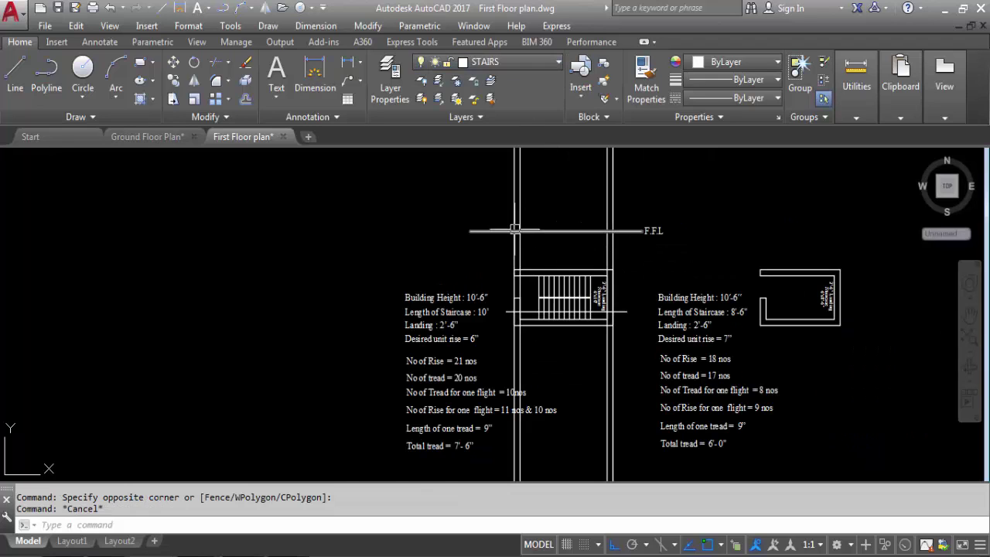
pyautogui.scroll(2, 522, 224)
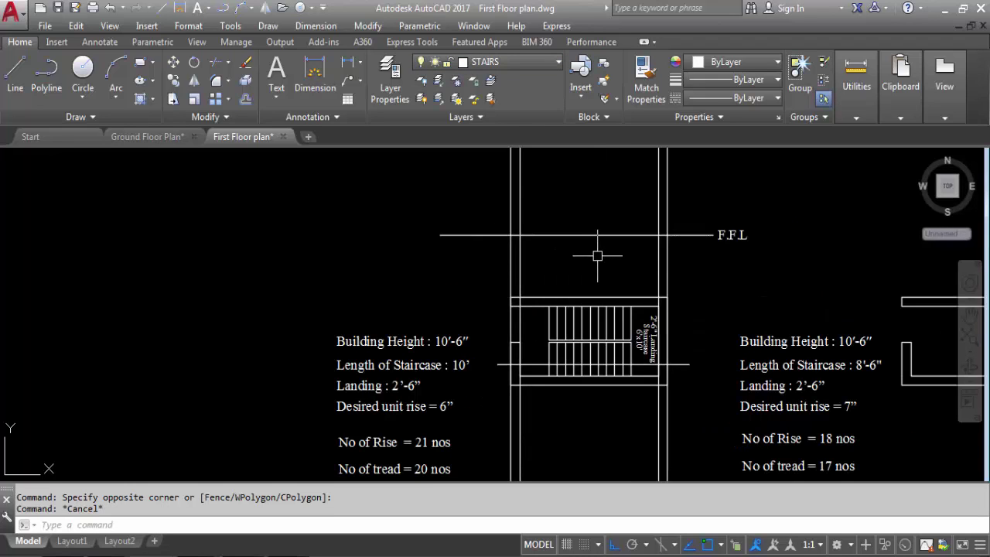
pyautogui.write('TR')
pyautogui.press('Return')
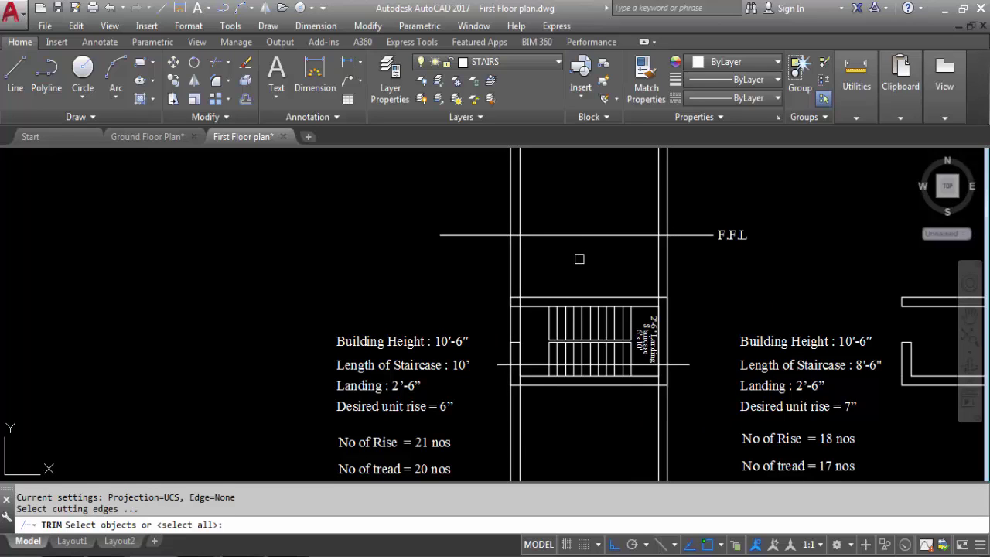
pyautogui.click(542, 236)
pyautogui.press('Return')
pyautogui.click(576, 223)
pyautogui.click(692, 267)
pyautogui.click(474, 257)
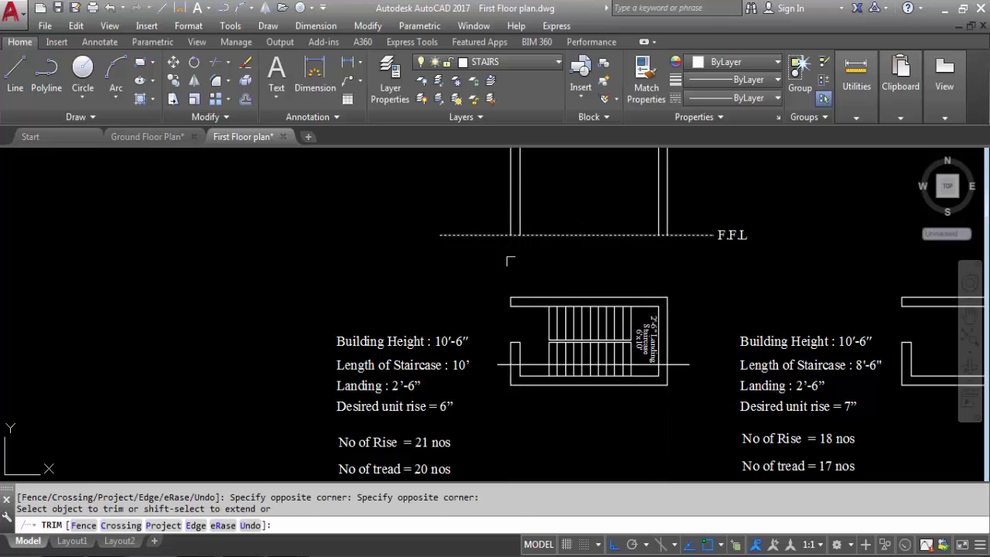
pyautogui.press('Escape')
# Save the drawing.
pyautogui.scroll(-2, 592, 245)
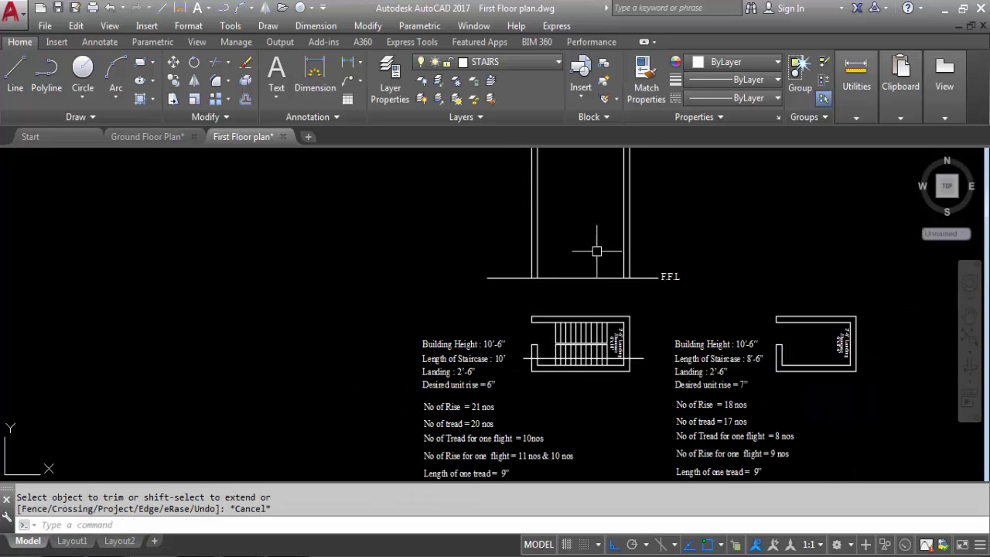
pyautogui.scroll(-2, 592, 221)
pyautogui.scroll(2, 592, 227)
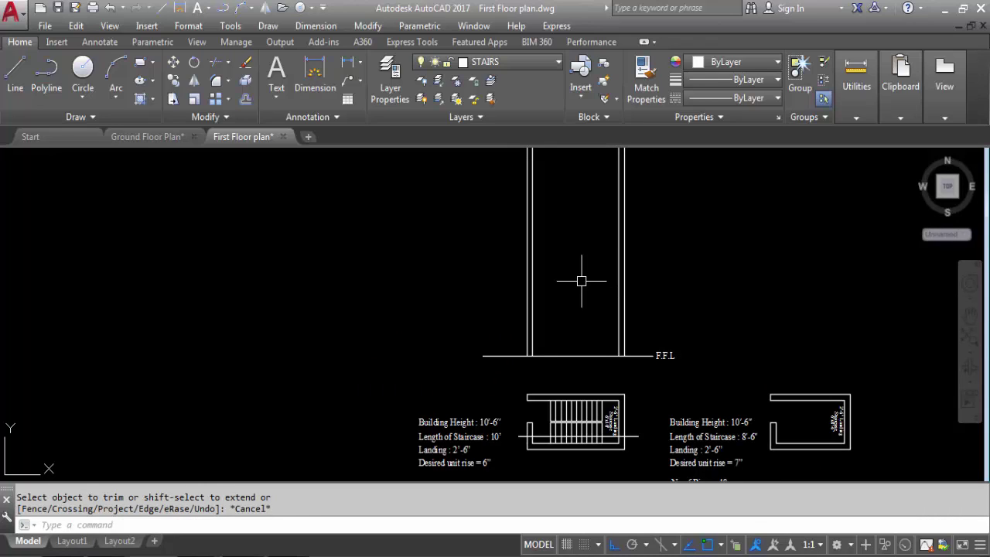
pyautogui.hotkey('ctrl', 's')
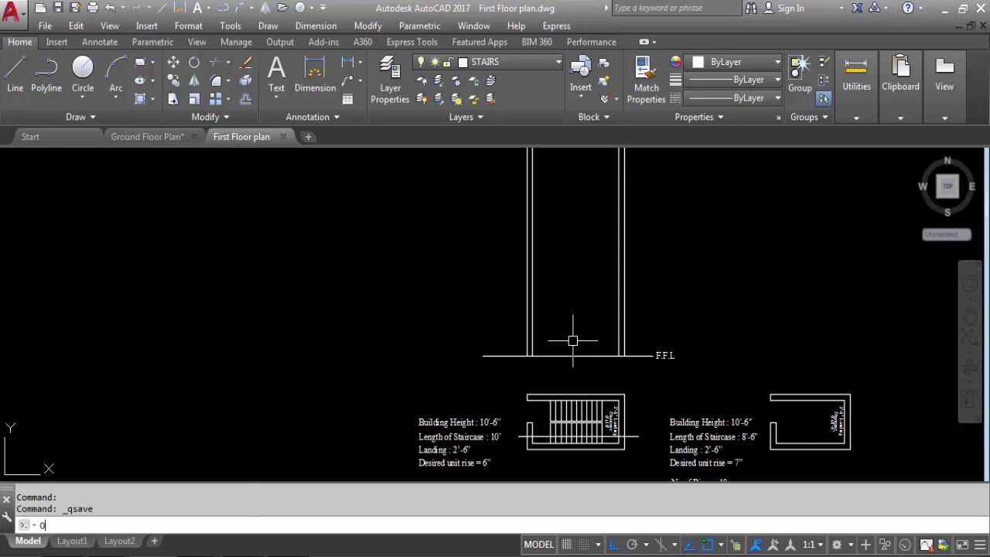
# Turn off the Insertion object snap in the drafting settings.
pyautogui.press('Return')
pyautogui.scroll(3, 489, 432)
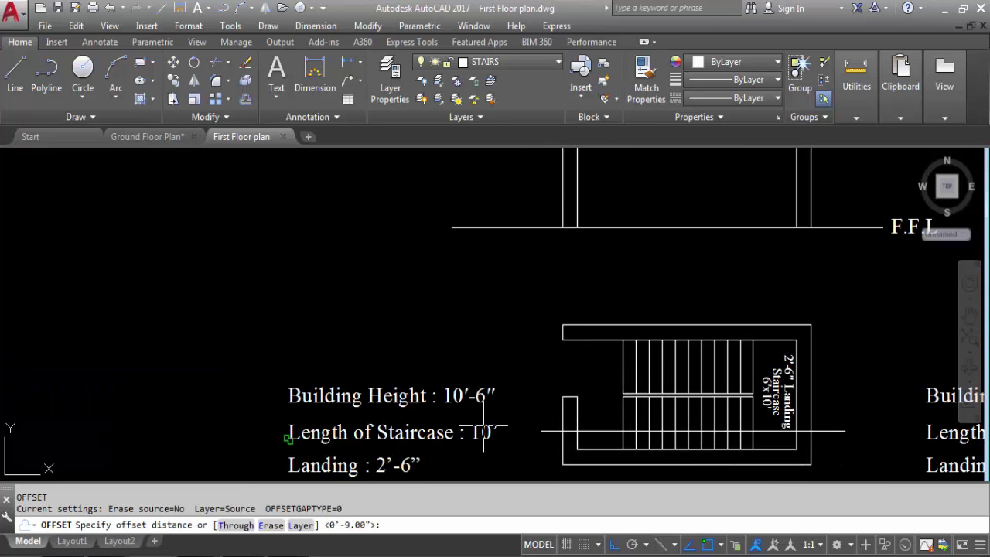
pyautogui.press('Tab')
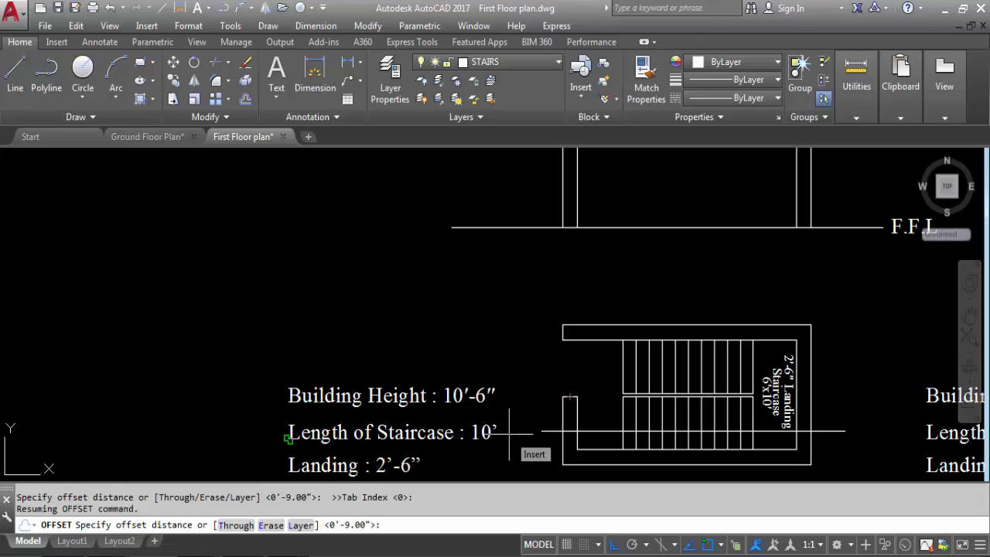
pyautogui.rightClick(576, 547)
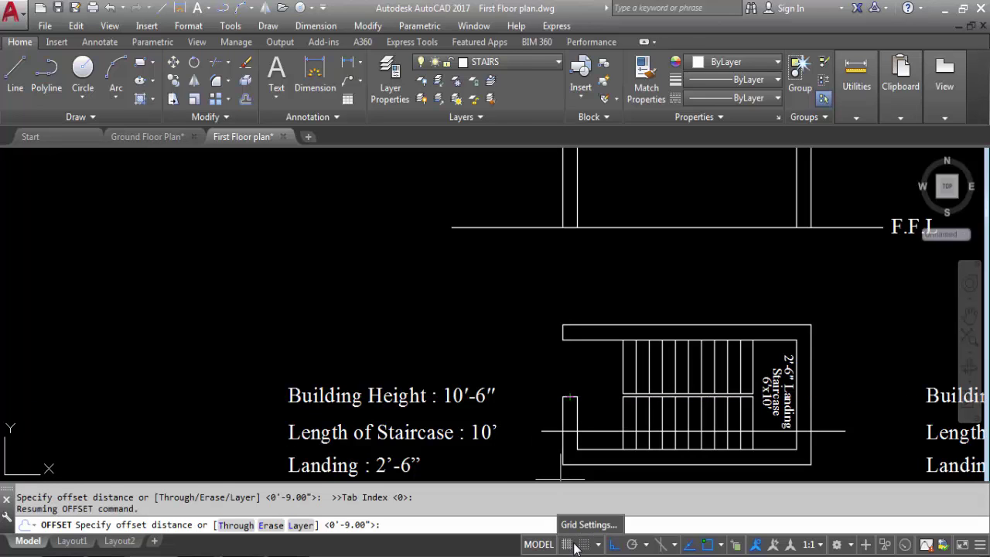
pyautogui.click(580, 517)
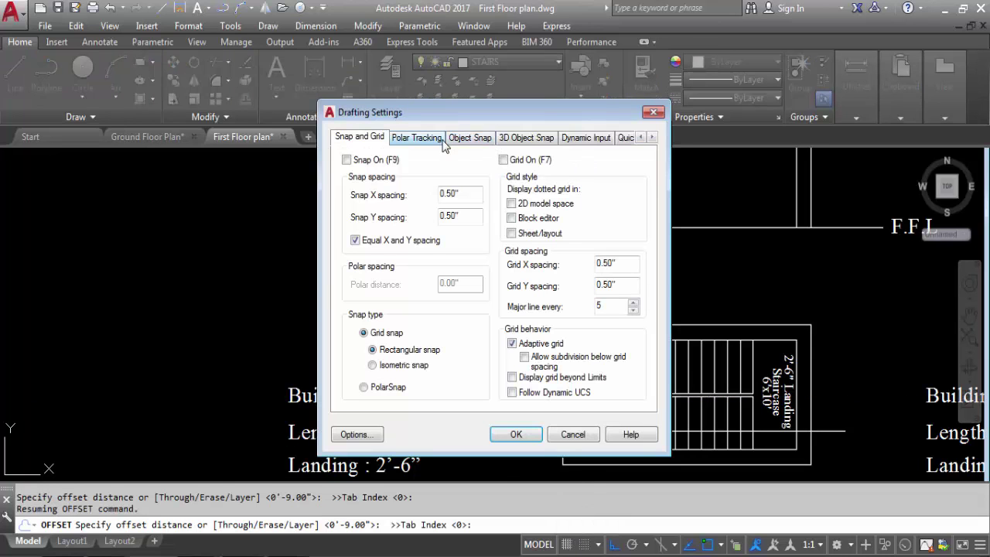
pyautogui.click(465, 141)
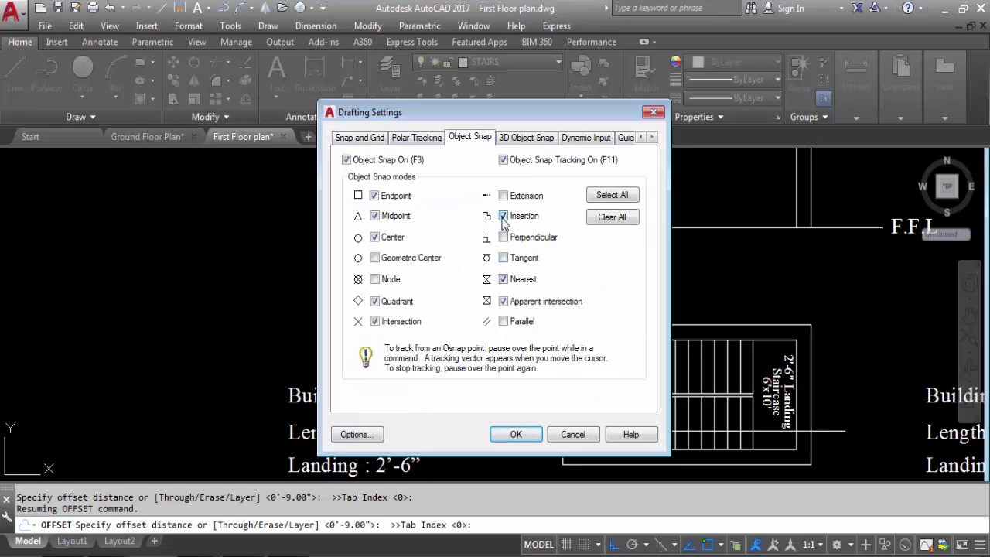
pyautogui.click(533, 438)
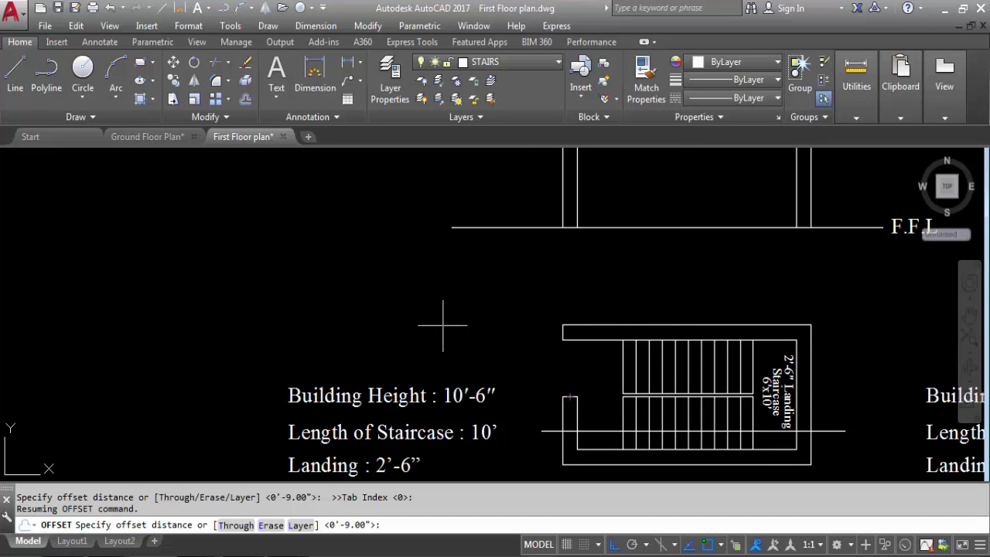
# Offset the F.F.L line upward by 10'6 to mark the building height.
pyautogui.scroll(-2, 442, 325)
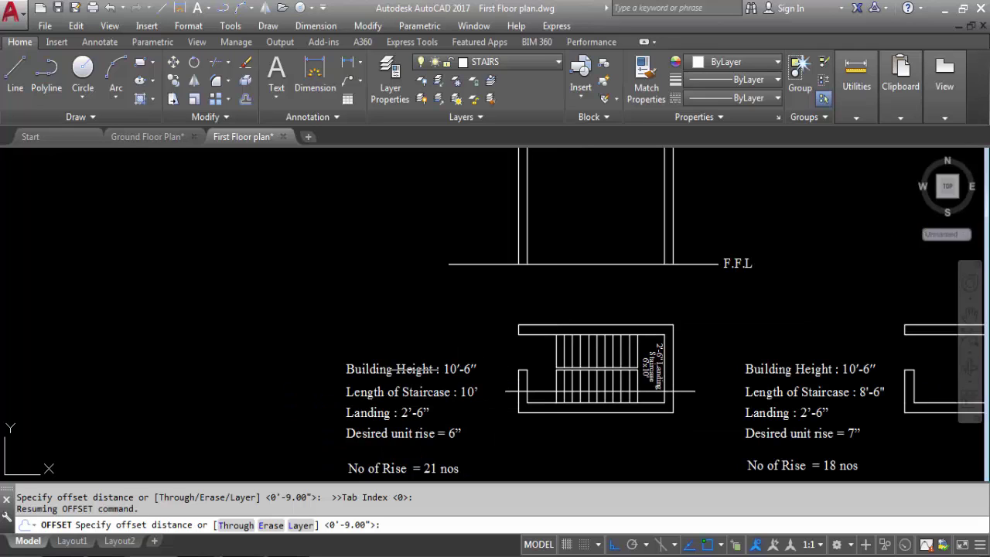
pyautogui.scroll(-2, 471, 381)
pyautogui.scroll(2, 541, 298)
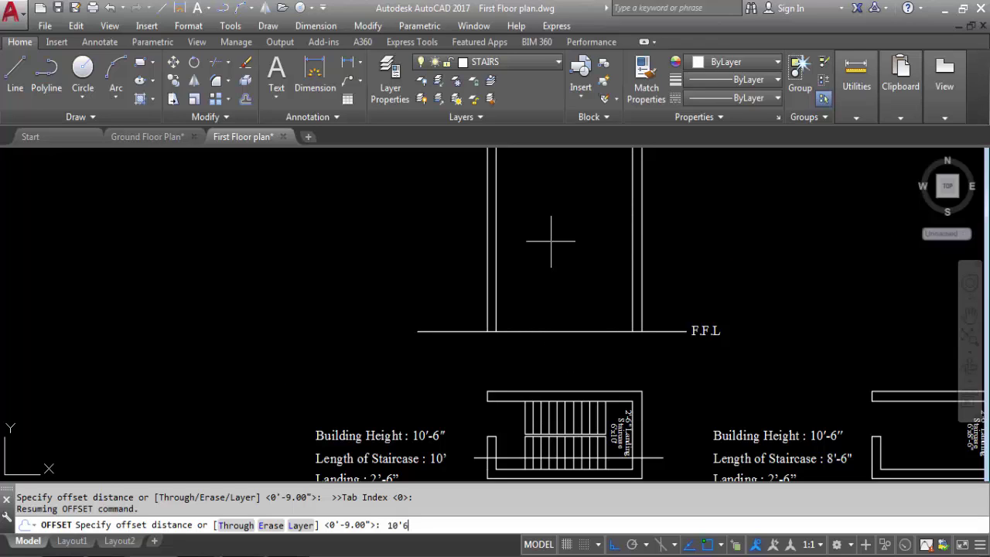
pyautogui.press('Return')
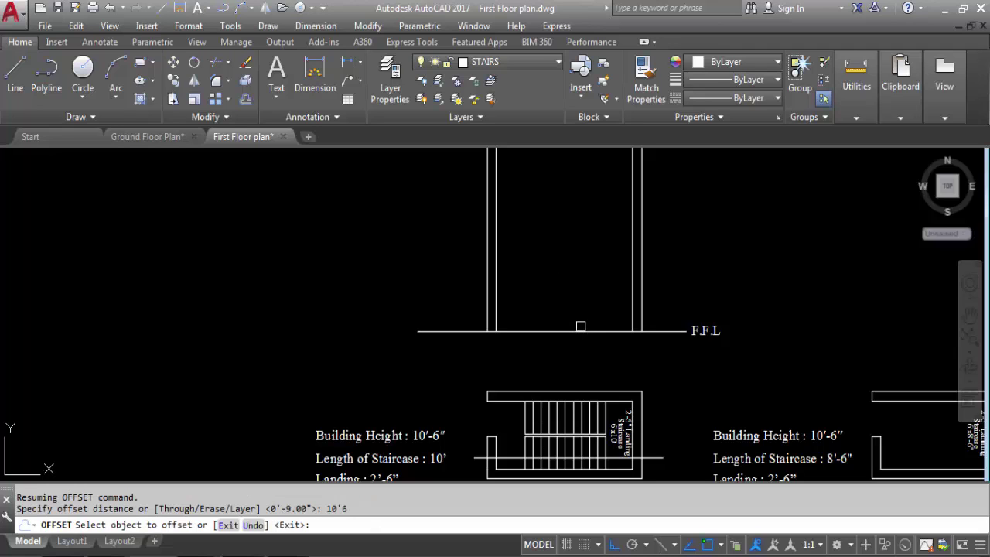
pyautogui.click(579, 331)
pyautogui.scroll(-2, 574, 408)
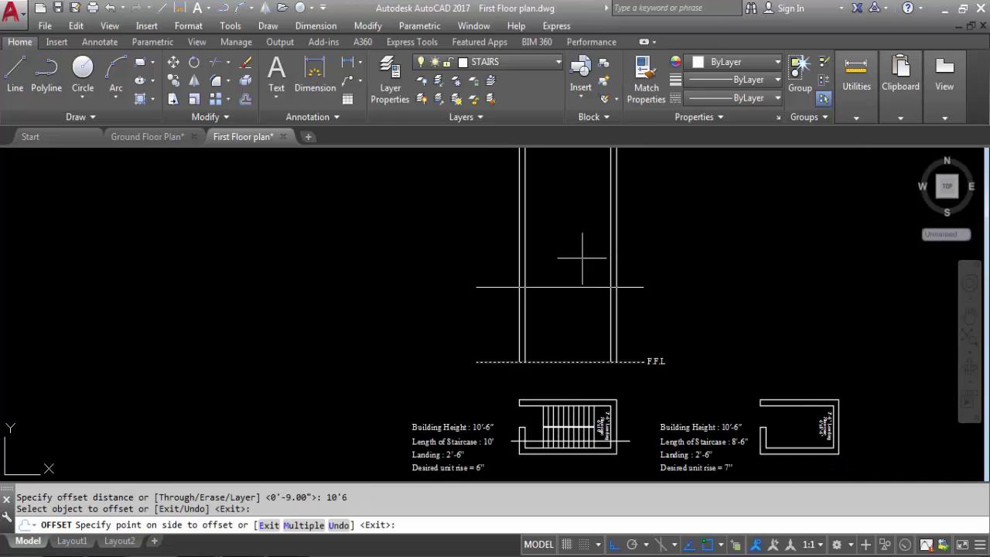
pyautogui.click(577, 236)
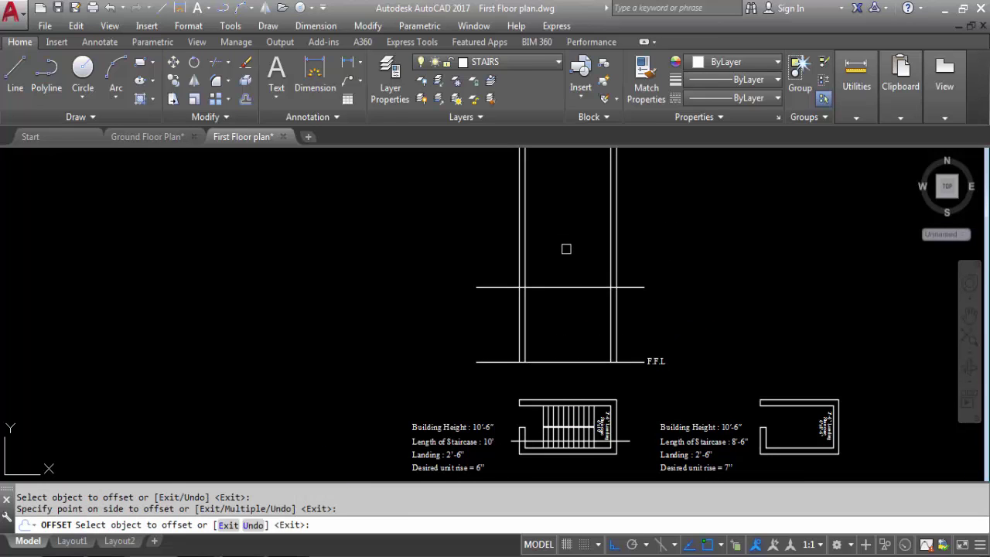
pyautogui.press('Escape')
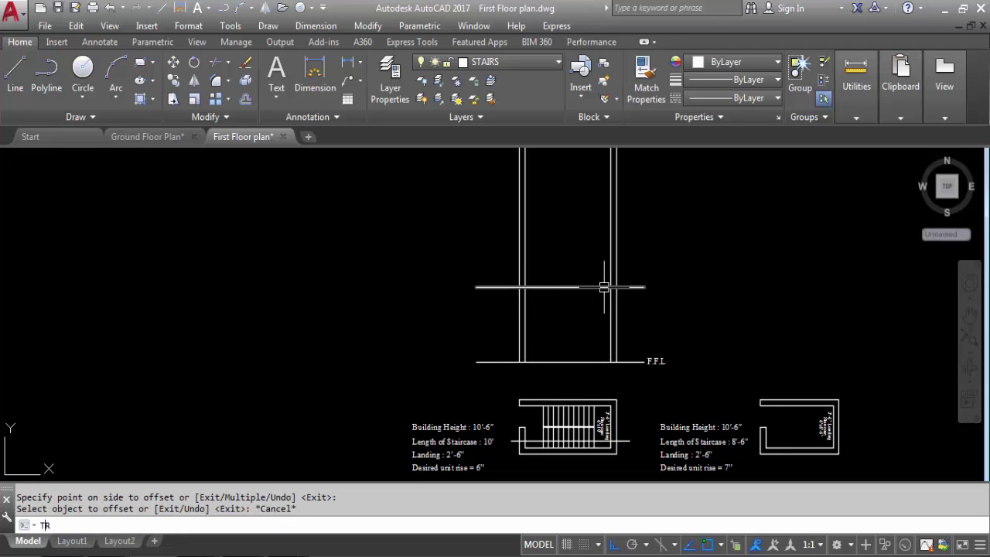
# Trim the vertical wall lines above the upper floor level line.
pyautogui.write('TR')
pyautogui.press('Return')
pyautogui.press('Return')
pyautogui.press('Escape')
pyautogui.press('Return')
pyautogui.press('Return')
pyautogui.click(665, 258)
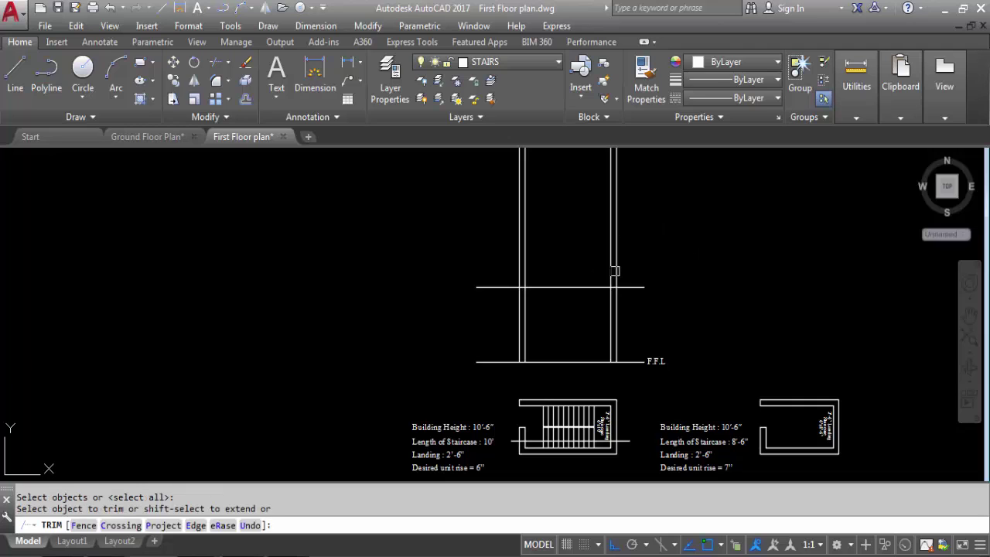
pyautogui.click(480, 226)
pyautogui.press('Escape')
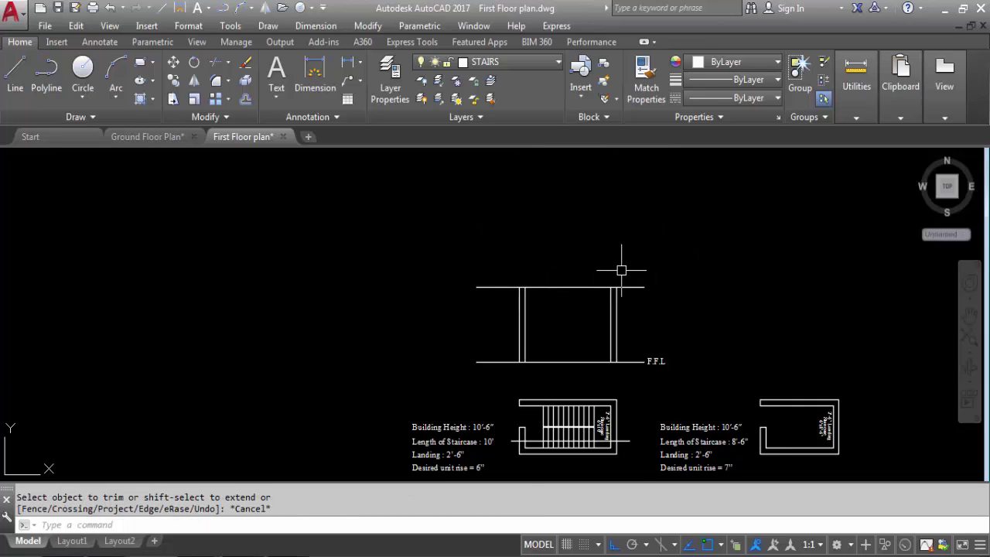
# Offset the upper floor level line downward by 4" to form the slab thickness.
pyautogui.scroll(2, 572, 280)
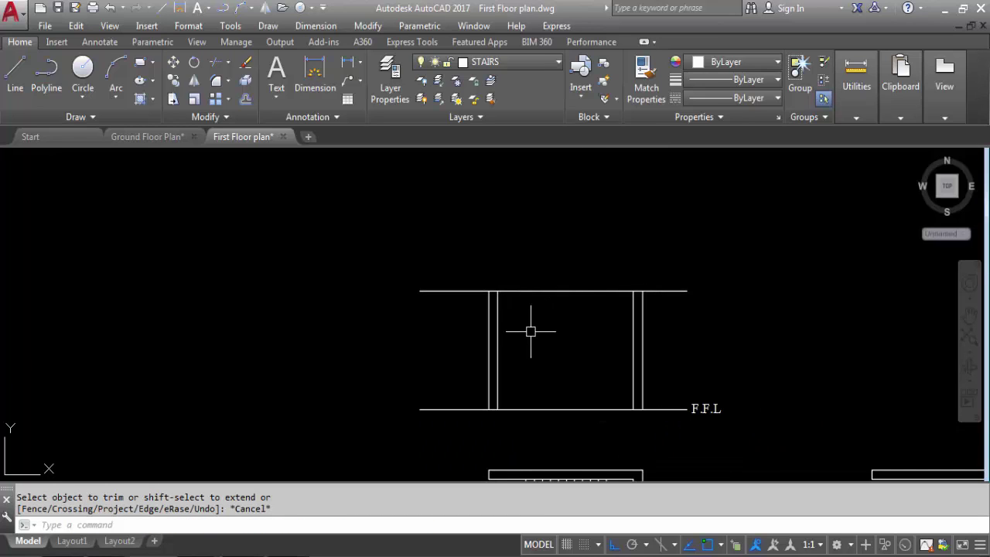
pyautogui.write('o')
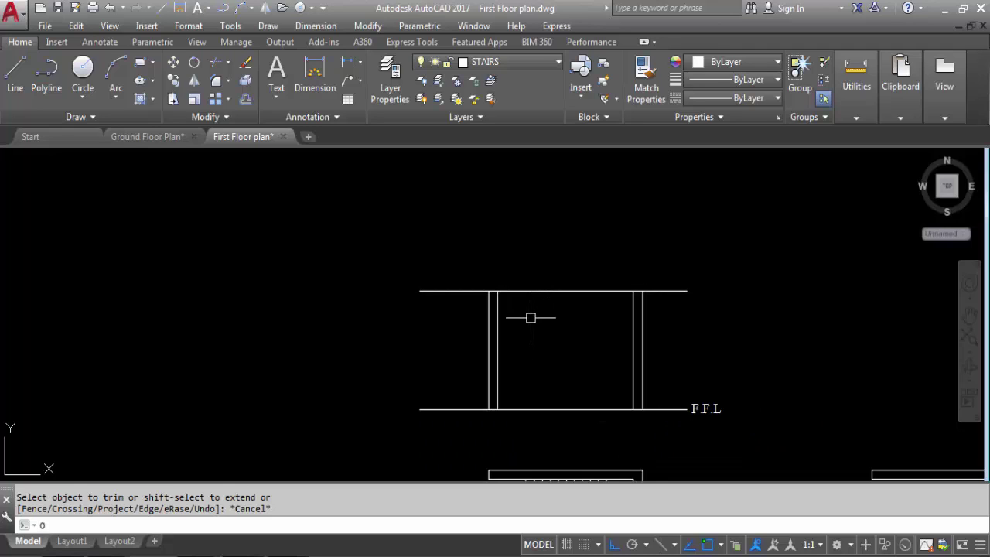
pyautogui.press('Return')
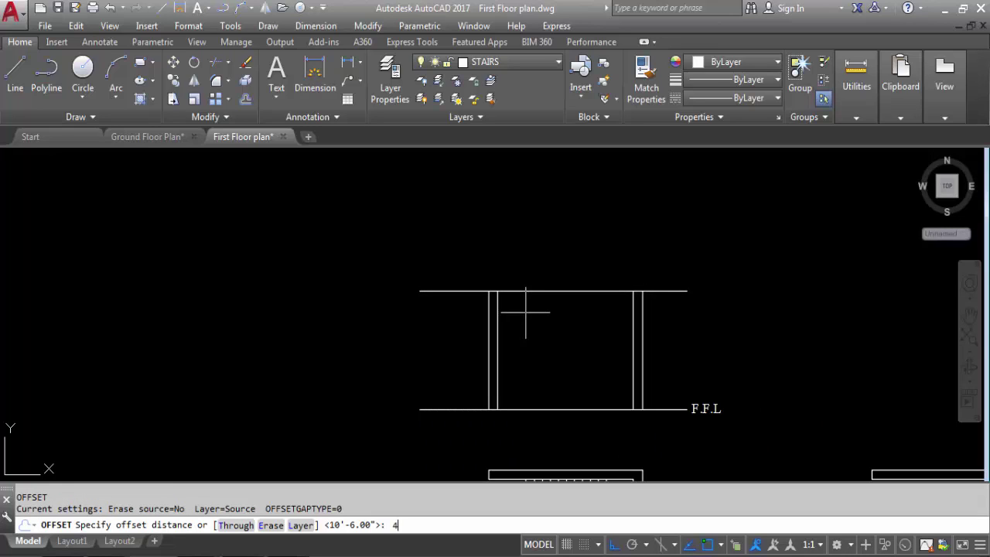
pyautogui.write('4')
pyautogui.press('Return')
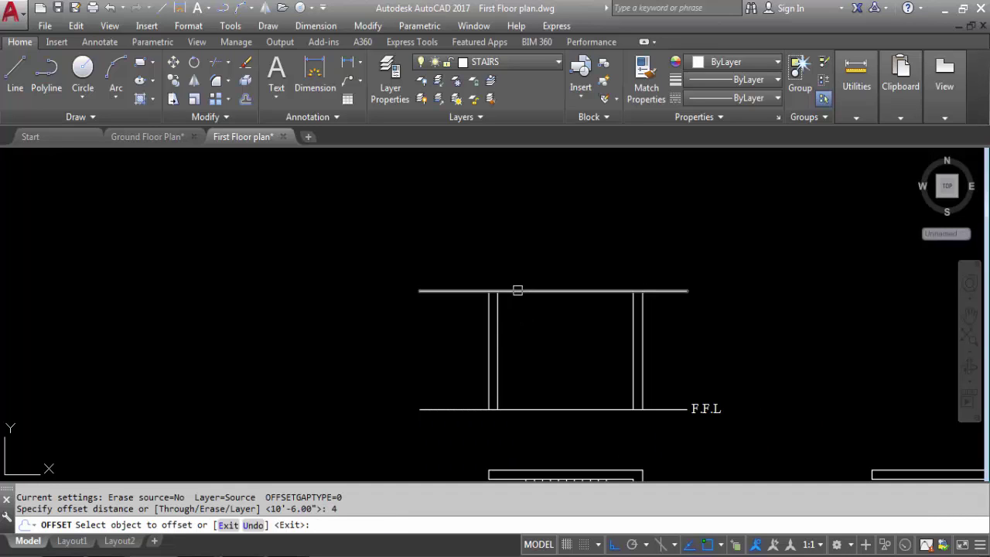
pyautogui.click(518, 290)
pyautogui.click(547, 347)
pyautogui.press('Escape')
# Trim both slab lines where they project beyond the outer faces of the two walls.
pyautogui.write('tr')
pyautogui.press('Return')
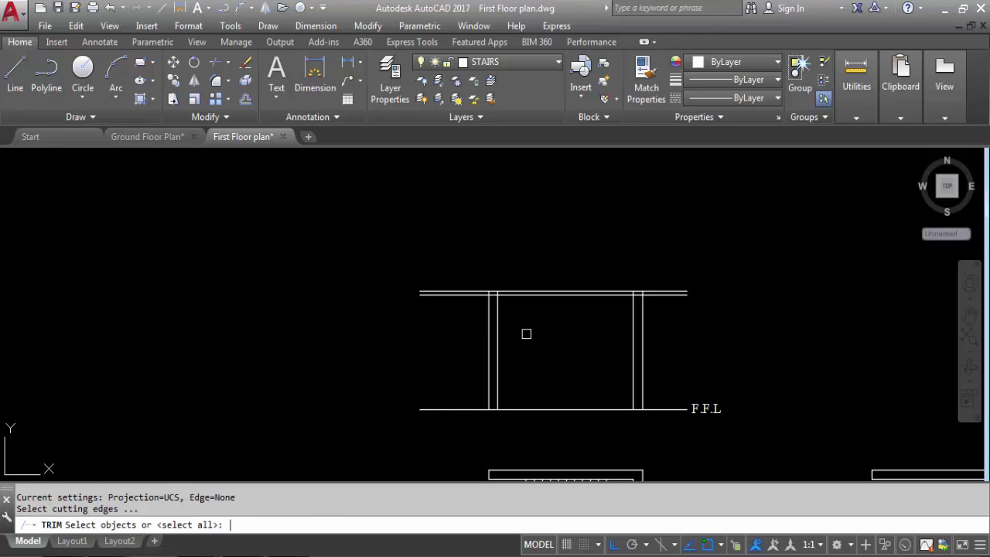
pyautogui.press('Return')
pyautogui.click(468, 280)
pyautogui.click(437, 308)
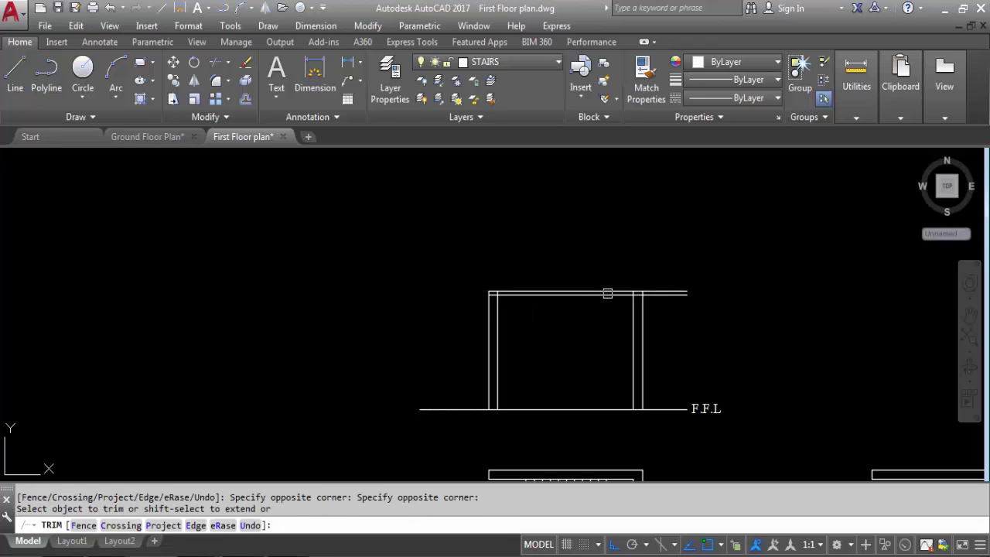
pyautogui.click(707, 325)
pyautogui.click(643, 237)
pyautogui.press('Escape')
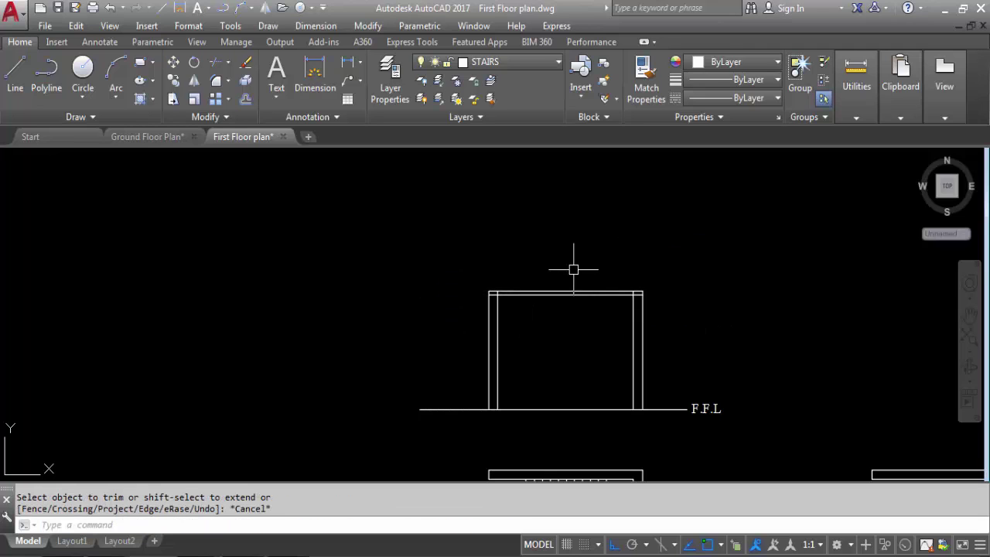
# Add a vertical linear dimension beside the wall from the slab's top edge to the F.F.L line, and save the drawing.
pyautogui.click(348, 63)
pyautogui.scroll(4, 485, 301)
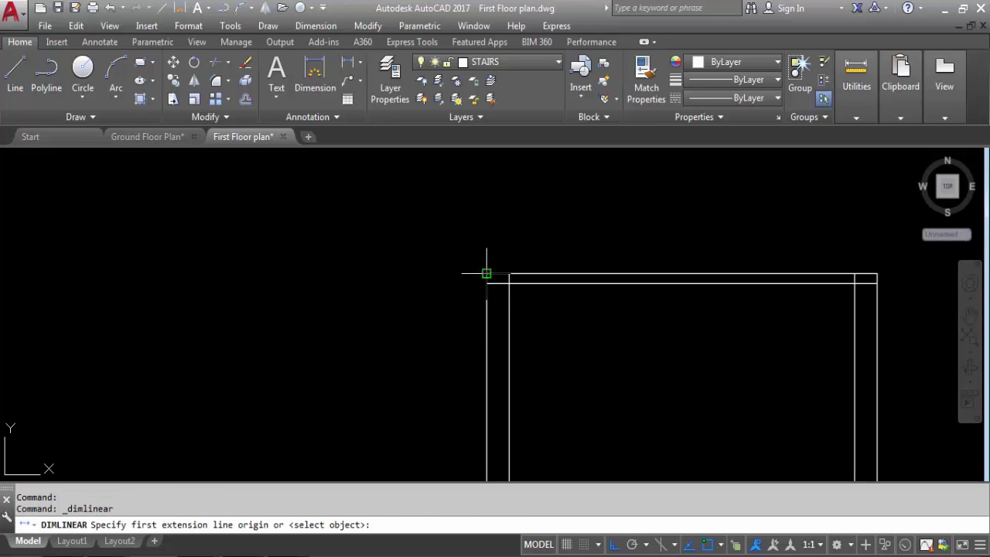
pyautogui.click(486, 274)
pyautogui.scroll(-4, 464, 354)
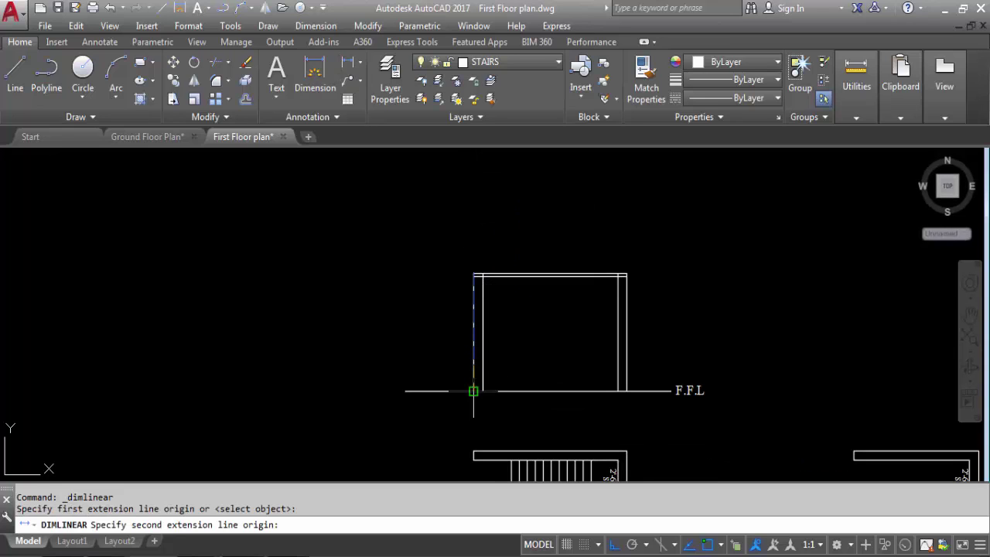
pyautogui.click(474, 390)
pyautogui.click(454, 334)
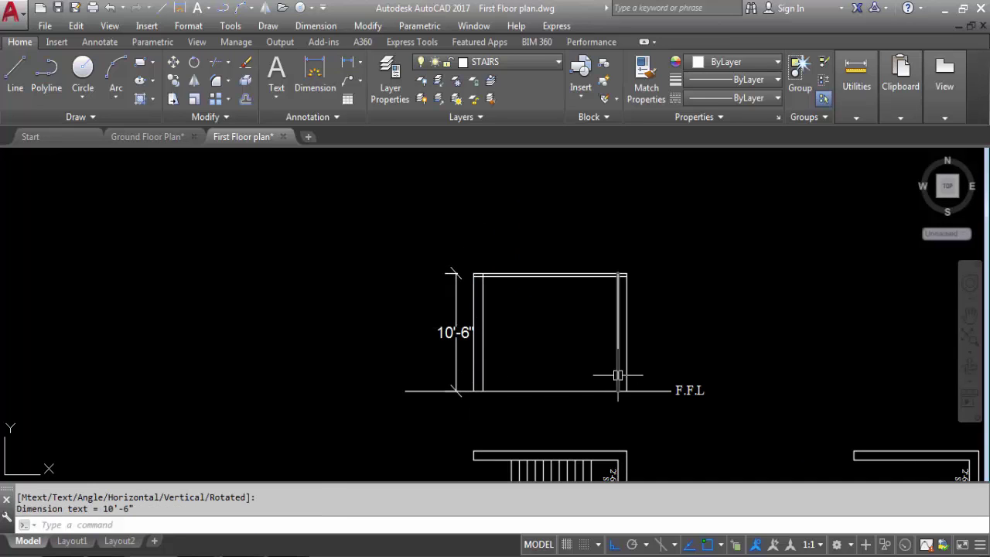
pyautogui.scroll(2, 500, 345)
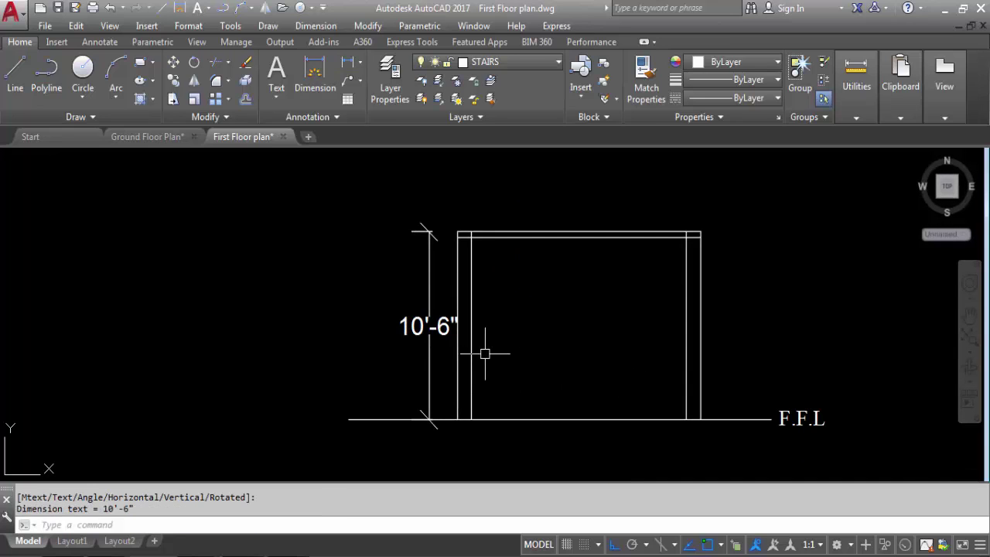
pyautogui.scroll(-4, 437, 203)
pyautogui.scroll(3, 516, 249)
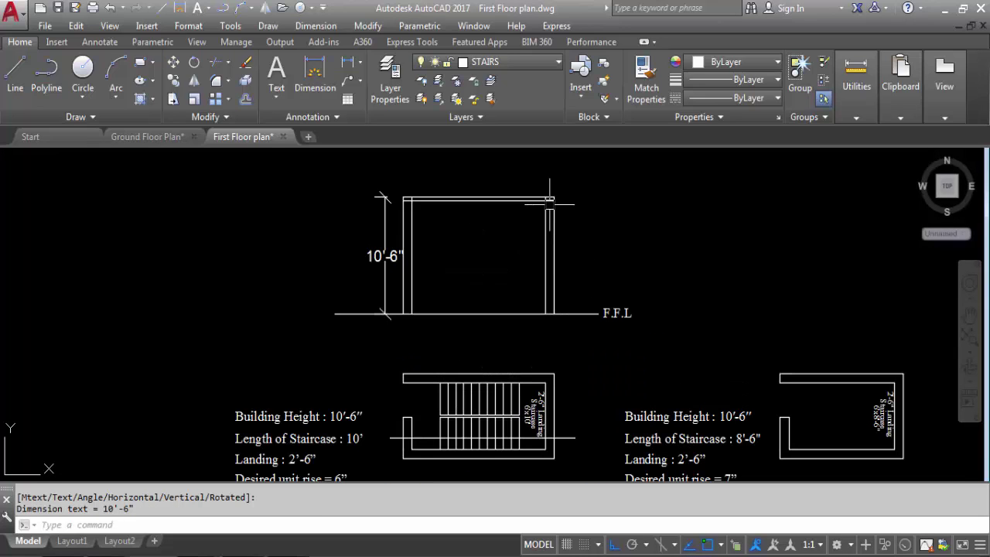
pyautogui.hotkey('ctrl', 's')
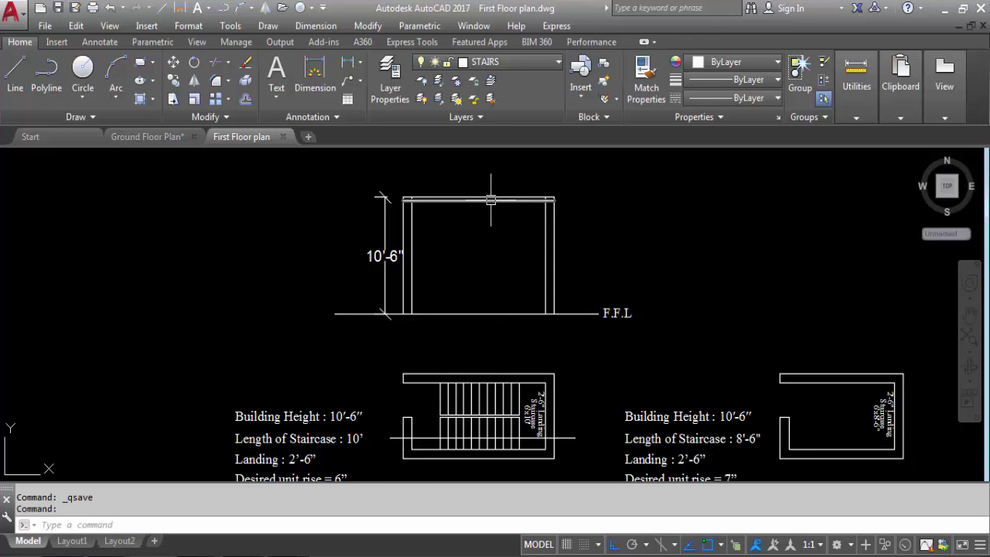
# Extend the tread lines of the plan's upper flight up to the slab's underside line in the section.
pyautogui.write('EX')
pyautogui.press('Return')
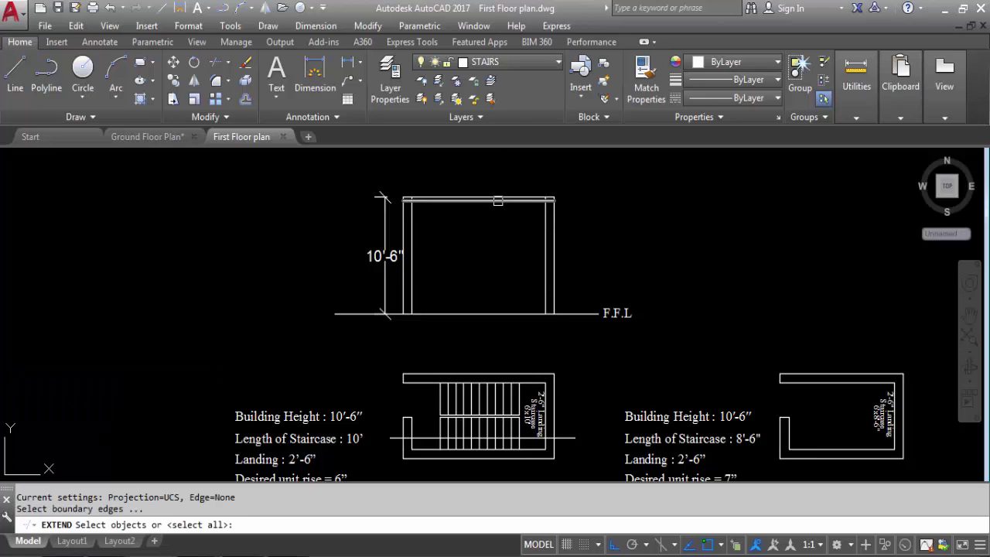
pyautogui.click(498, 200)
pyautogui.press('Return')
pyautogui.scroll(4, 507, 416)
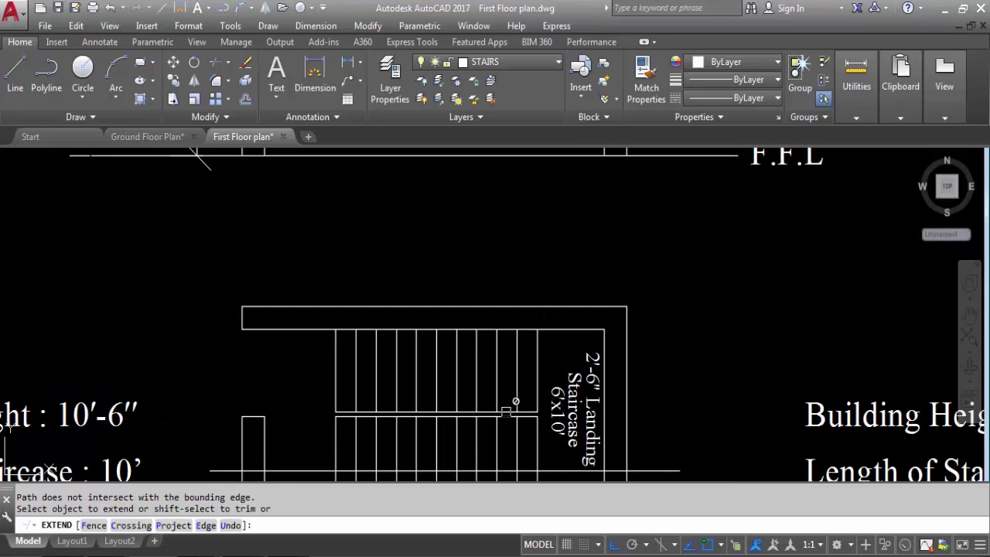
pyautogui.click(552, 366)
pyautogui.click(325, 347)
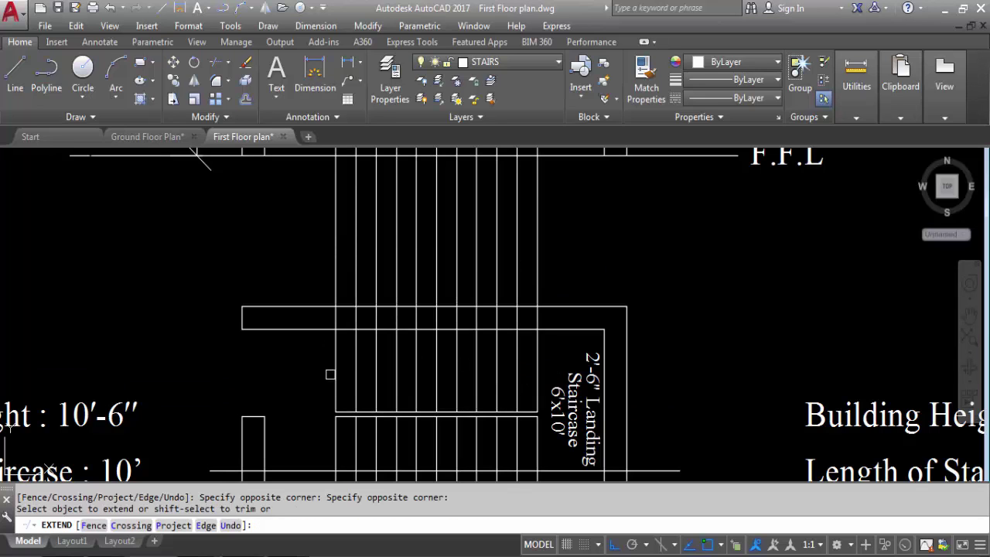
pyautogui.scroll(-4, 395, 416)
pyautogui.click(396, 416)
pyautogui.press('Escape')
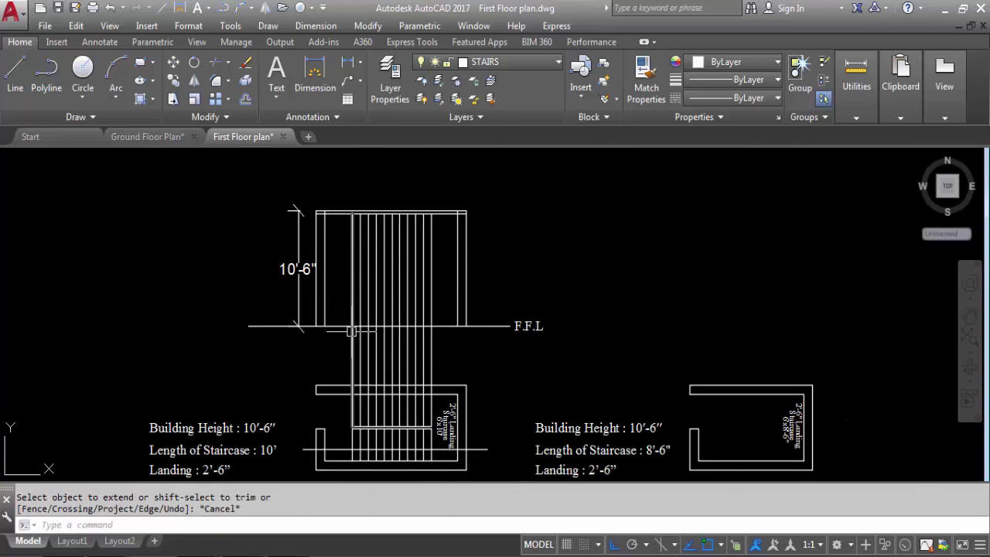
# Examine the projected tread lines and the written rise and tread calculations for the 10' staircase.
pyautogui.scroll(3, 350, 326)
pyautogui.scroll(-4, 480, 313)
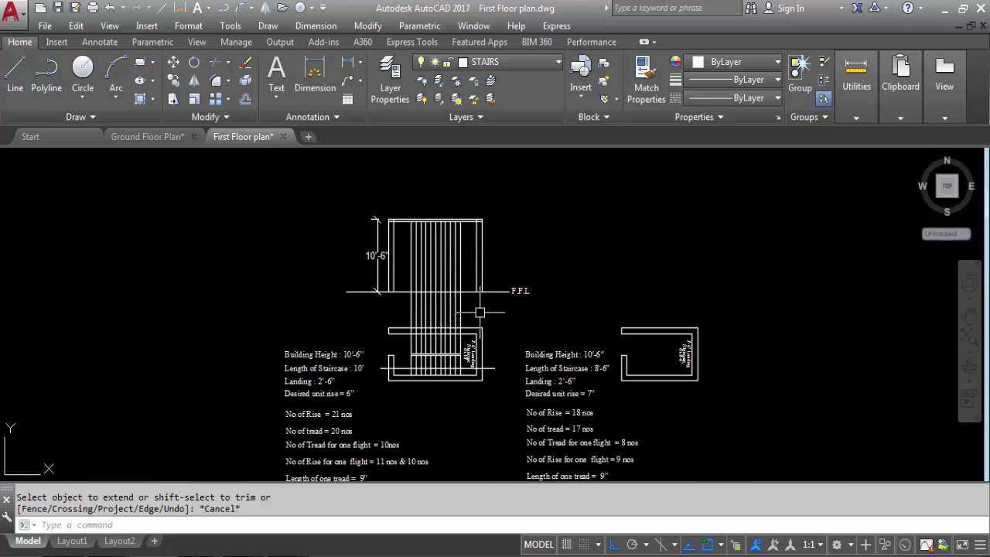
pyautogui.scroll(5, 479, 309)
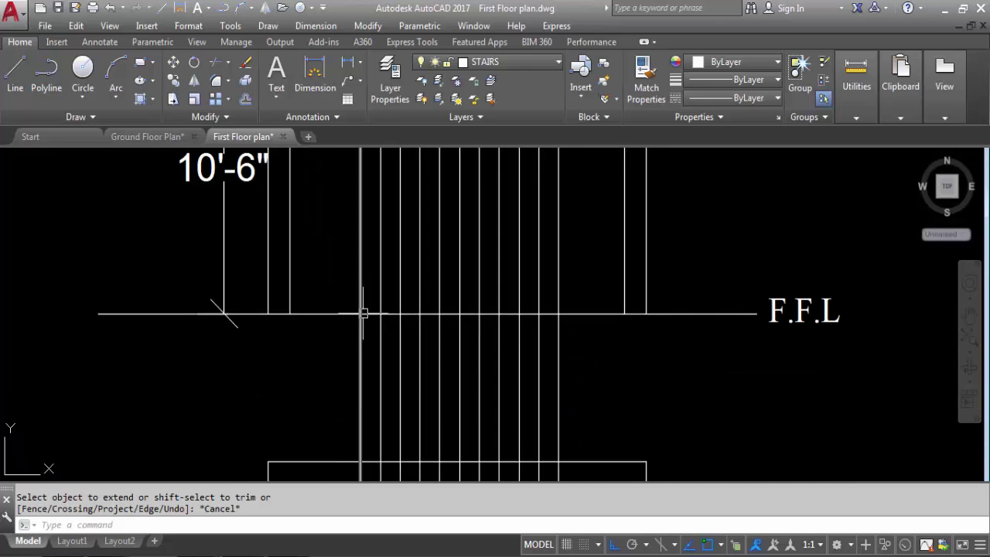
pyautogui.scroll(-2, 410, 361)
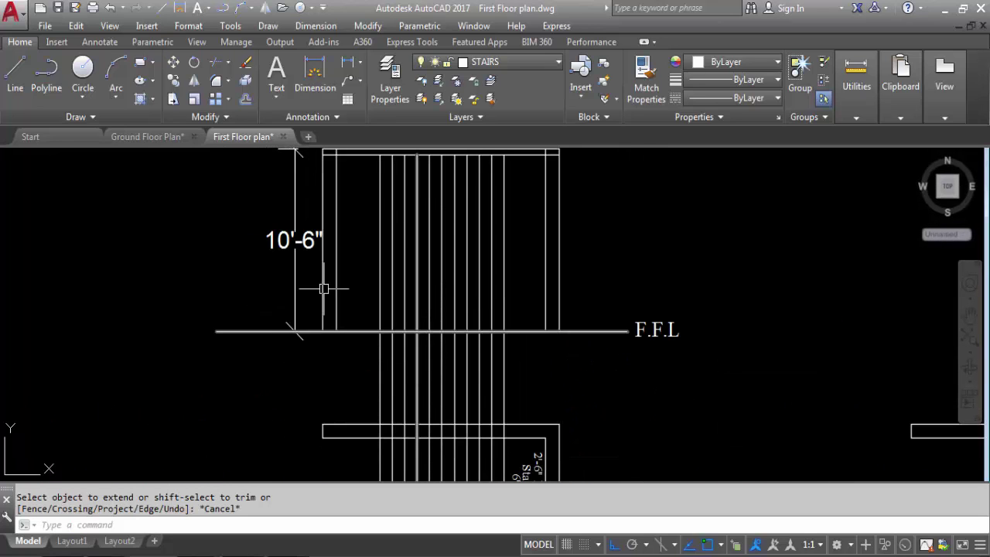
pyautogui.scroll(-4, 354, 296)
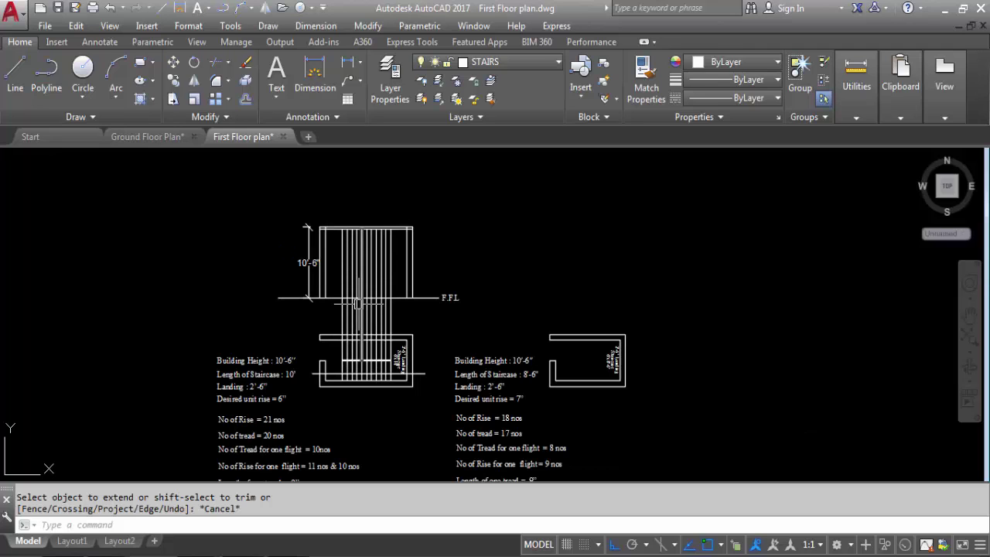
pyautogui.scroll(2, 260, 431)
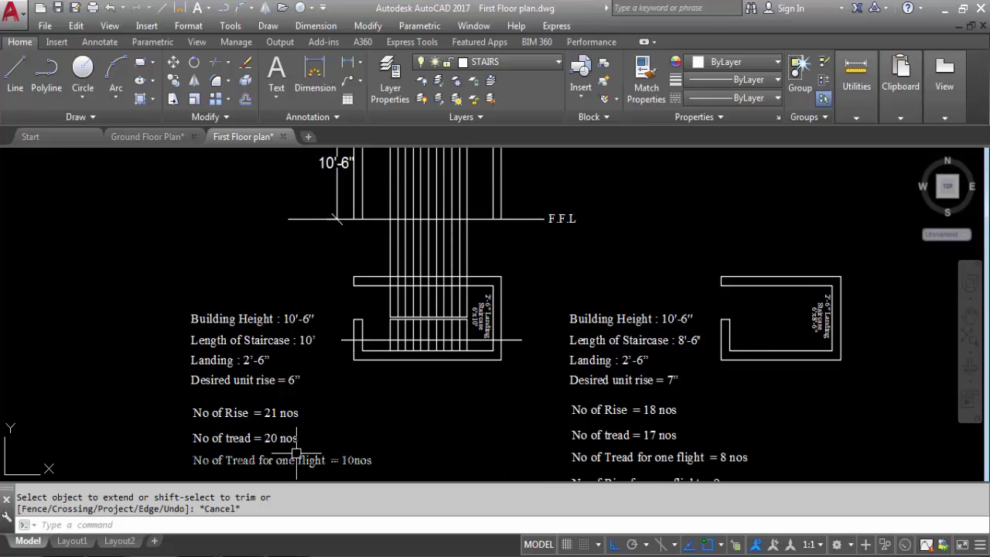
pyautogui.scroll(-2, 263, 345)
pyautogui.scroll(2, 297, 451)
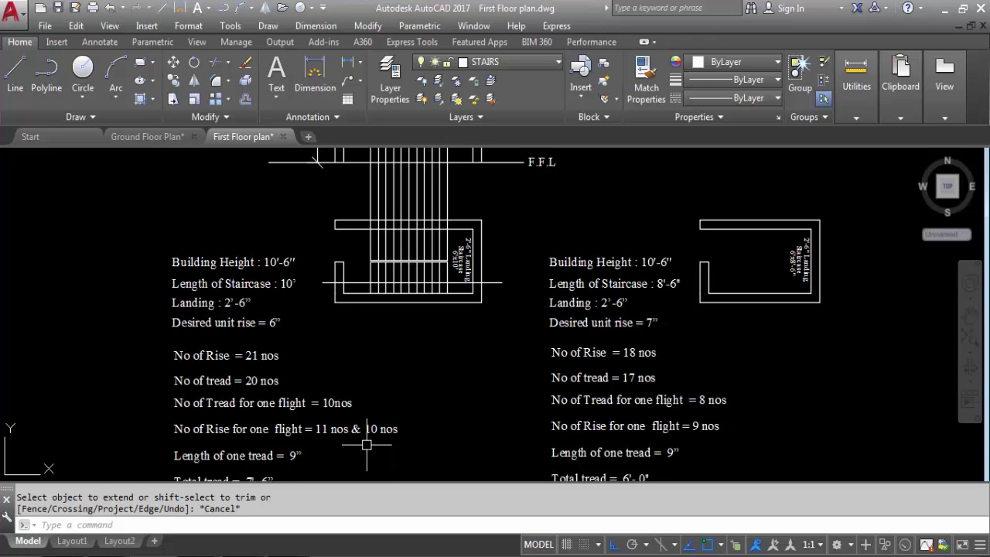
pyautogui.scroll(-2, 358, 438)
pyautogui.scroll(2, 296, 397)
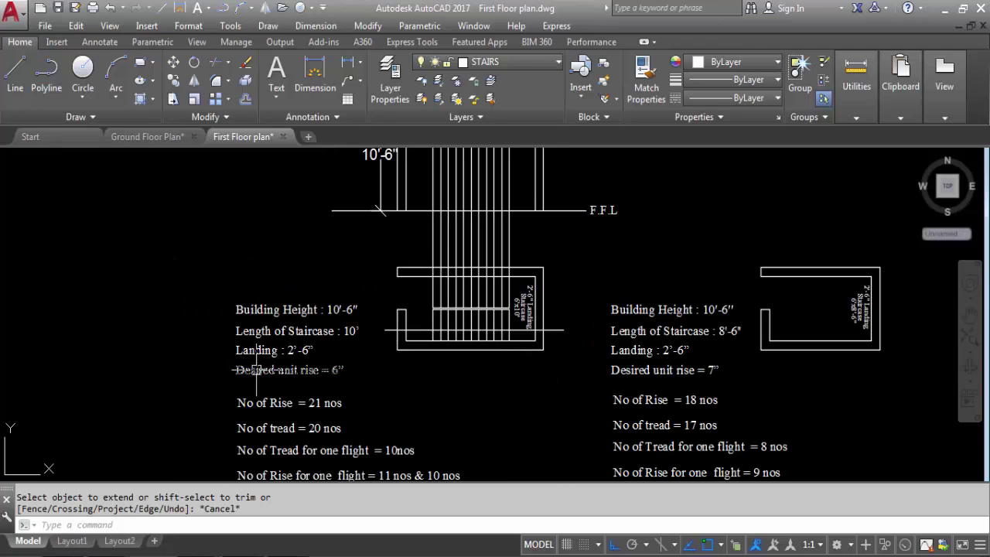
pyautogui.scroll(-2, 334, 391)
# Start a polyline where the first tread line meets the F.F.L line and draw a 6" riser and 9" tread.
pyautogui.scroll(5, 387, 338)
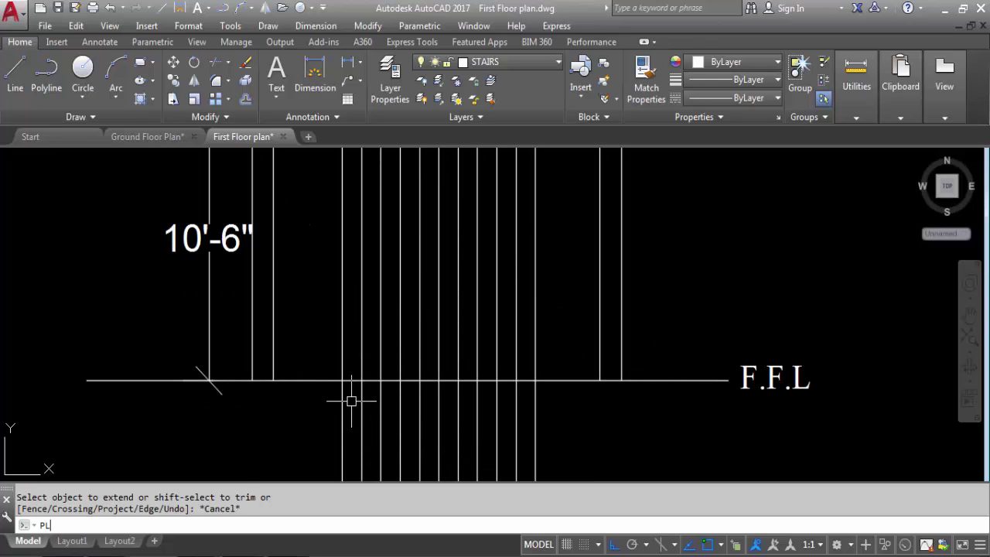
pyautogui.press('Return')
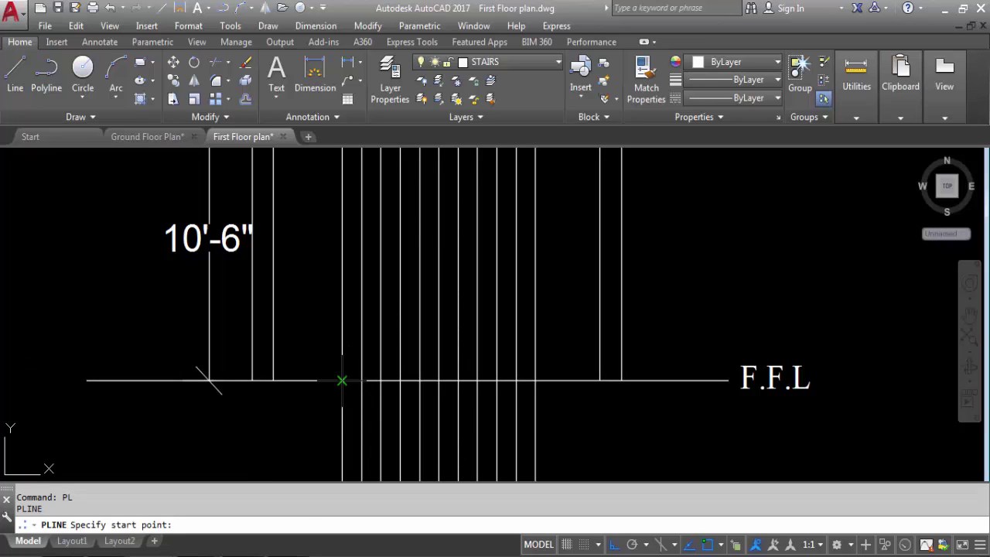
pyautogui.click(343, 380)
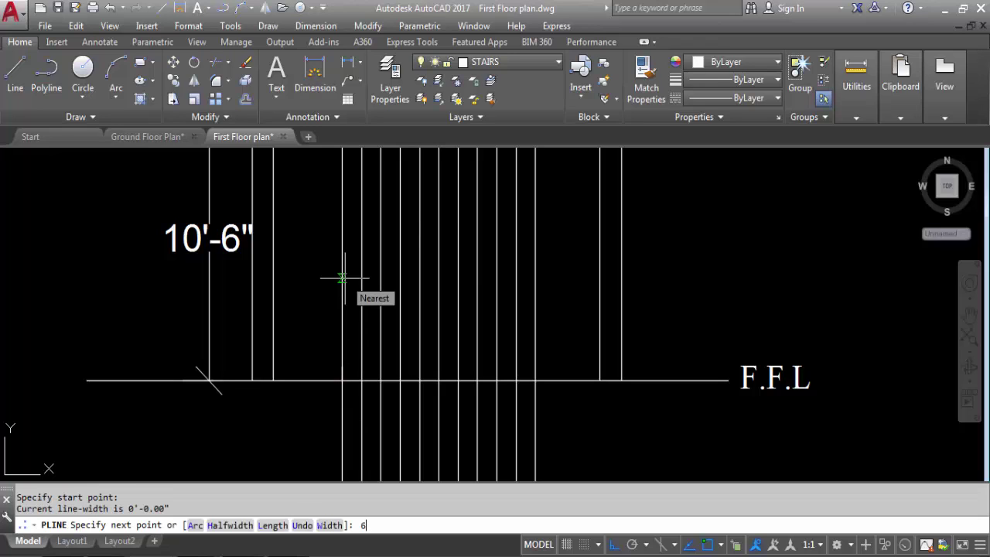
pyautogui.write('6')
pyautogui.press('Return')
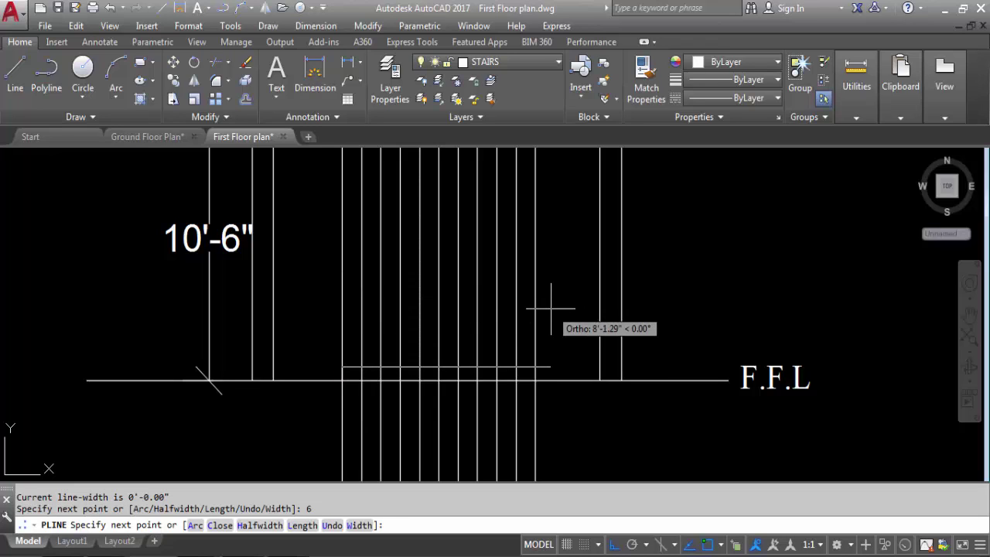
pyautogui.write('9')
pyautogui.press('Return')
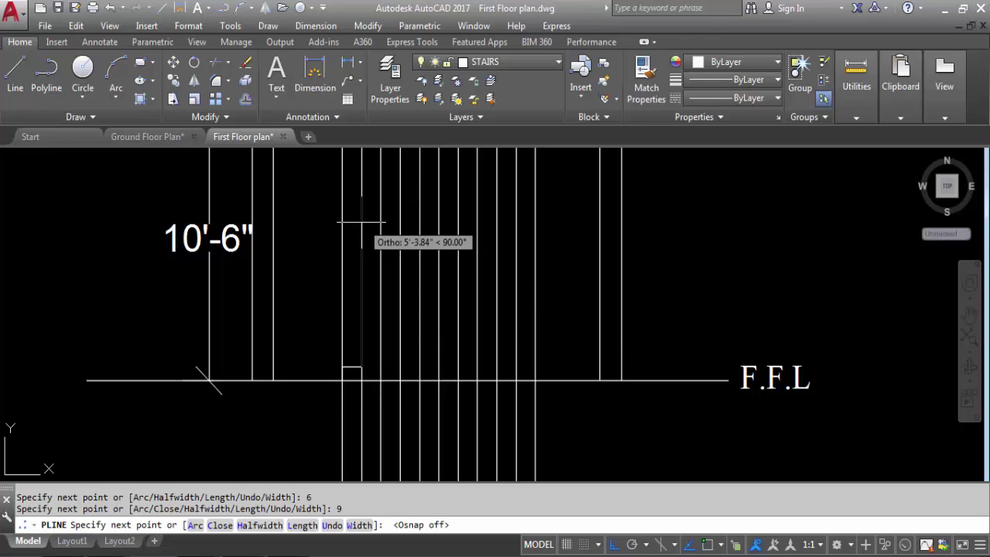
# Continue the stair polyline up from the first tread with five more steps, each with a 6" riser and 9" tread.
pyautogui.write('6')
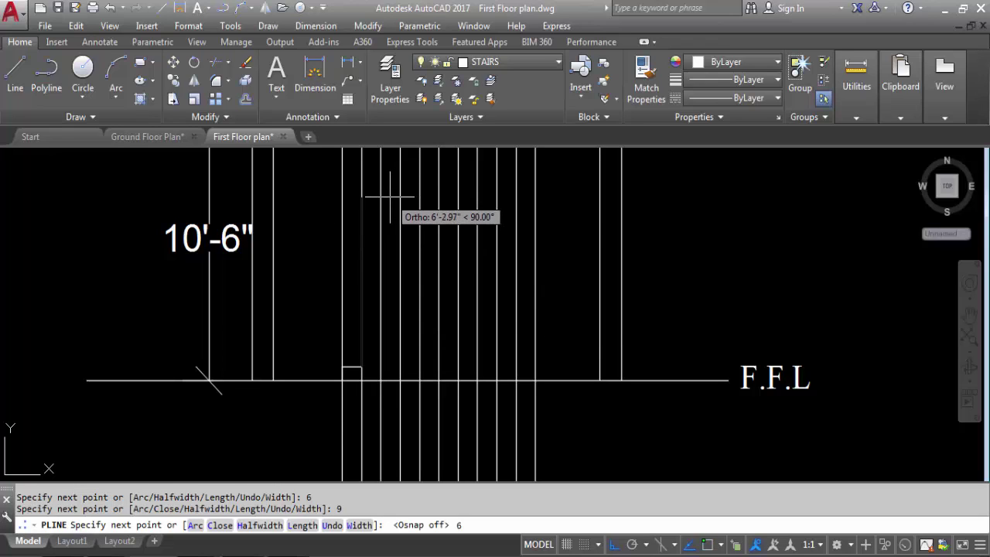
pyautogui.press('Return')
pyautogui.write('9')
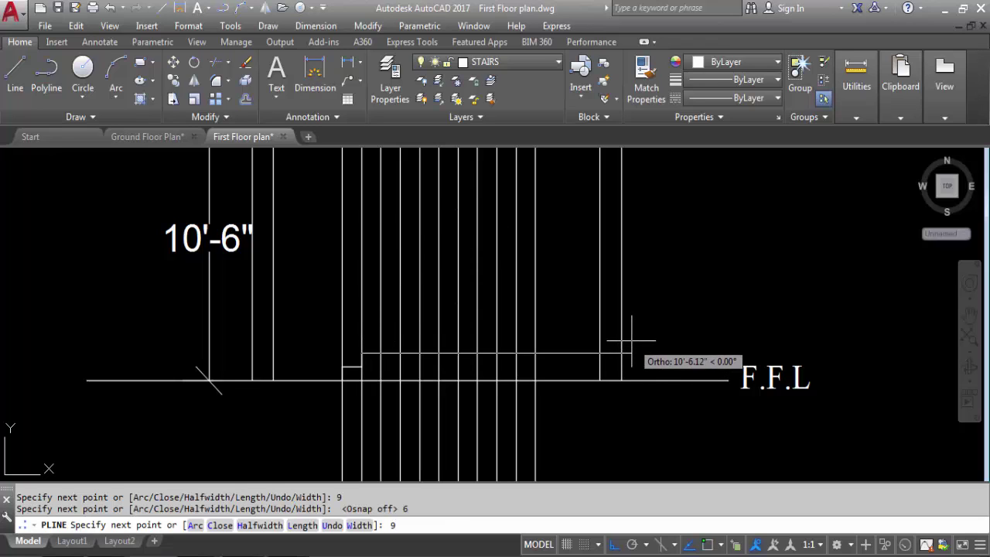
pyautogui.press('Return')
pyautogui.write('6')
pyautogui.press('Return')
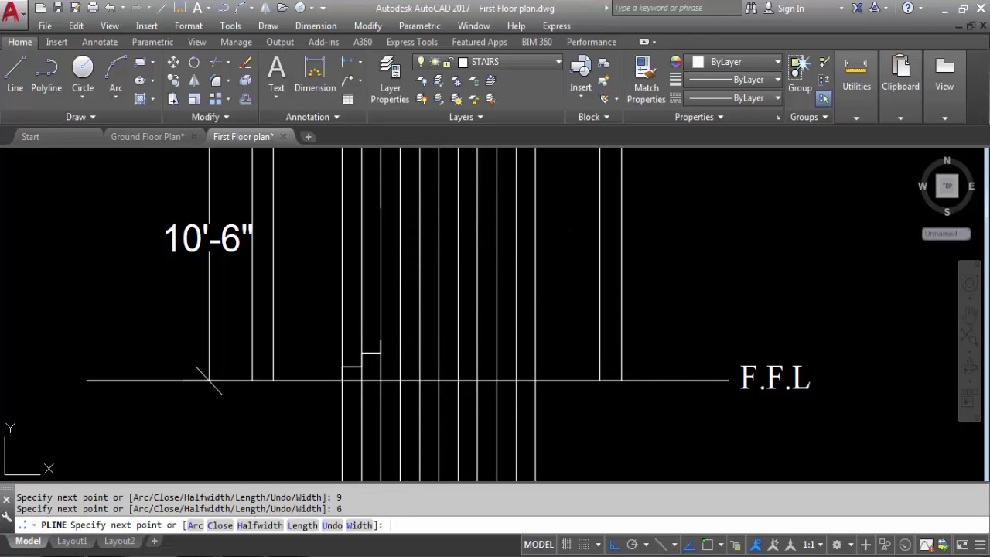
pyautogui.write('9')
pyautogui.press('Return')
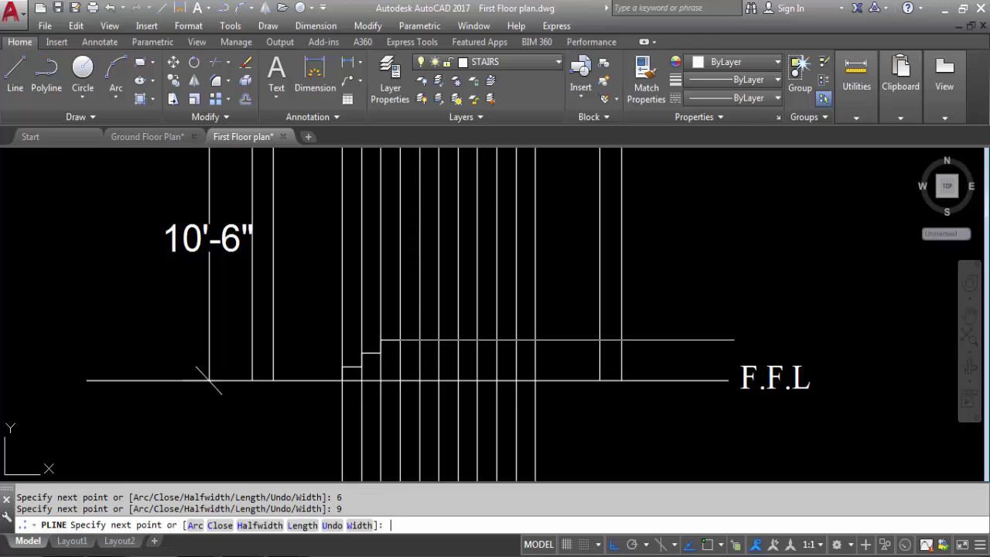
pyautogui.write('6')
pyautogui.press('Return')
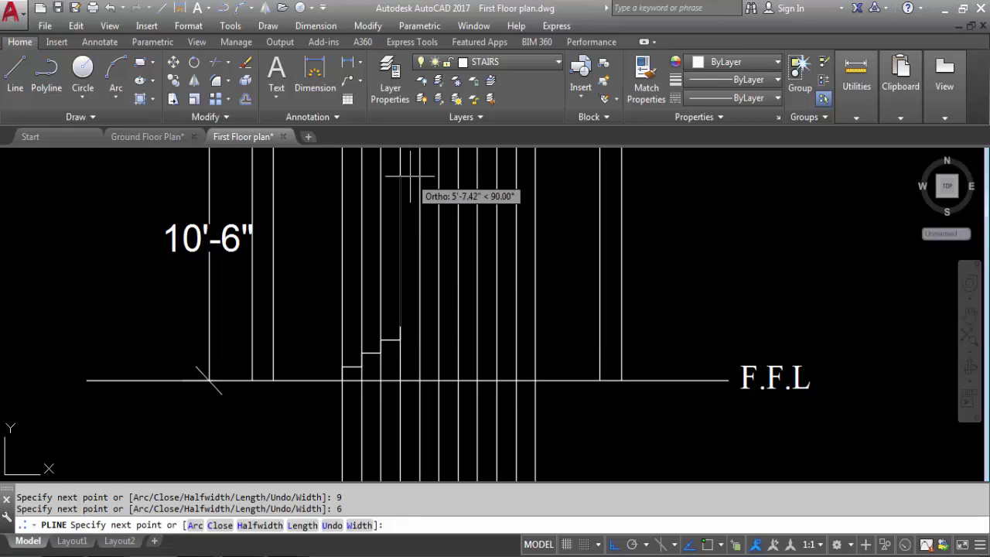
pyautogui.write('9')
pyautogui.press('Return')
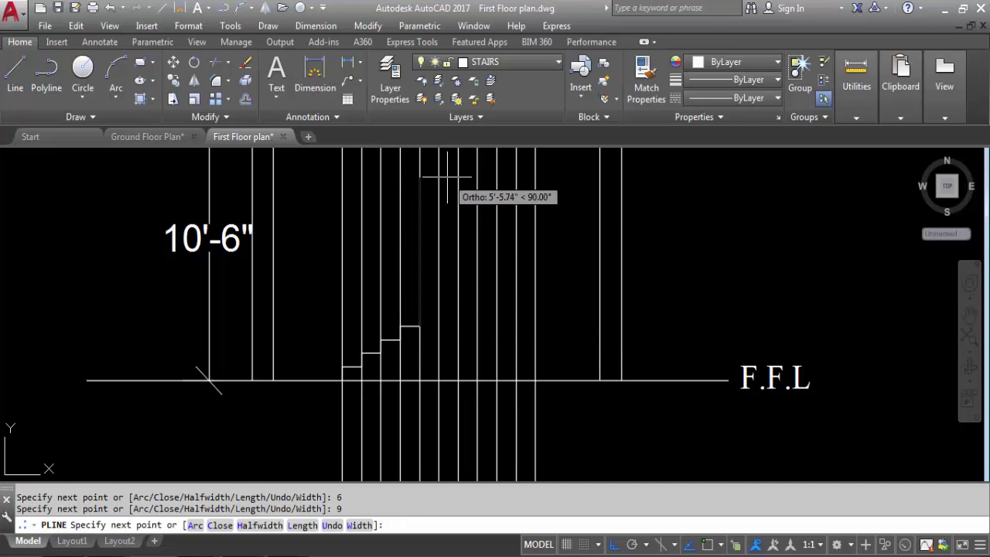
pyautogui.write('6')
pyautogui.press('Return')
pyautogui.write('9')
pyautogui.press('Return')
pyautogui.write('6')
pyautogui.press('Return')
pyautogui.write('9')
pyautogui.press('Return')
# Add four more steps of 6" riser and 9" tread to the polyline, up to the last projected tread line.
pyautogui.scroll(-2, 505, 394)
pyautogui.scroll(2, 474, 246)
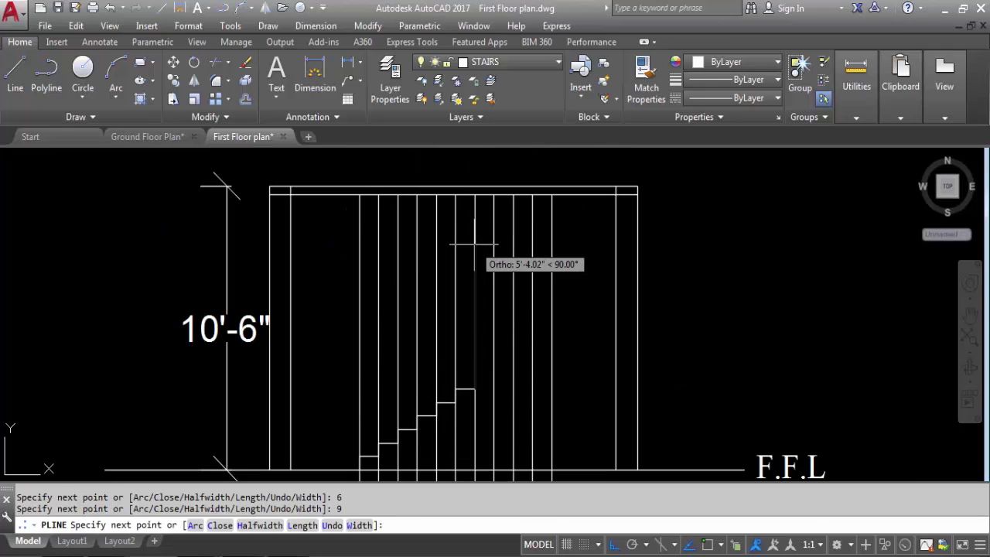
pyautogui.write('6')
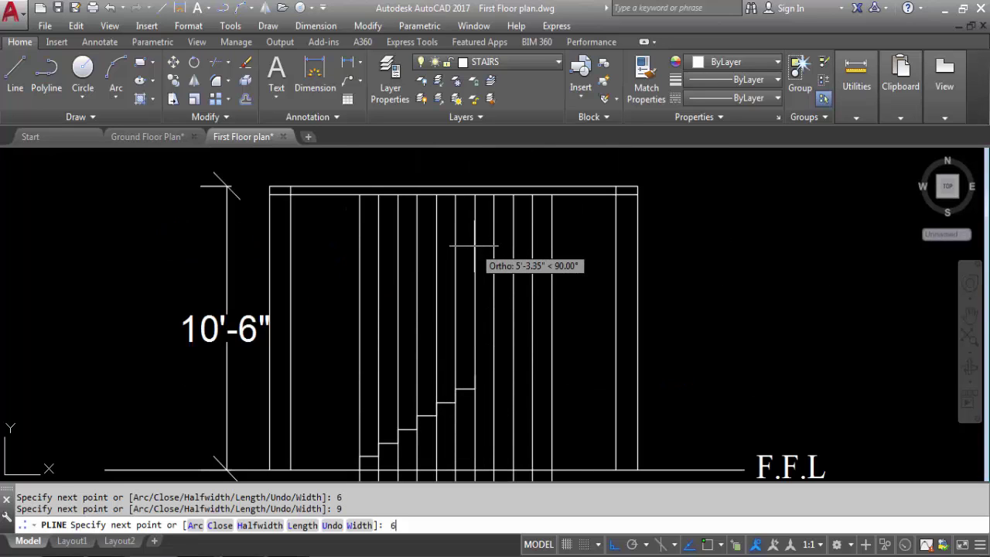
pyautogui.press('Return')
pyautogui.write('9')
pyautogui.press('Return')
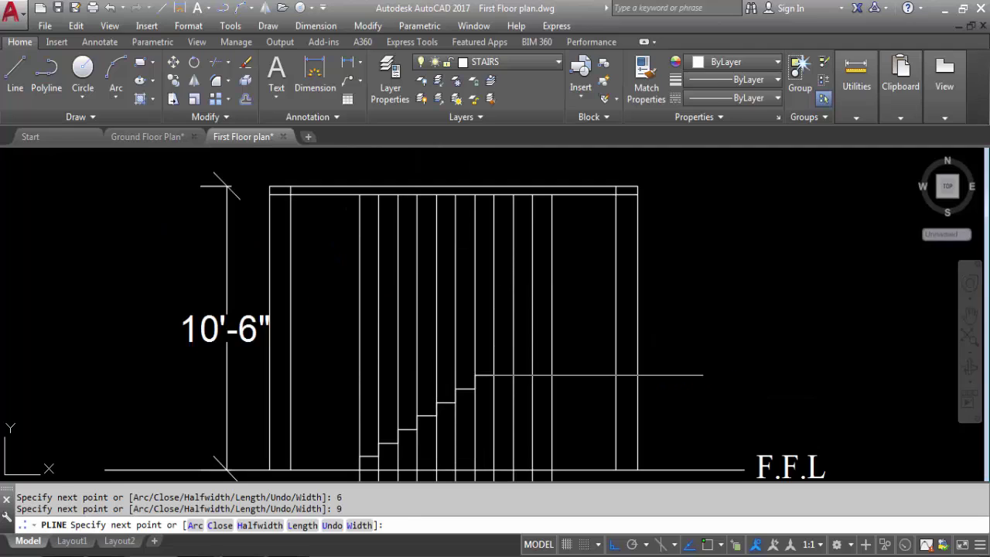
pyautogui.write('6')
pyautogui.press('Return')
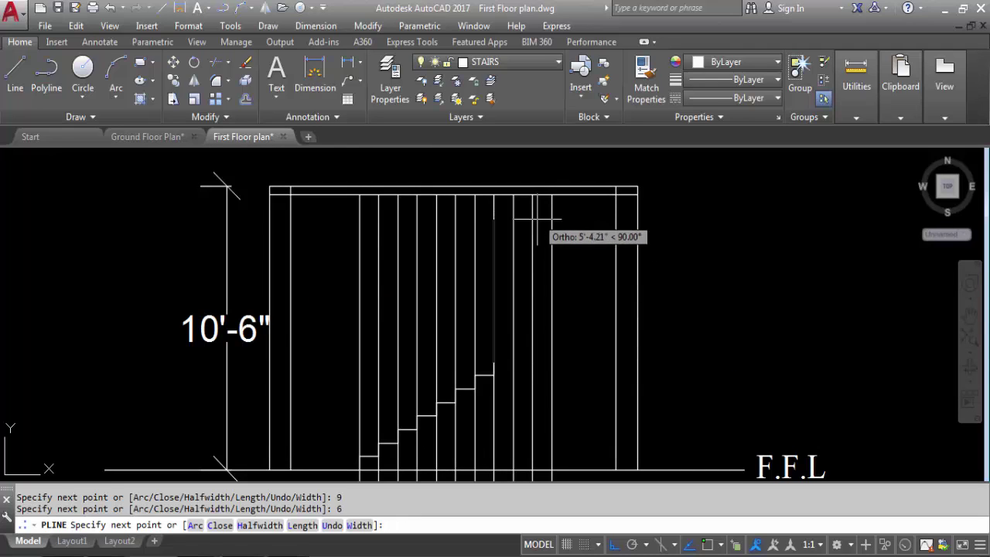
pyautogui.write('9')
pyautogui.press('Return')
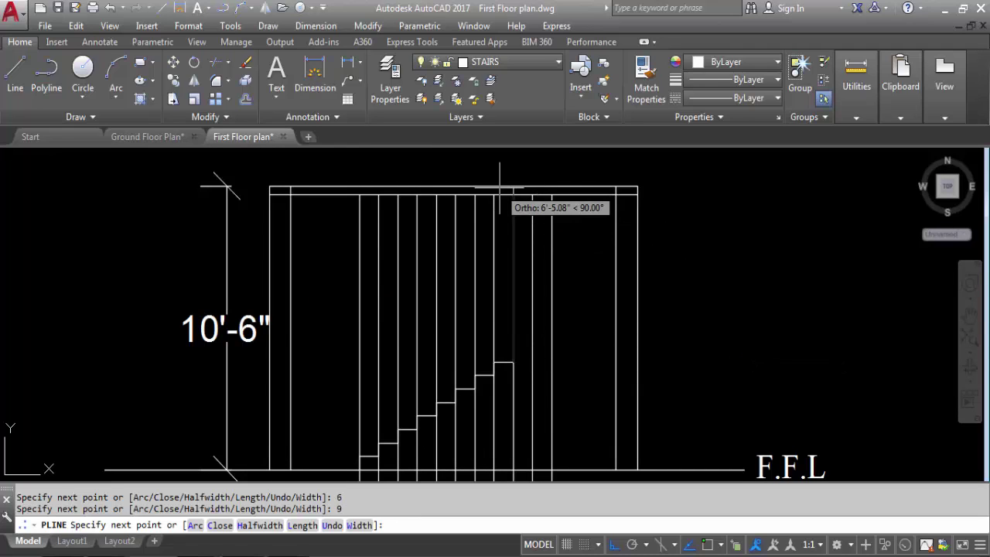
pyautogui.write('6')
pyautogui.press('Return')
pyautogui.write('9')
pyautogui.press('Return')
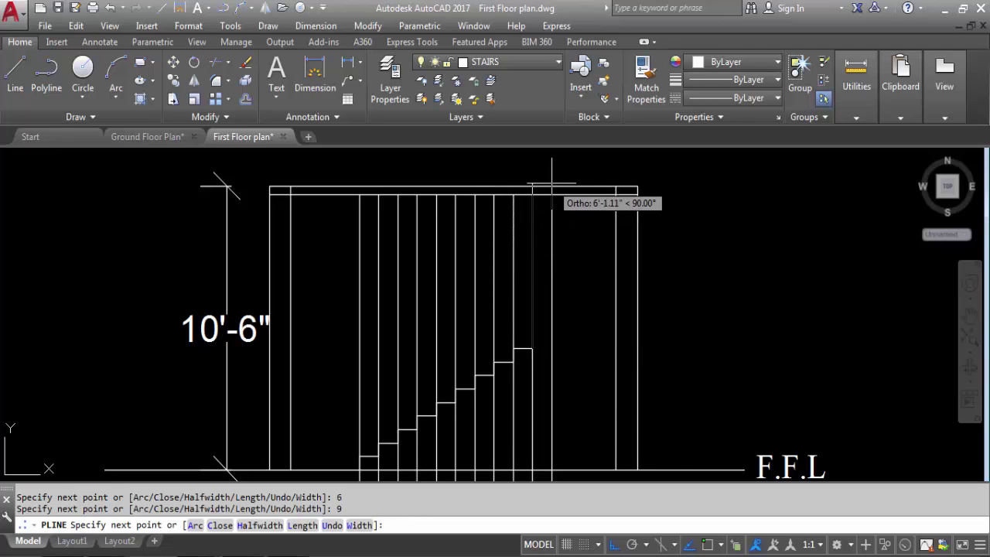
pyautogui.write('6')
pyautogui.press('Return')
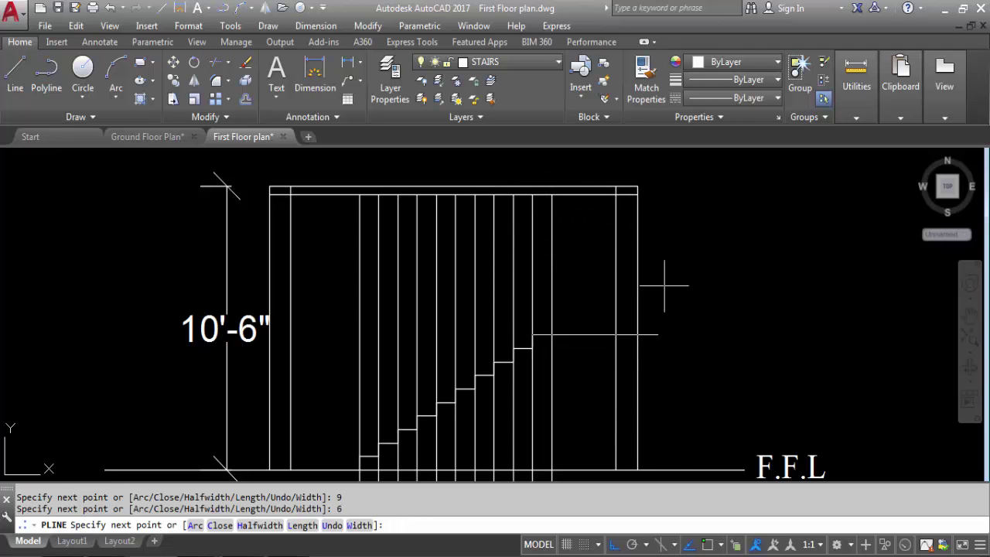
pyautogui.write('9')
pyautogui.press('Return')
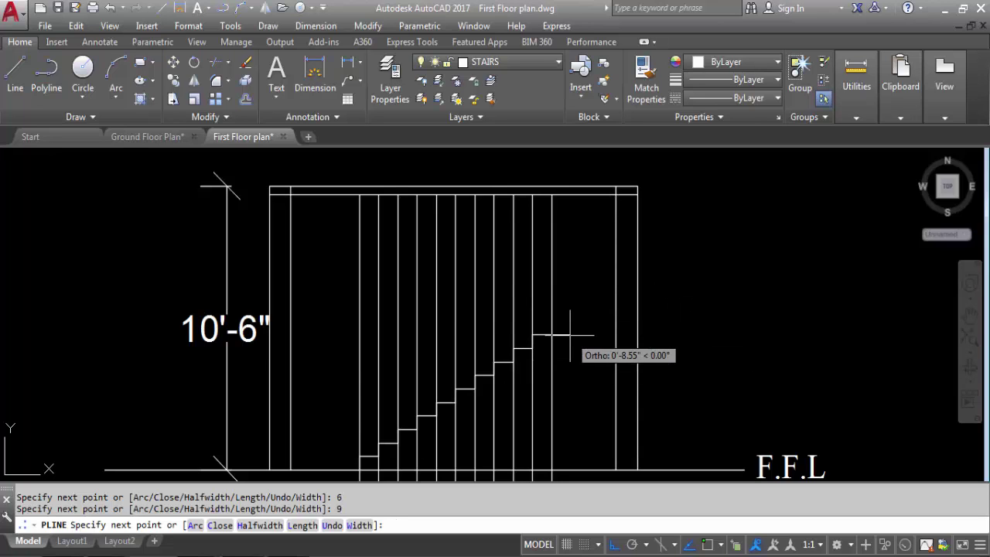
# Add a final 6" riser, run the landing line horizontally past the far wall, and end the polyline.
pyautogui.scroll(-2, 439, 298)
pyautogui.scroll(-4, 440, 298)
pyautogui.scroll(4, 472, 448)
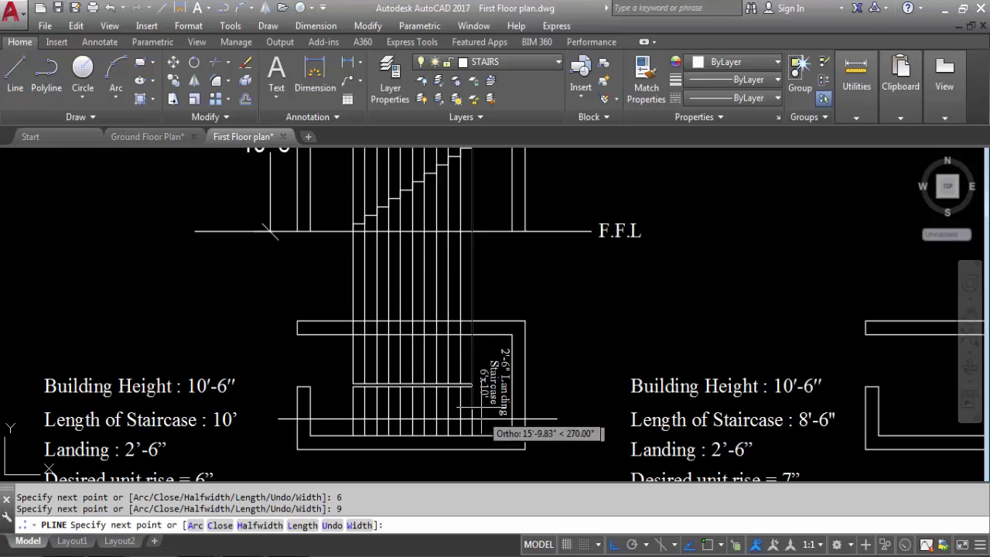
pyautogui.scroll(-3, 481, 473)
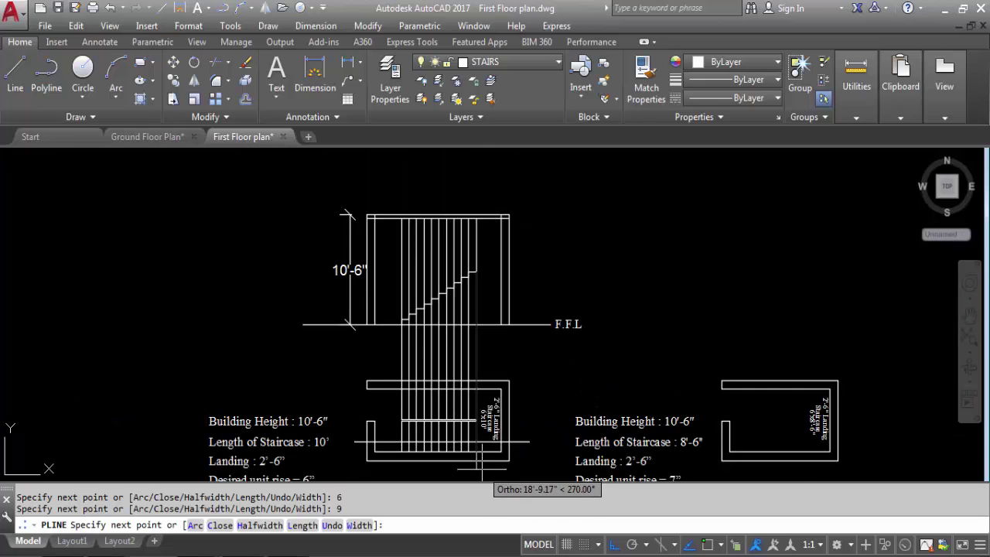
pyautogui.scroll(4, 479, 246)
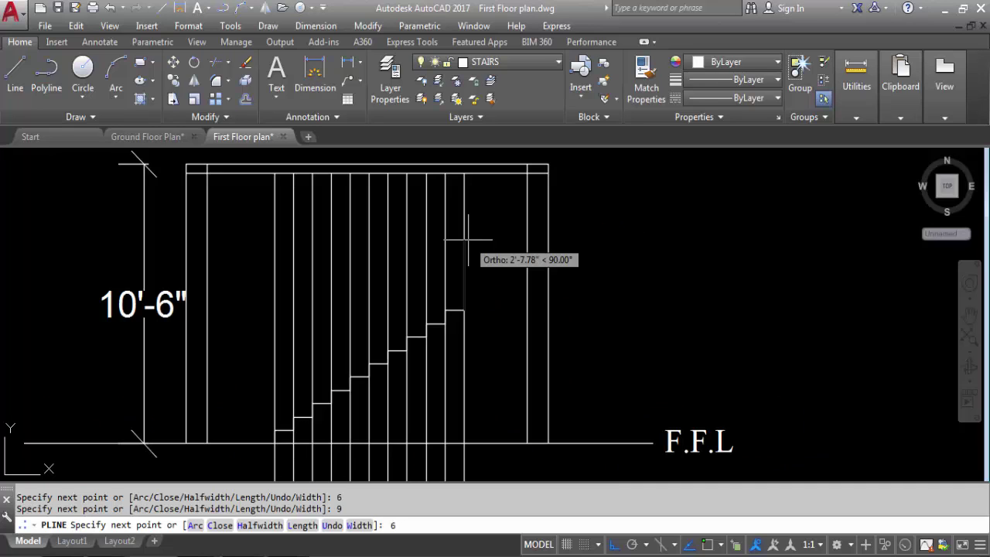
pyautogui.click(609, 290)
pyautogui.press('Escape')
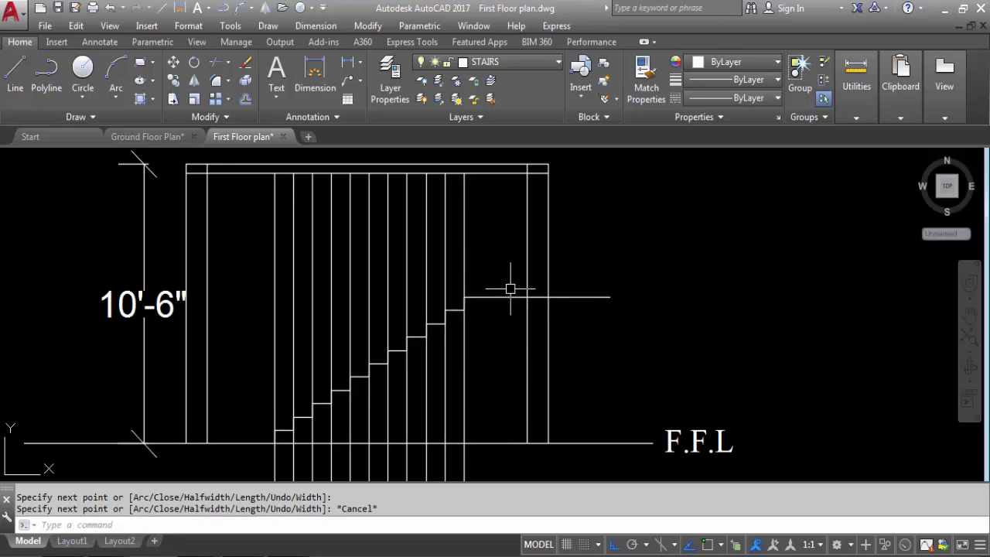
pyautogui.scroll(-3, 457, 206)
pyautogui.scroll(6, 398, 287)
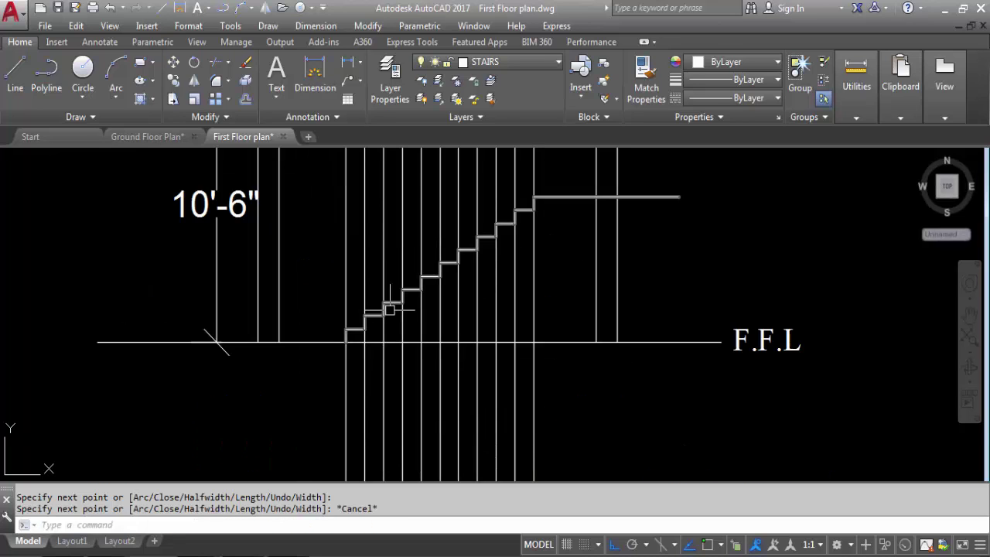
pyautogui.click(402, 335)
pyautogui.click(327, 327)
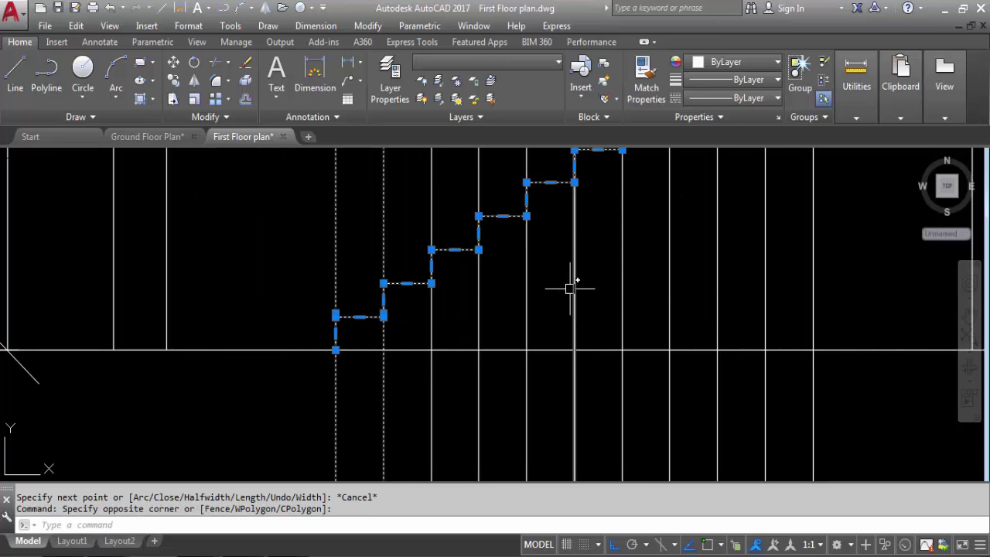
pyautogui.press('Escape')
pyautogui.scroll(-6, 405, 286)
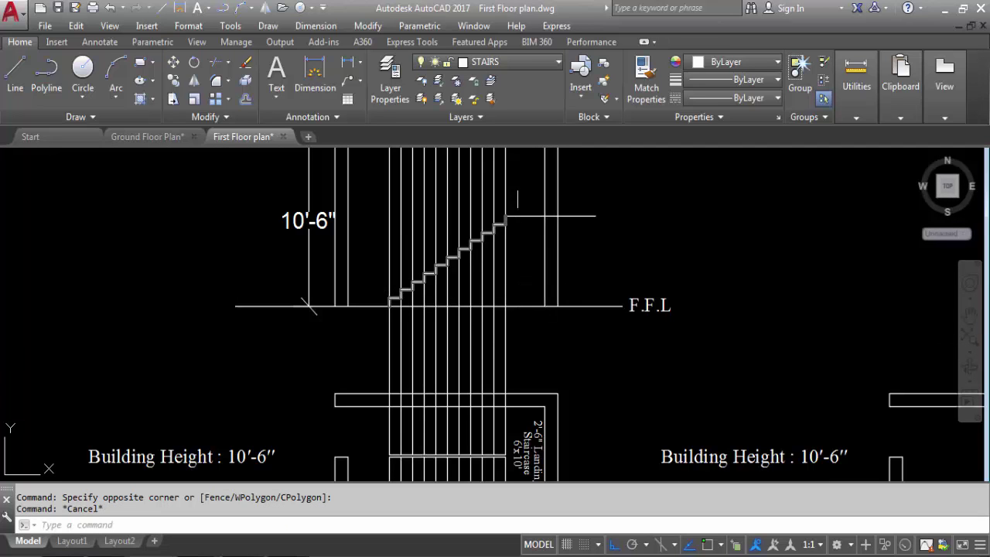
pyautogui.scroll(6, 387, 305)
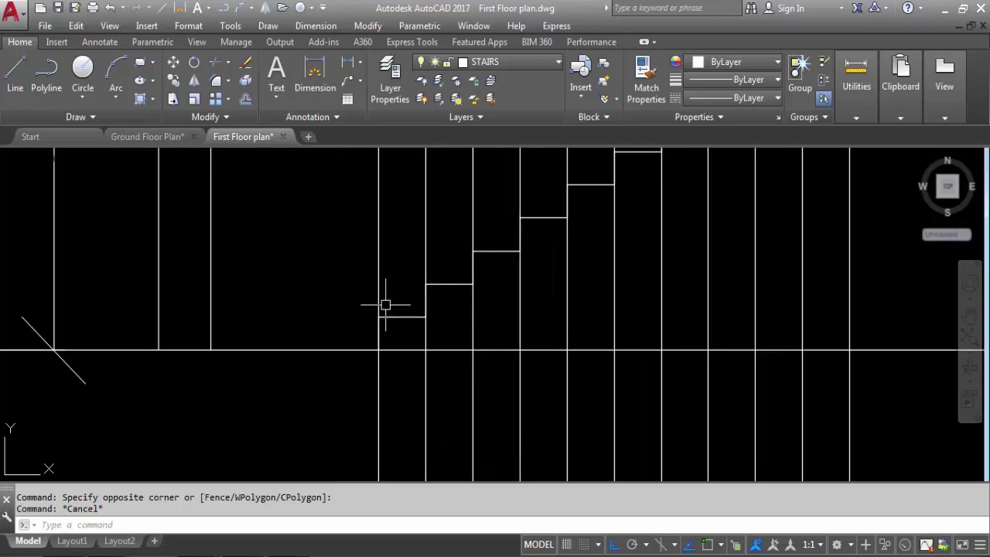
# Trim the projected tread lines above the inner edge of the plan's upper wall, clearing them from the section.
pyautogui.scroll(-6, 484, 320)
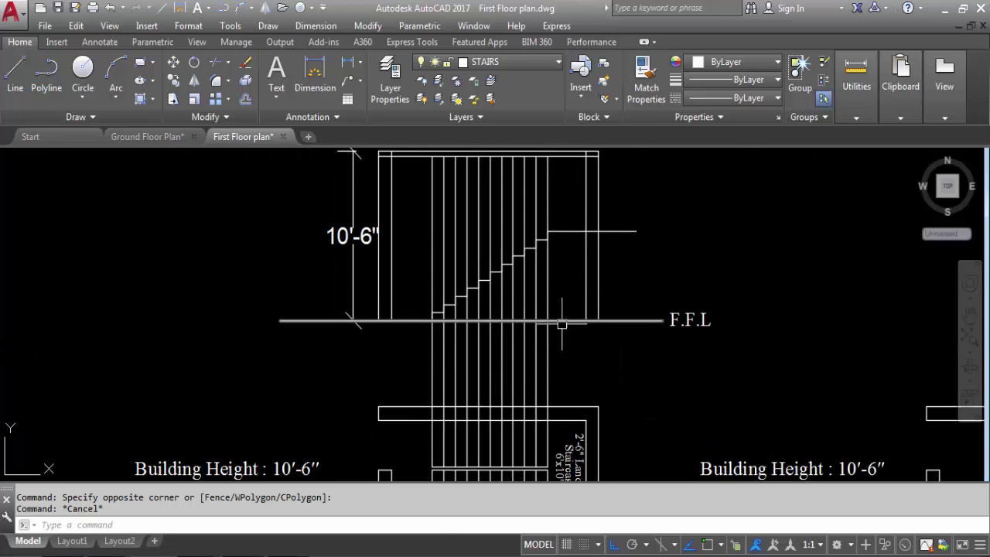
pyautogui.write('tr')
pyautogui.press('Return')
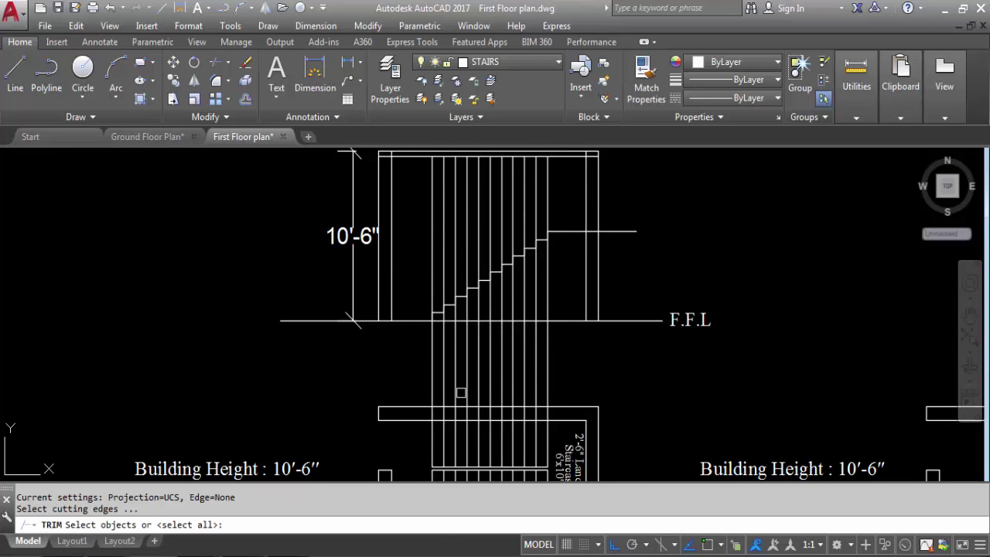
pyautogui.scroll(4, 481, 405)
pyautogui.click(481, 407)
pyautogui.press('Return')
pyautogui.click(694, 296)
pyautogui.click(268, 294)
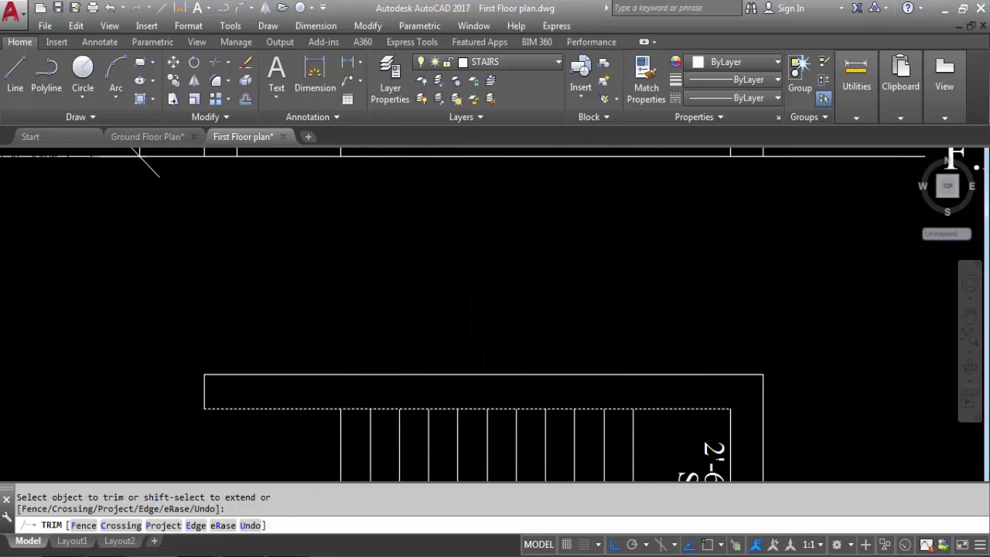
pyautogui.click(389, 379)
pyautogui.scroll(-3, 395, 376)
pyautogui.press('Escape')
pyautogui.scroll(-3, 483, 359)
pyautogui.scroll(3, 519, 299)
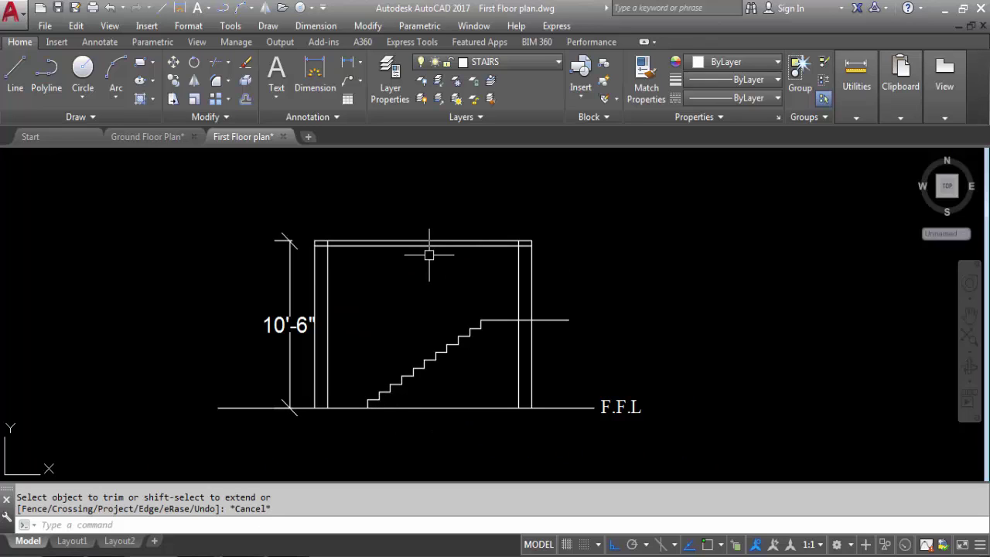
# Mirror the stair polyline about the horizontal landing line from the top riser's end, keeping the source object.
pyautogui.click(451, 341)
pyautogui.write('MI')
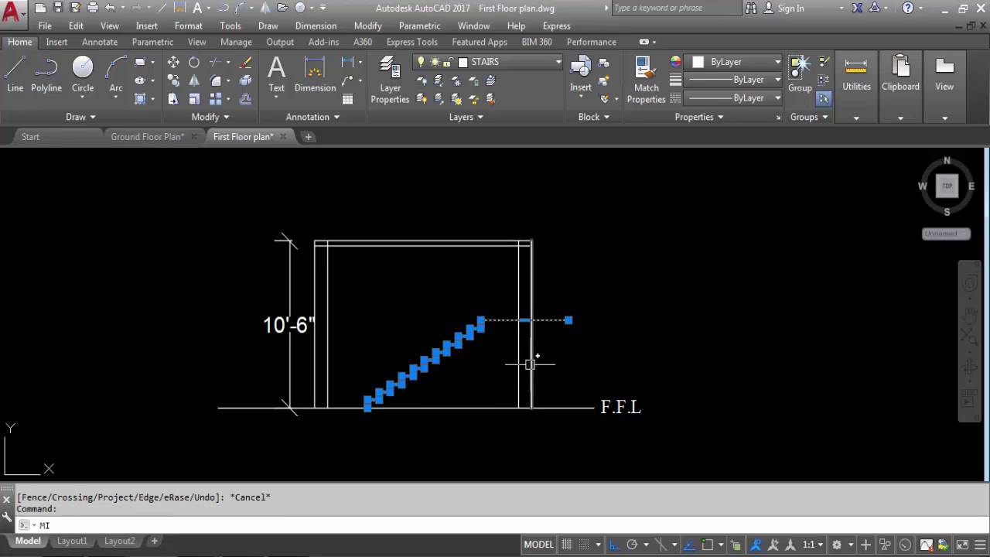
pyautogui.press('Return')
pyautogui.scroll(3, 499, 320)
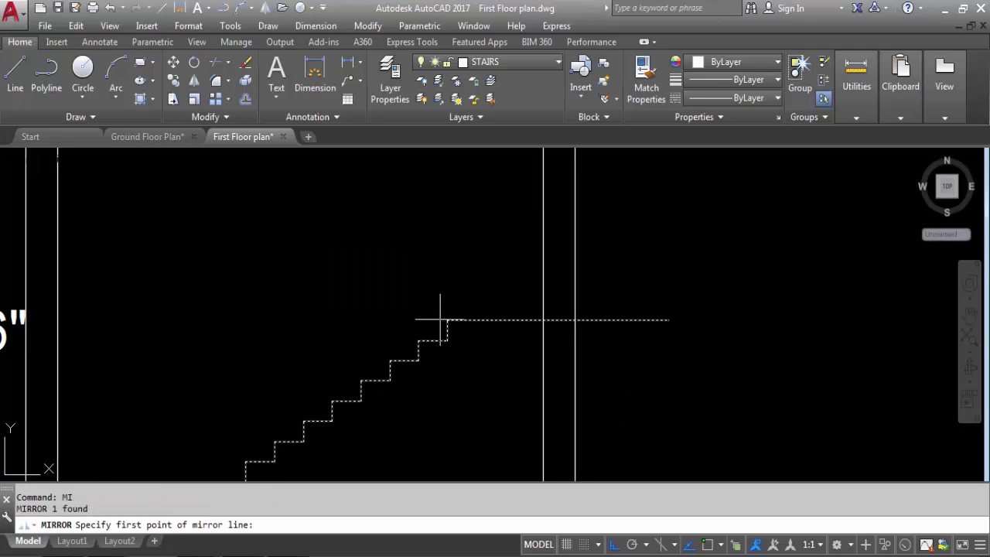
pyautogui.press('F3')
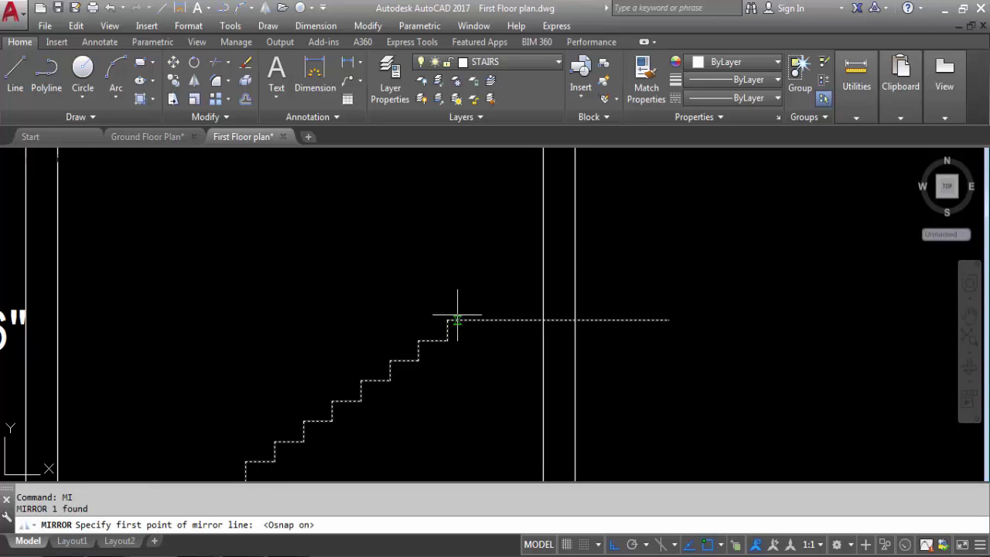
pyautogui.click(447, 319)
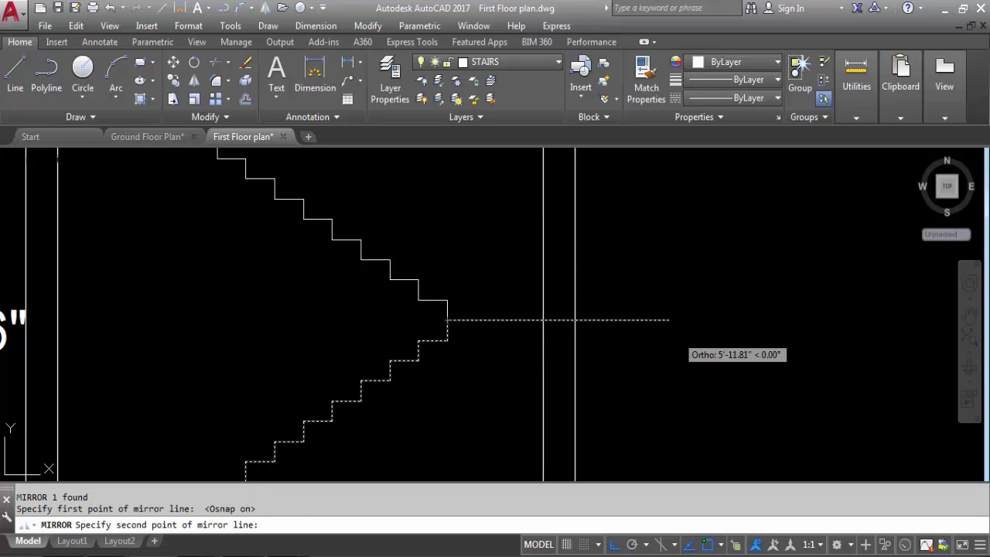
pyautogui.click(711, 341)
pyautogui.press('Return')
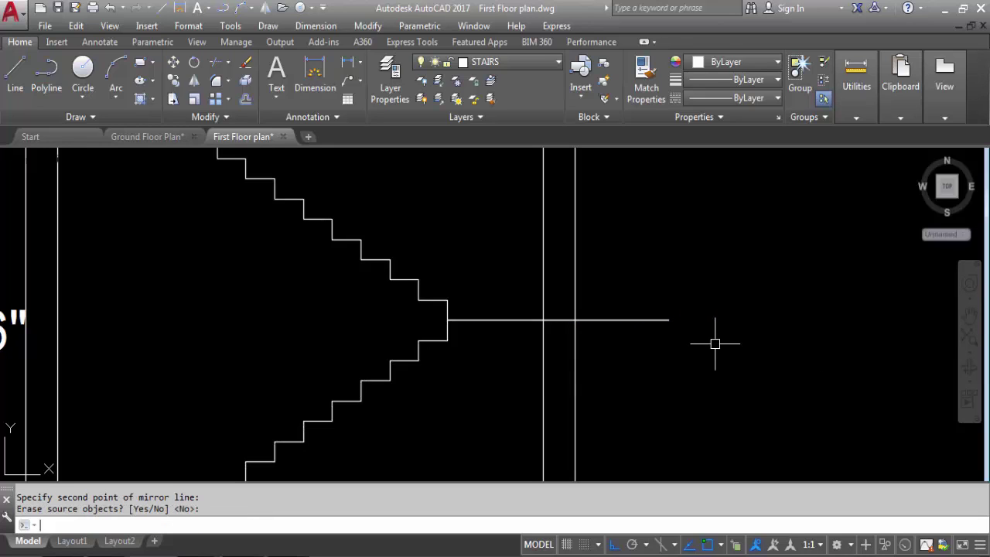
# Trim the two slab lines between the upper flight's top riser and the far wall, plus the riser stub above the slab.
pyautogui.scroll(-5, 714, 341)
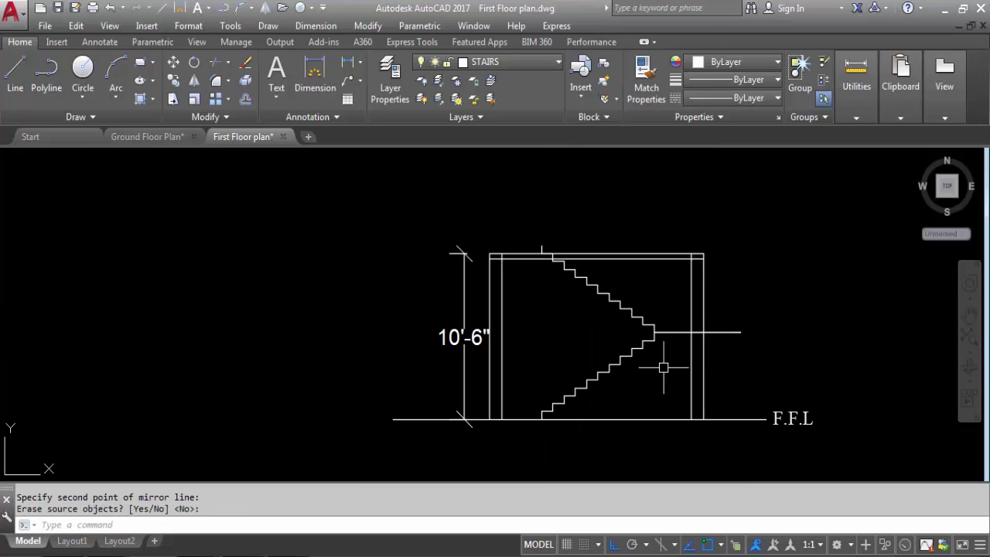
pyautogui.scroll(6, 550, 244)
pyautogui.scroll(2, 564, 277)
pyautogui.scroll(-2, 497, 280)
pyautogui.scroll(-6, 436, 267)
pyautogui.write('TR')
pyautogui.press('Return')
pyautogui.press('Return')
pyautogui.scroll(4, 450, 259)
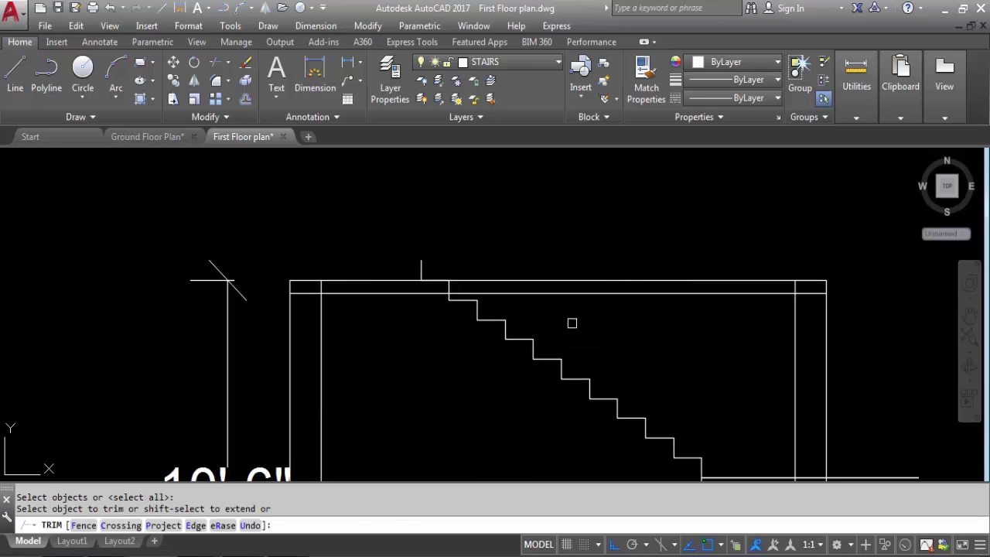
pyautogui.click(608, 313)
pyautogui.click(587, 263)
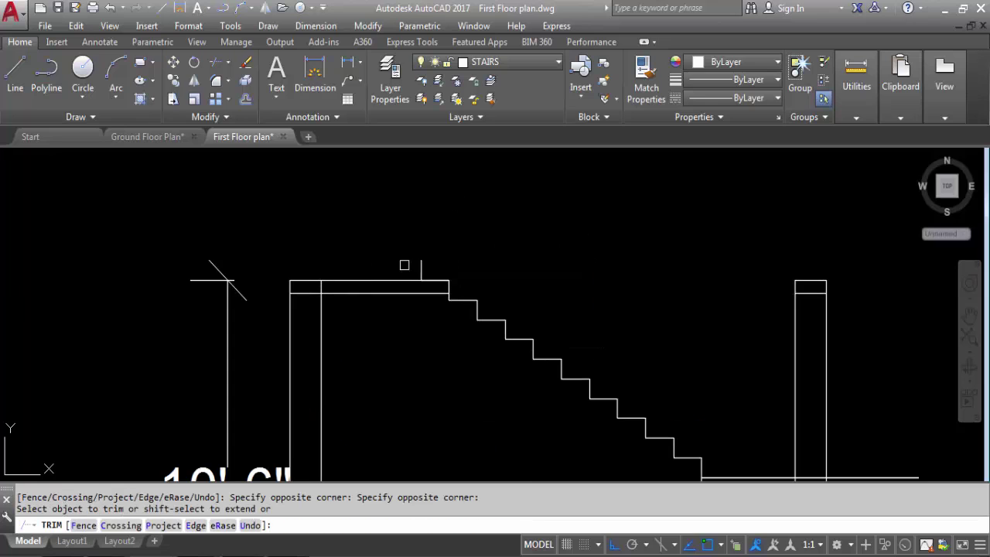
pyautogui.scroll(4, 405, 256)
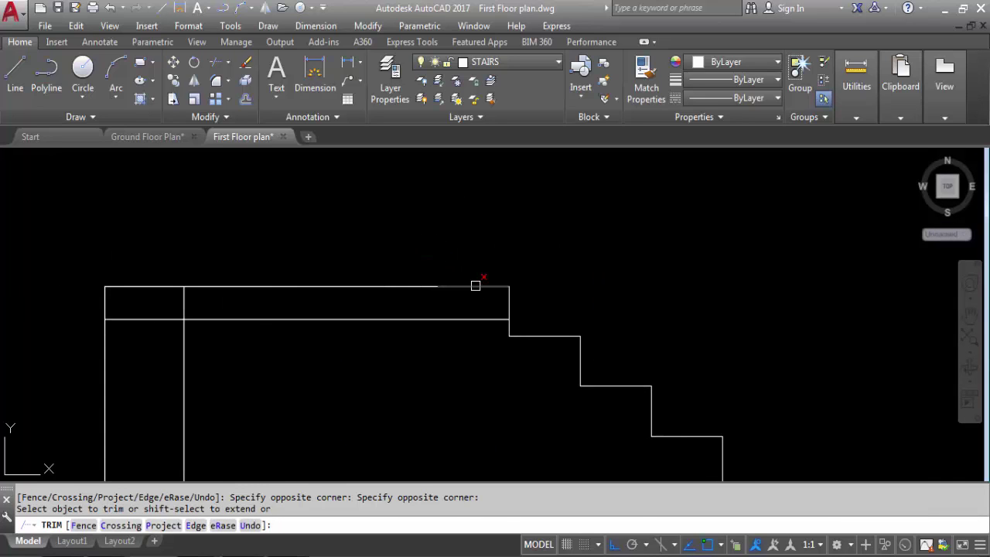
pyautogui.scroll(-4, 447, 221)
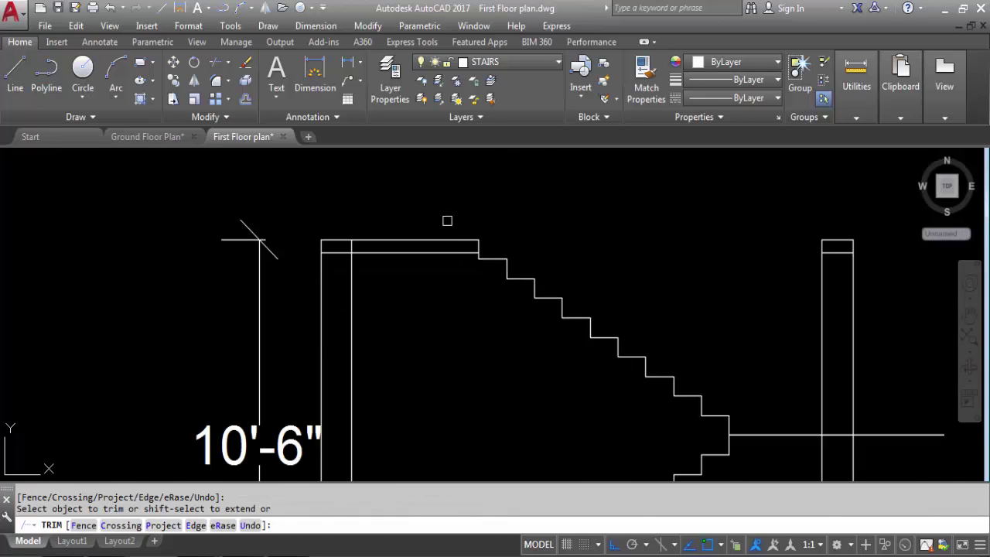
pyautogui.scroll(-3, 447, 221)
pyautogui.press('Escape')
pyautogui.scroll(-2, 489, 239)
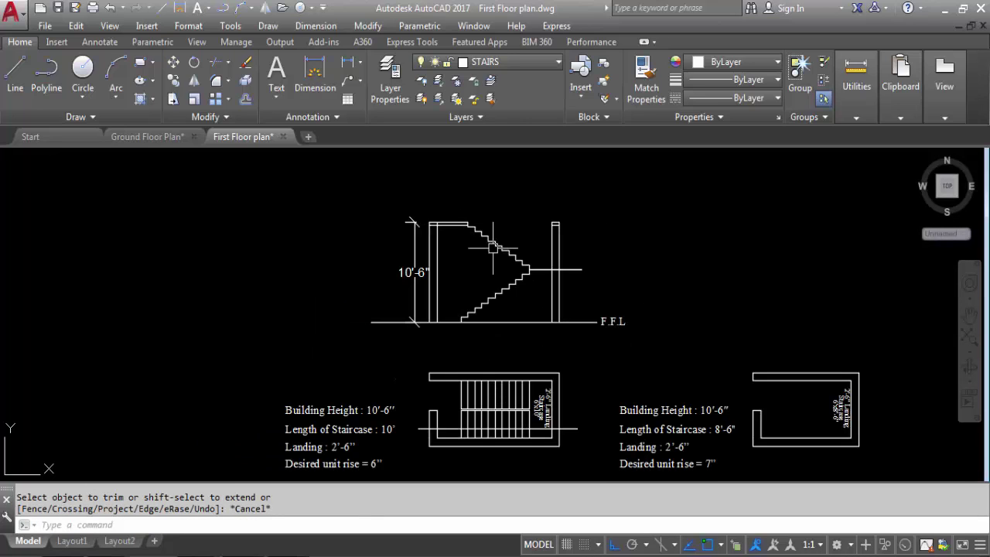
# Trim the overlapping landing lines within the far wall's thickness and erase the pieces left beyond its outer face.
pyautogui.scroll(2, 553, 272)
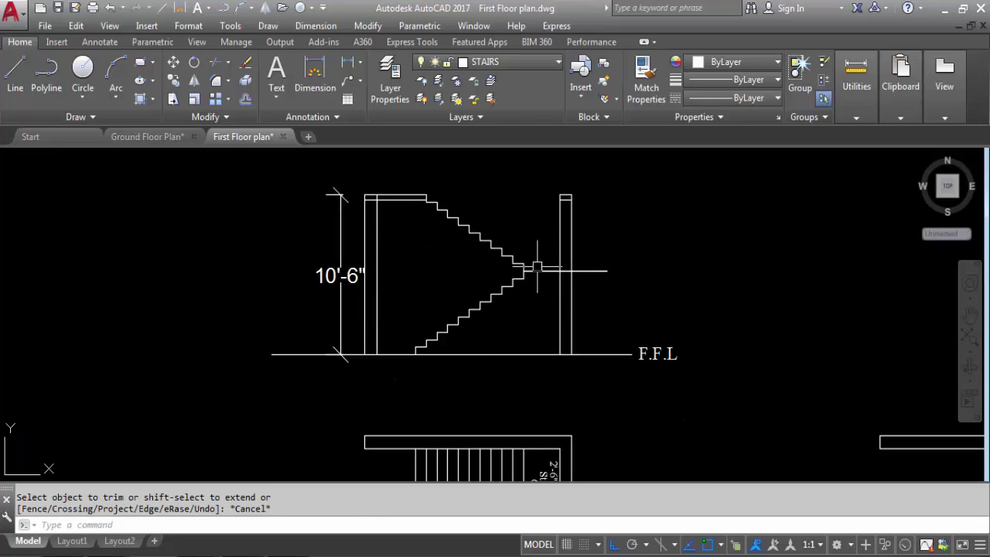
pyautogui.write('tr')
pyautogui.press('Return')
pyautogui.press('Return')
pyautogui.scroll(2, 571, 266)
pyautogui.scroll(3, 570, 265)
pyautogui.scroll(-5, 544, 289)
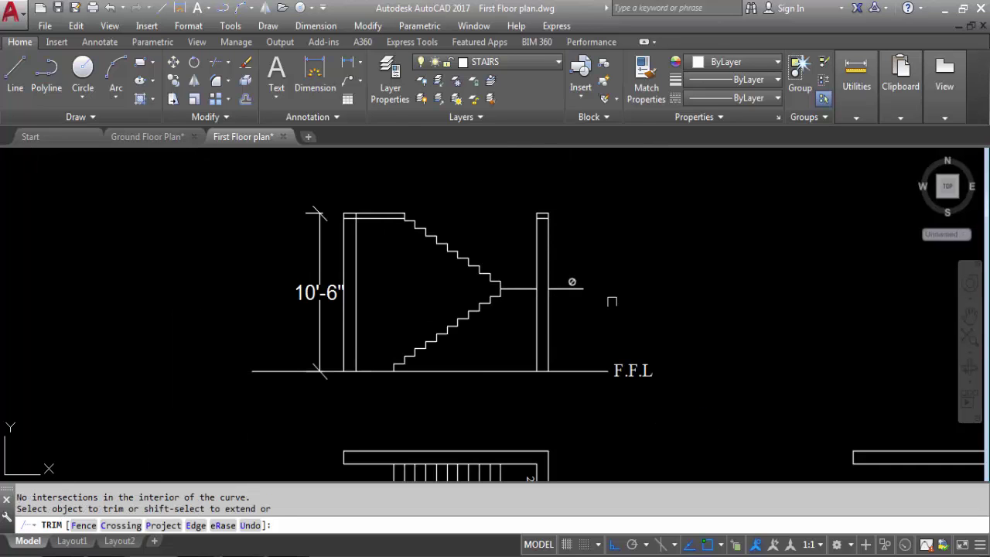
pyautogui.press('Escape')
pyautogui.moveTo(570, 290); pyautogui.dragTo(568, 262)
pyautogui.press('Delete')
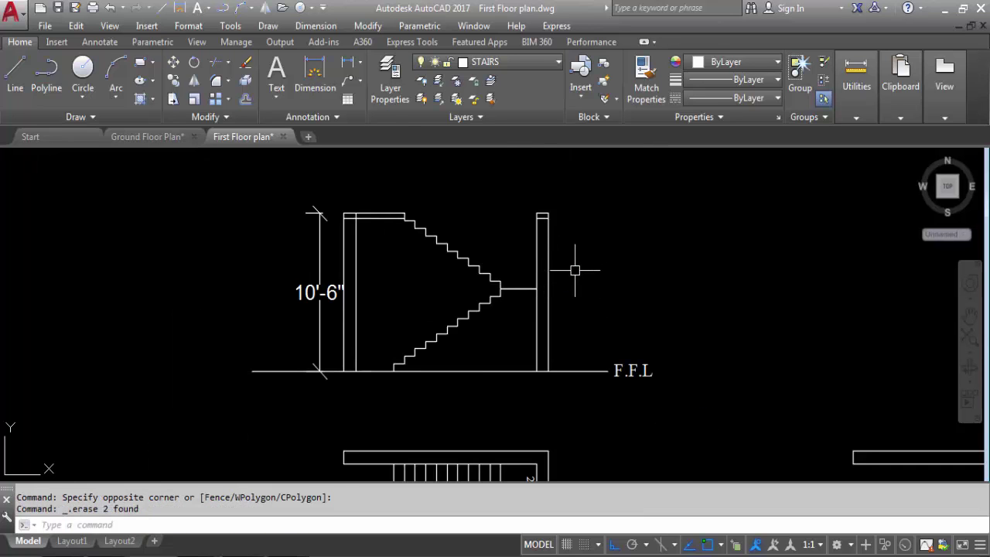
# Compare the risers of the lower and upper flights in the section with the rise notes for the 10' staircase.
pyautogui.scroll(-4, 456, 224)
pyautogui.scroll(5, 429, 267)
pyautogui.scroll(-3, 422, 279)
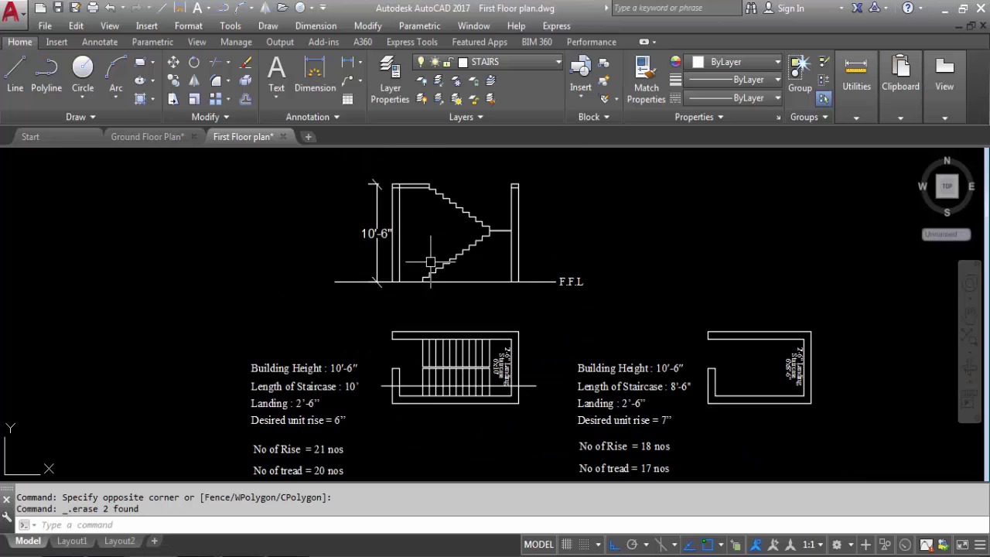
pyautogui.scroll(-2, 294, 422)
pyautogui.scroll(2, 276, 420)
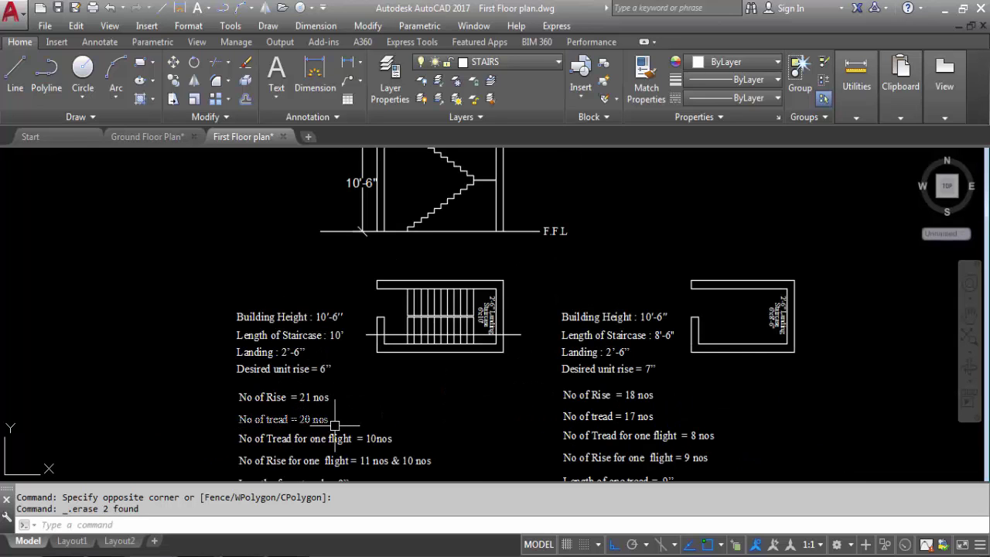
pyautogui.scroll(-2, 339, 432)
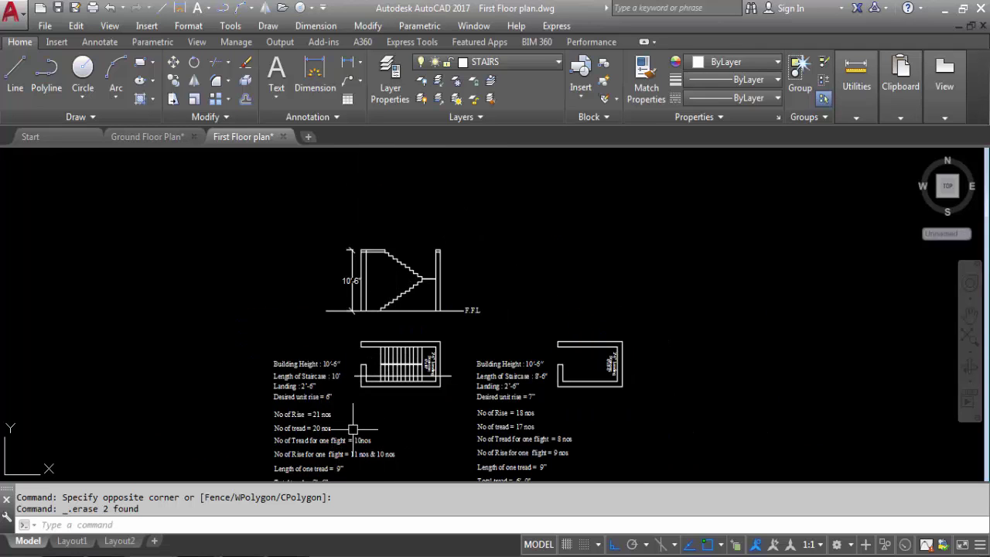
pyautogui.scroll(1, 389, 224)
pyautogui.scroll(3, 396, 261)
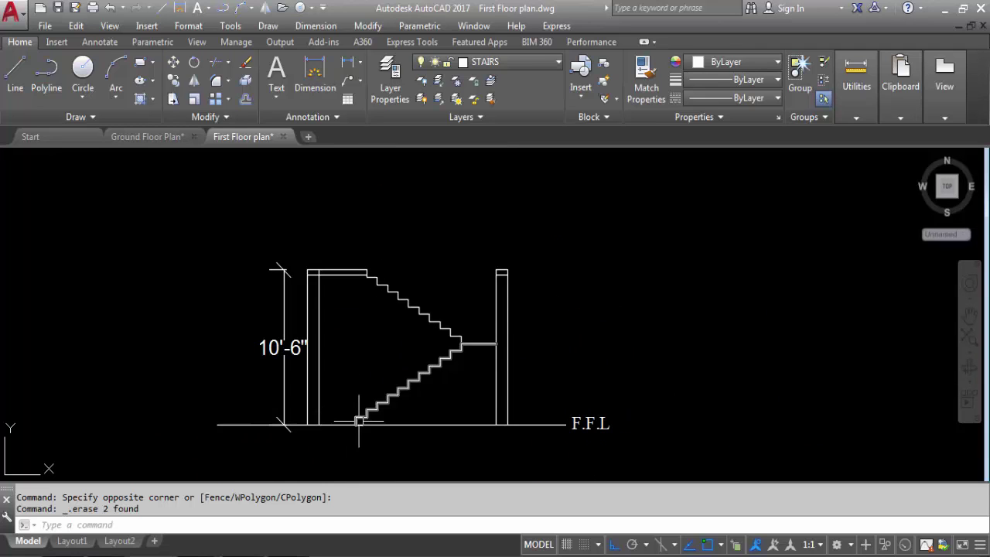
pyautogui.scroll(3, 359, 421)
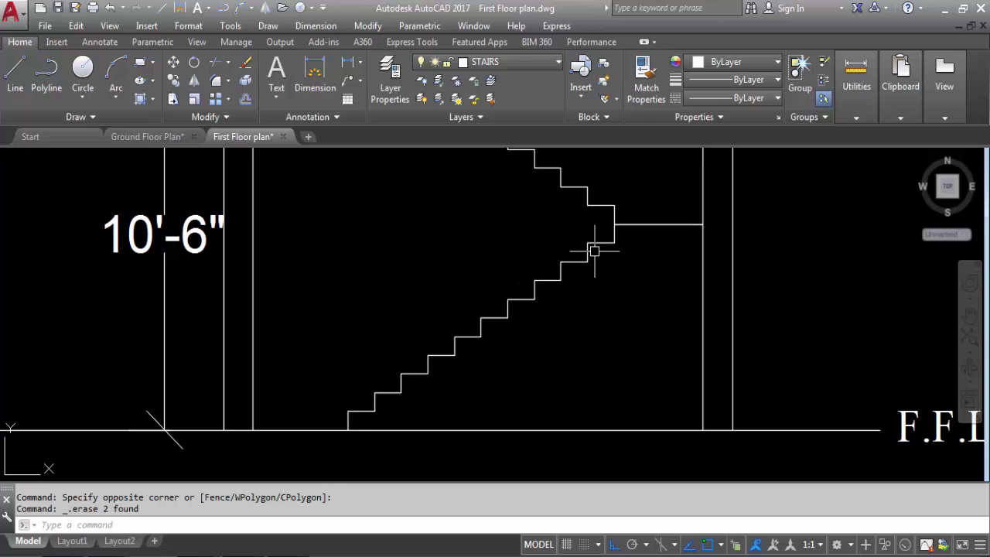
pyautogui.scroll(-6, 592, 262)
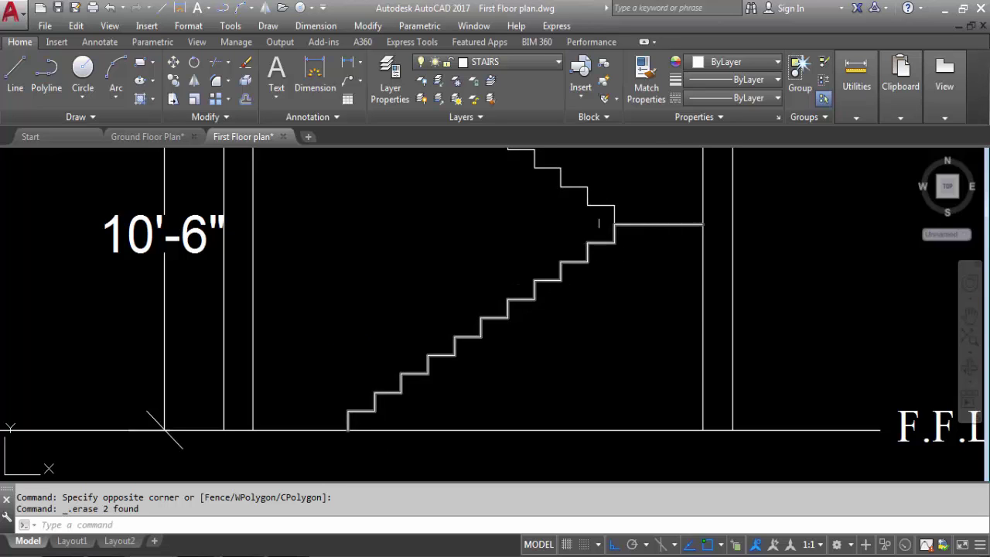
pyautogui.scroll(4, 583, 384)
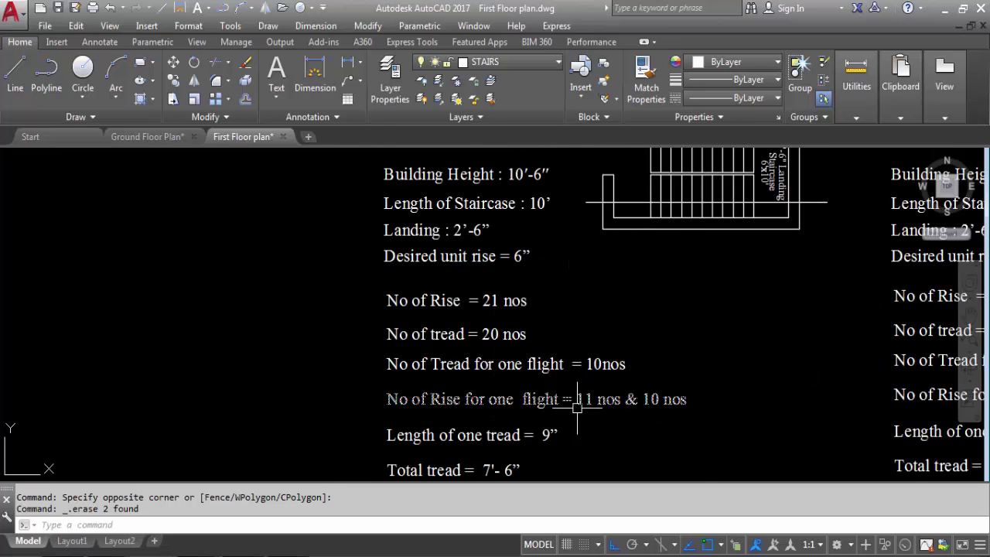
pyautogui.scroll(-4, 575, 420)
pyautogui.scroll(5, 638, 255)
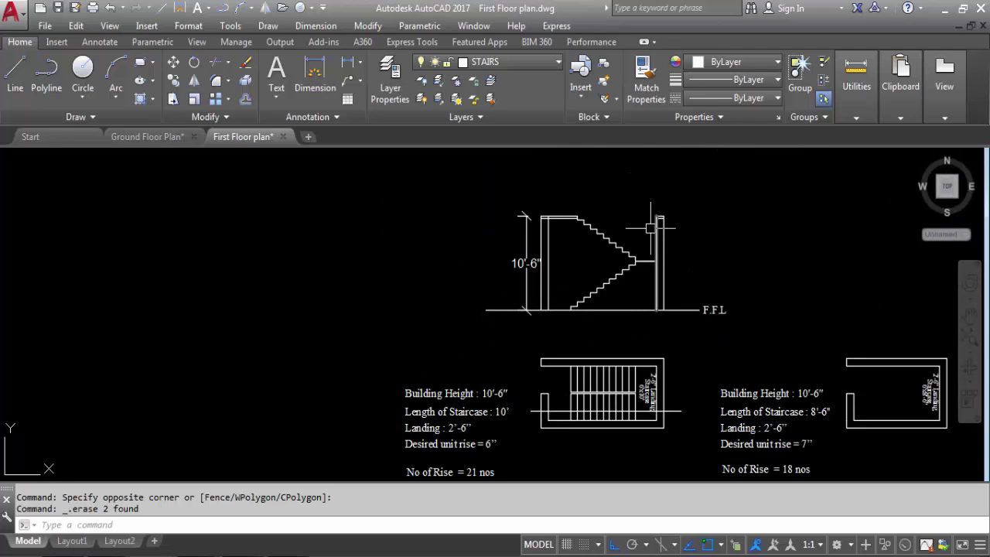
pyautogui.scroll(3, 611, 288)
pyautogui.scroll(-2, 614, 353)
pyautogui.scroll(2, 619, 364)
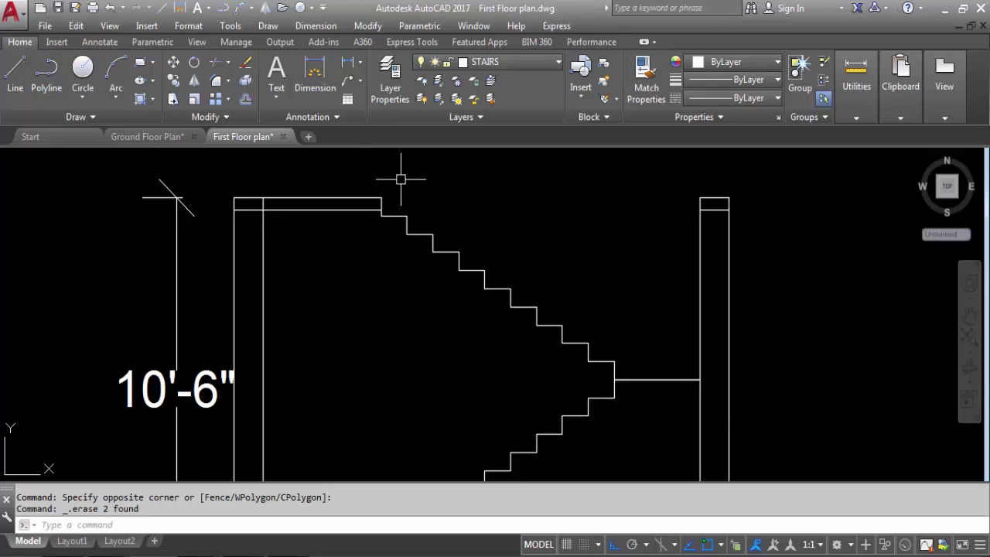
# Check the treads of both flights in the section against the tread notes for the 10' staircase.
pyautogui.scroll(-2, 401, 169)
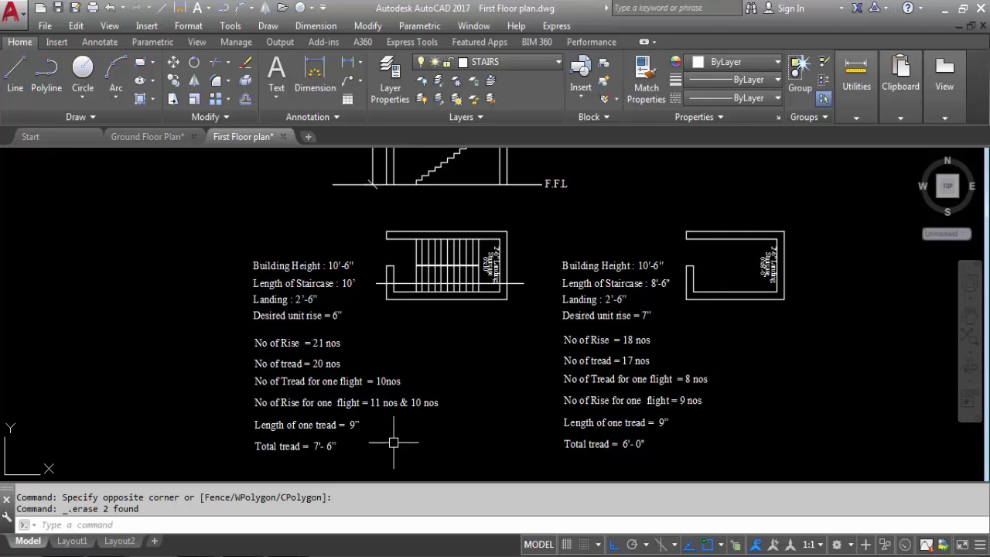
pyautogui.scroll(-1, 390, 442)
pyautogui.scroll(4, 450, 177)
pyautogui.scroll(-4, 353, 327)
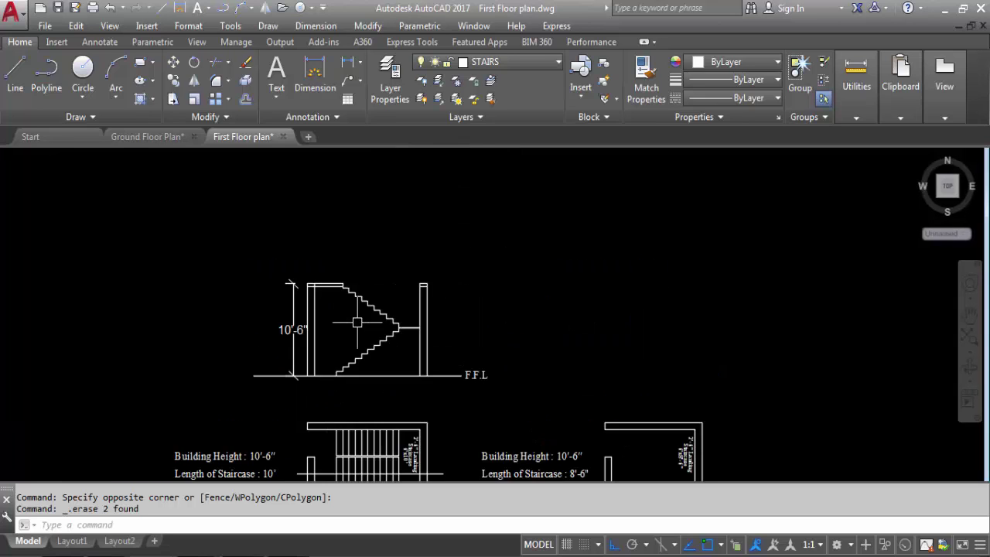
pyautogui.moveTo(313, 460); pyautogui.dragTo(310, 388, button='middle')
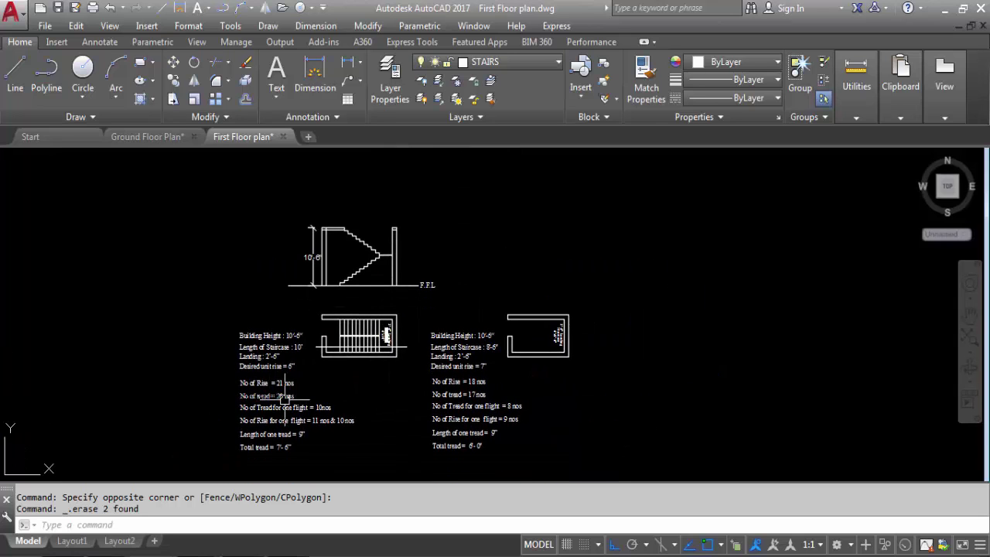
pyautogui.scroll(2, 288, 400)
pyautogui.scroll(-2, 308, 460)
pyautogui.scroll(3, 348, 290)
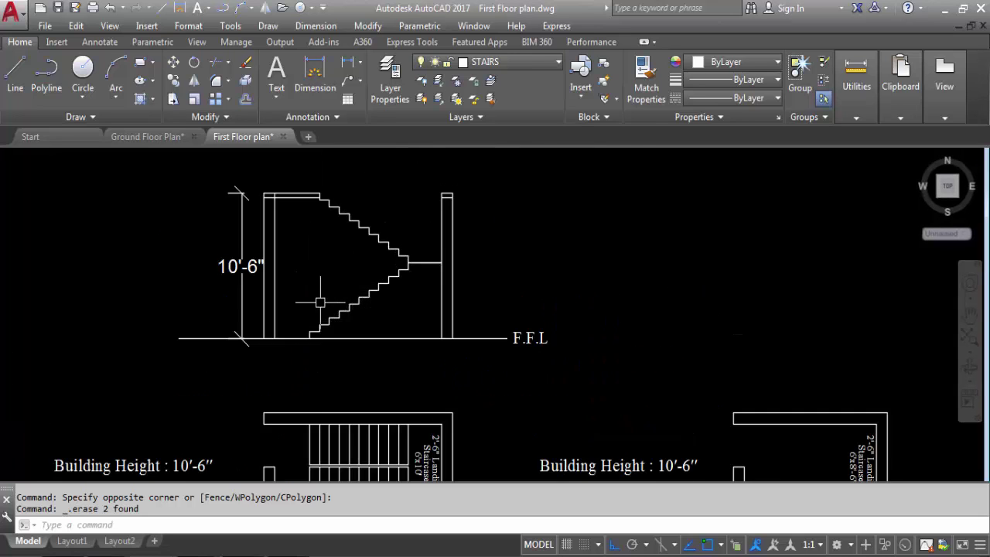
pyautogui.scroll(3, 320, 379)
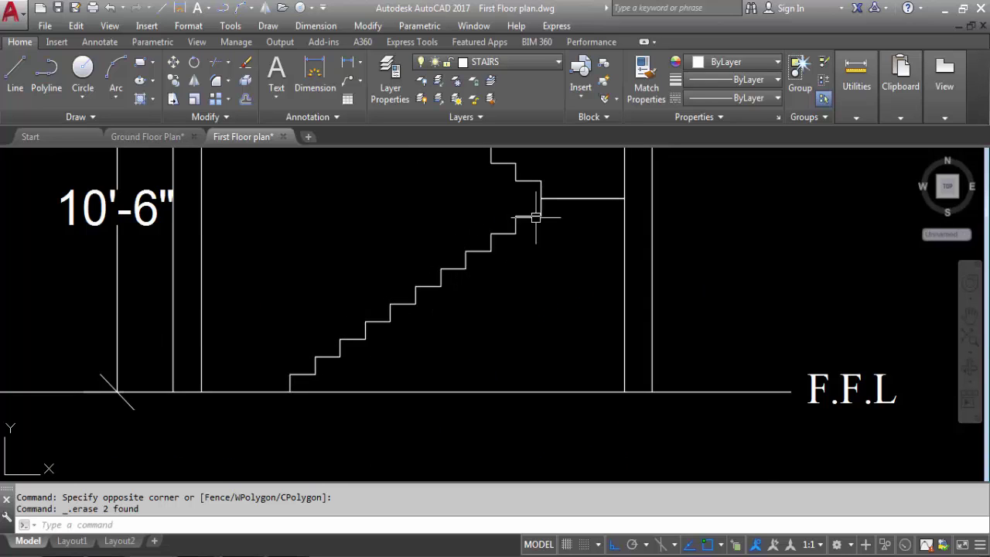
pyautogui.moveTo(536, 217)
pyautogui.mouseDown(button='middle')
pyautogui.moveTo(572, 402)
pyautogui.moveTo(605, 395)
pyautogui.mouseUp(button='middle')
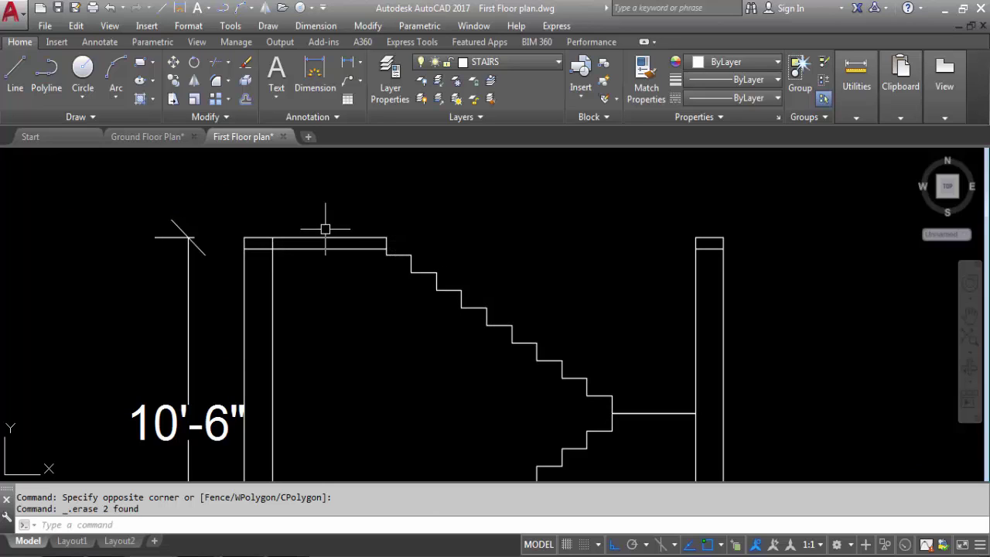
# Draw vertical construction lines through the plan's last and first tread lines, extending up across the stair section.
pyautogui.scroll(-2, 360, 203)
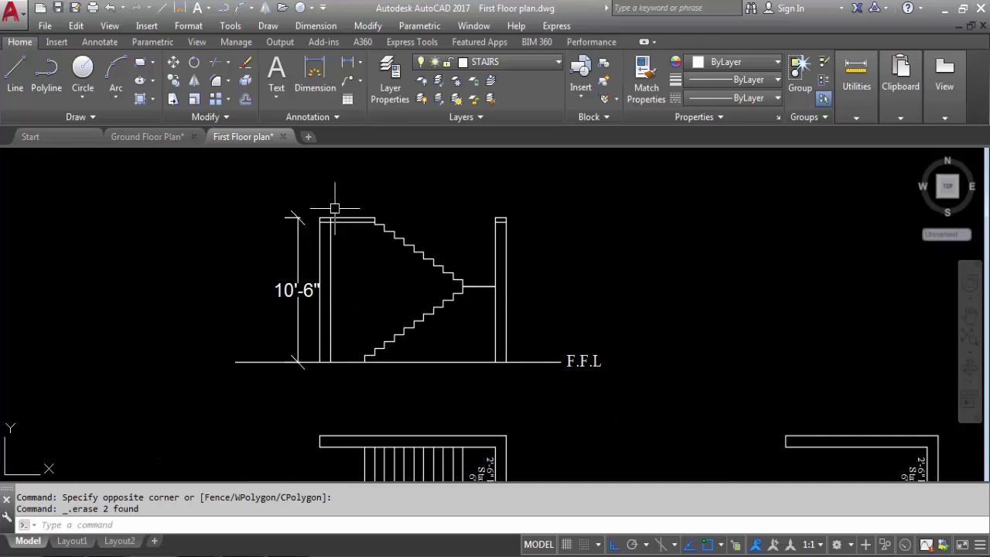
pyautogui.write('xl')
pyautogui.press('Return')
pyautogui.write('v')
pyautogui.press('Return')
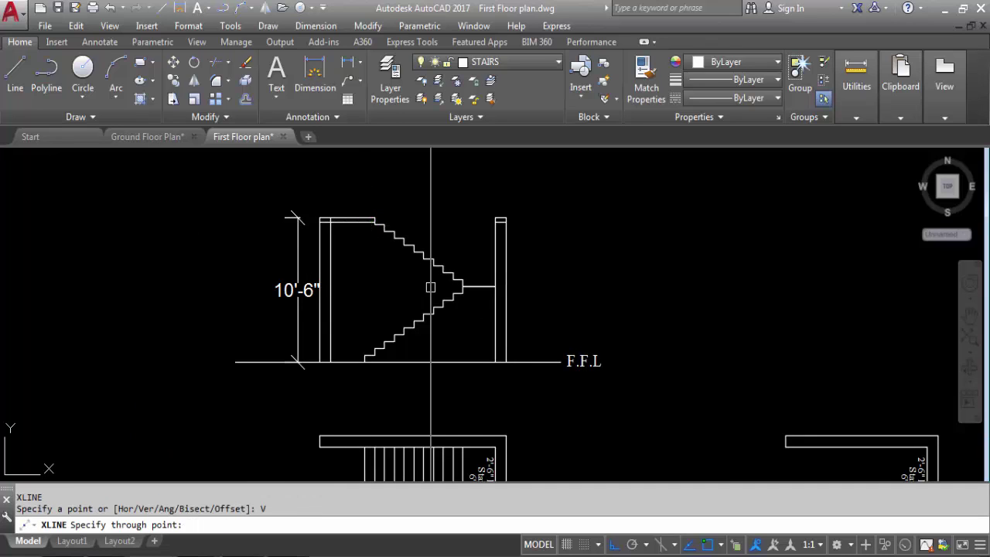
pyautogui.click(462, 438)
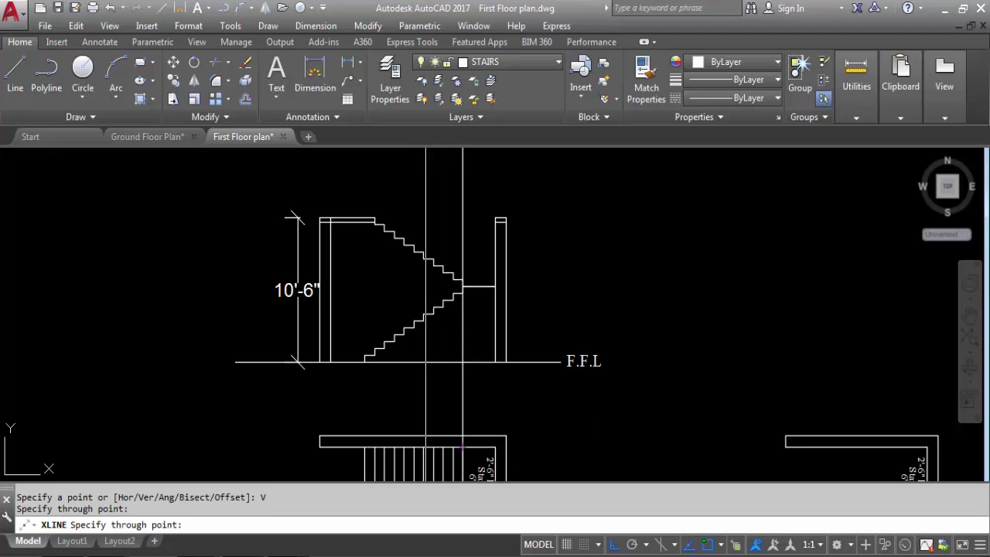
pyautogui.click(364, 447)
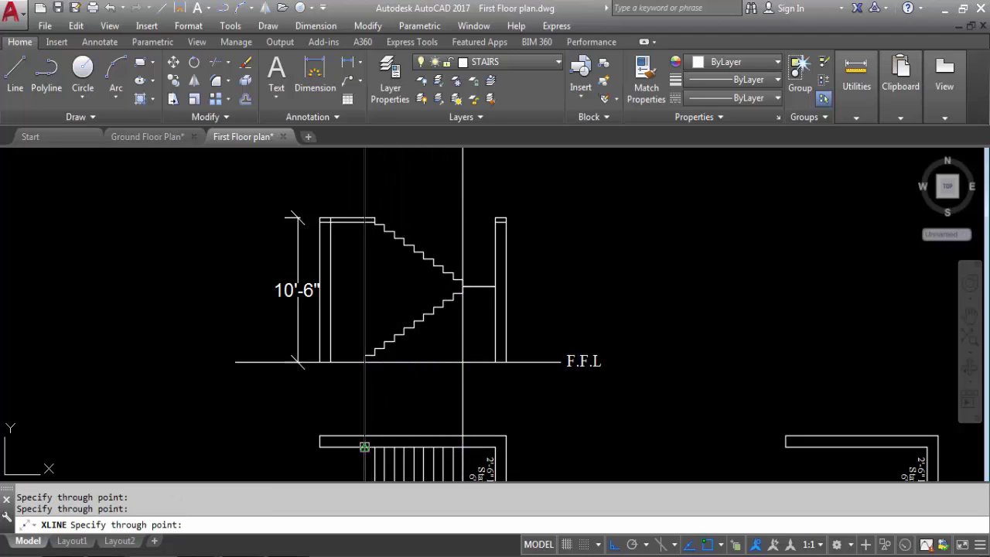
pyautogui.scroll(-3, 379, 154)
pyautogui.press('Escape')
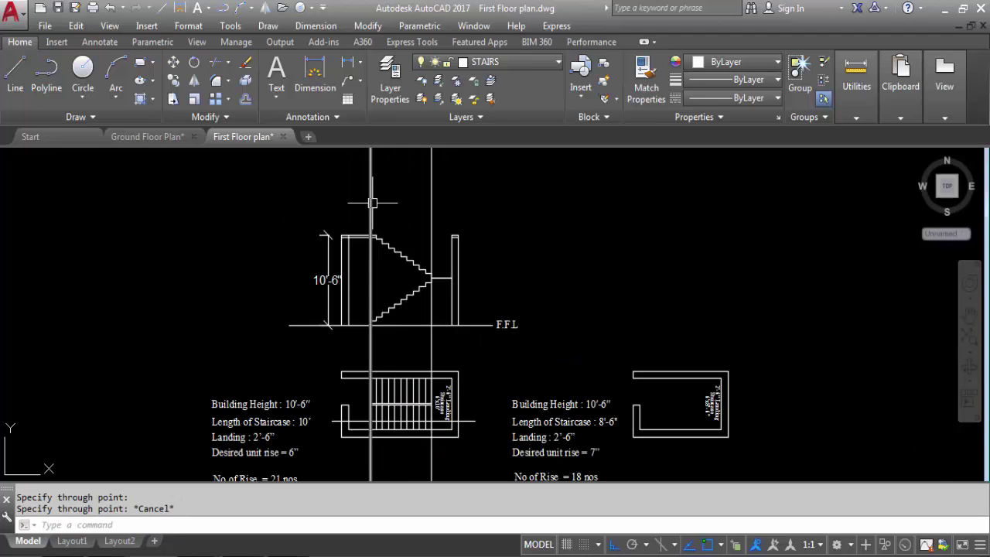
# Examine how the start and end of each flight align with the vertical construction lines and the tread notes.
pyautogui.scroll(5, 371, 243)
pyautogui.scroll(-4, 370, 243)
pyautogui.scroll(5, 379, 324)
pyautogui.scroll(-5, 390, 456)
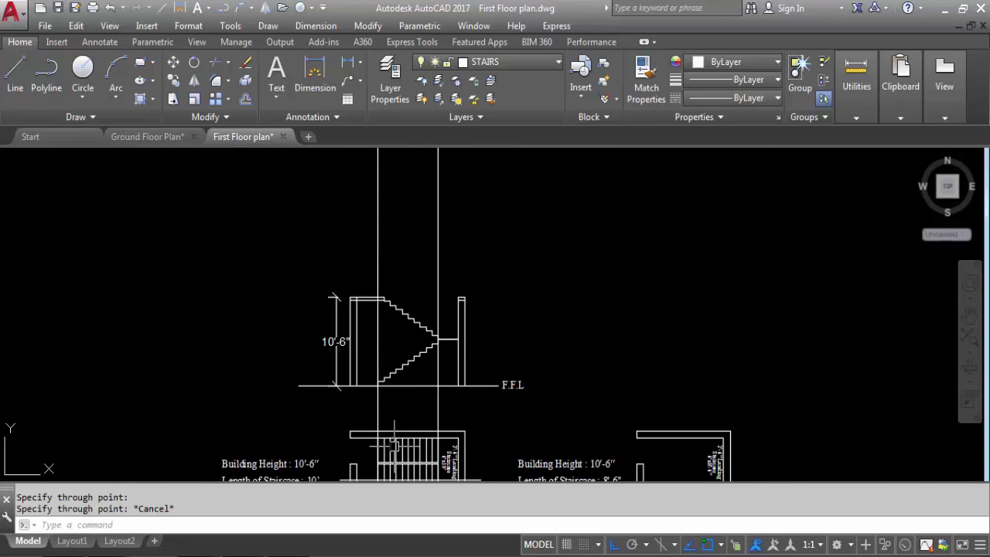
pyautogui.scroll(4, 389, 269)
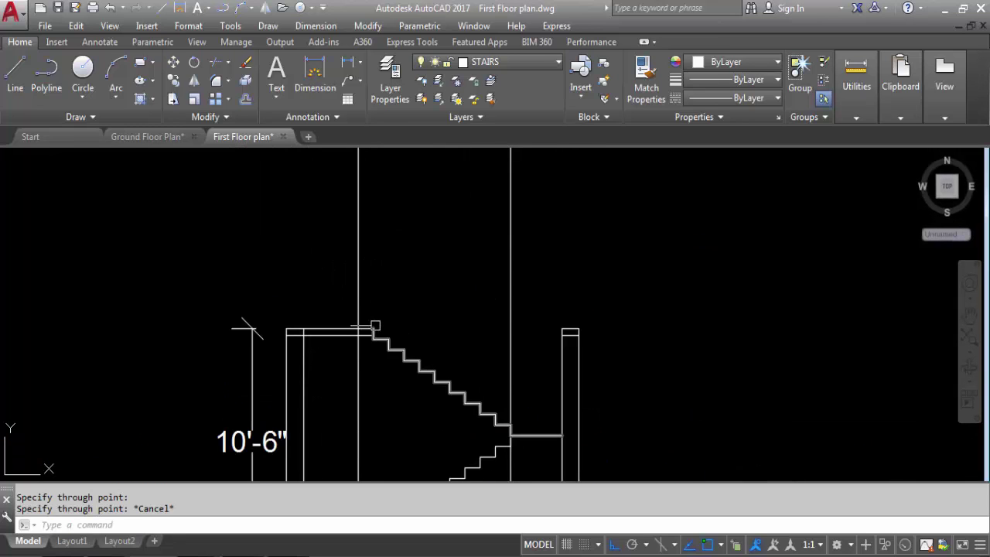
pyautogui.scroll(-2, 441, 212)
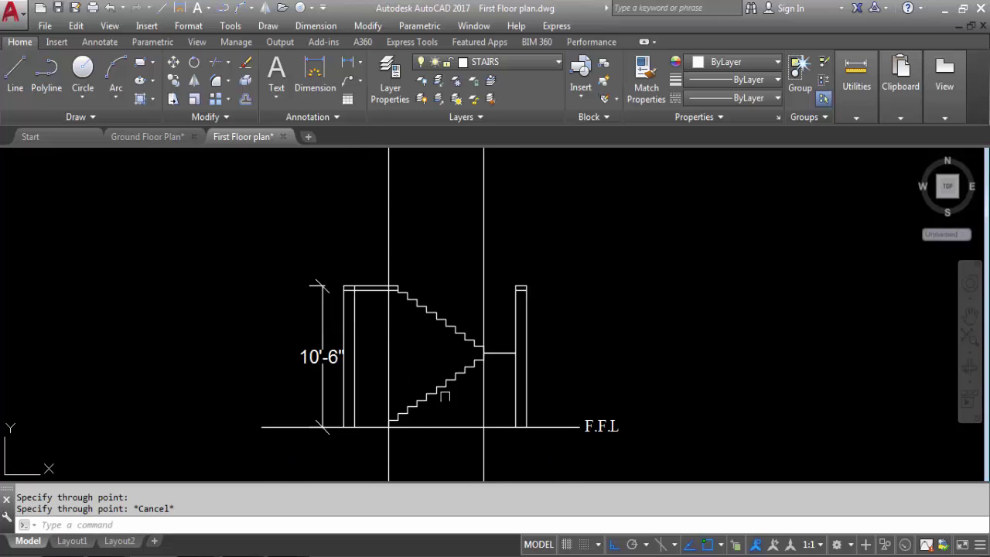
pyautogui.scroll(3, 391, 439)
pyautogui.scroll(-1, 391, 429)
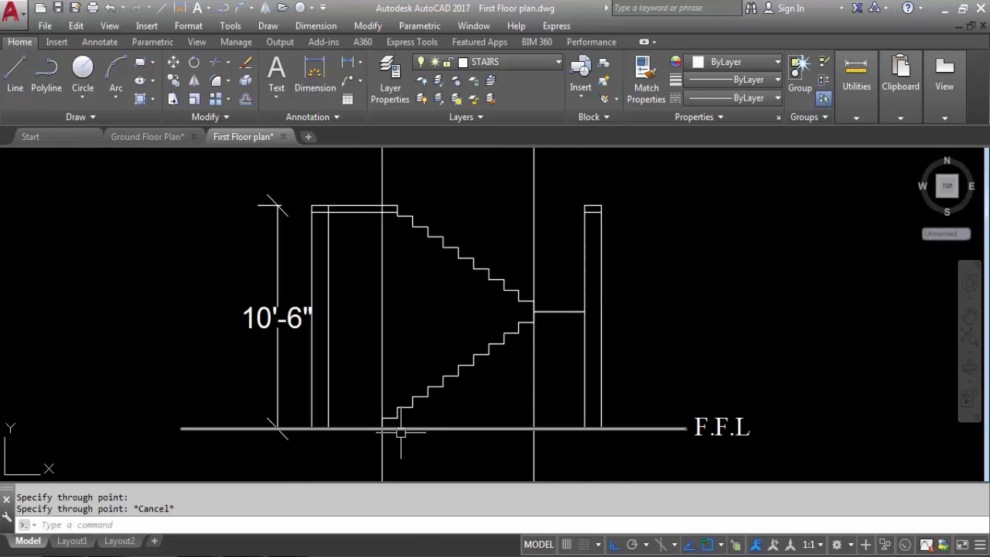
pyautogui.scroll(-3, 400, 253)
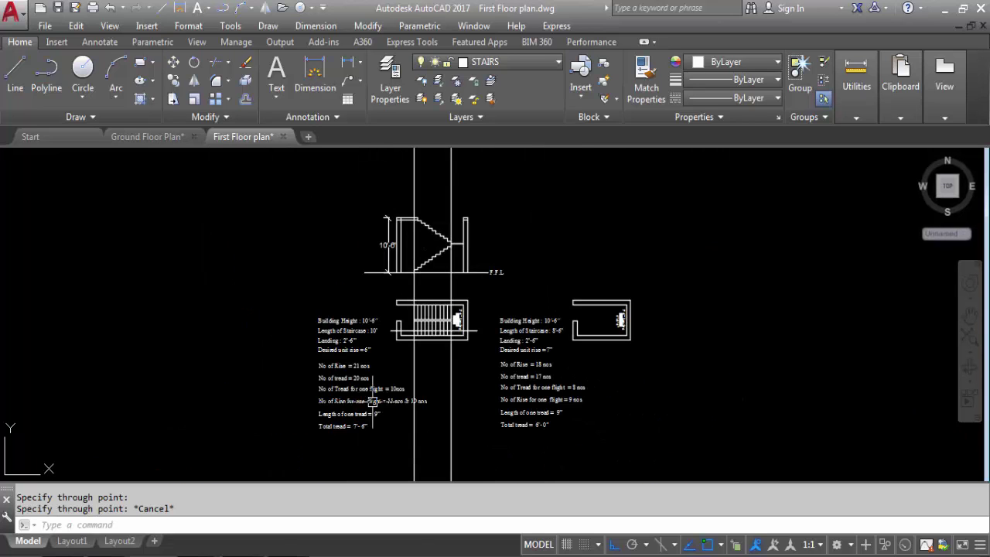
pyautogui.scroll(1, 377, 403)
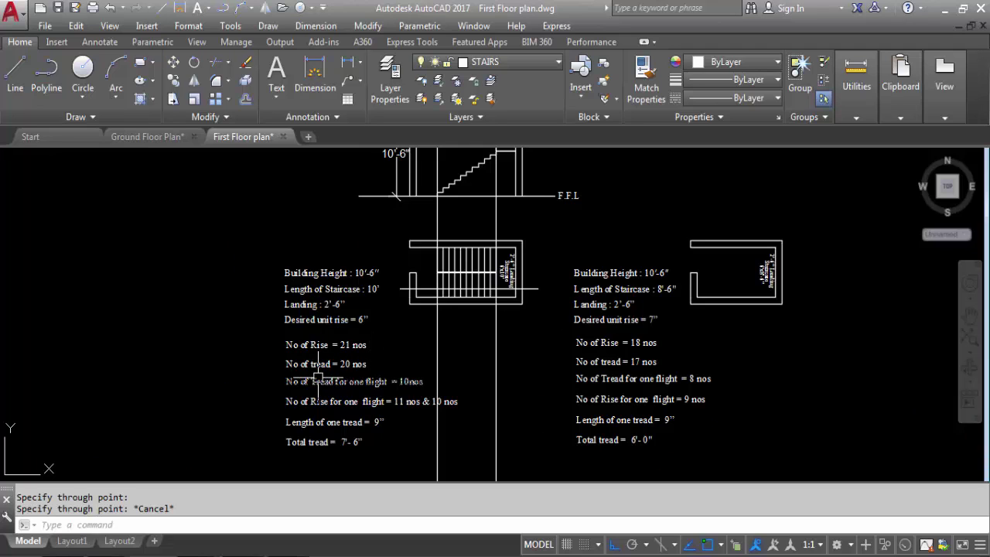
# Examine both flights in the section against the vertical construction lines, from the first riser and landing edge up to the top slab.
pyautogui.scroll(-2, 383, 418)
pyautogui.scroll(4, 443, 378)
pyautogui.scroll(-1, 443, 378)
pyautogui.scroll(4, 392, 394)
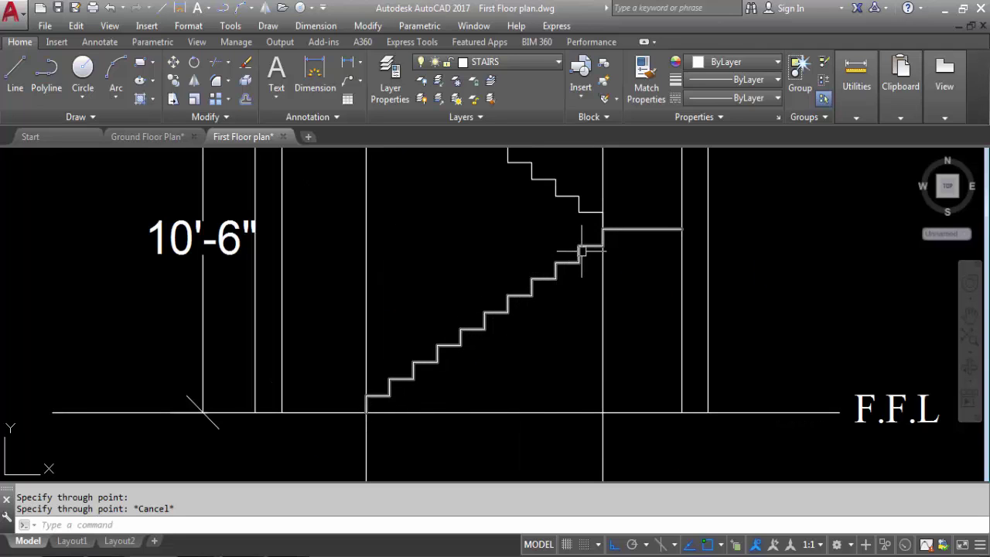
pyautogui.moveTo(611, 232); pyautogui.dragTo(667, 418, button='middle')
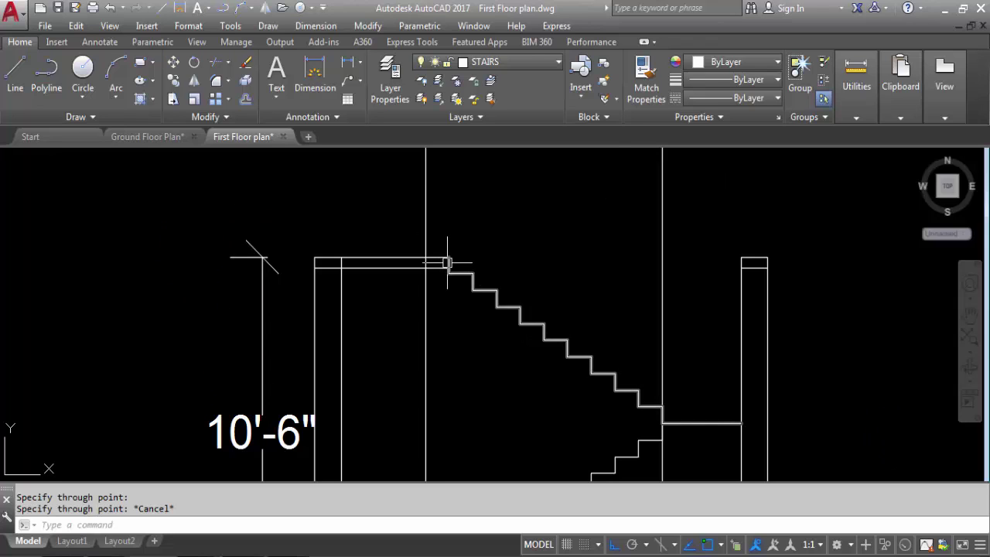
pyautogui.scroll(-4, 453, 232)
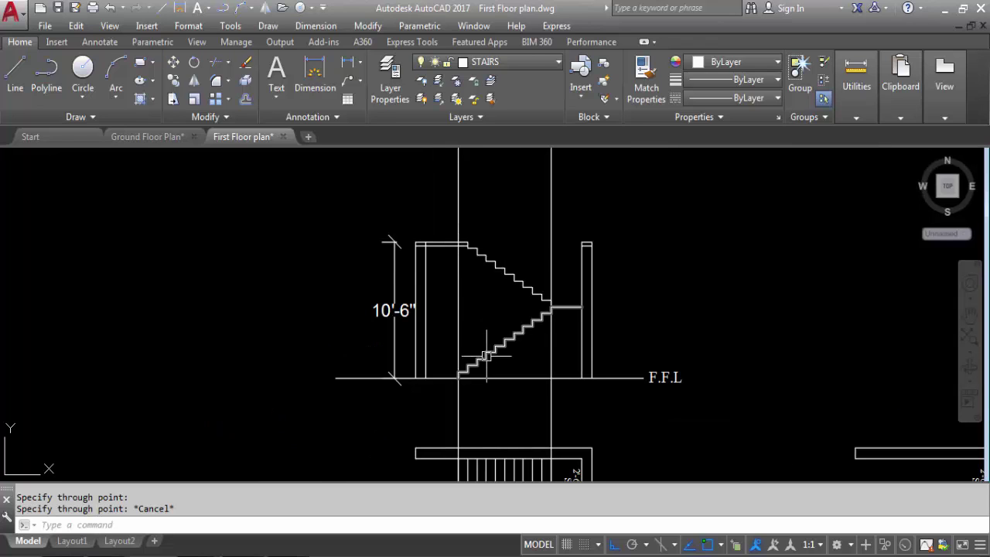
pyautogui.scroll(3, 458, 376)
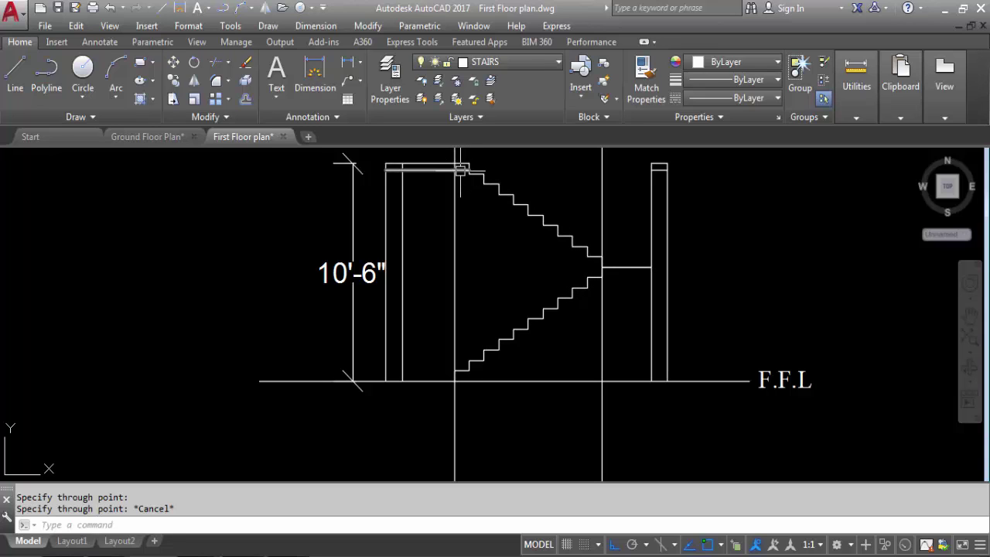
# Erase the two vertical construction lines running through the stair section and plan.
pyautogui.scroll(-2, 552, 347)
pyautogui.click(585, 184)
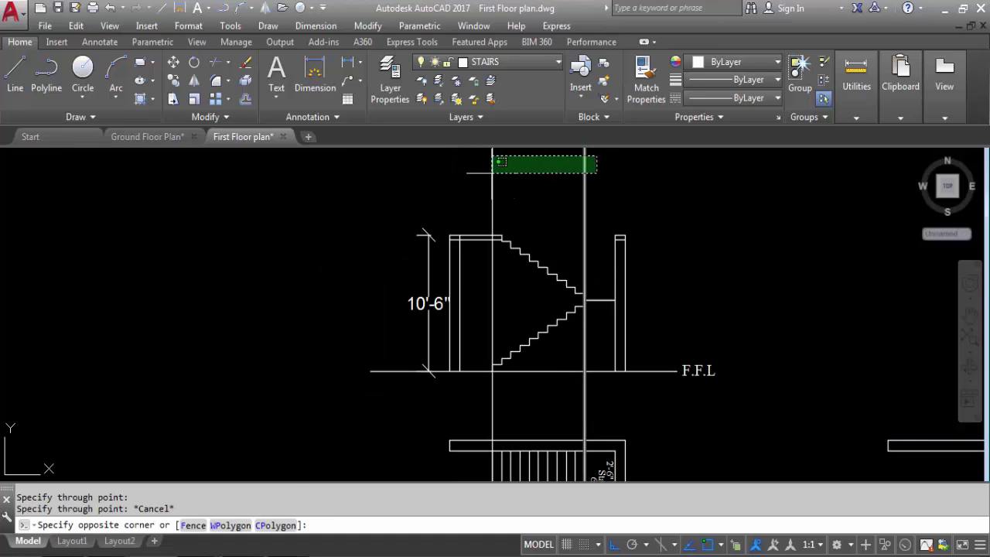
pyautogui.click(474, 171)
pyautogui.press('Delete')
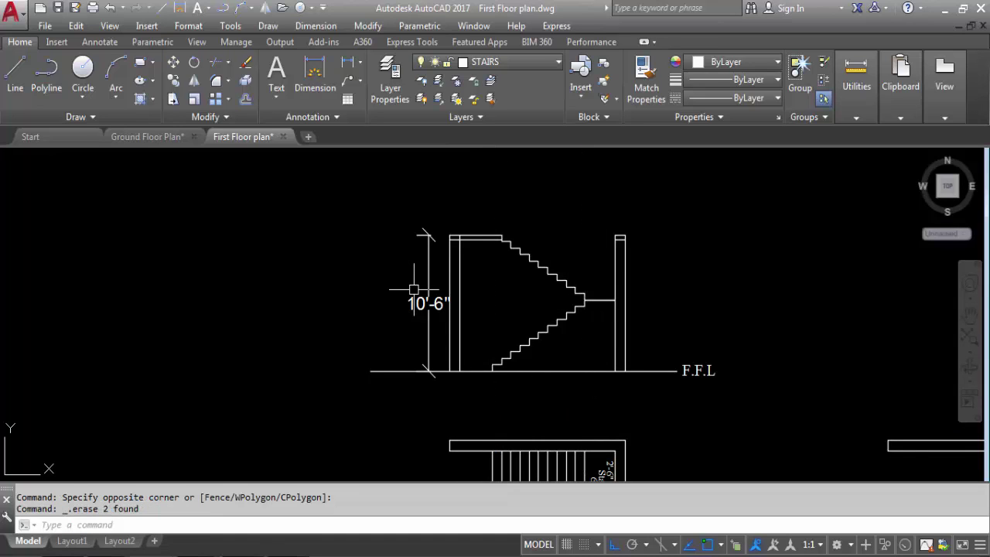
# With Ortho off, draw a sloping line beneath the lower flight from the foot of its first riser to the base of its last riser.
pyautogui.scroll(-2, 550, 361)
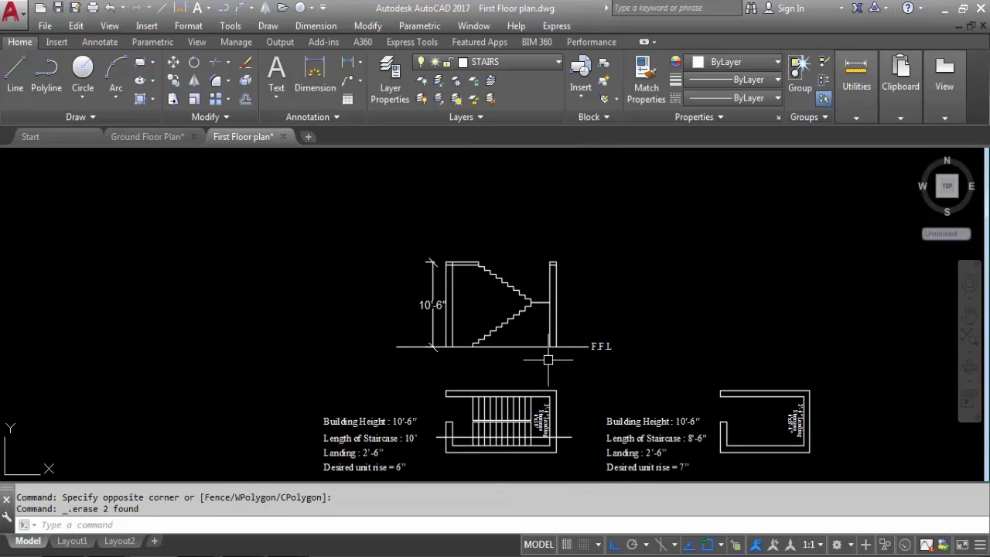
pyautogui.scroll(4, 515, 343)
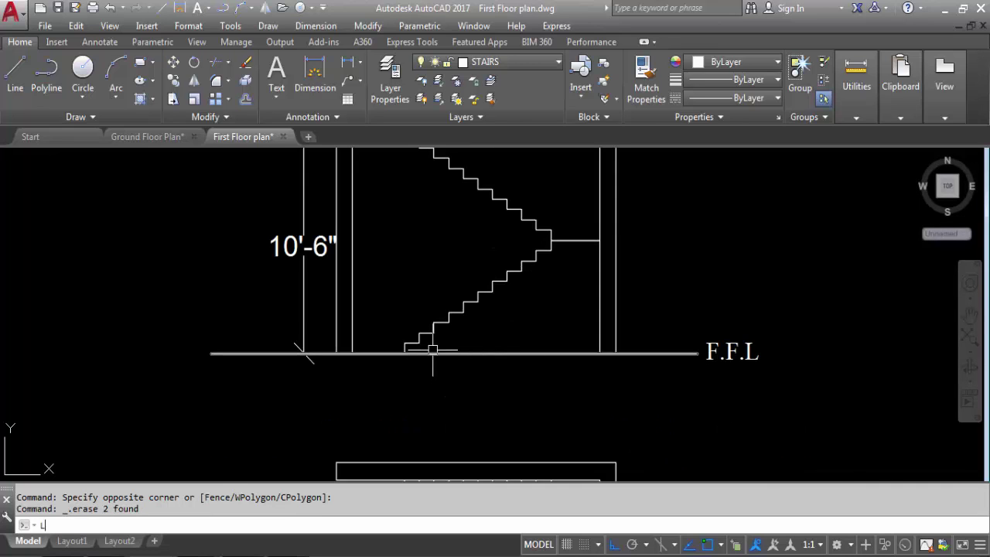
pyautogui.press('Return')
pyautogui.press('F8')
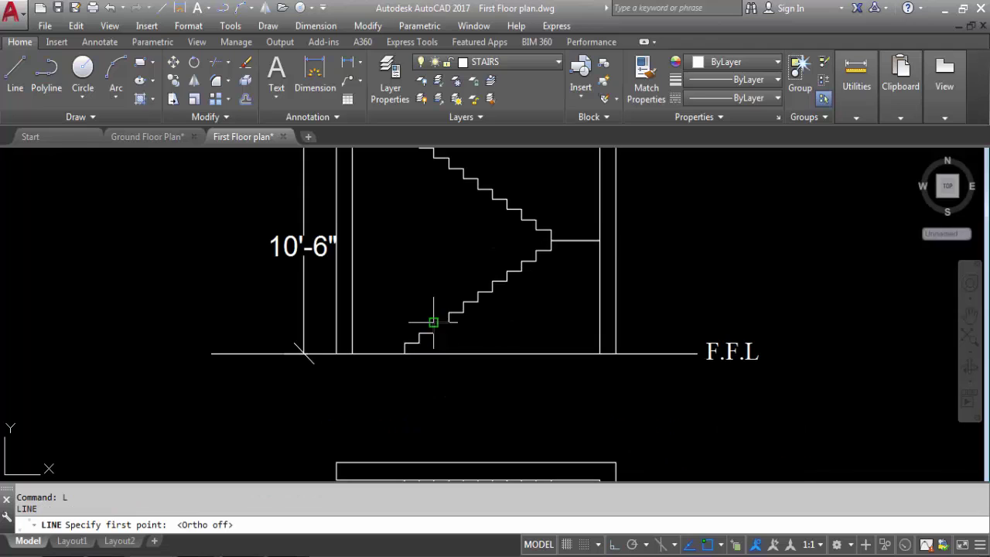
pyautogui.scroll(4, 430, 326)
pyautogui.click(348, 401)
pyautogui.scroll(-3, 454, 430)
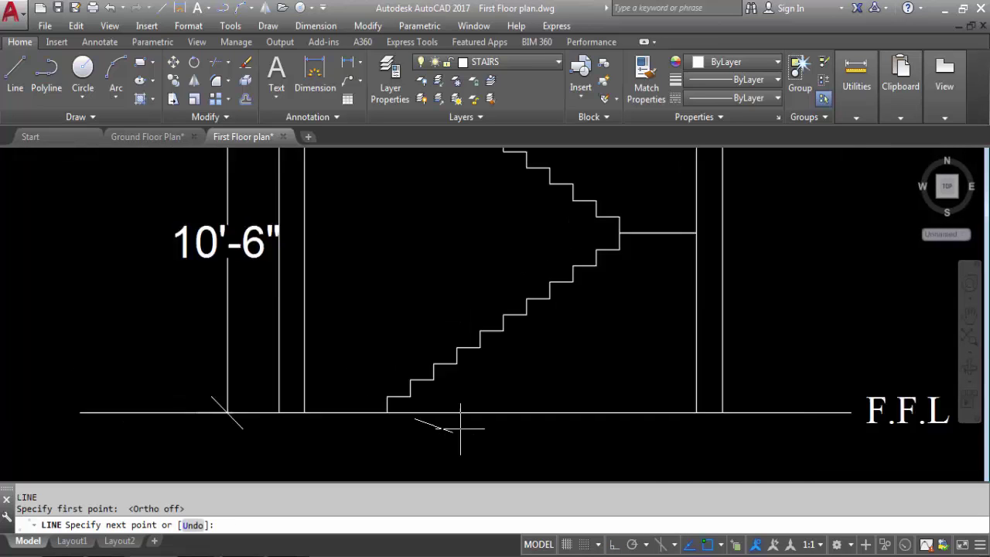
pyautogui.scroll(2, 542, 309)
pyautogui.click(542, 310)
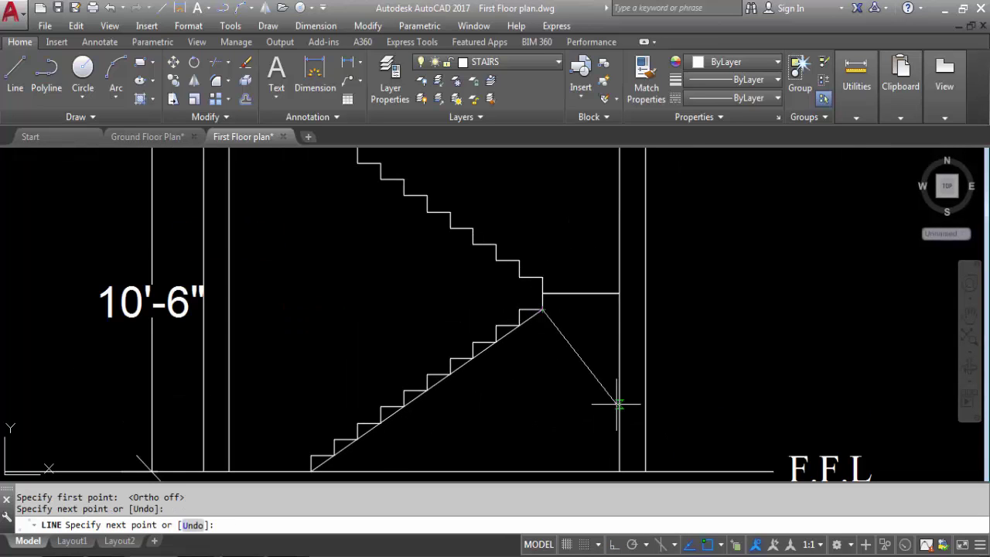
pyautogui.press('Escape')
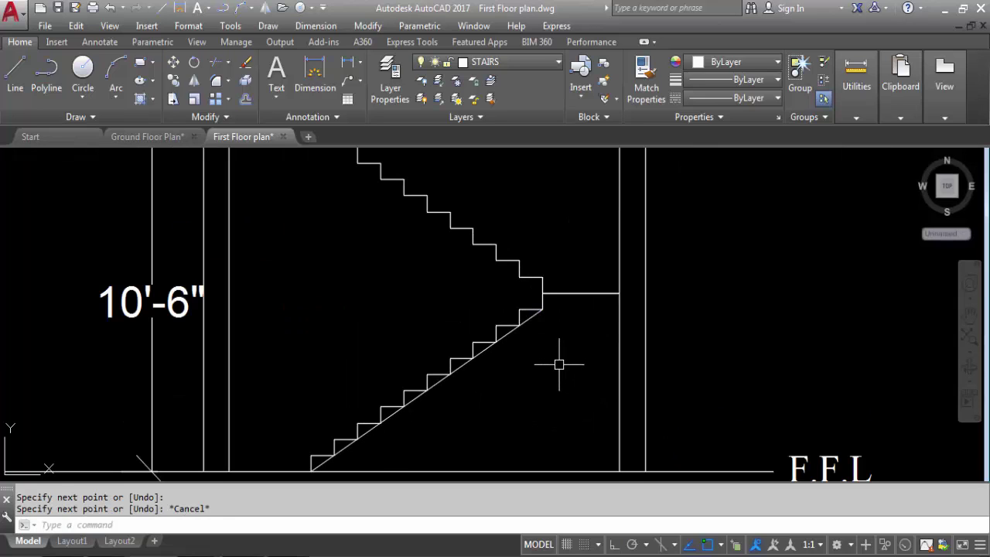
# Draw a sloping line beneath the upper flight, starting from the landing edge at the base of its first riser.
pyautogui.press('space')
pyautogui.scroll(4, 542, 305)
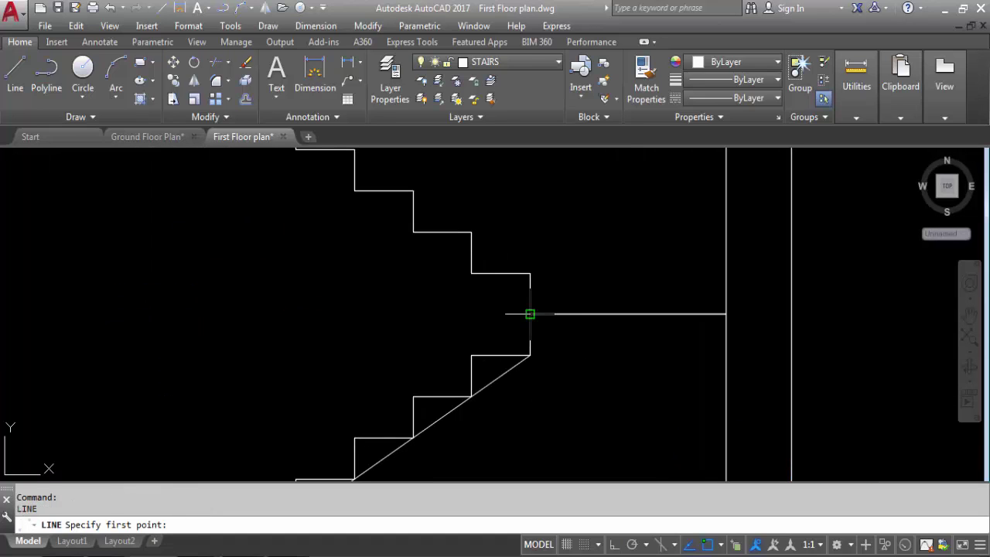
pyautogui.click(530, 314)
pyautogui.scroll(-4, 640, 399)
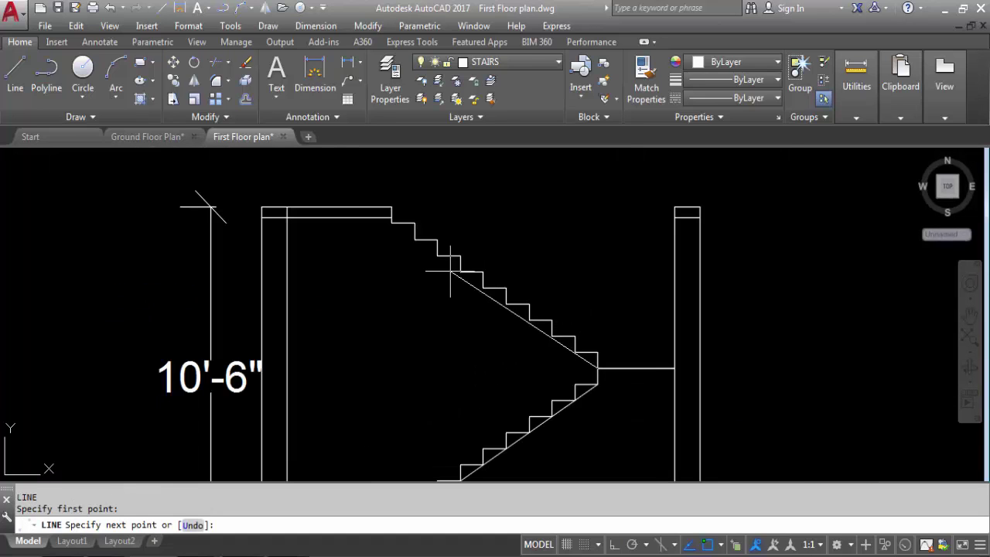
# Finish the sloping line along the inner step corners of the upper flight at the top slab's edge.
pyautogui.click(388, 225)
pyautogui.scroll(3, 389, 224)
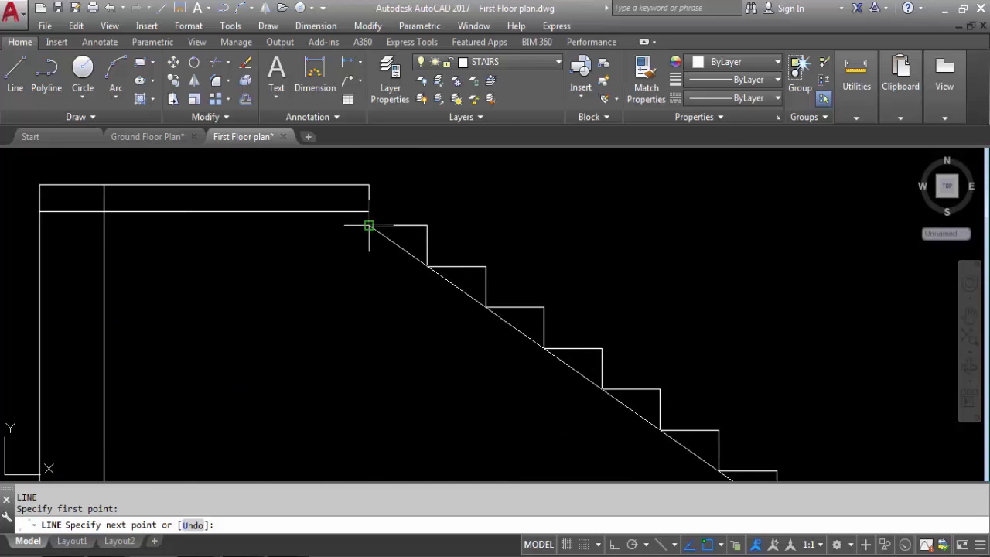
pyautogui.scroll(-4, 391, 223)
pyautogui.press('Escape')
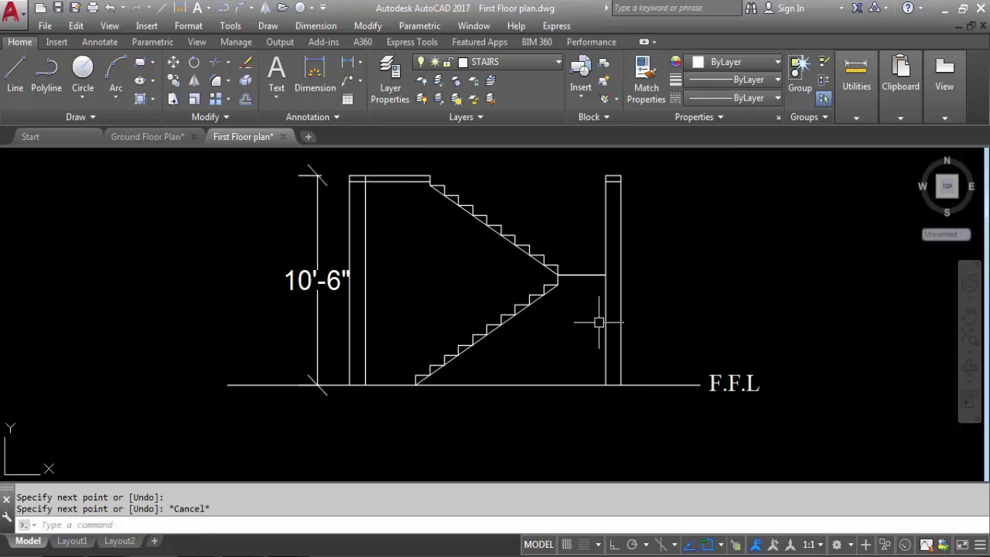
# Offset the lower flight's sloping line 4" to its underside.
pyautogui.write('o')
pyautogui.press('Return')
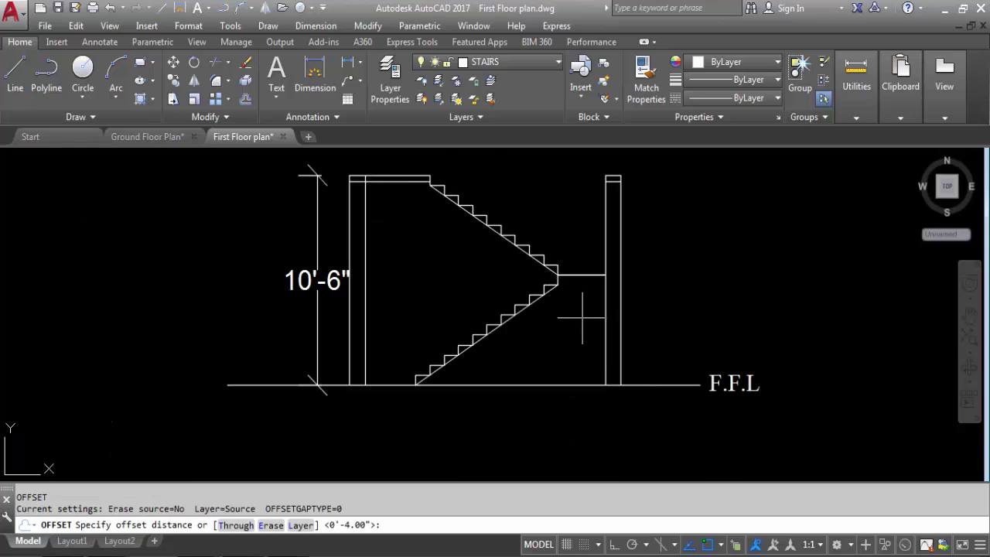
pyautogui.press('Return')
pyautogui.scroll(4, 510, 333)
pyautogui.click(501, 307)
pyautogui.click(594, 374)
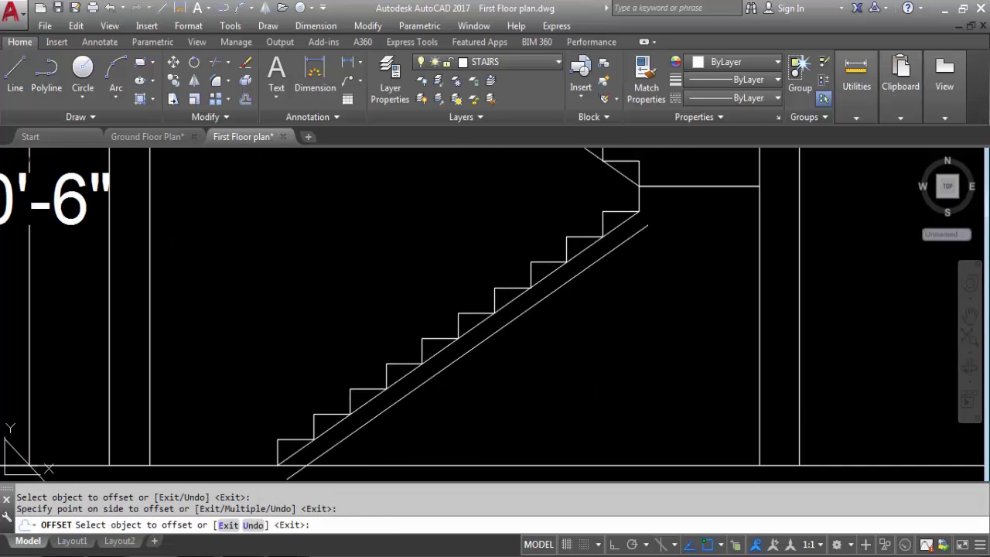
# Offset the landing and upper-flight step outline and the upper flight's sloping line 4" downward.
pyautogui.click(699, 186)
pyautogui.click(710, 326)
pyautogui.scroll(-4, 700, 413)
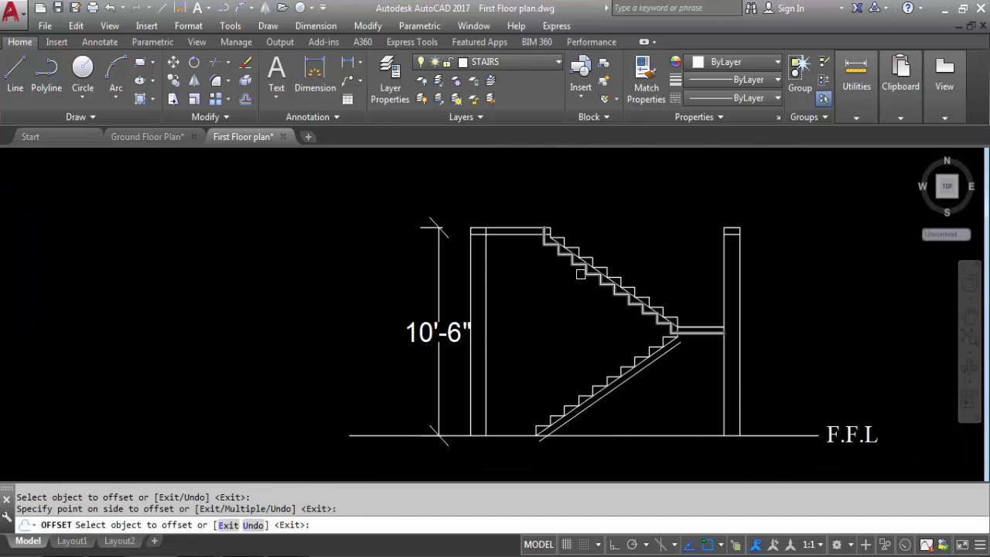
pyautogui.scroll(6, 669, 277)
pyautogui.click(664, 280)
pyautogui.click(593, 345)
pyautogui.press('Escape')
pyautogui.scroll(-4, 701, 315)
pyautogui.click(513, 250)
pyautogui.scroll(6, 691, 343)
pyautogui.press('Escape')
# Trim the offset step outline at the landing's riser and delete its leftover stepped part under the upper flight.
pyautogui.write('tr')
pyautogui.press('Return')
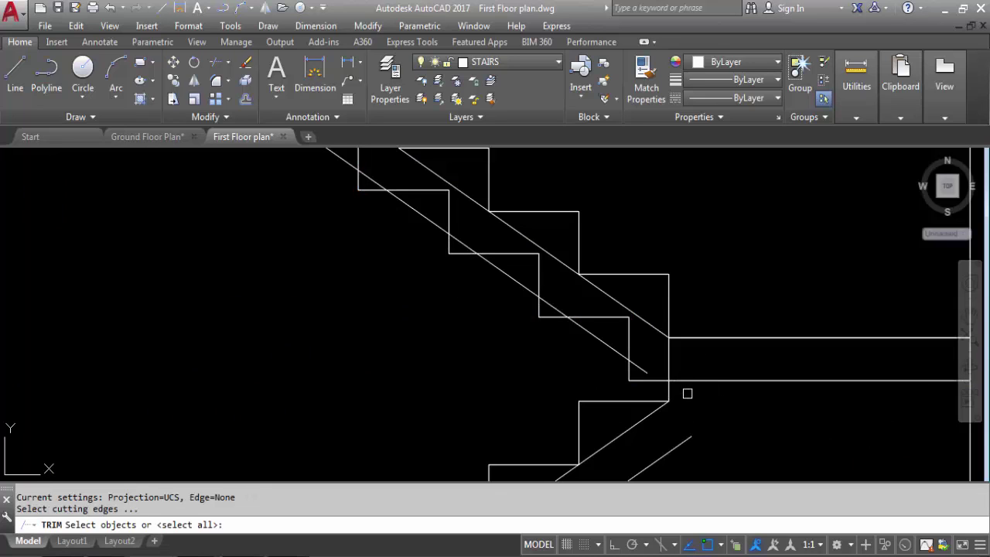
pyautogui.press('Return')
pyautogui.click(666, 377)
pyautogui.press('Escape')
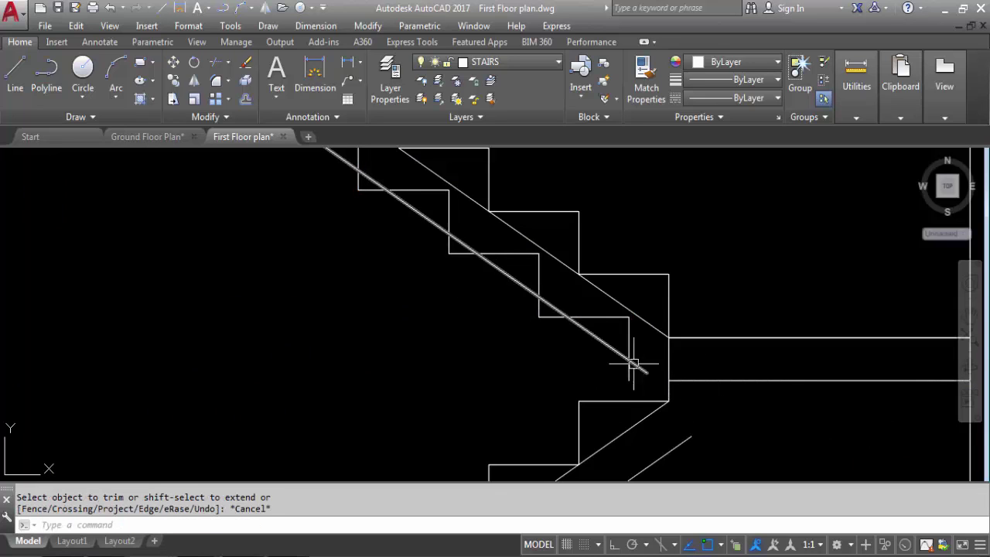
pyautogui.click(631, 350)
pyautogui.press('Delete')
pyautogui.scroll(-4, 634, 344)
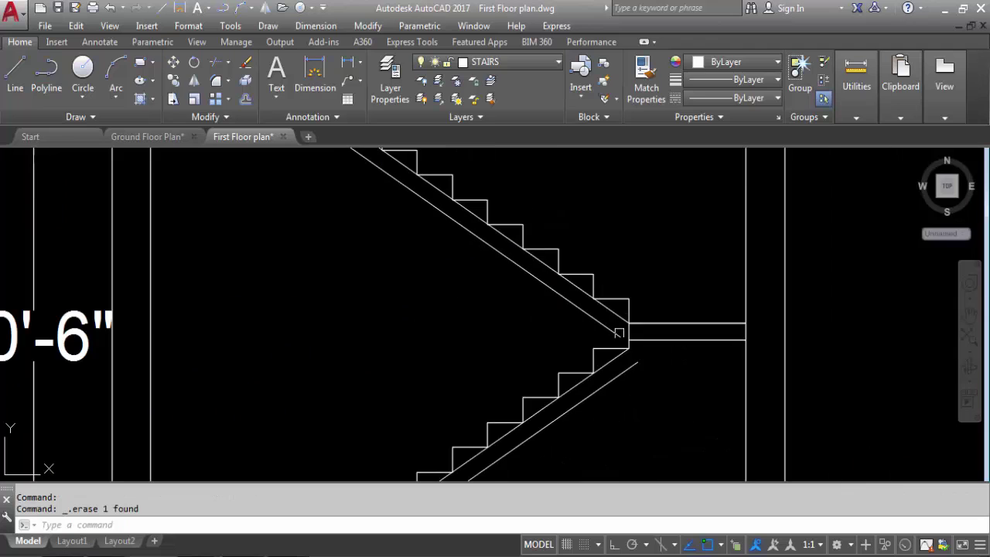
pyautogui.scroll(-2, 677, 360)
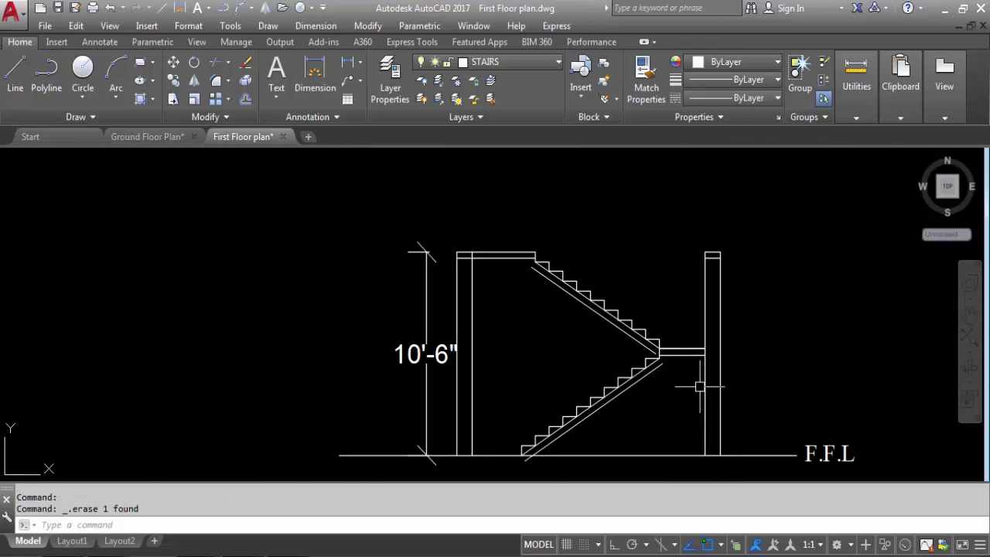
# Fillet the lower flight's underside line with the landing's underside line into a sharp corner.
pyautogui.scroll(4, 634, 387)
pyautogui.write('f')
pyautogui.press('Return')
pyautogui.click(655, 385)
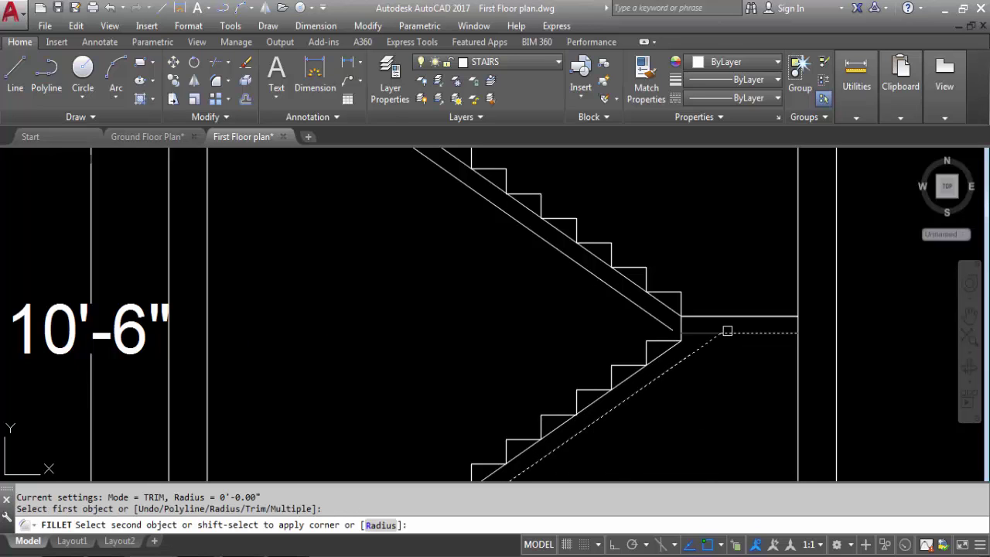
pyautogui.click(725, 333)
# Fillet the upper flight's underside line with the top slab's underside line into a sharp corner.
pyautogui.press('Return')
pyautogui.scroll(-2, 712, 400)
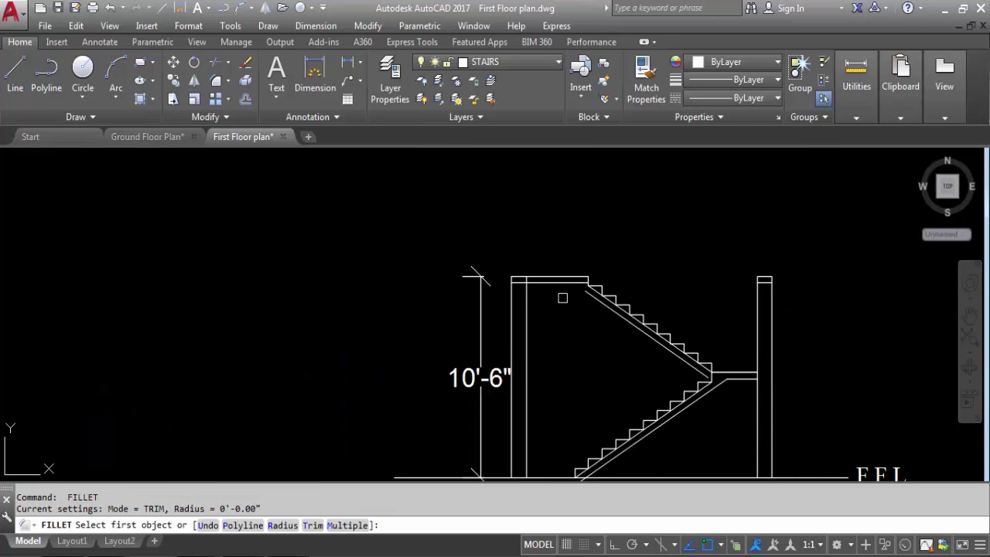
pyautogui.scroll(3, 573, 298)
pyautogui.click(590, 305)
pyautogui.click(534, 268)
pyautogui.scroll(-3, 534, 268)
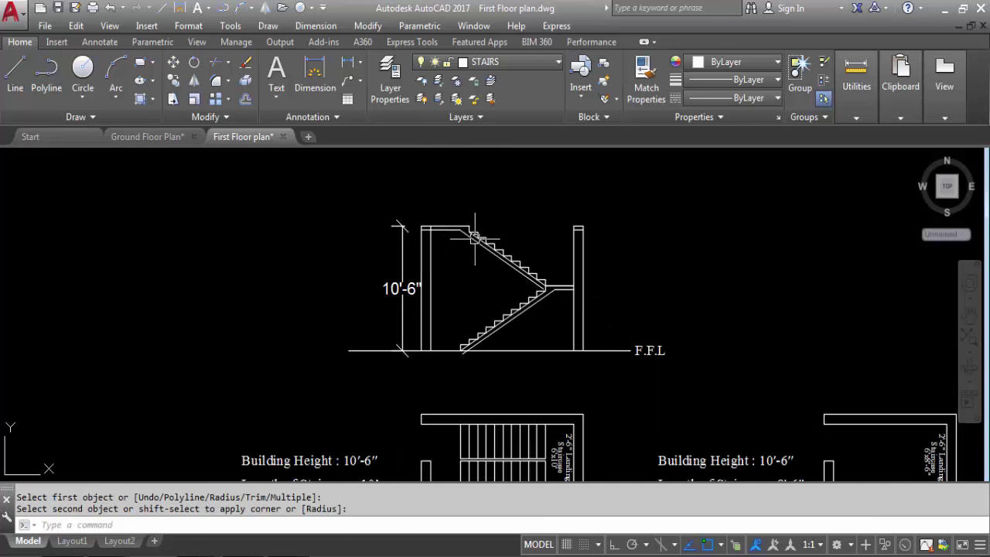
pyautogui.scroll(3, 560, 313)
pyautogui.scroll(-3, 592, 249)
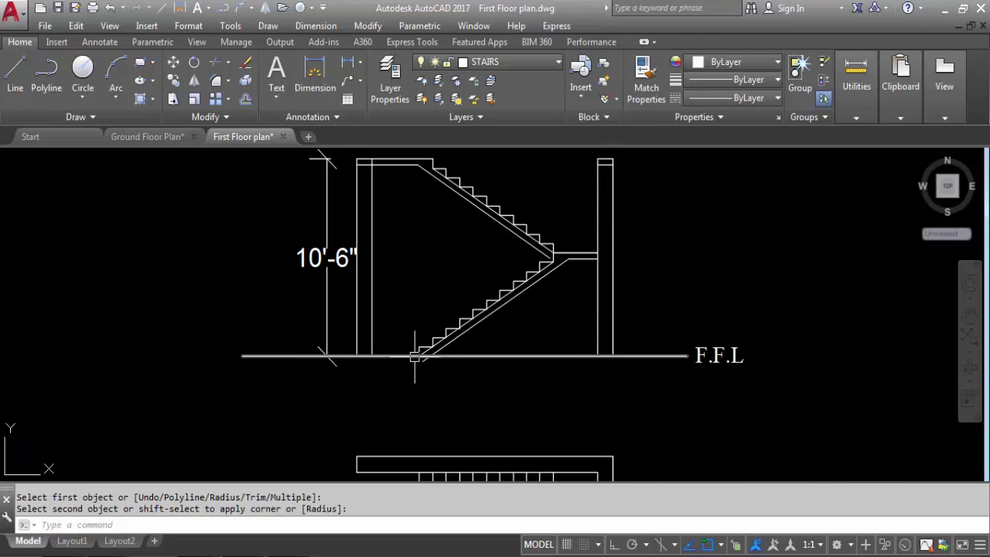
# Trim the end of the lower flight's underside line that projects below the F.F.L line.
pyautogui.press('Return')
pyautogui.press('Return')
pyautogui.scroll(4, 458, 364)
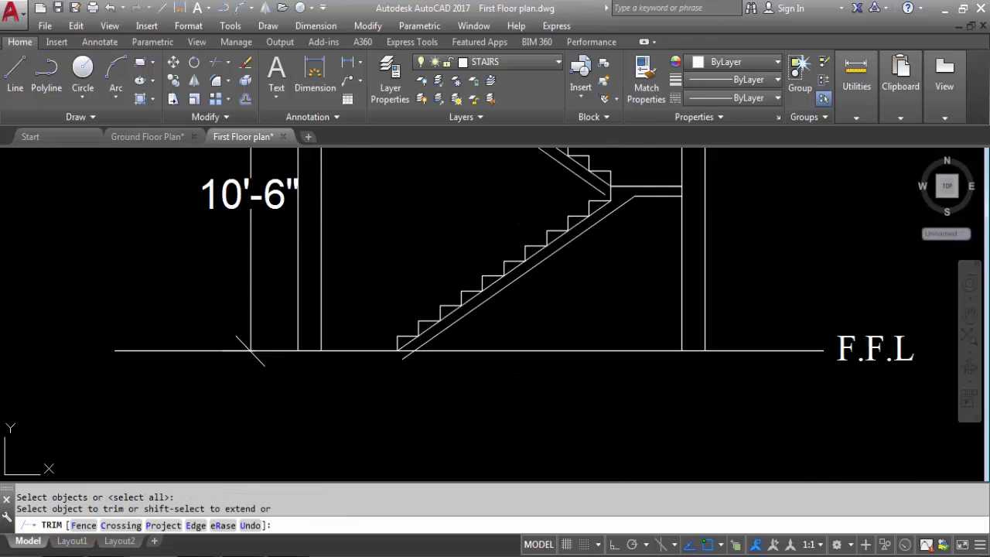
pyautogui.click(381, 353)
pyautogui.scroll(-4, 466, 431)
pyautogui.click(471, 248)
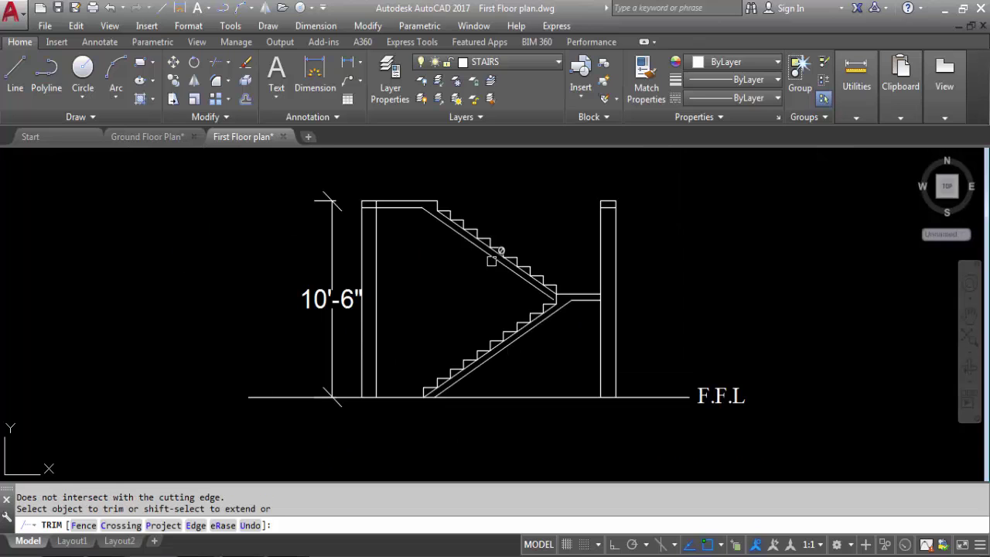
pyautogui.scroll(3, 561, 296)
pyautogui.press('Escape')
# Try to extend the upper flight's underside line to the riser at the landing, using all objects as boundaries.
pyautogui.write('EX')
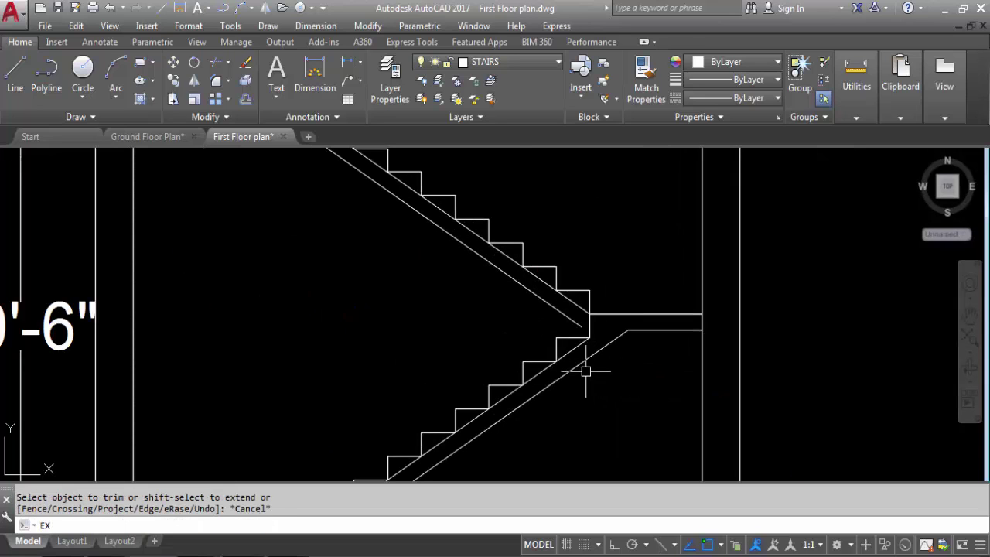
pyautogui.press('Return')
pyautogui.press('Return')
pyautogui.scroll(4, 589, 325)
pyautogui.click(587, 338)
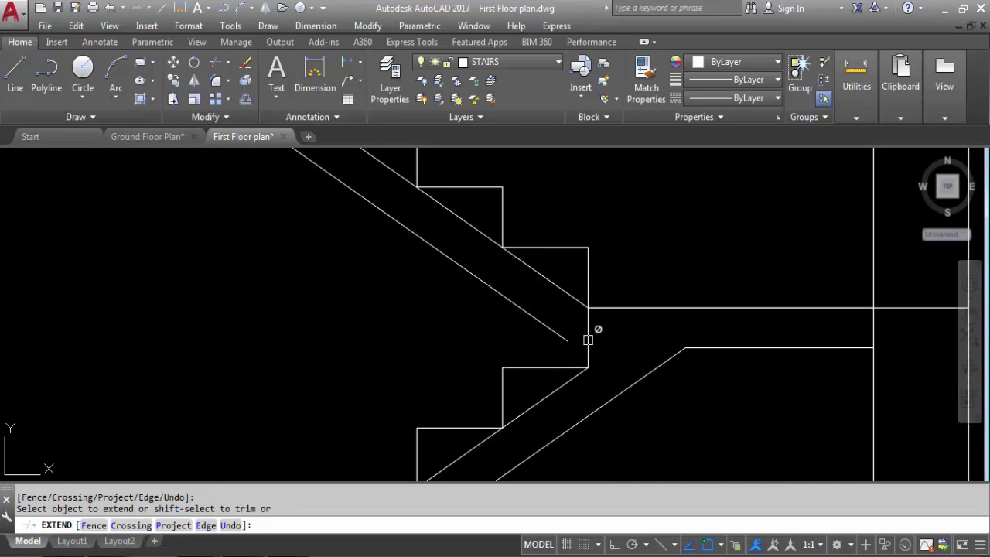
pyautogui.click(586, 342)
pyautogui.click(586, 346)
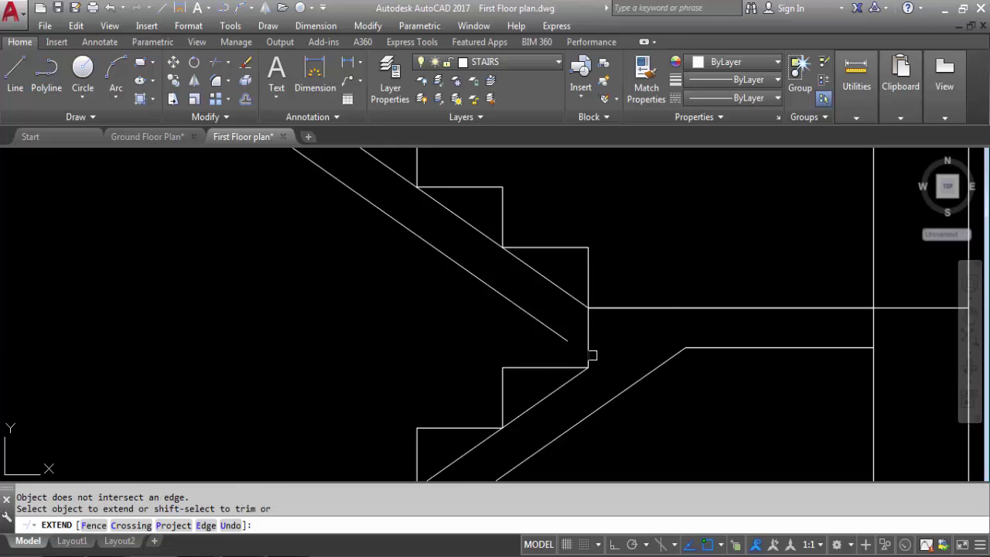
pyautogui.press('Escape')
# Extend the upper flight's underside line to the riser at the landing as boundary edge, and save the drawing.
pyautogui.write('ex')
pyautogui.press('Return')
pyautogui.click(588, 341)
pyautogui.press('Return')
pyautogui.click(552, 330)
pyautogui.scroll(-6, 550, 317)
pyautogui.press('Escape')
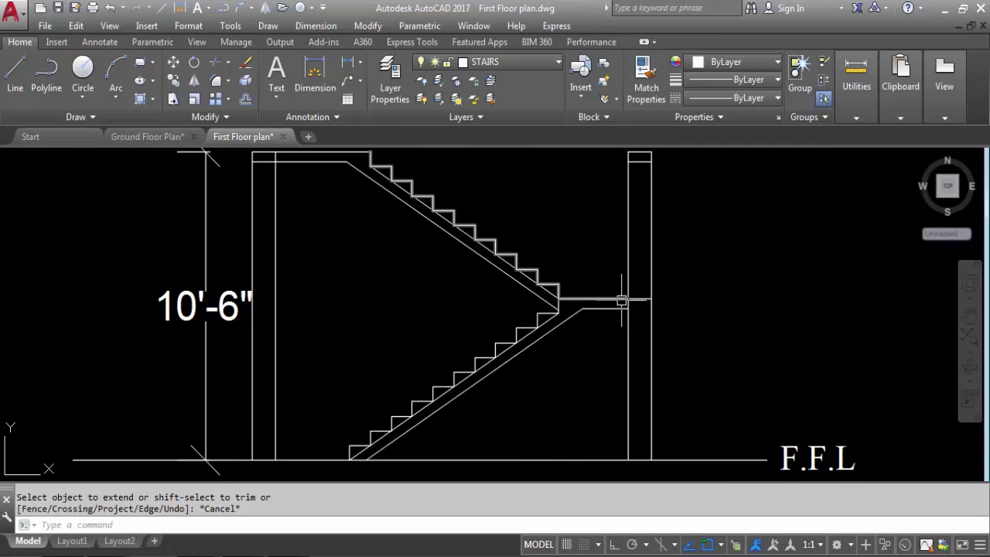
pyautogui.scroll(-2, 621, 298)
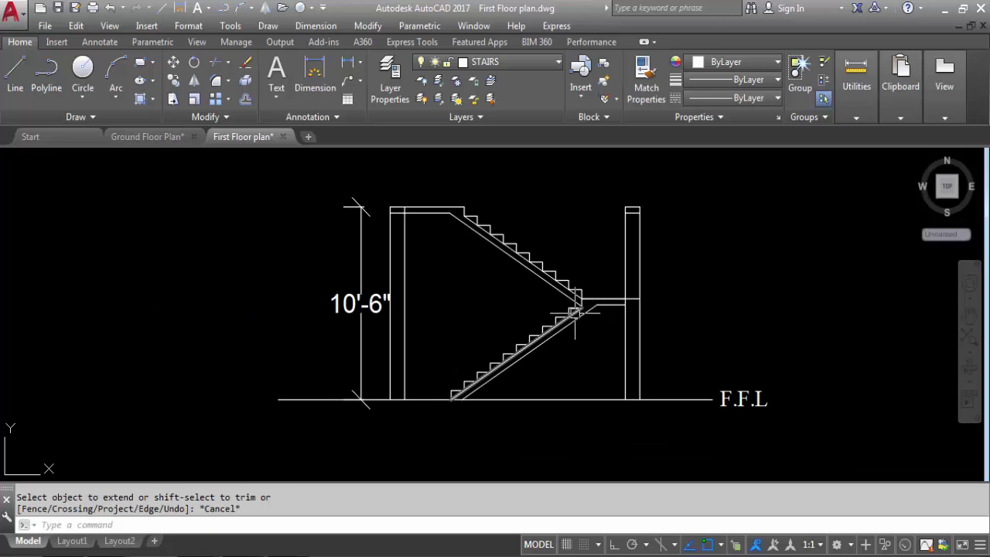
pyautogui.hotkey('ctrl', 's')
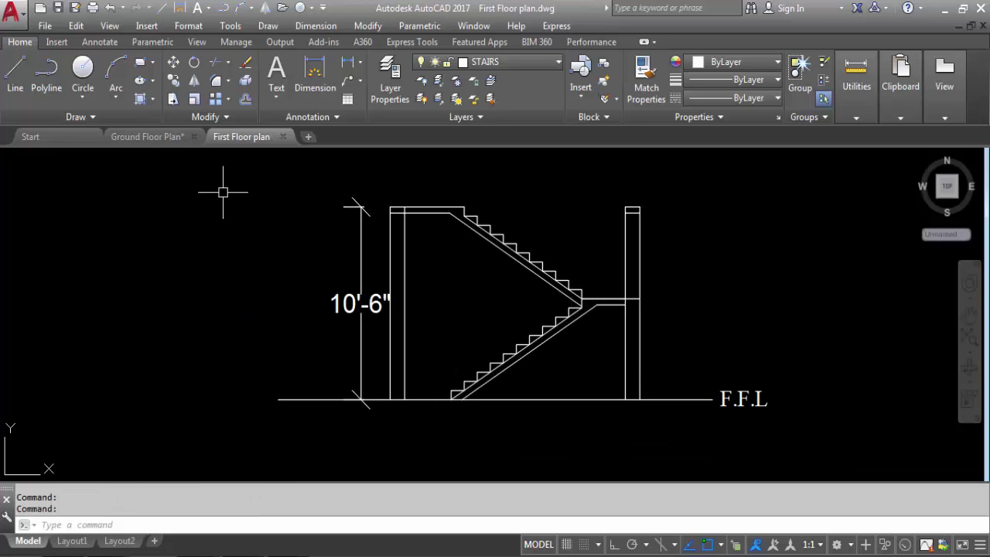
# Delete the inner sloping lines directly under the steps of both flights.
pyautogui.scroll(3, 559, 287)
pyautogui.click(576, 269)
pyautogui.press('Delete')
pyautogui.click(601, 343)
pyautogui.press('Delete')
pyautogui.scroll(-4, 619, 306)
# Trim the part of the landing's top line that runs inside the adjoining wall.
pyautogui.write('tr')
pyautogui.press('Return')
pyautogui.press('Return')
pyautogui.scroll(3, 626, 293)
pyautogui.click(633, 280)
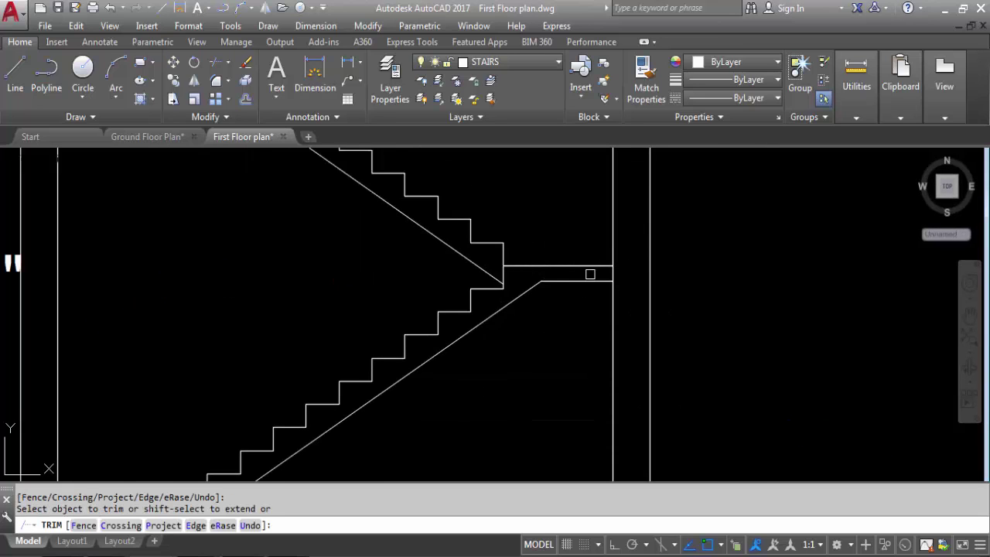
pyautogui.scroll(-5, 645, 340)
pyautogui.press('Escape')
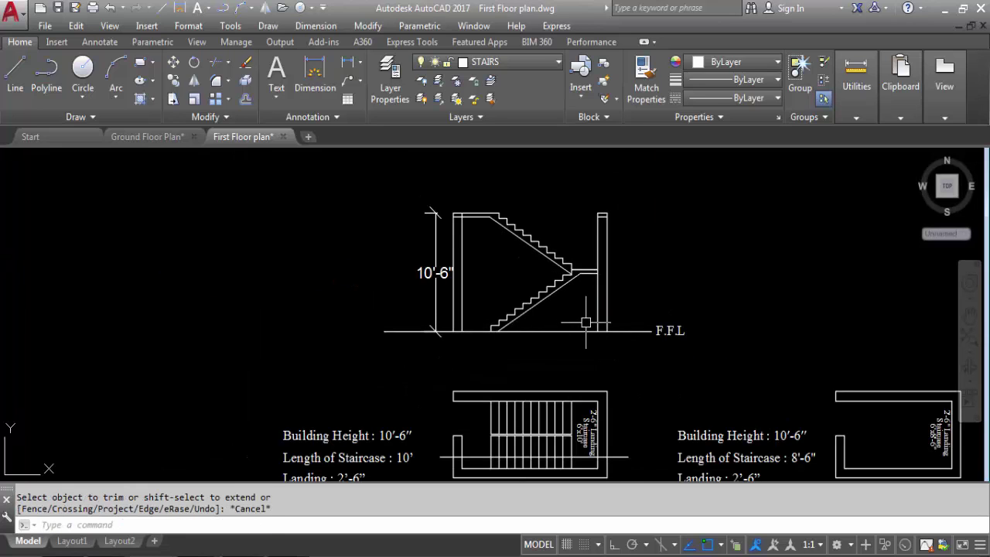
pyautogui.scroll(-2, 427, 272)
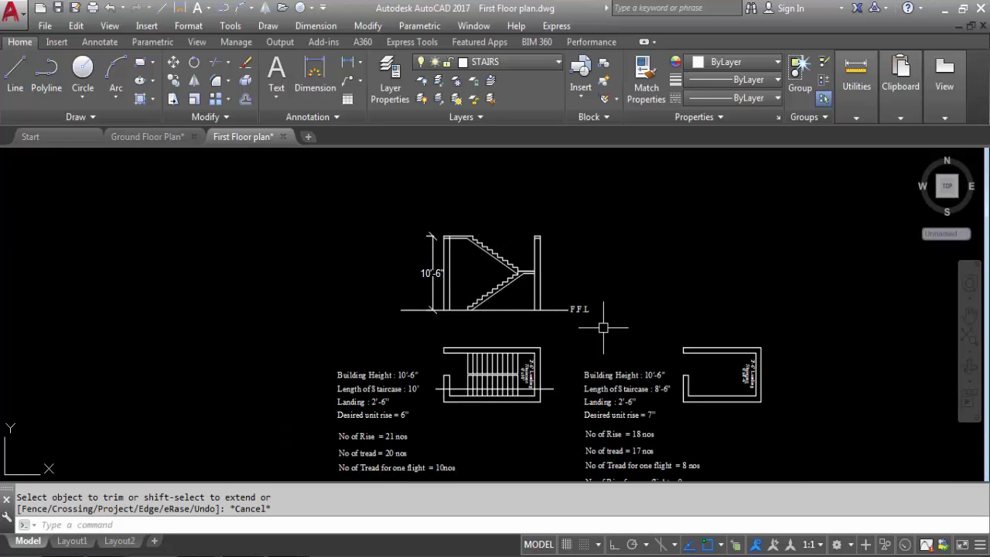
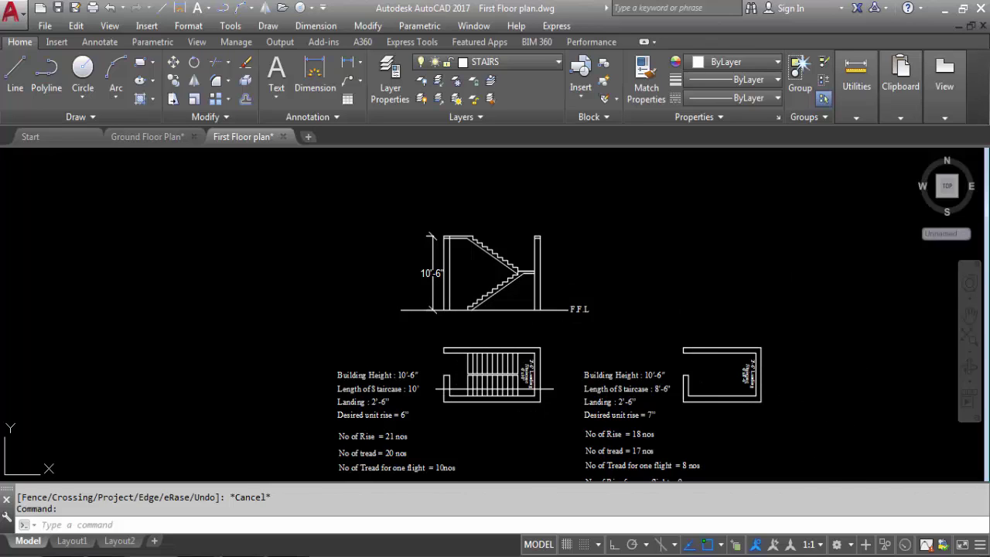
# Offset the inner end-wall line of the 6'x8'-6" staircase plan 8'6" into the room.
pyautogui.moveTo(788, 407)
pyautogui.mouseDown(button='middle')
pyautogui.moveTo(719, 382)
pyautogui.moveTo(616, 369)
pyautogui.mouseUp(button='middle')
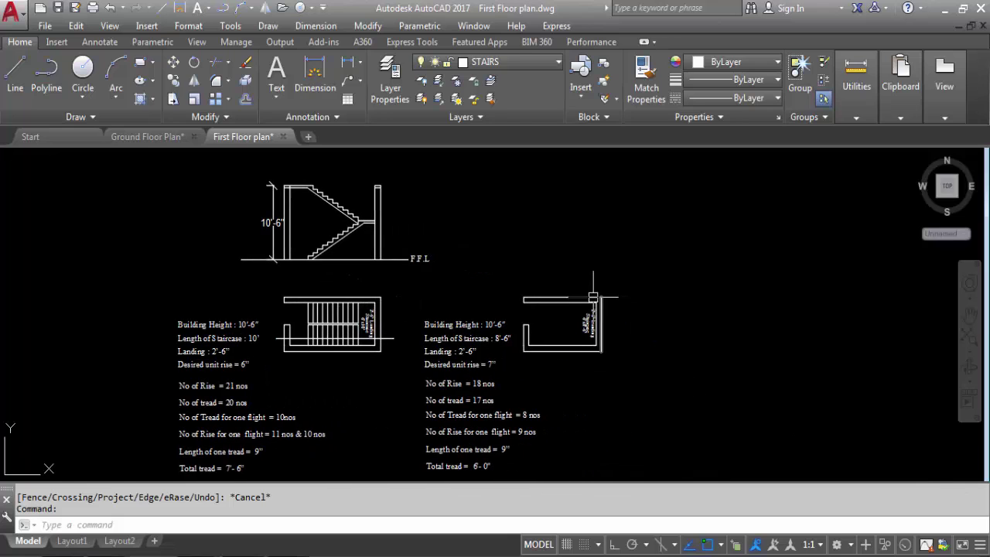
pyautogui.scroll(4, 577, 317)
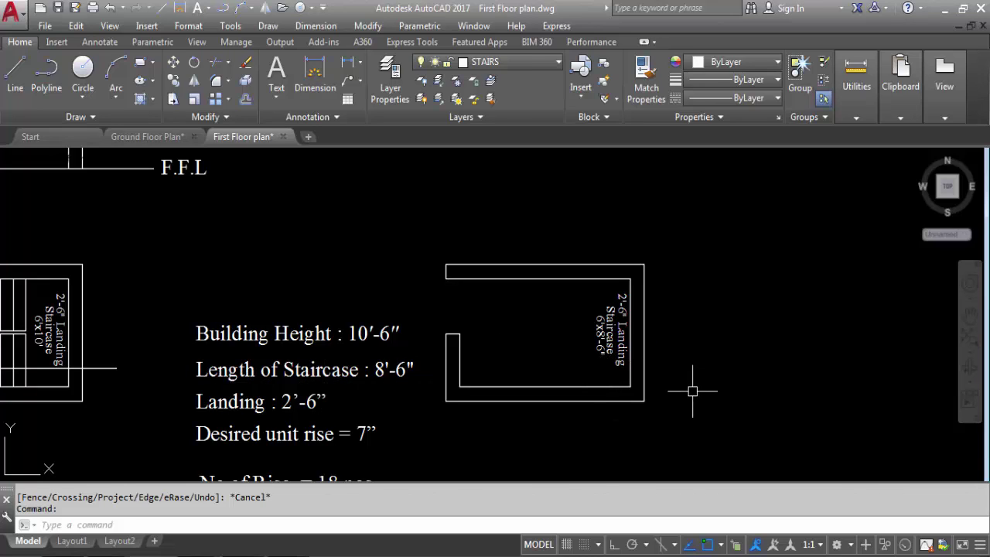
pyautogui.press('Return')
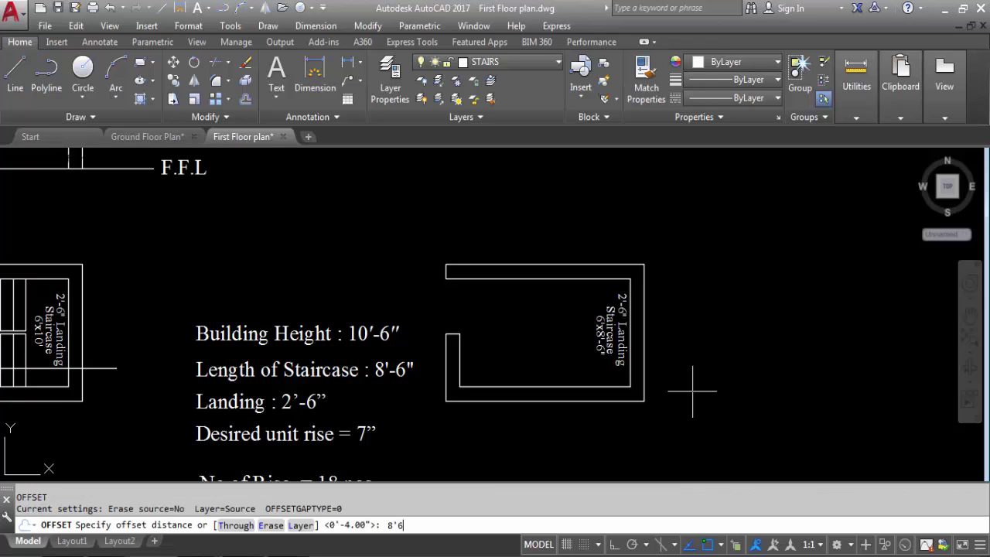
pyautogui.press('Return')
pyautogui.scroll(3, 634, 283)
pyautogui.click(631, 284)
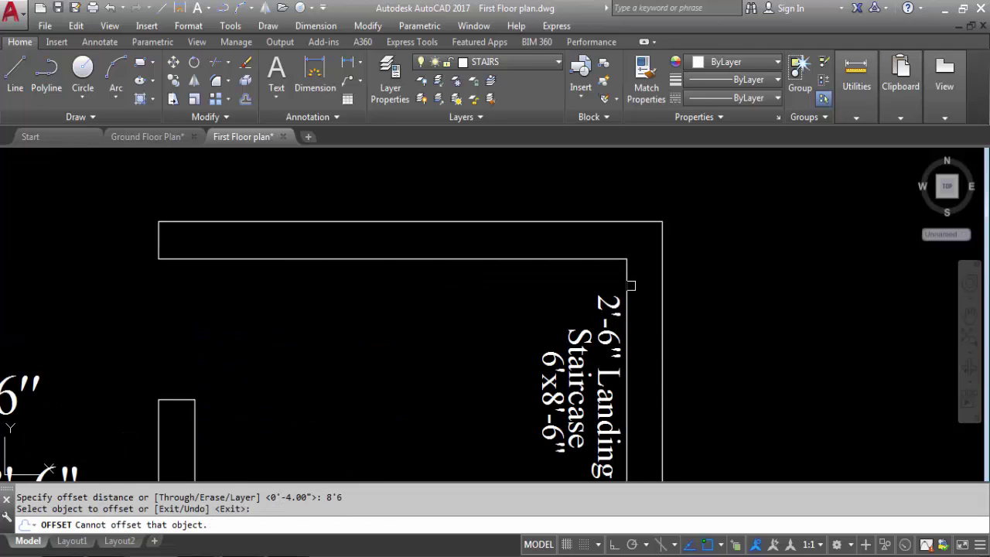
pyautogui.click(627, 272)
pyautogui.scroll(-4, 415, 290)
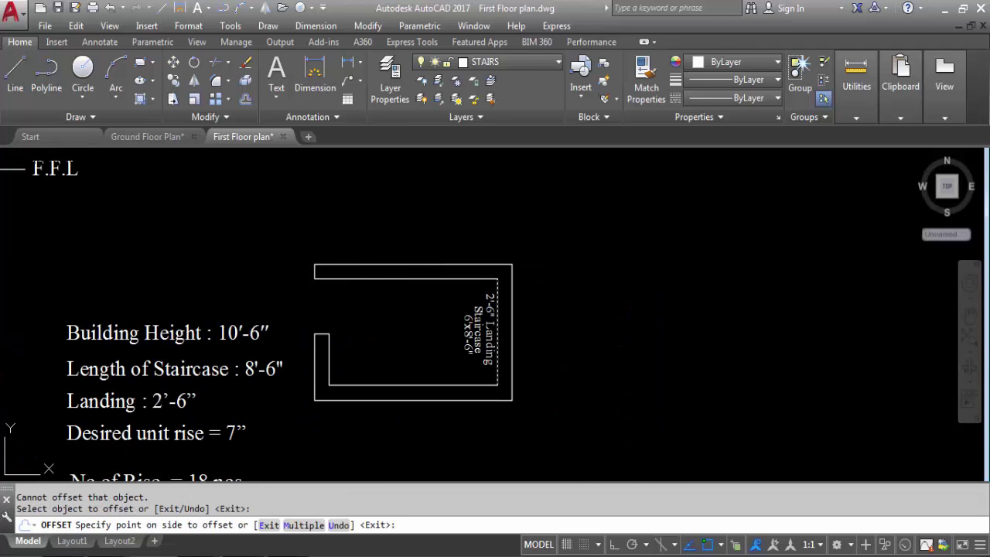
pyautogui.click(391, 314)
pyautogui.press('Return')
pyautogui.press('Return')
pyautogui.press('Return')
pyautogui.click(491, 301)
pyautogui.click(192, 400)
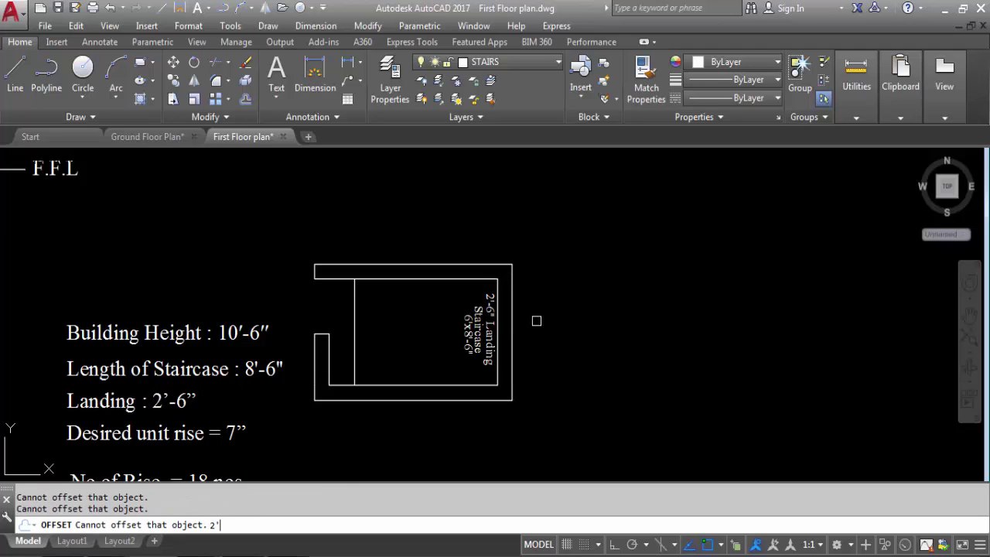
pyautogui.press('Return')
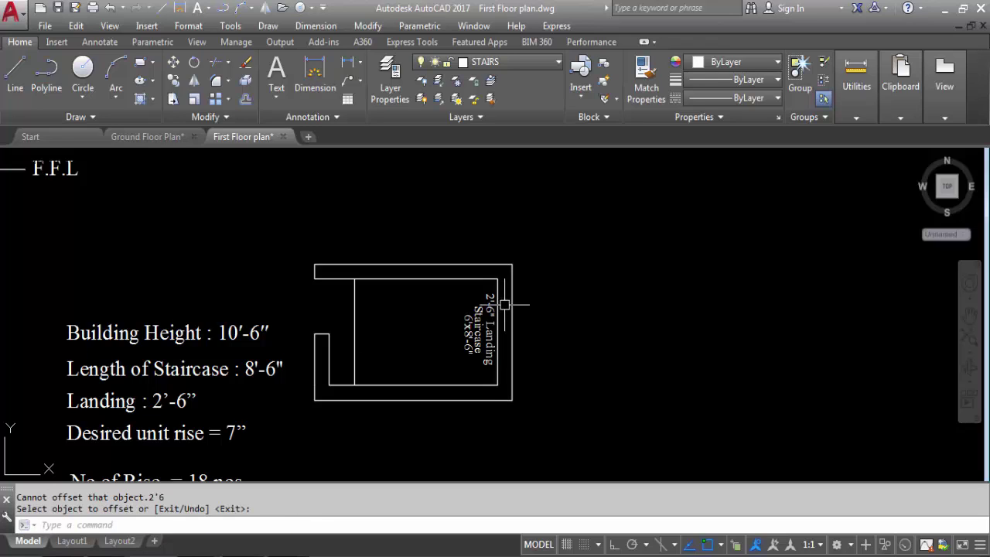
# Offset the inner end-wall line of the 6'x8'-6" staircase plan 2'6" inward to mark the landing edge.
pyautogui.press('Return')
pyautogui.press('Return')
pyautogui.write("2'")
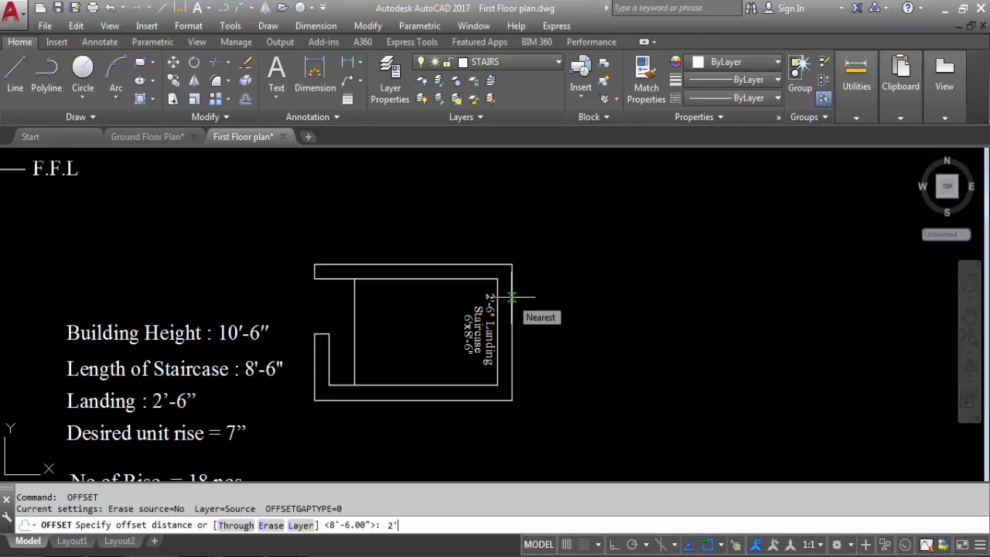
pyautogui.write('6')
pyautogui.press('Return')
pyautogui.scroll(4, 507, 294)
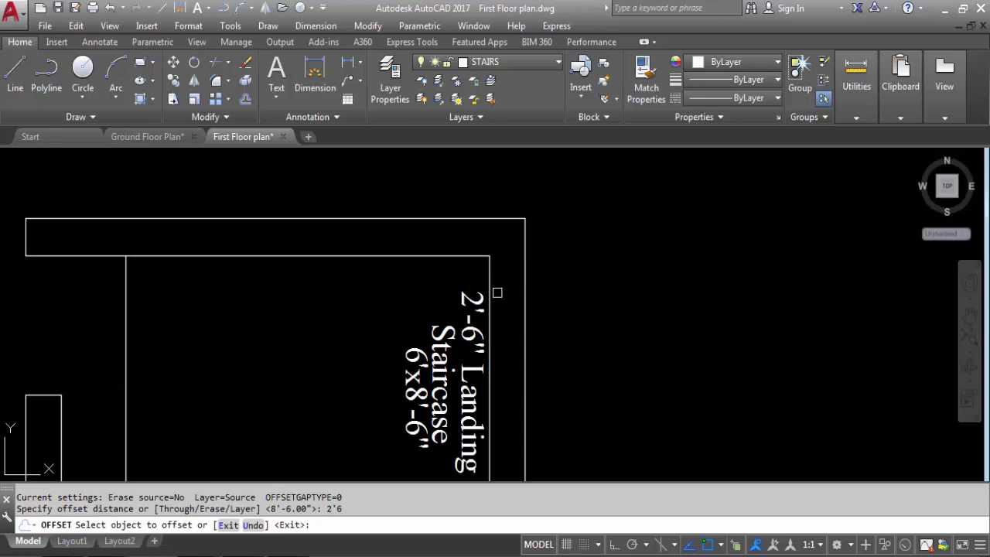
pyautogui.click(490, 274)
pyautogui.click(327, 287)
pyautogui.scroll(-5, 499, 221)
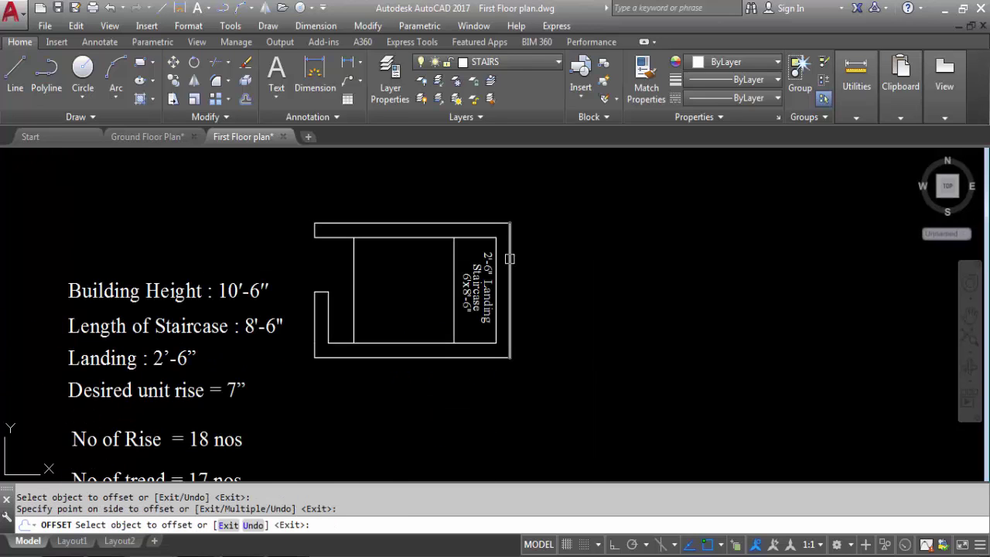
# Add a linear dimension between the flight's start line and the landing edge, placed above the 6'x8'-6" staircase plan.
pyautogui.click(509, 258)
pyautogui.press('Escape')
pyautogui.click(324, 77)
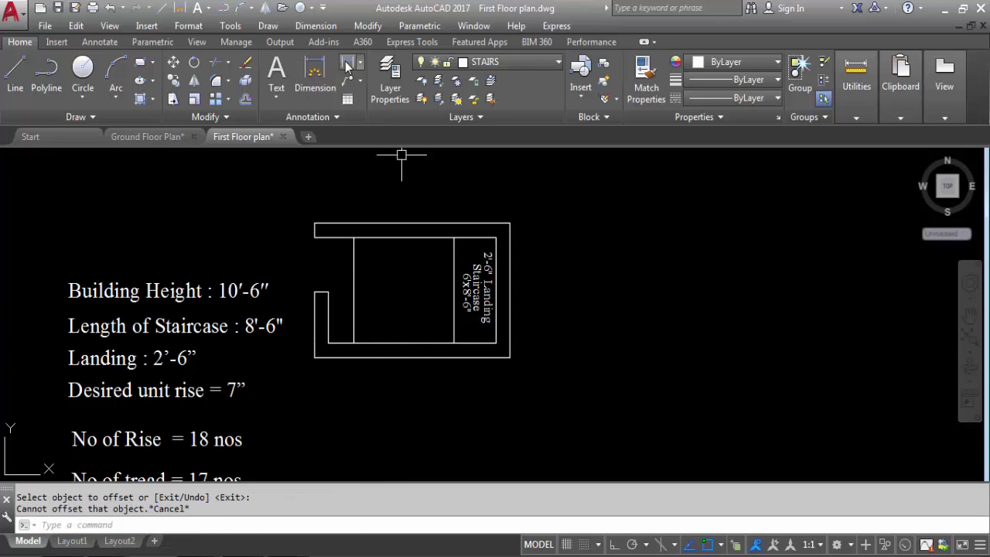
pyautogui.click(354, 237)
pyautogui.click(454, 237)
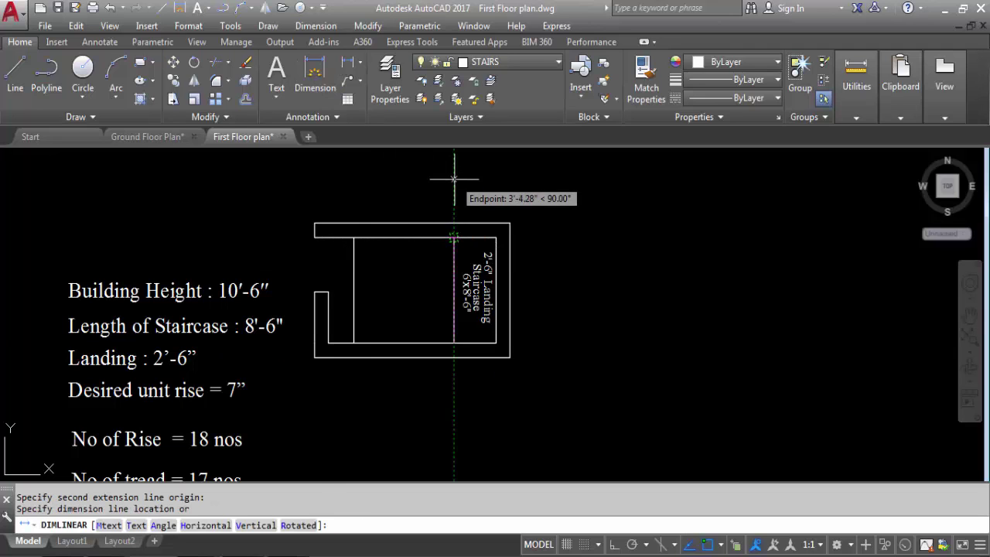
pyautogui.click(450, 183)
pyautogui.scroll(-4, 531, 207)
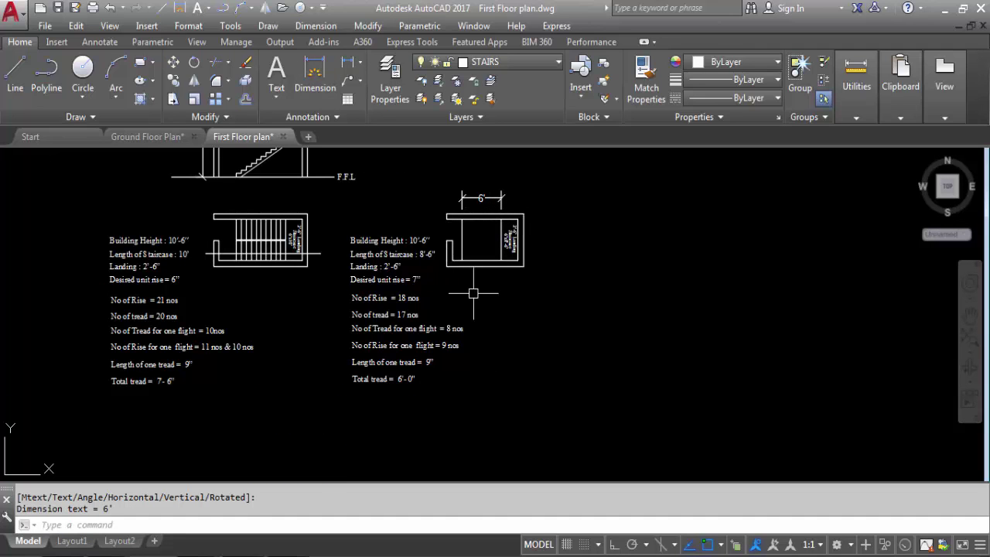
pyautogui.scroll(2, 394, 387)
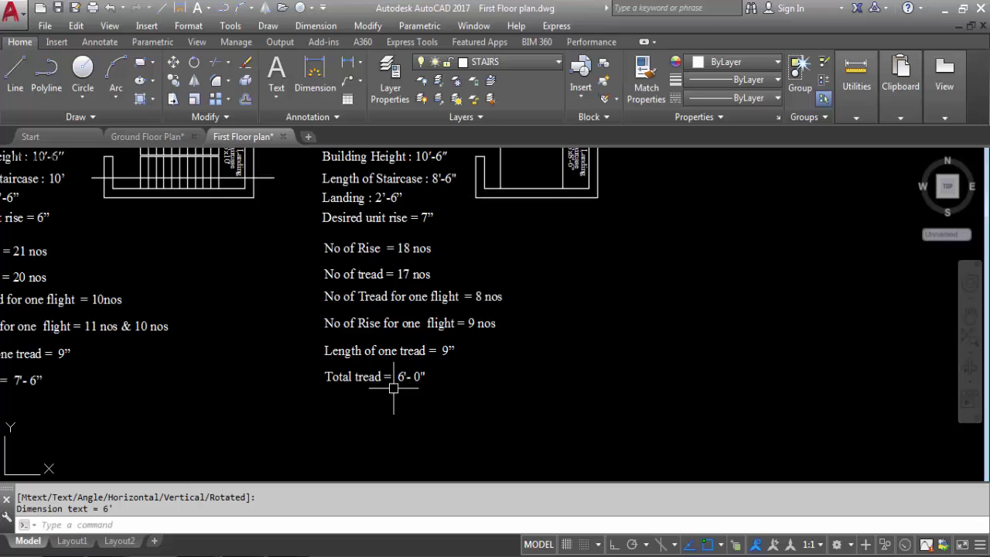
pyautogui.scroll(-2, 410, 435)
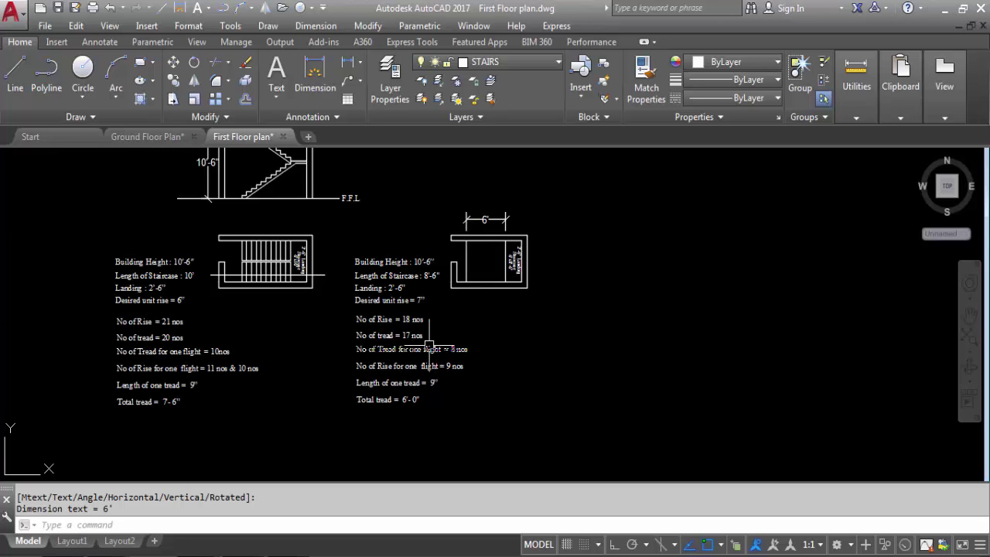
# Draw a horizontal centre line from the midpoint of the landing edge to the flight's start line.
pyautogui.scroll(2, 432, 304)
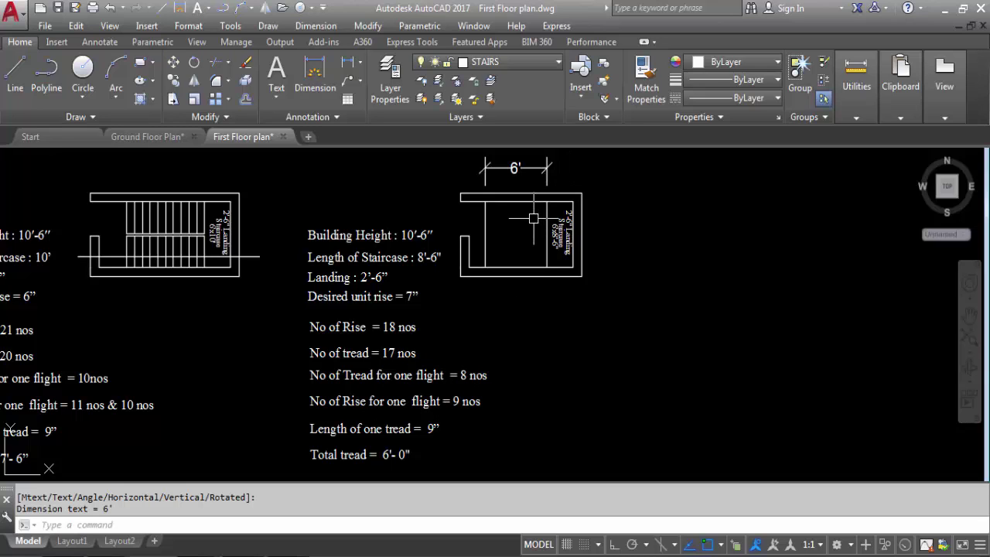
pyautogui.press('Return')
pyautogui.scroll(4, 534, 221)
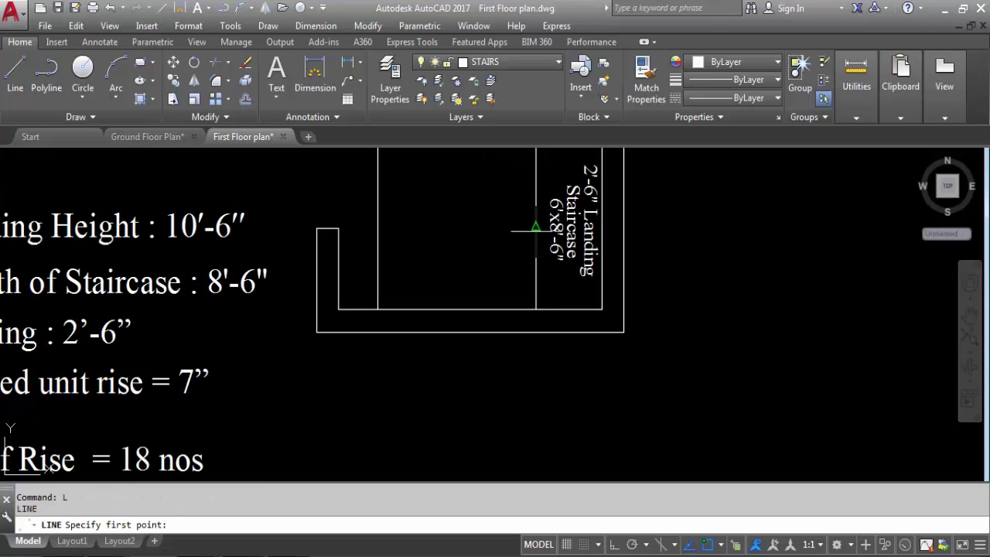
pyautogui.click(535, 225)
pyautogui.click(378, 226)
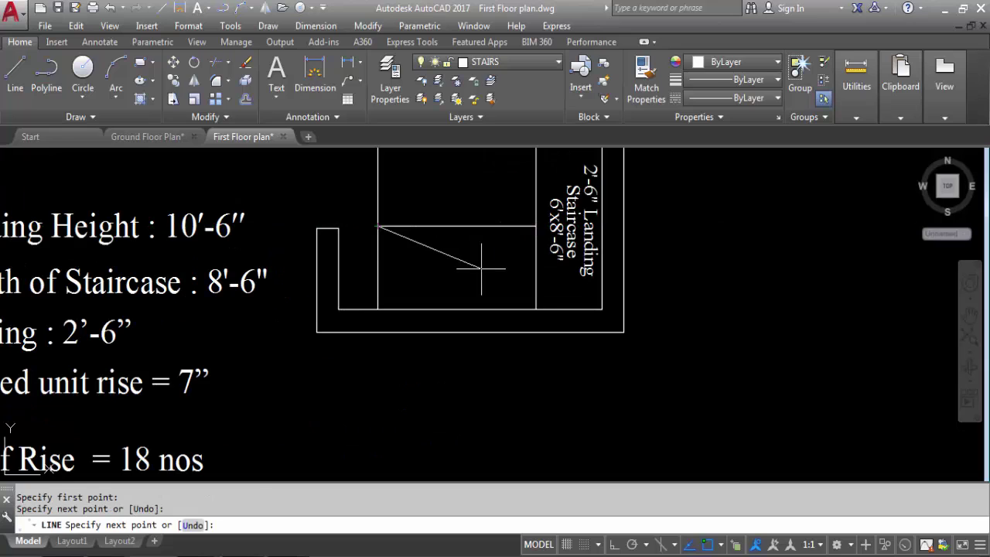
pyautogui.press('Escape')
# Offset the centre line between the two flights 1" to both sides.
pyautogui.press('Return')
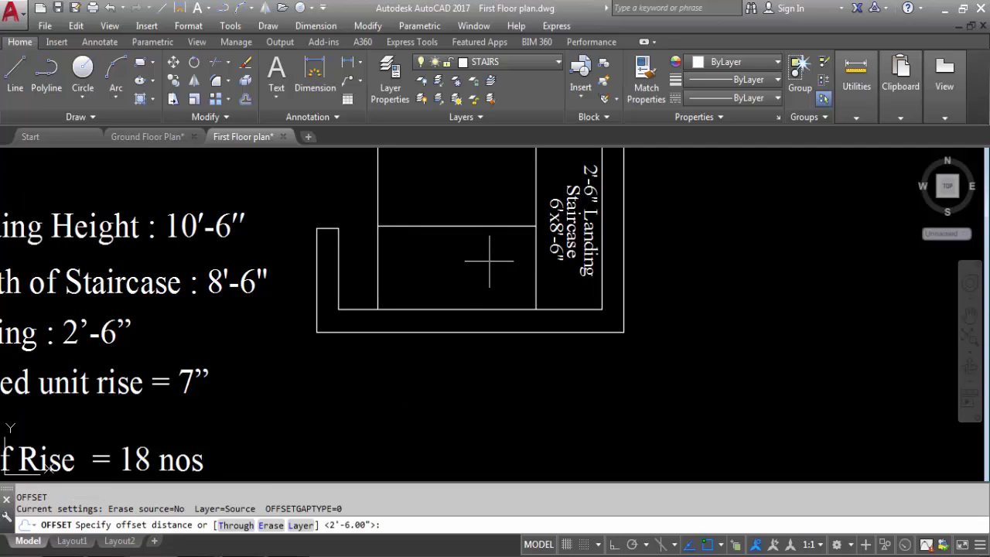
pyautogui.write('1')
pyautogui.press('Return')
pyautogui.click(495, 226)
pyautogui.click(494, 166)
pyautogui.scroll(3, 495, 223)
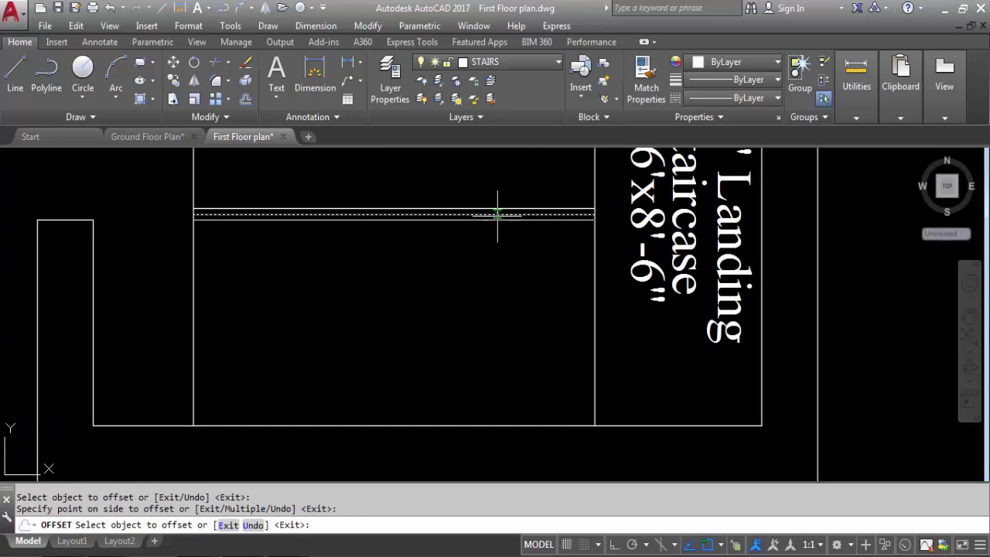
# Delete the original centre line between the two 1" offset lines.
pyautogui.press('Escape')
pyautogui.click(481, 213)
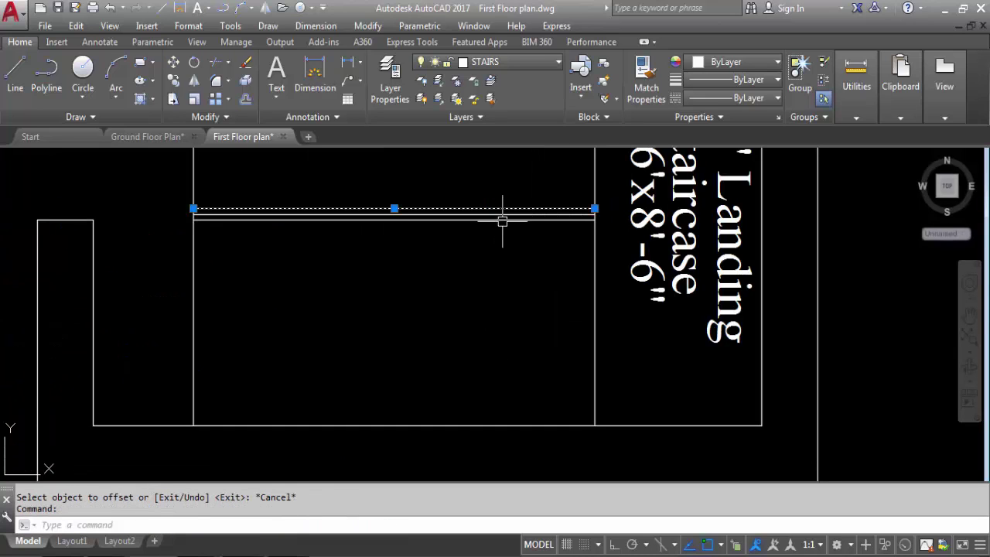
pyautogui.press('Escape')
pyautogui.scroll(5, 491, 212)
pyautogui.click(490, 206)
pyautogui.press('Delete')
pyautogui.scroll(-4, 447, 268)
# Trim the landing edge and the start line inside the narrow gap between the two flights.
pyautogui.write('TRIM')
pyautogui.press('Return')
pyautogui.press('Return')
pyautogui.click(495, 239)
pyautogui.scroll(4, 544, 248)
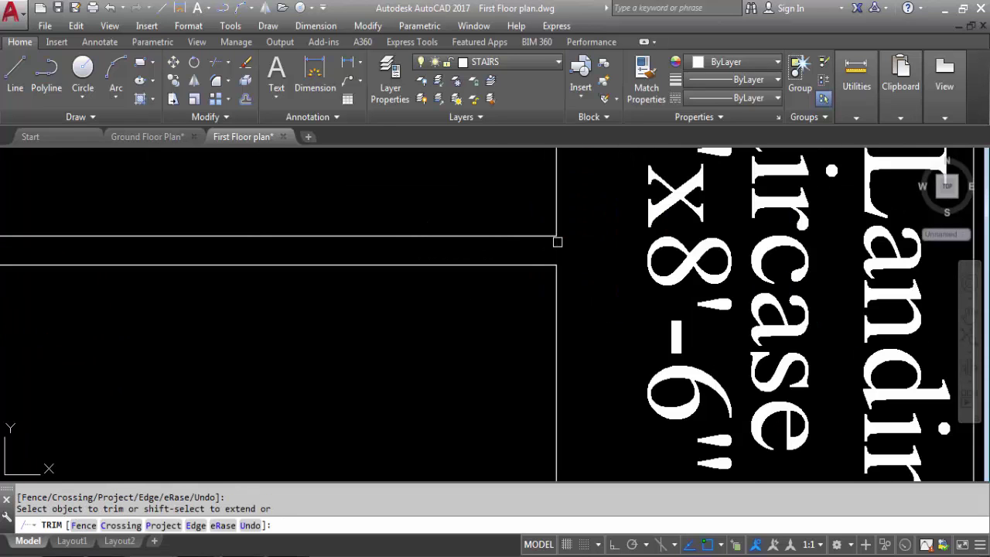
pyautogui.scroll(-4, 353, 265)
pyautogui.click(360, 267)
pyautogui.scroll(4, 360, 263)
pyautogui.press('Escape')
# Offset the lower flight's start line repeatedly by 9" toward the landing to draw its seven inner tread lines.
pyautogui.scroll(-4, 352, 230)
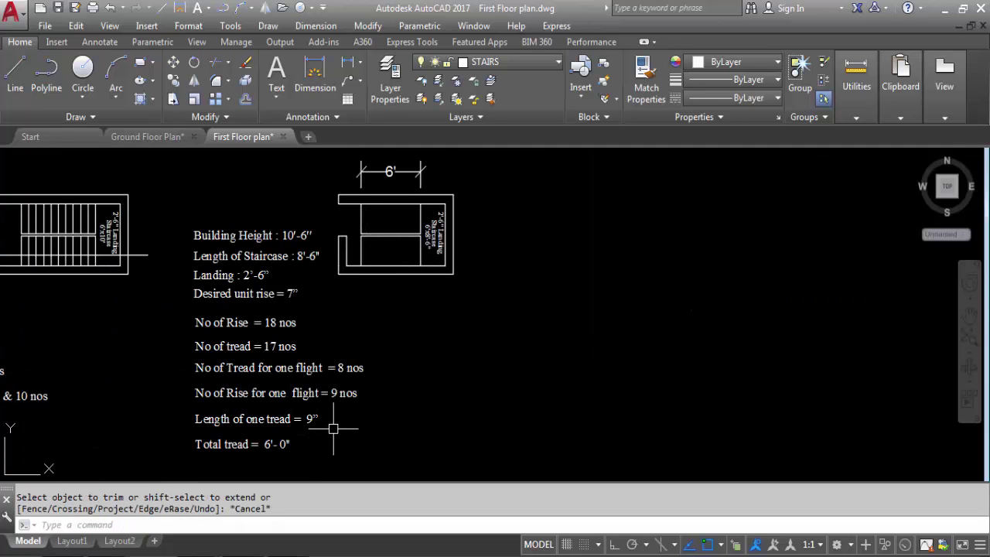
pyautogui.scroll(4, 378, 215)
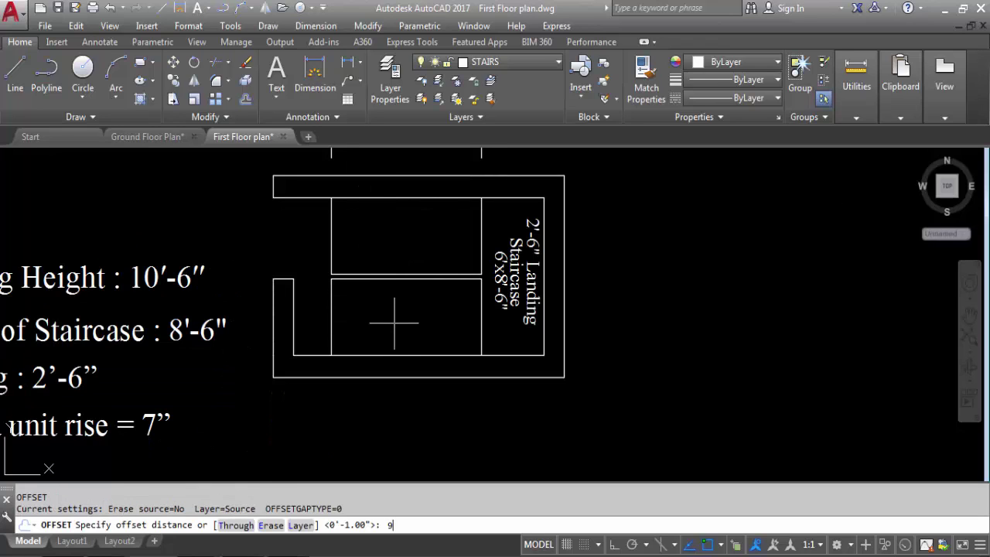
pyautogui.press('Return')
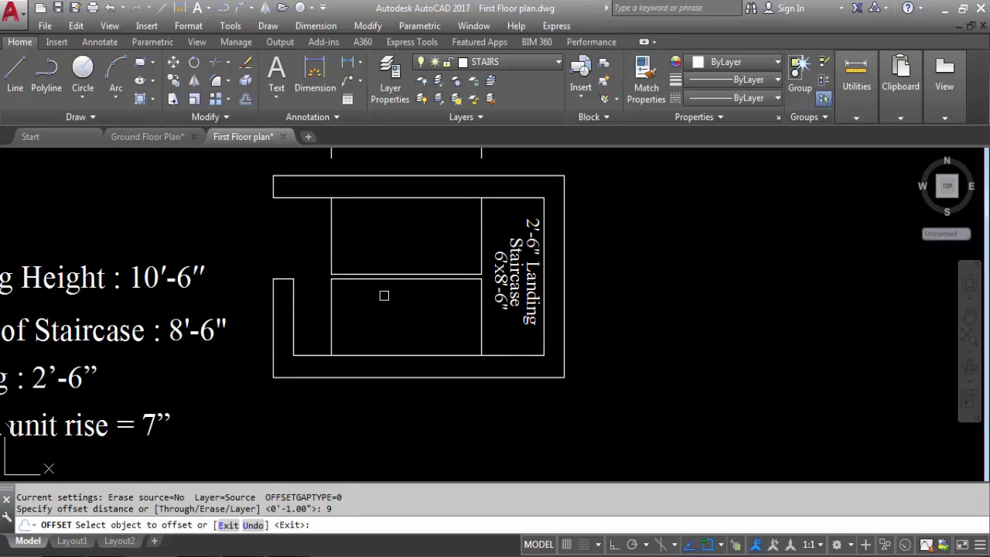
pyautogui.click(332, 306)
pyautogui.click(413, 316)
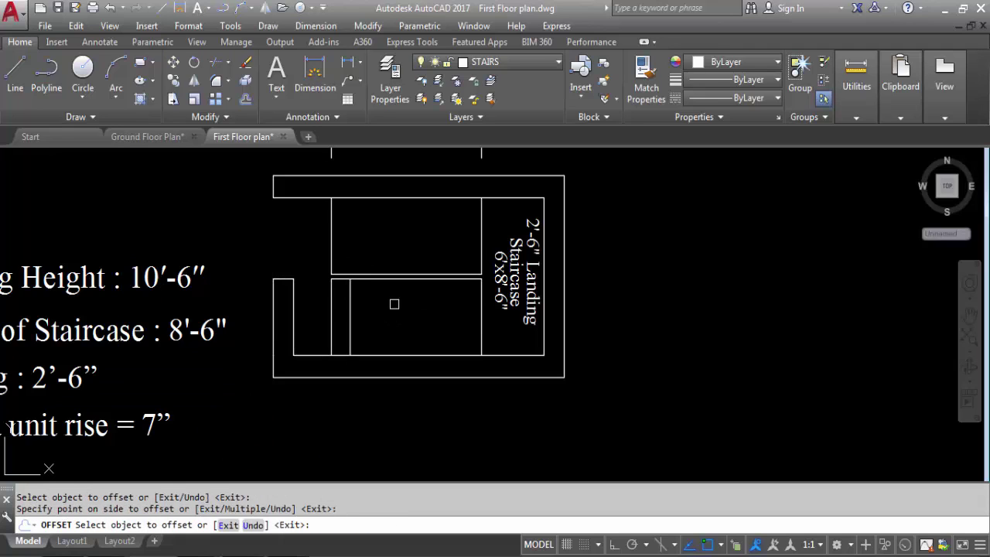
pyautogui.click(350, 305)
pyautogui.click(399, 309)
pyautogui.click(370, 310)
pyautogui.click(391, 314)
pyautogui.click(388, 316)
pyautogui.click(403, 318)
pyautogui.click(405, 318)
pyautogui.click(422, 319)
pyautogui.click(425, 320)
pyautogui.click(438, 319)
pyautogui.click(443, 318)
pyautogui.click(464, 329)
pyautogui.scroll(-4, 438, 197)
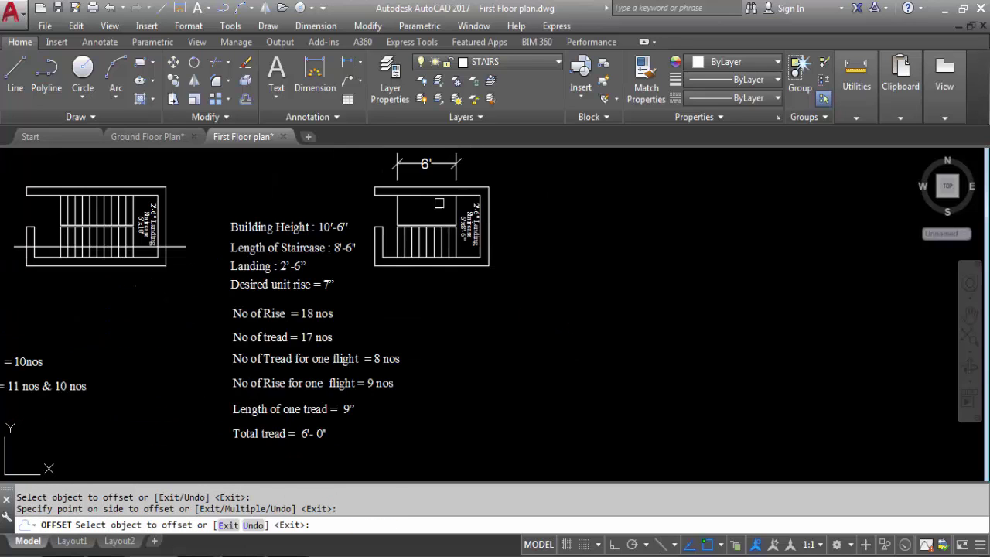
pyautogui.click(466, 219)
pyautogui.scroll(4, 469, 214)
pyautogui.scroll(-4, 453, 251)
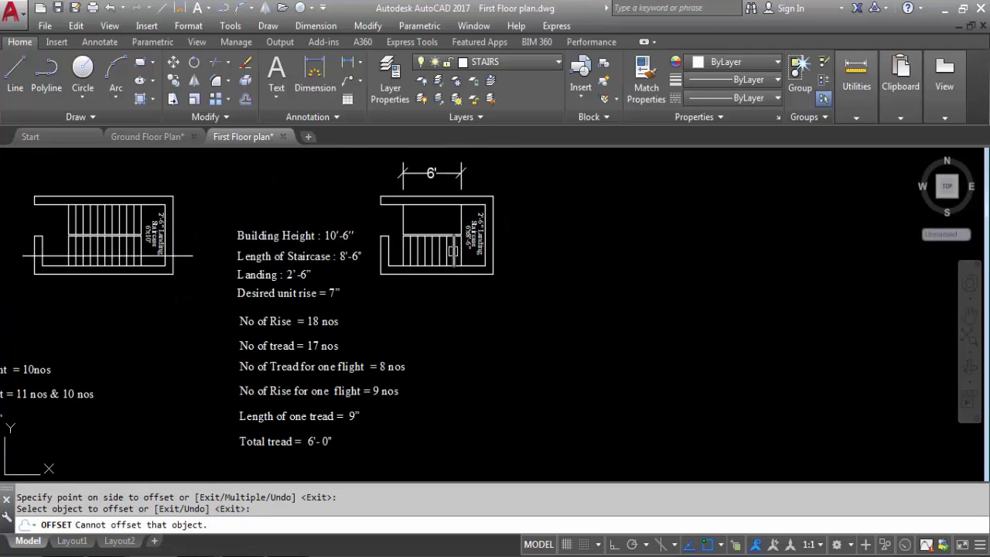
pyautogui.click(406, 394)
pyautogui.click(245, 380)
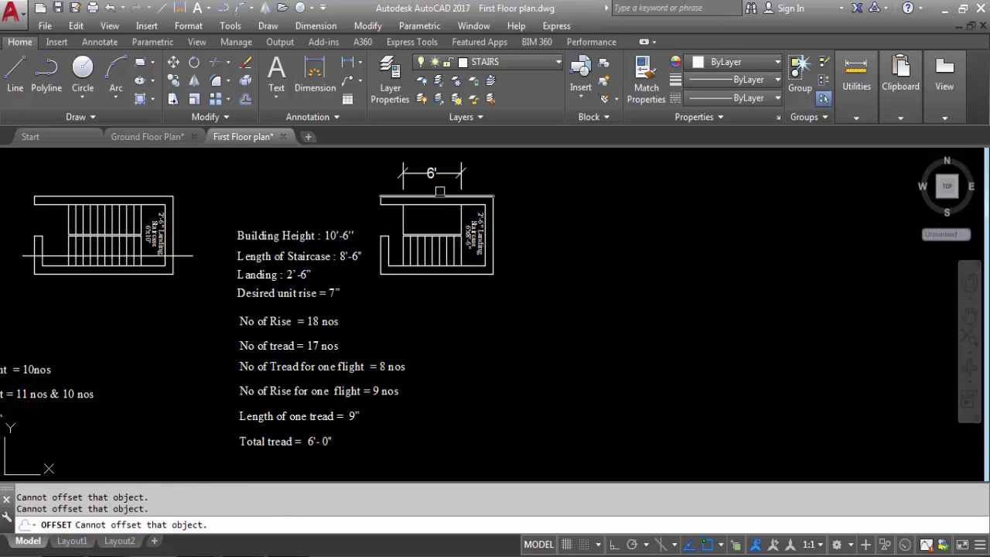
# Mirror the lower flight's seven inner tread lines horizontally into the upper flight, keeping the originals.
pyautogui.scroll(4, 440, 193)
pyautogui.press('Escape')
pyautogui.click(448, 333)
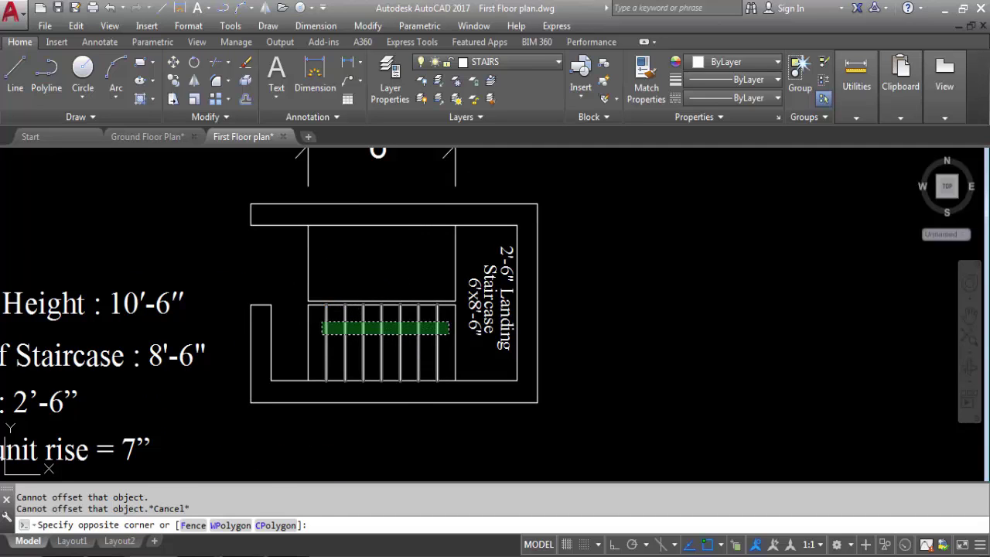
pyautogui.click(322, 321)
pyautogui.write('M')
pyautogui.press('Return')
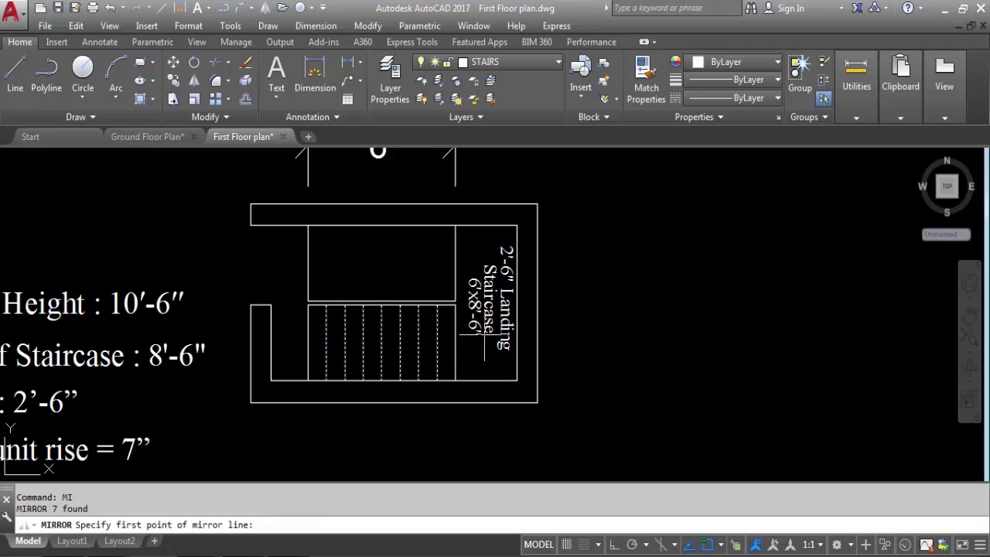
pyautogui.click(517, 304)
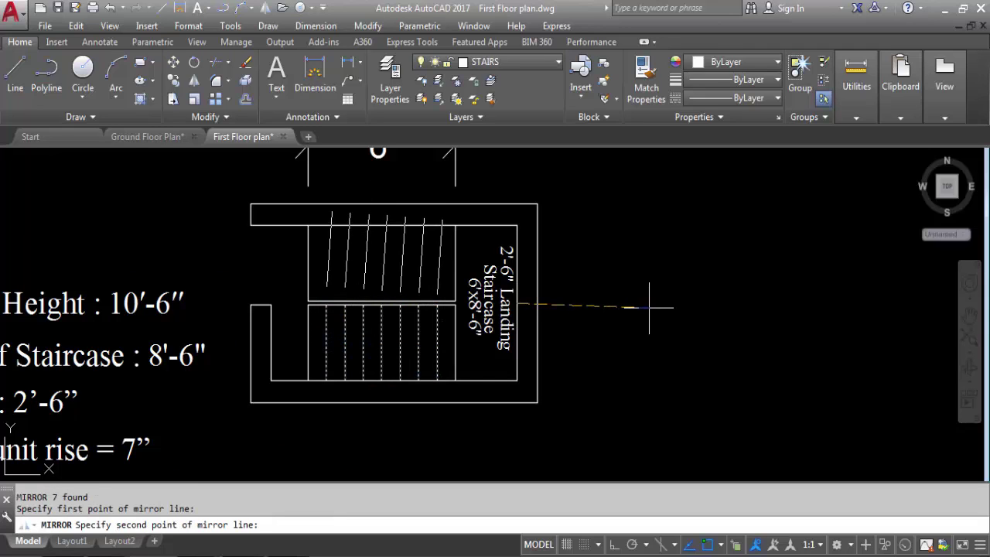
pyautogui.press('F8')
pyautogui.click(692, 315)
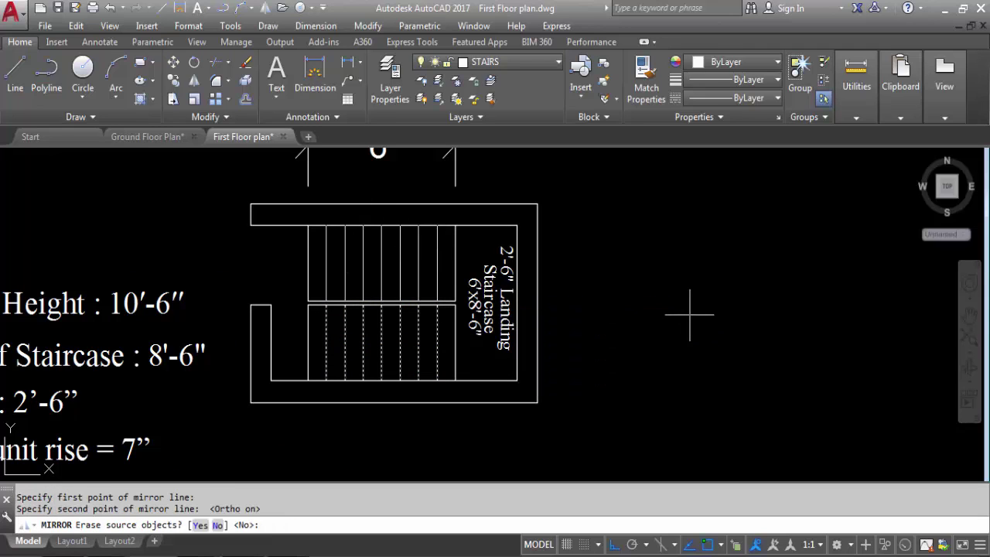
pyautogui.press('Return')
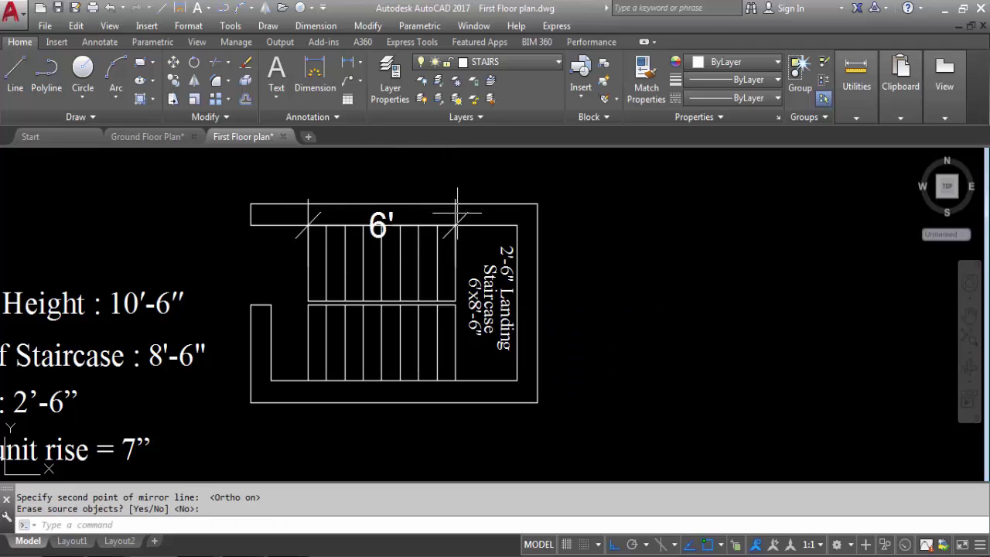
# Delete the 6' dimension from the 6'x8'-6" staircase plan.
pyautogui.click(361, 212)
pyautogui.press('Delete')
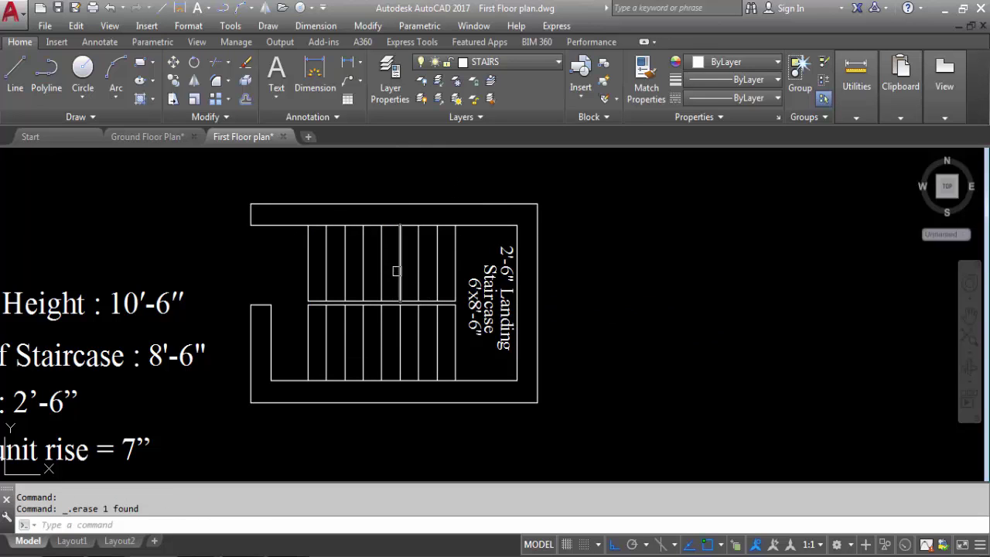
pyautogui.scroll(-2, 422, 276)
pyautogui.scroll(2, 396, 274)
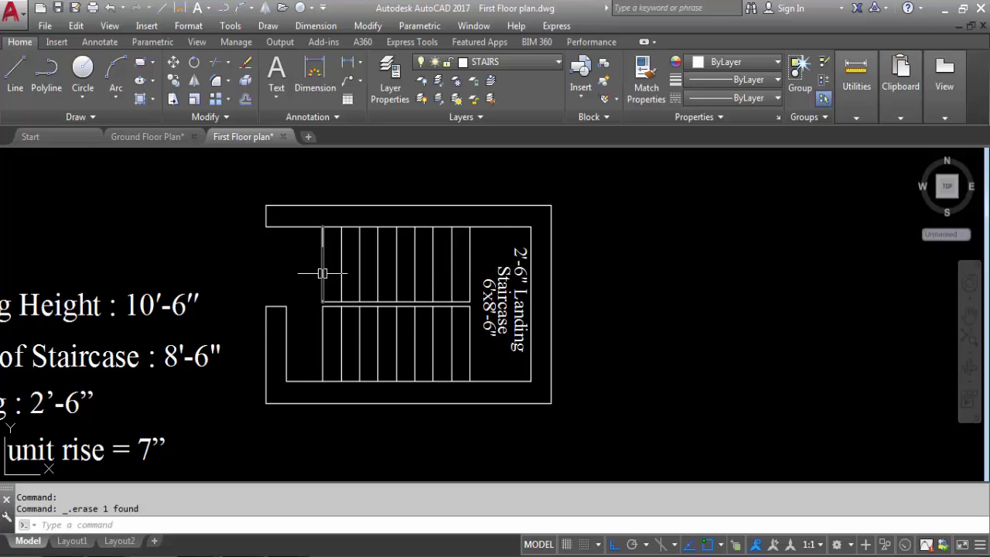
pyautogui.scroll(-4, 344, 216)
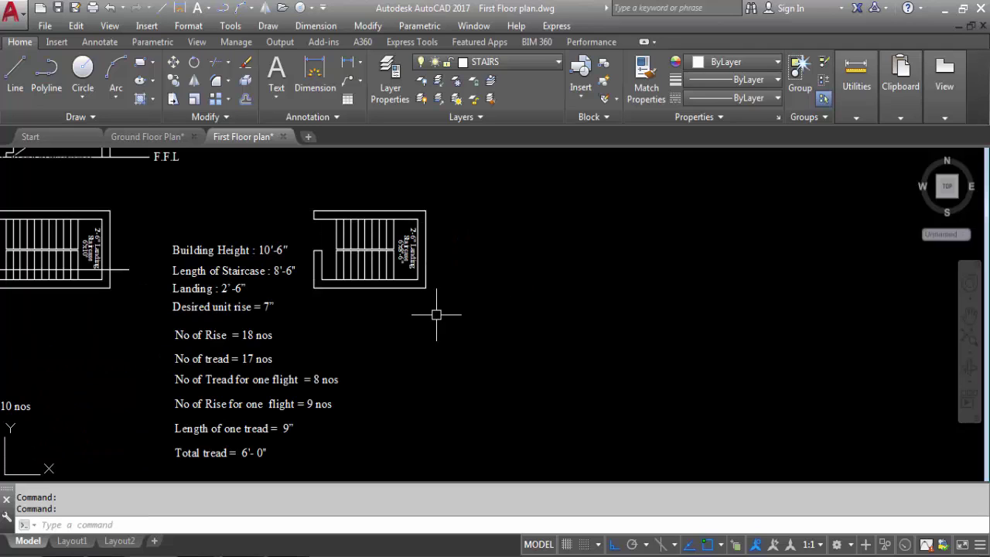
pyautogui.scroll(2, 327, 210)
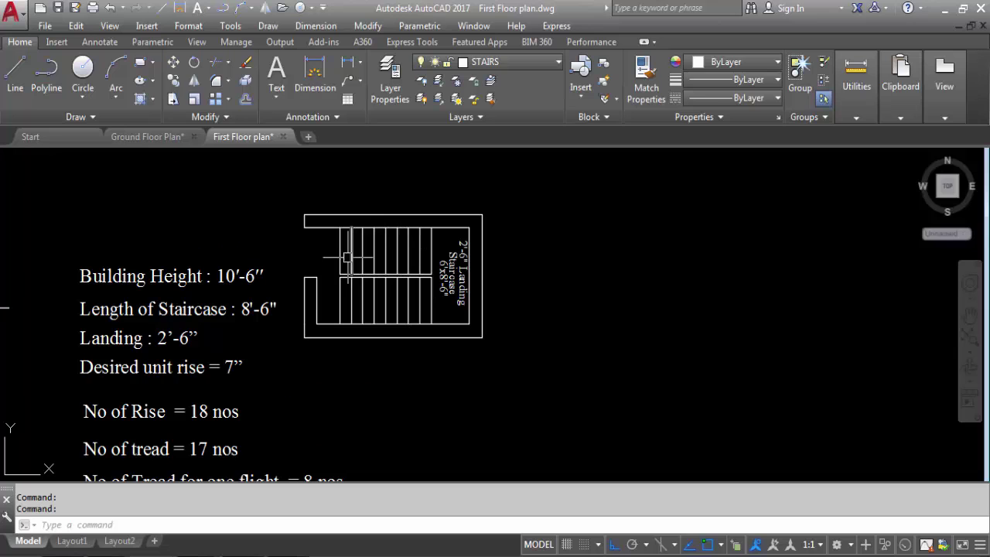
pyautogui.scroll(-1, 371, 193)
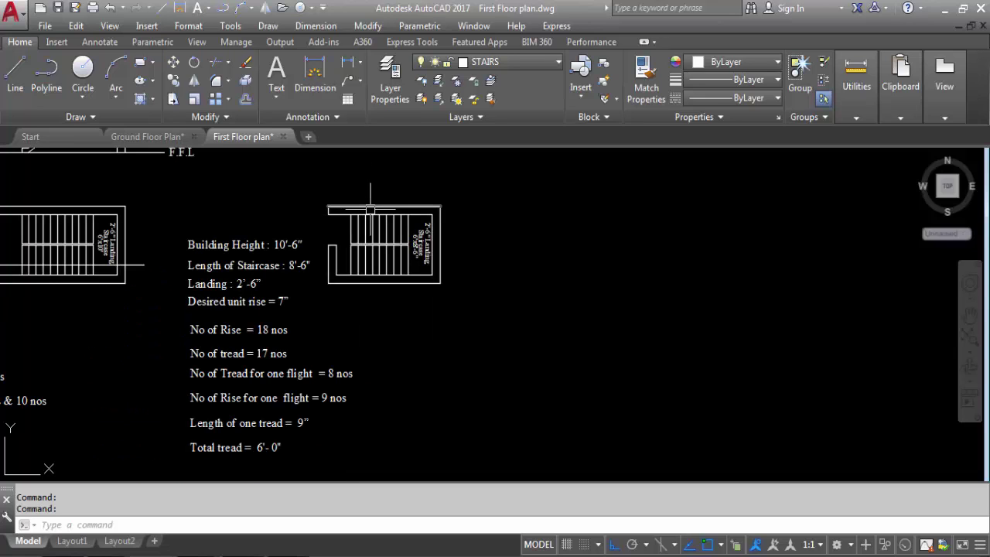
pyautogui.scroll(1, 224, 347)
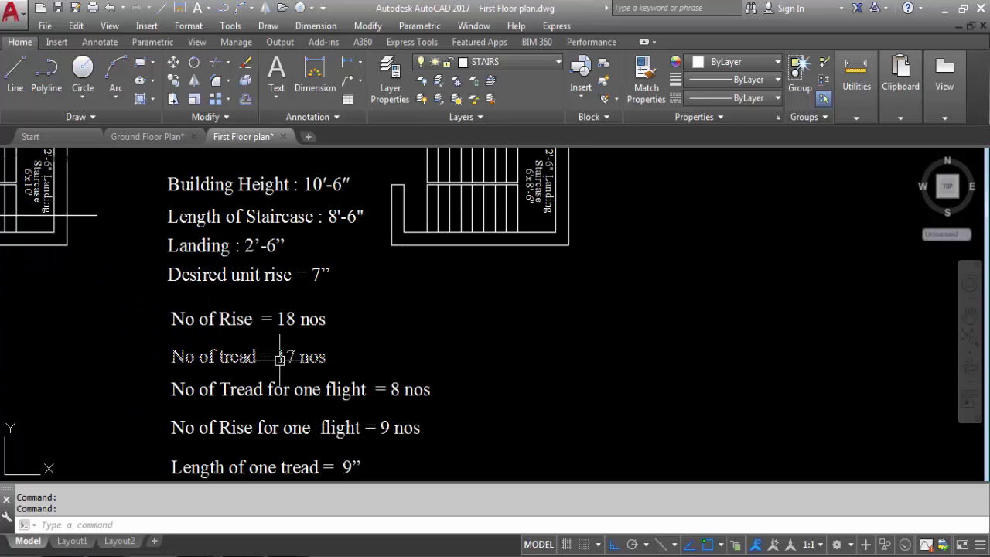
pyautogui.scroll(-1, 340, 377)
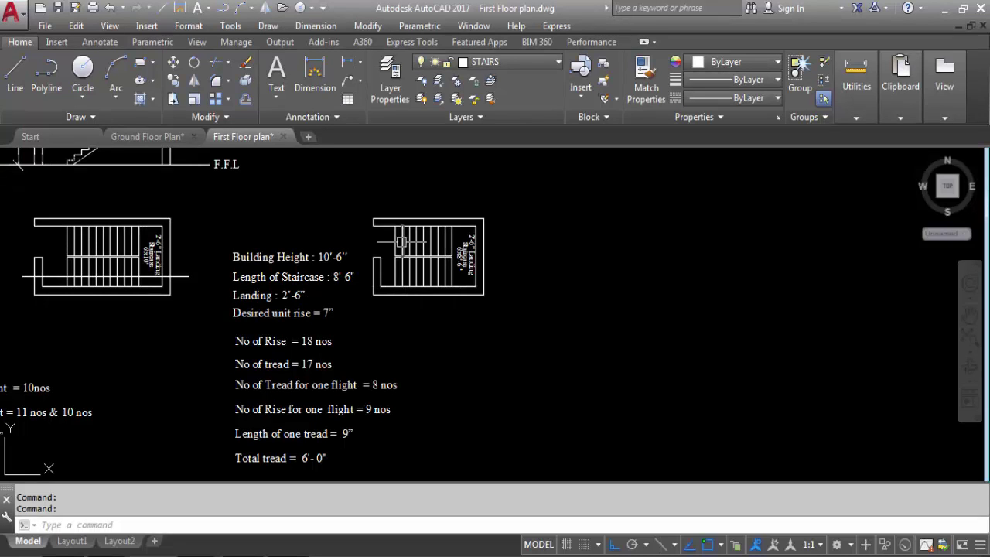
# Offset the upper flight's start line by 9" away from the landing to add one more tread.
pyautogui.scroll(4, 394, 240)
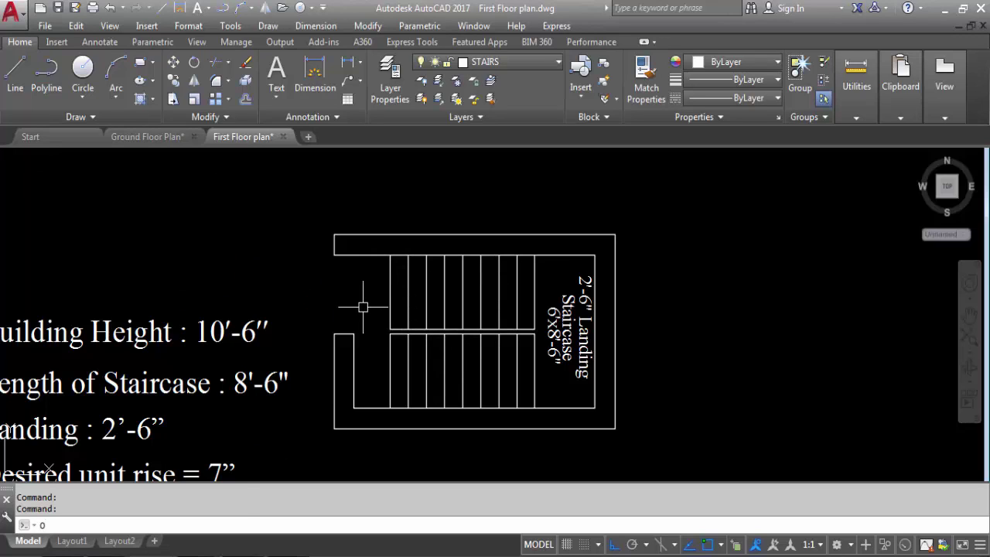
pyautogui.press('Return')
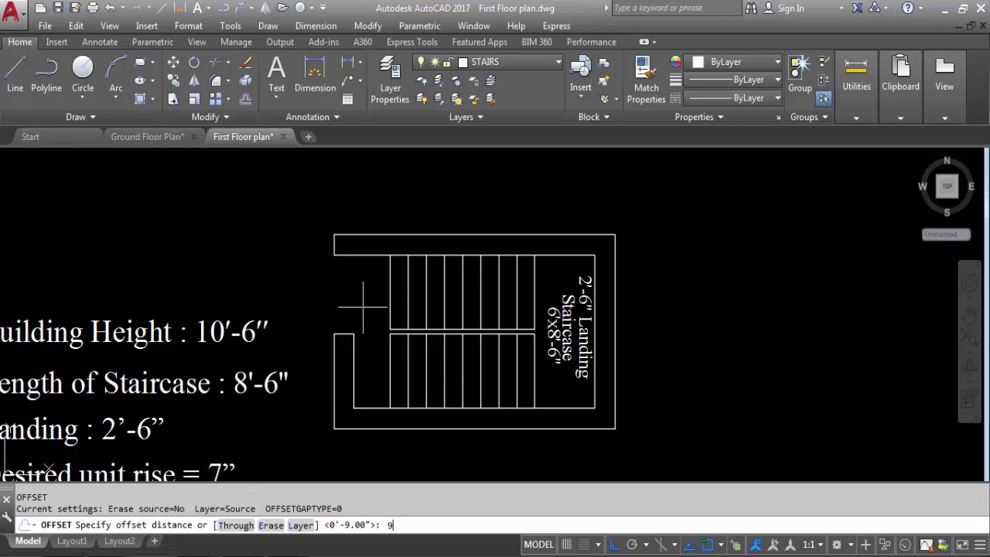
pyautogui.write('9')
pyautogui.press('Return')
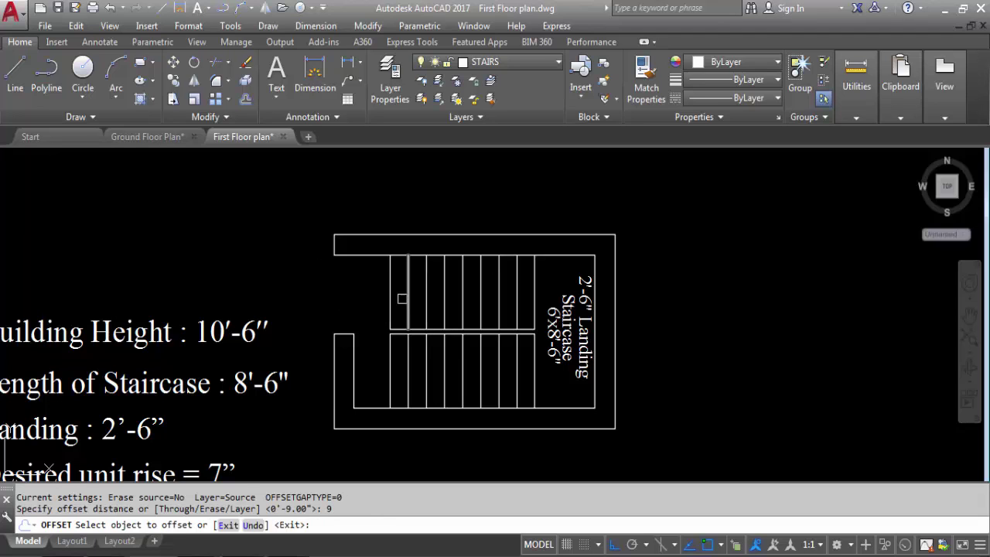
pyautogui.click(391, 297)
pyautogui.scroll(3, 338, 296)
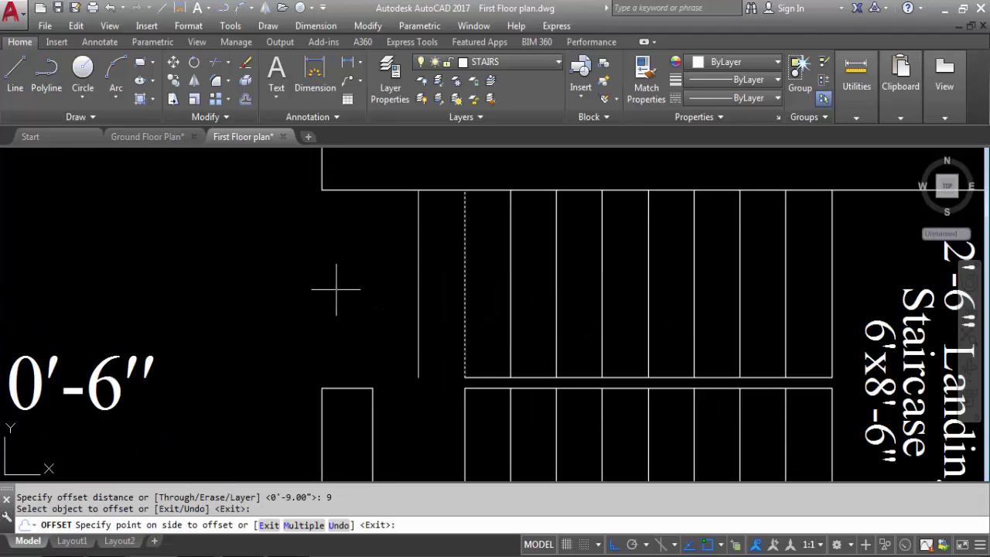
pyautogui.click(338, 297)
pyautogui.press('Escape')
# Extend the upper flight's inner edge line to meet the added tread line.
pyautogui.write('EX')
pyautogui.press('Return')
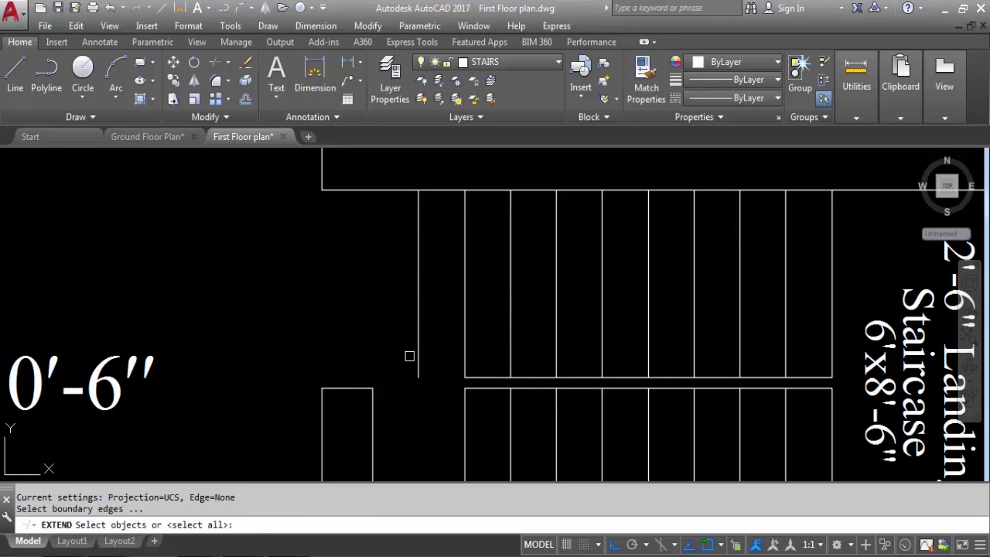
pyautogui.click(419, 348)
pyautogui.press('Return')
pyautogui.click(486, 390)
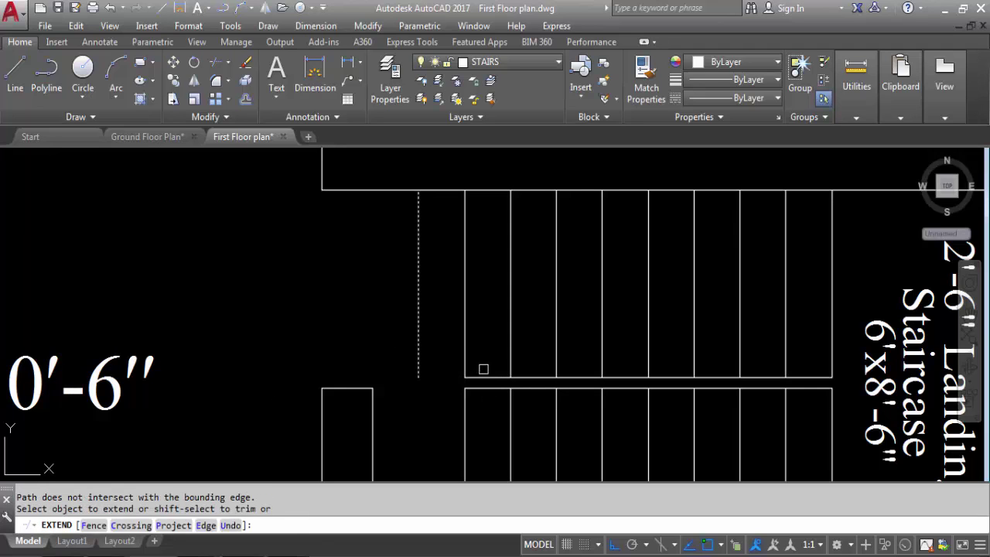
pyautogui.click(482, 378)
pyautogui.click(420, 260)
pyautogui.click(438, 274)
pyautogui.press('Escape')
pyautogui.scroll(-3, 437, 275)
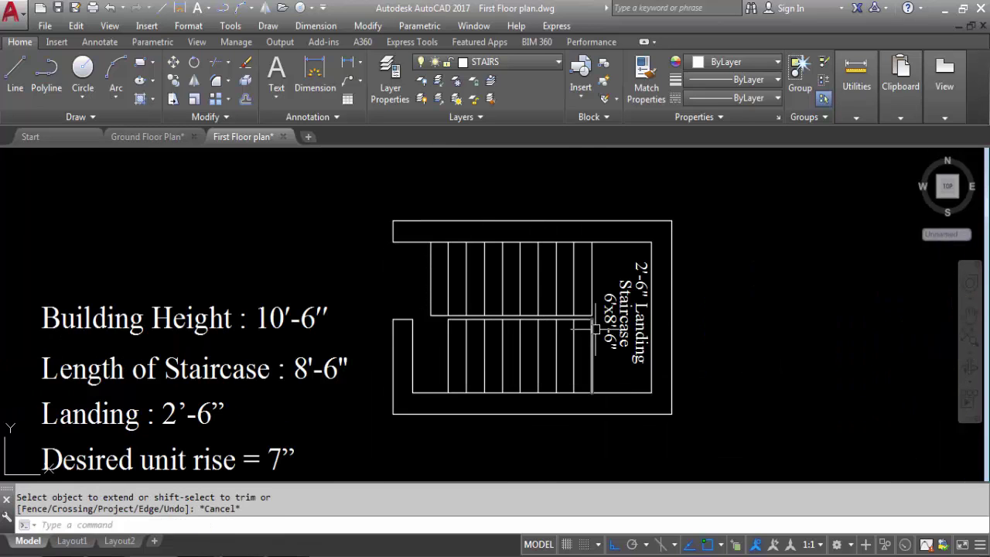
# Check the 6'x8'-6" staircase plan's treads against the rise and tread calculation and the first staircase.
pyautogui.scroll(2, 626, 249)
pyautogui.scroll(-2, 353, 378)
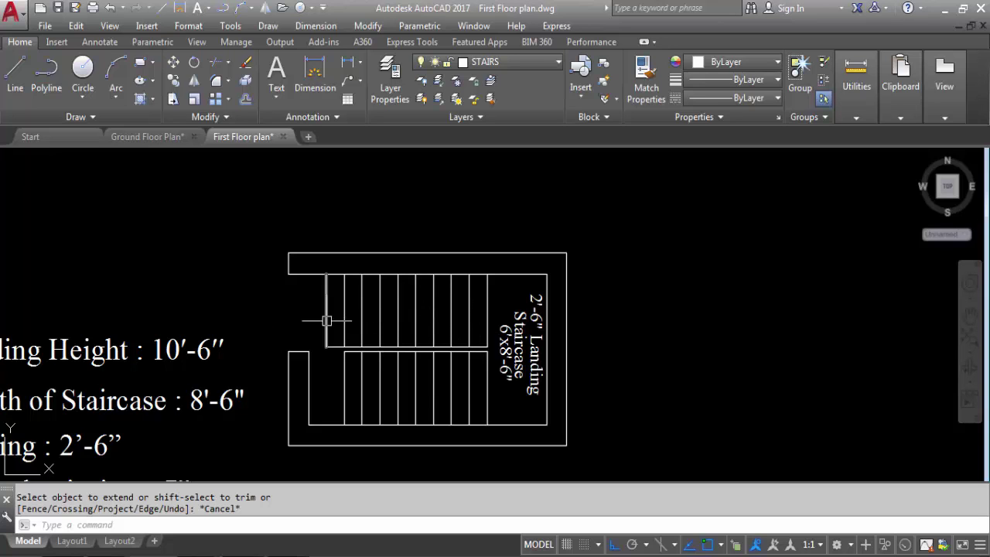
pyautogui.scroll(-5, 325, 312)
pyautogui.scroll(2, 303, 297)
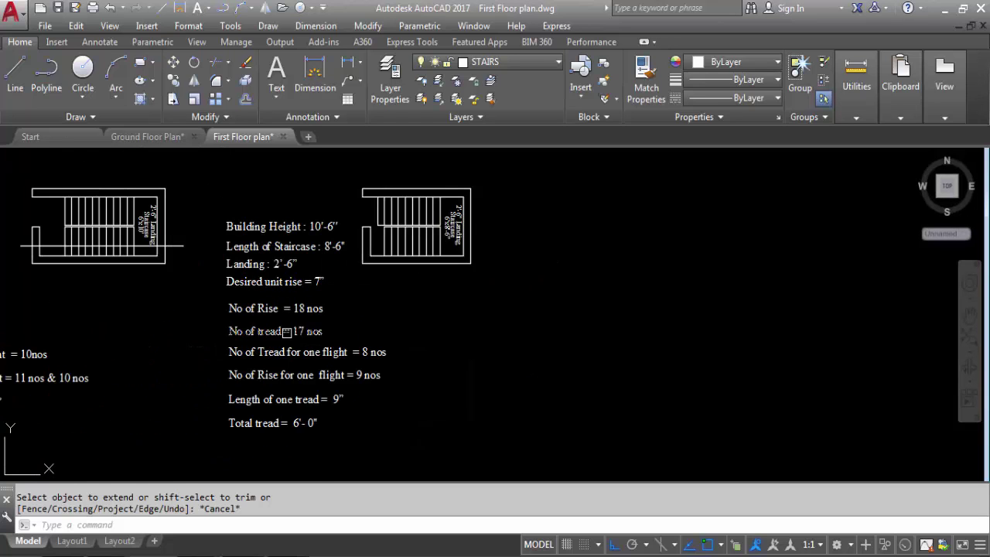
pyautogui.scroll(2, 297, 333)
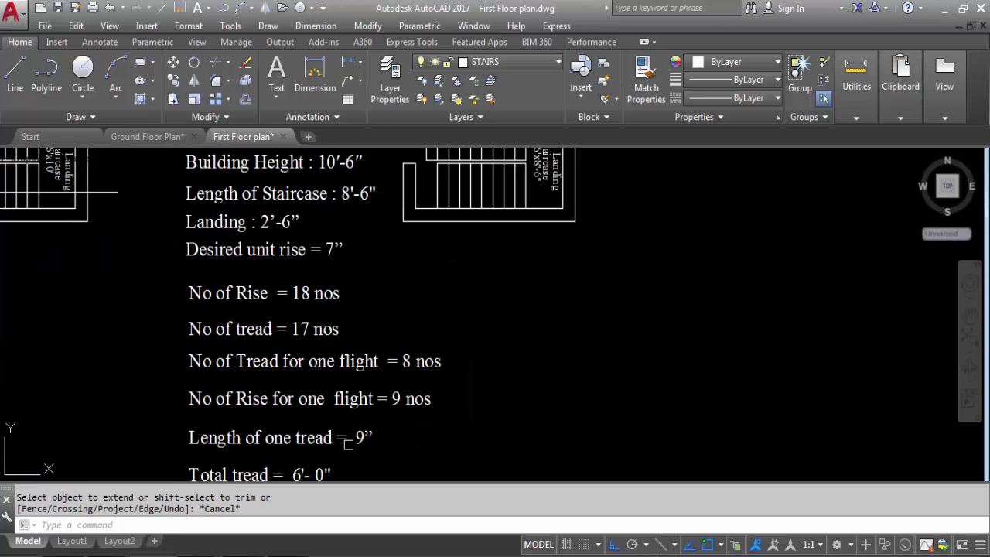
pyautogui.scroll(-4, 332, 391)
pyautogui.scroll(2, 405, 328)
pyautogui.scroll(-2, 456, 325)
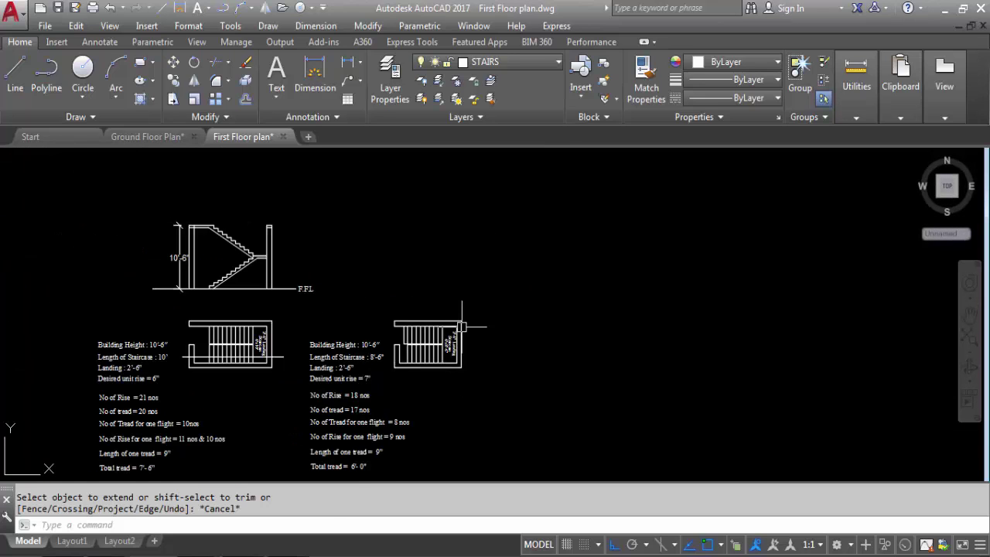
# Draw a horizontal section line through the lower flight of the 6'x8'-6" plan, extending past both outer walls.
pyautogui.scroll(3, 510, 370)
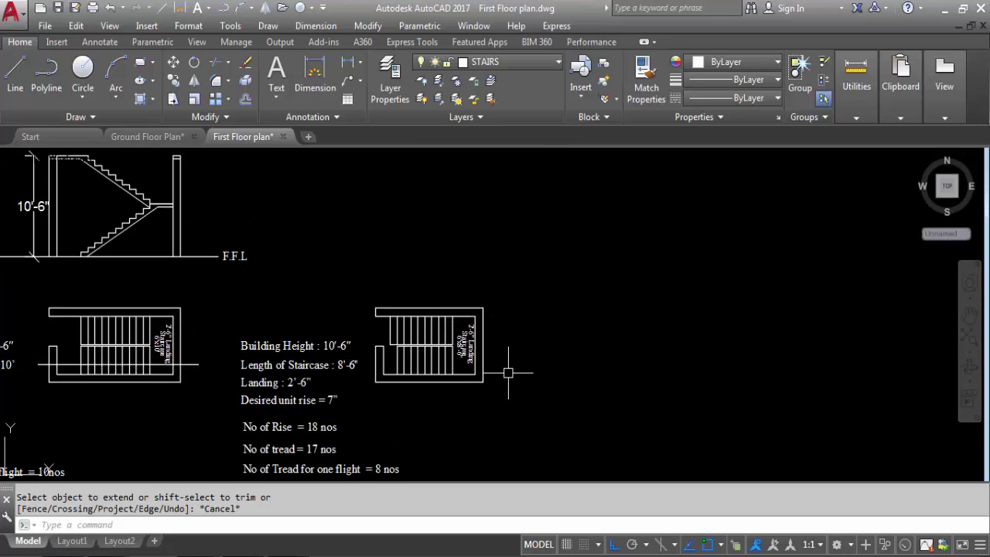
pyautogui.write('L')
pyautogui.press('Return')
pyautogui.scroll(6, 414, 351)
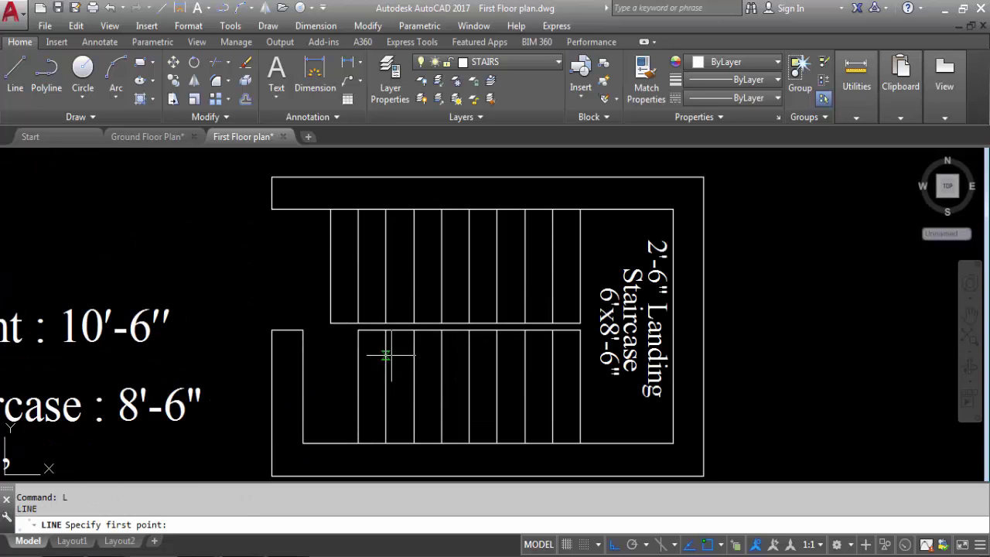
pyautogui.scroll(-1, 263, 340)
pyautogui.click(254, 360)
pyautogui.scroll(-3, 449, 360)
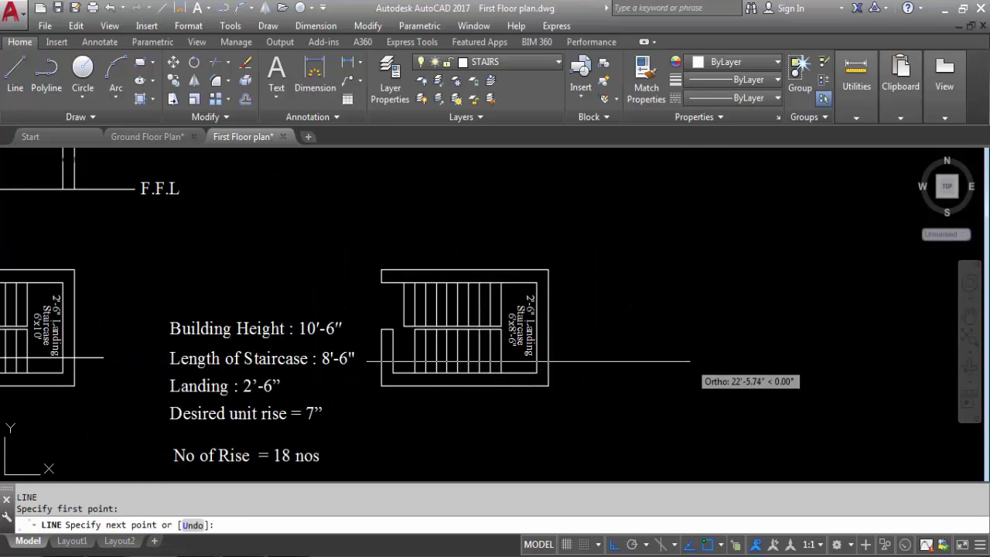
pyautogui.click(612, 361)
pyautogui.press('Escape')
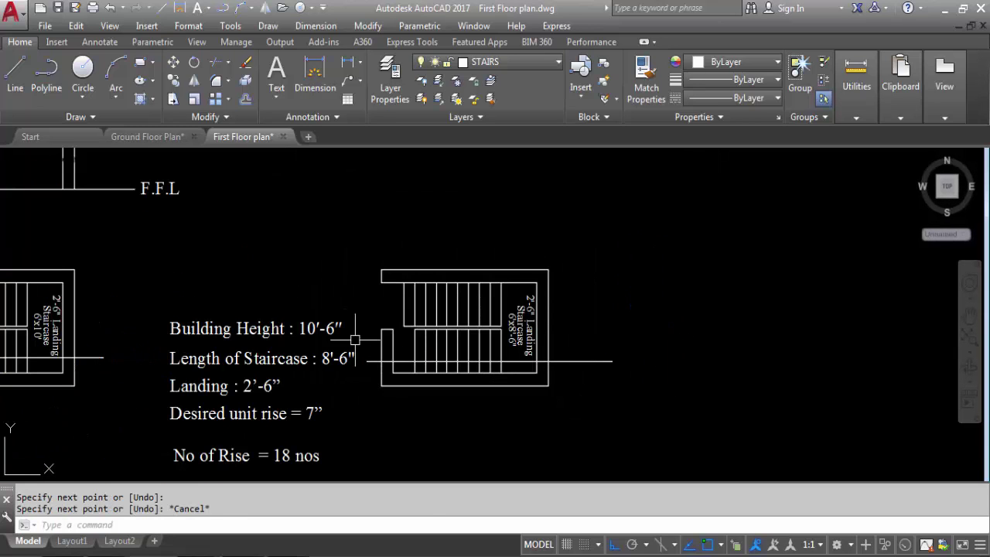
# Draw a horizontal floor line above the 6'x8'-6" plan, level with the first section's F.F.L line.
pyautogui.scroll(-2, 472, 398)
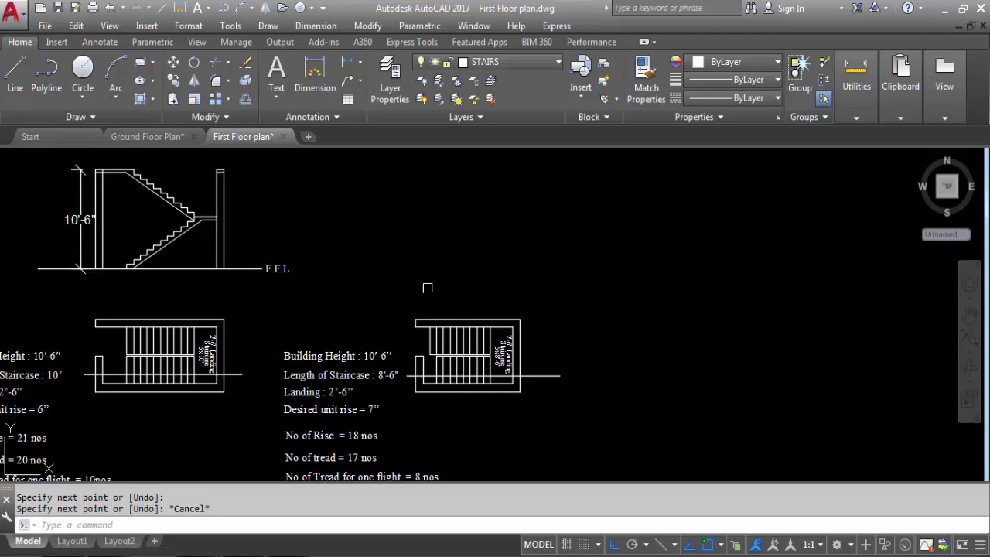
pyautogui.write('L')
pyautogui.press('Return')
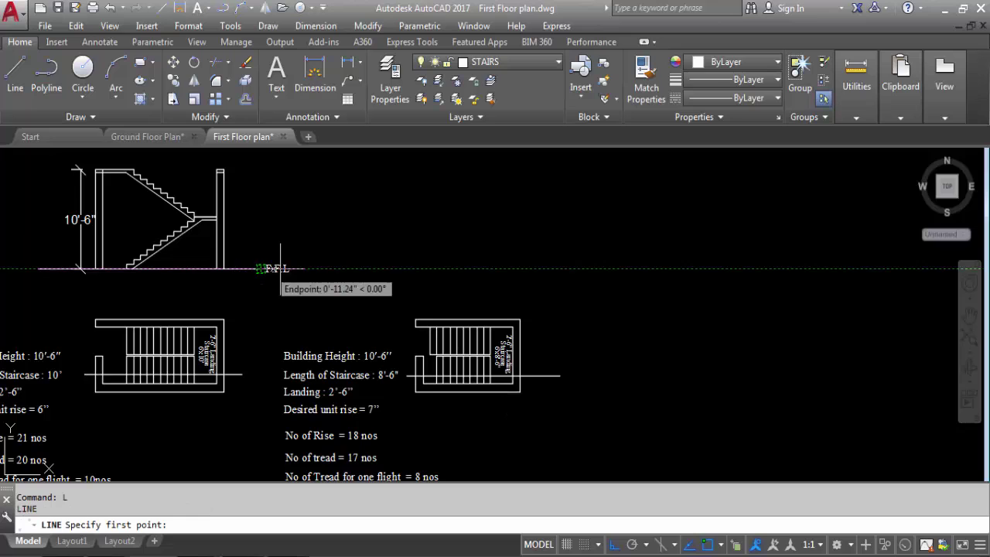
pyautogui.click(376, 269)
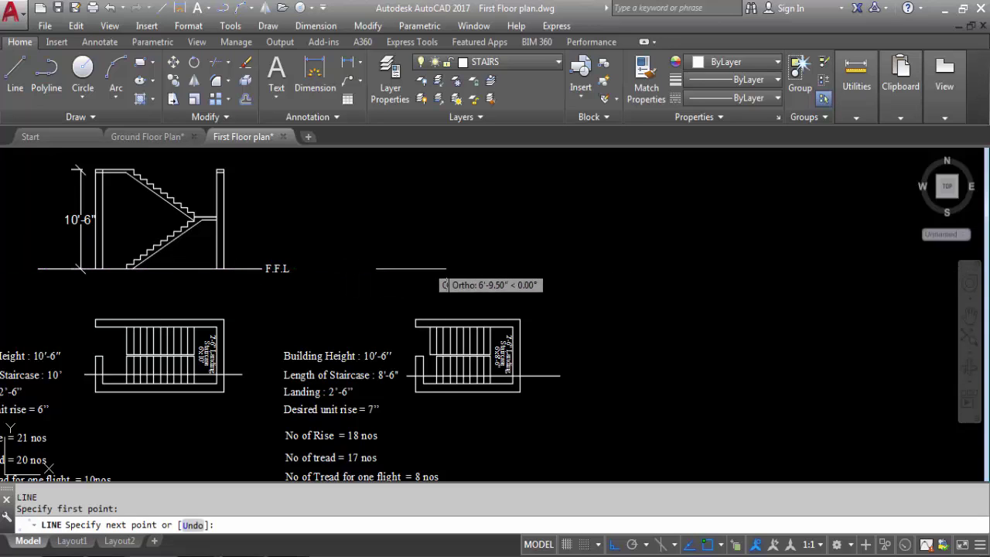
pyautogui.click(549, 267)
pyautogui.press('Escape')
# Copy the F.F.L label from the first section to the right end of the new floor line.
pyautogui.click(283, 269)
pyautogui.write('CO')
pyautogui.press('Return')
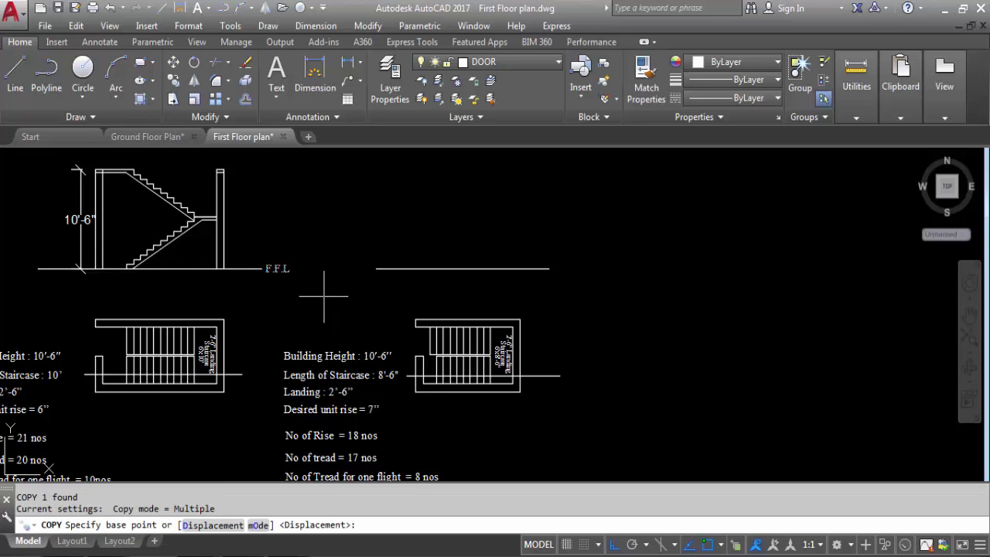
pyautogui.click(266, 268)
pyautogui.click(553, 269)
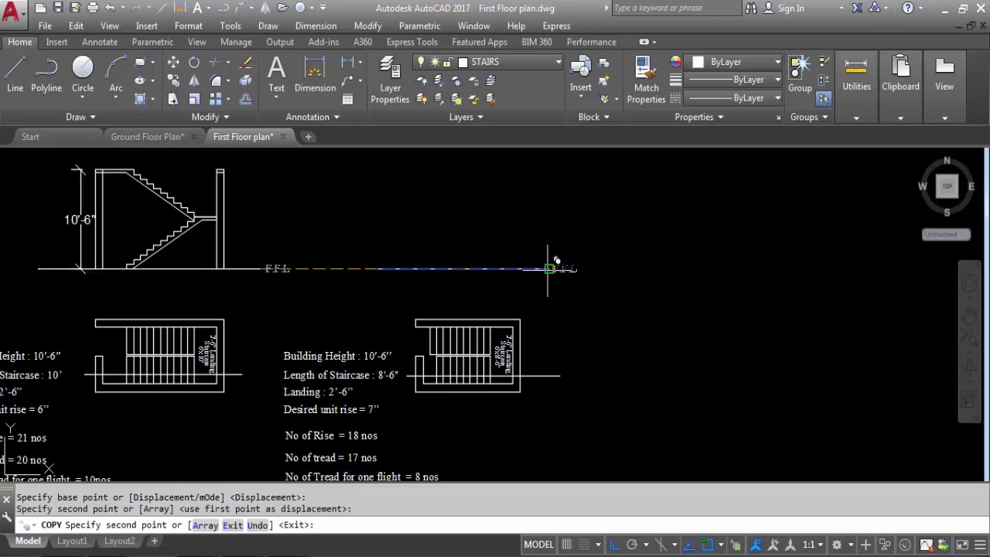
pyautogui.press('Escape')
# Place four vertical construction lines where the section line crosses the inner and outer faces of both end walls.
pyautogui.scroll(2, 454, 359)
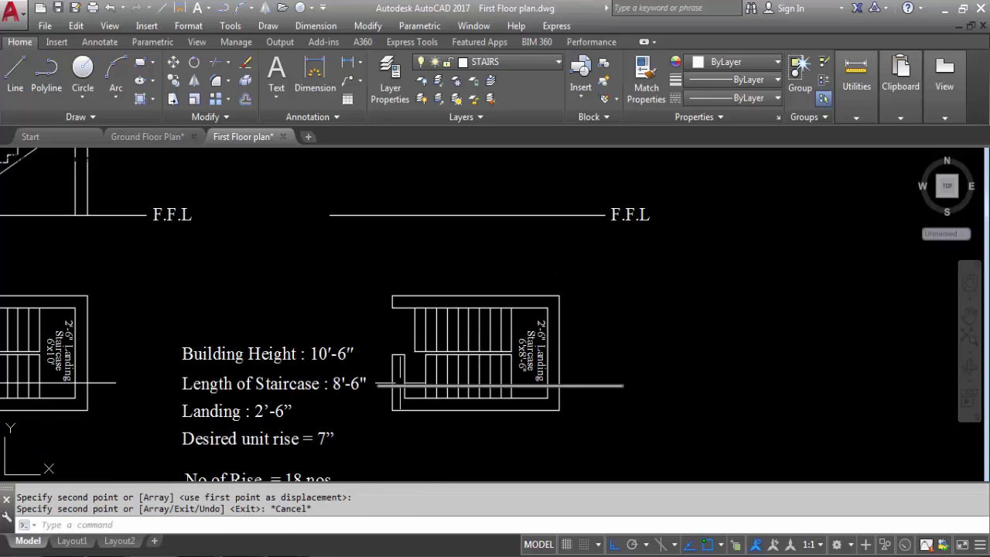
pyautogui.write('XL')
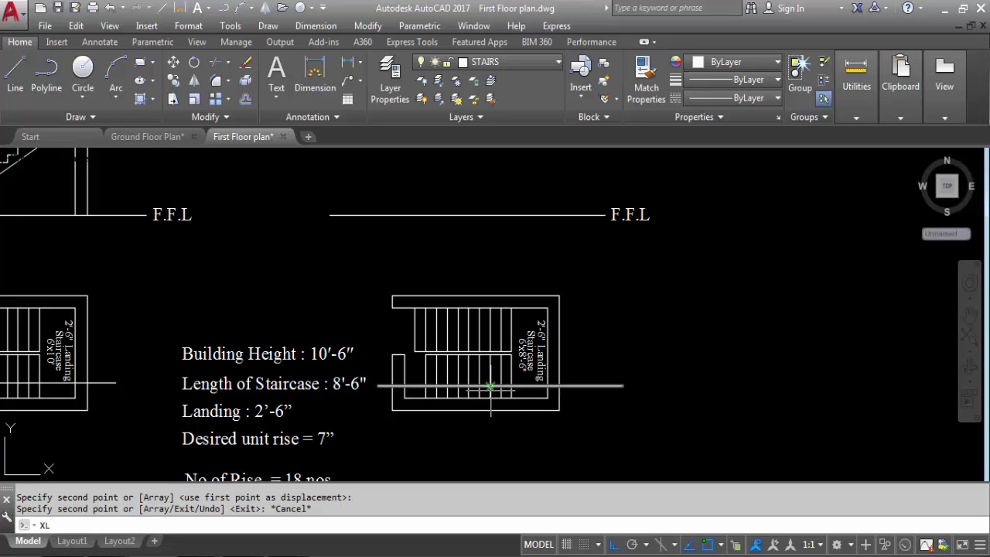
pyautogui.press('Return')
pyautogui.write('V')
pyautogui.press('Return')
pyautogui.scroll(4, 394, 387)
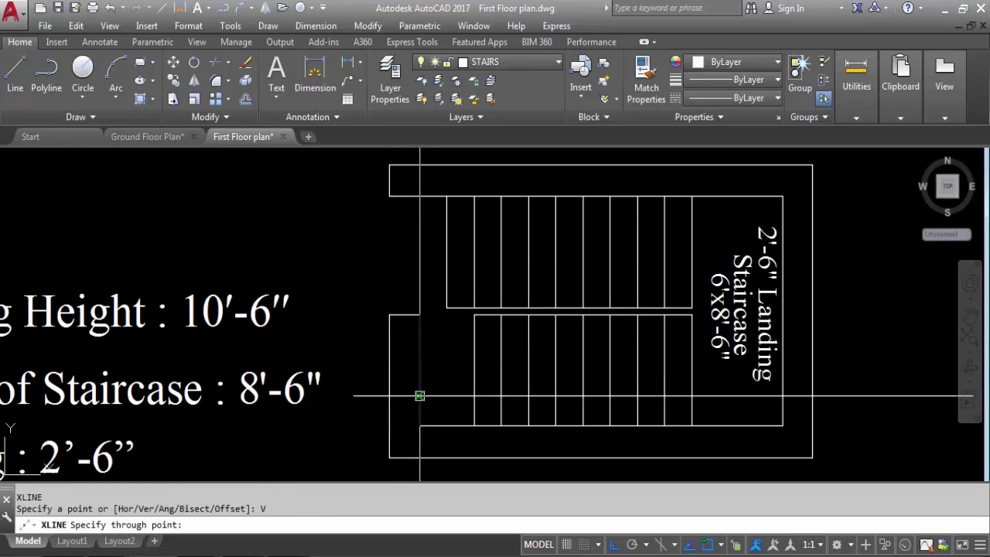
pyautogui.click(389, 395)
pyautogui.click(420, 395)
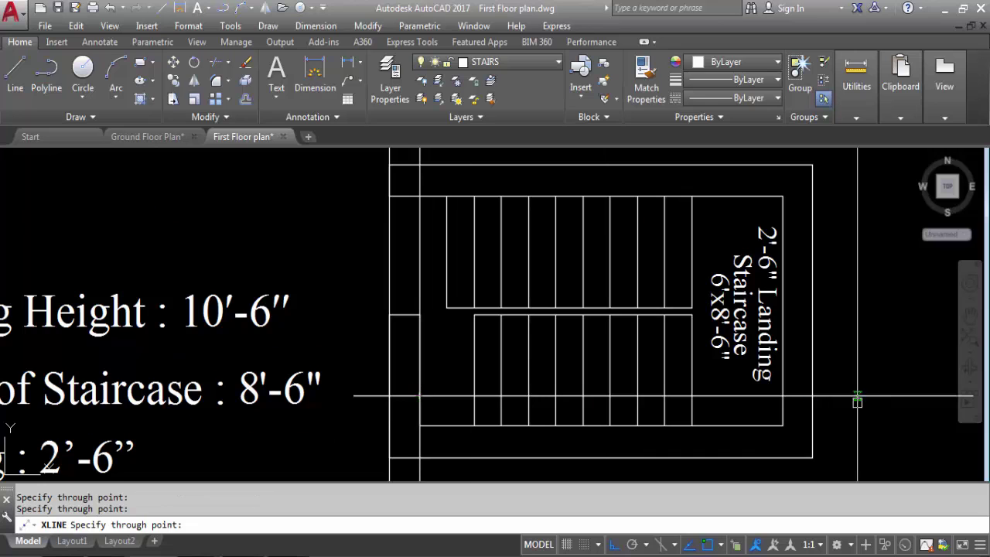
pyautogui.click(782, 395)
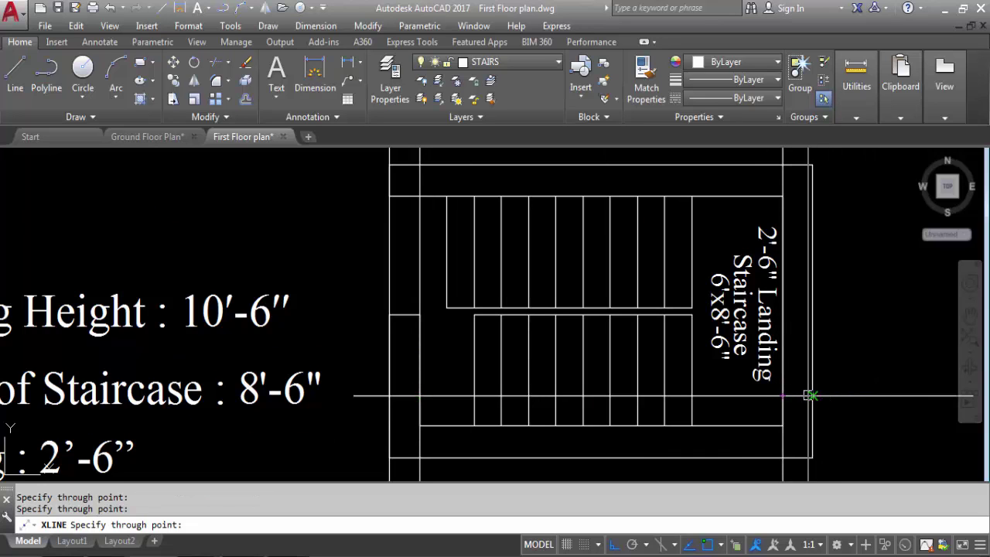
pyautogui.click(811, 395)
pyautogui.scroll(-4, 811, 395)
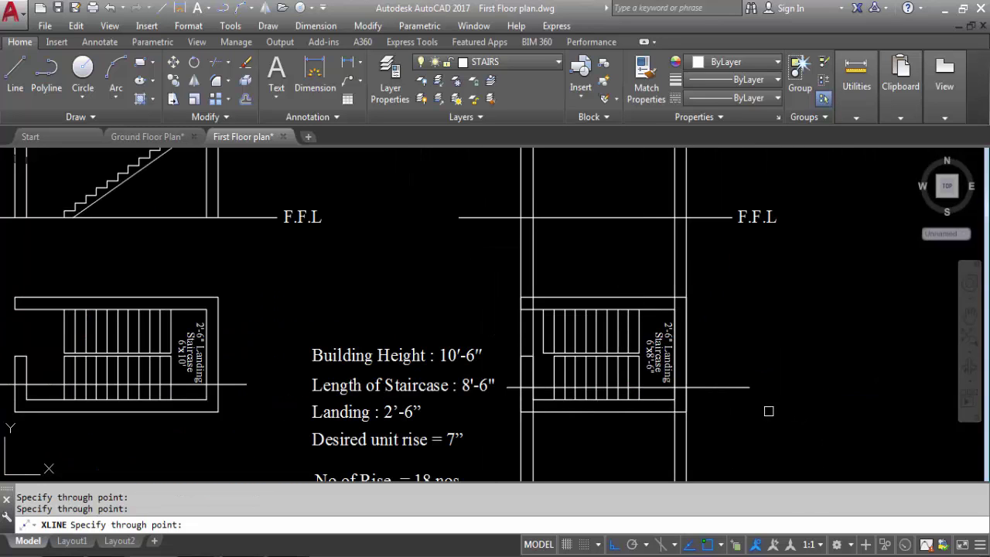
pyautogui.press('Escape')
# Trim the four vertical construction lines below the new floor line.
pyautogui.write('tr')
pyautogui.press('Return')
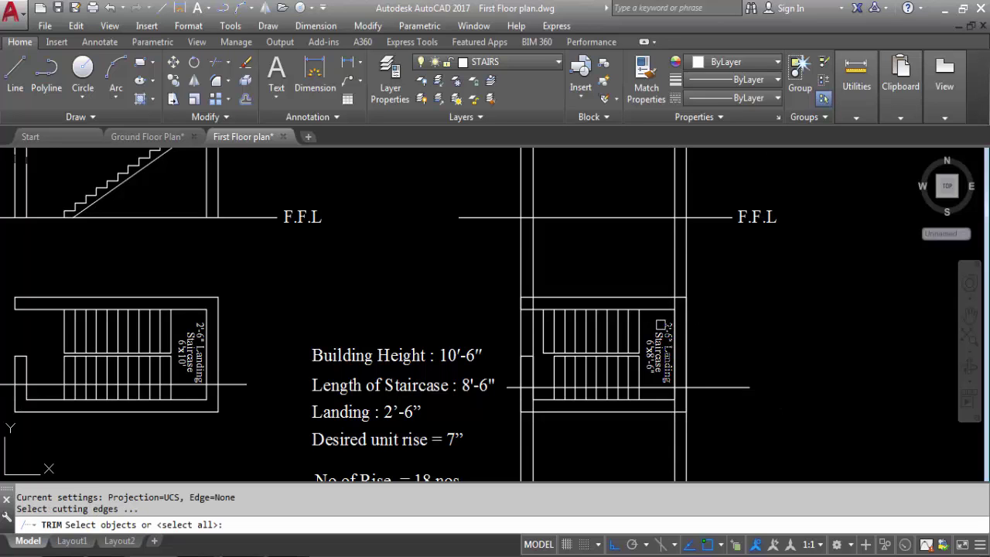
pyautogui.click(610, 217)
pyautogui.press('Return')
pyautogui.click(713, 240)
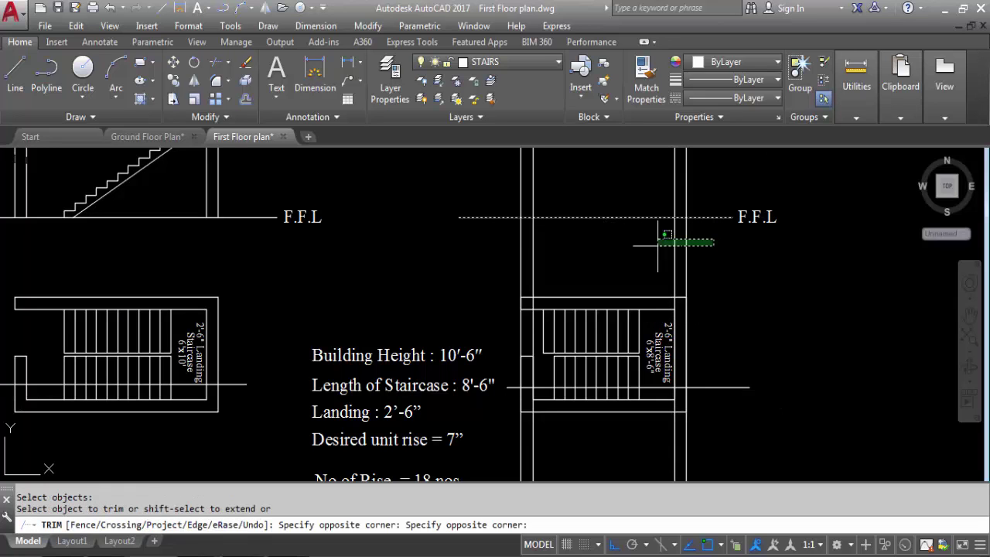
pyautogui.click(503, 263)
pyautogui.click(645, 290)
pyautogui.press('Escape')
pyautogui.scroll(-2, 601, 410)
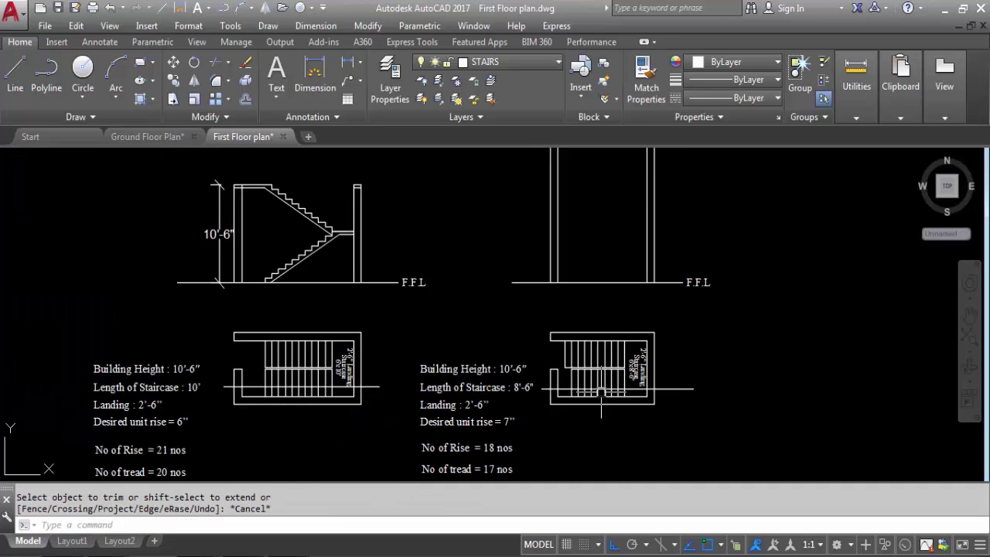
# Offset the second section's floor line upward by 10'6 to mark the building height.
pyautogui.scroll(1, 616, 167)
pyautogui.scroll(-1, 595, 279)
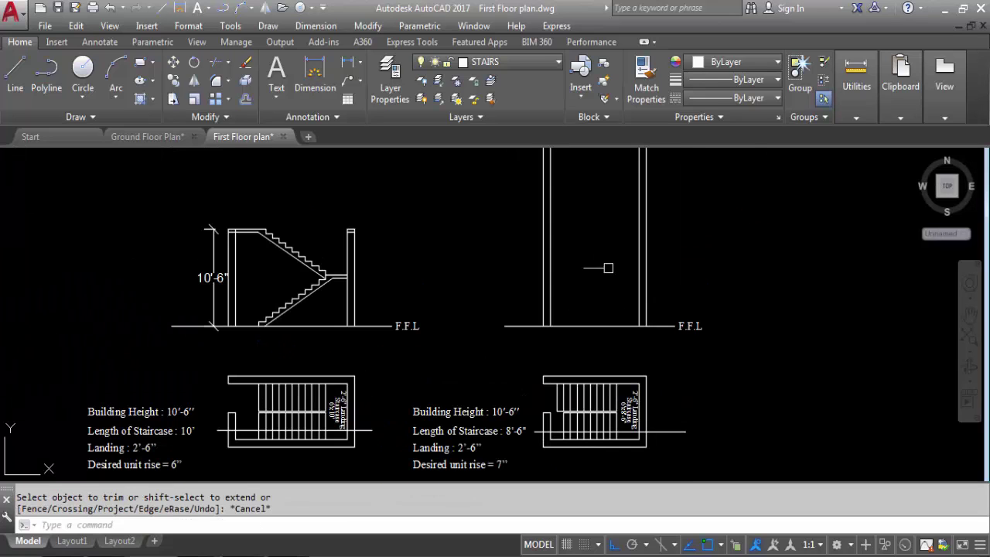
pyautogui.write('o')
pyautogui.press('Return')
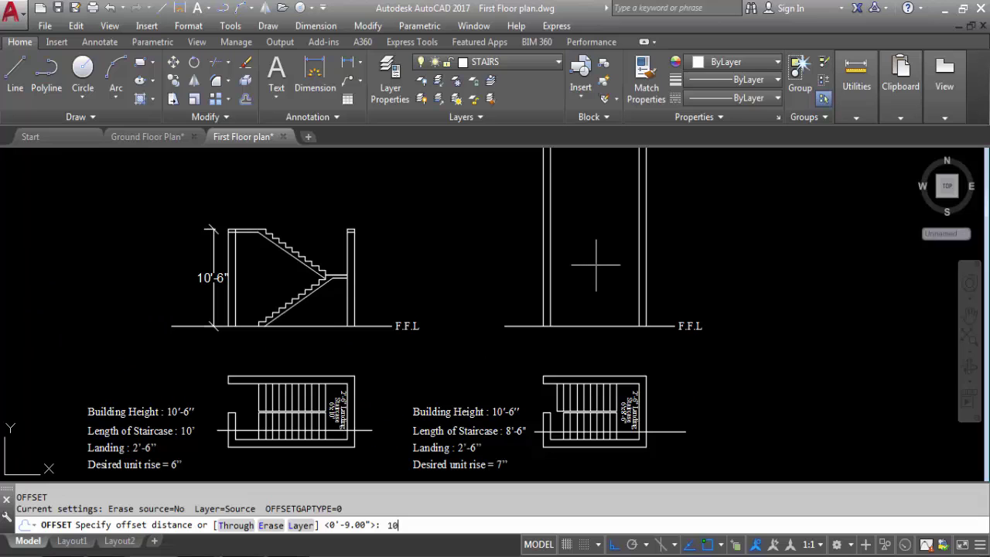
pyautogui.press('Return')
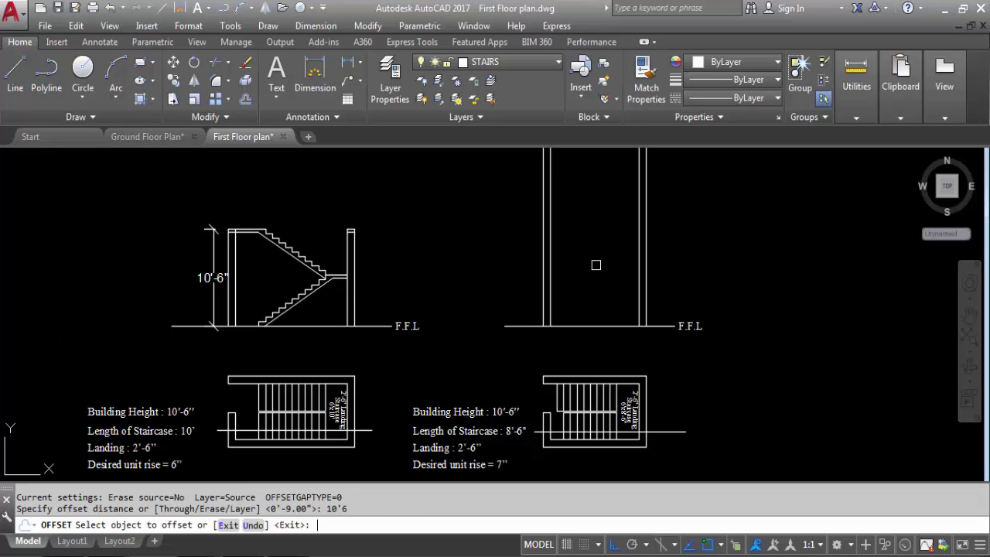
pyautogui.click(589, 325)
pyautogui.click(590, 199)
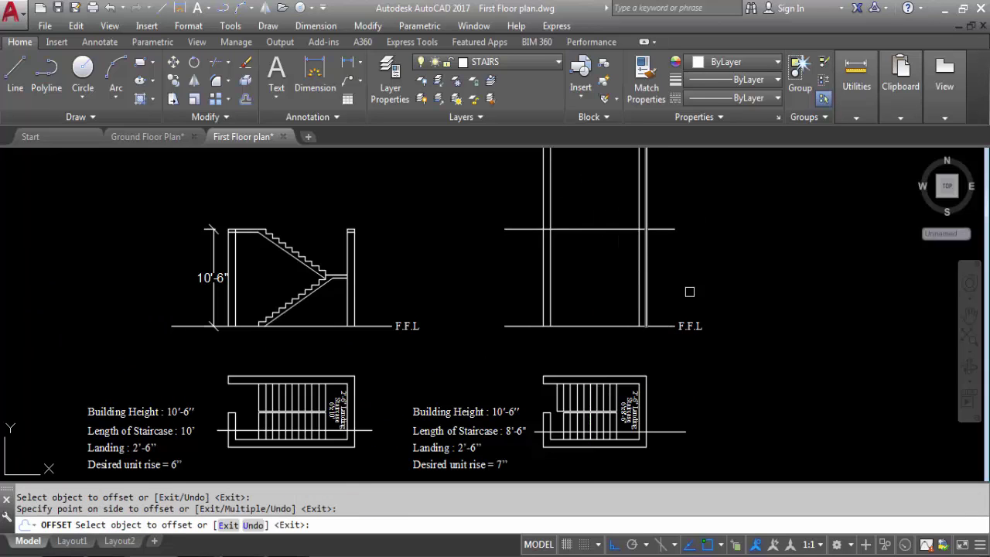
pyautogui.press('Escape')
# Offset the second section's building height line 4" downward to form the slab thickness.
pyautogui.press('Return')
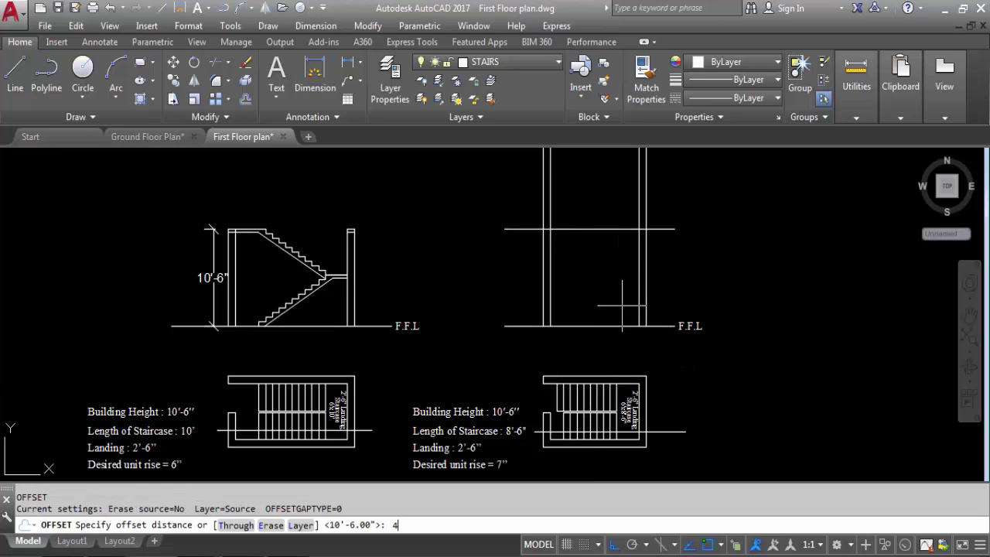
pyautogui.write('4')
pyautogui.press('Return')
pyautogui.click(608, 229)
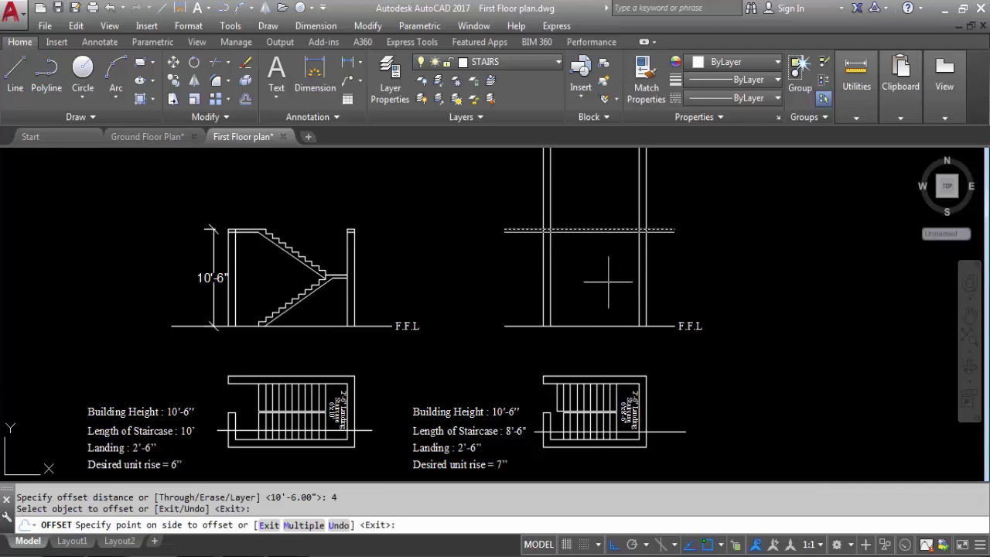
pyautogui.click(609, 296)
pyautogui.press('Escape')
# Trim the wall lines above the building height line and the slab lines overhanging both outer wall faces.
pyautogui.write('TR')
pyautogui.press('Return')
pyautogui.moveTo(665, 186); pyautogui.dragTo(519, 181)
pyautogui.moveTo(511, 249); pyautogui.dragTo(495, 199)
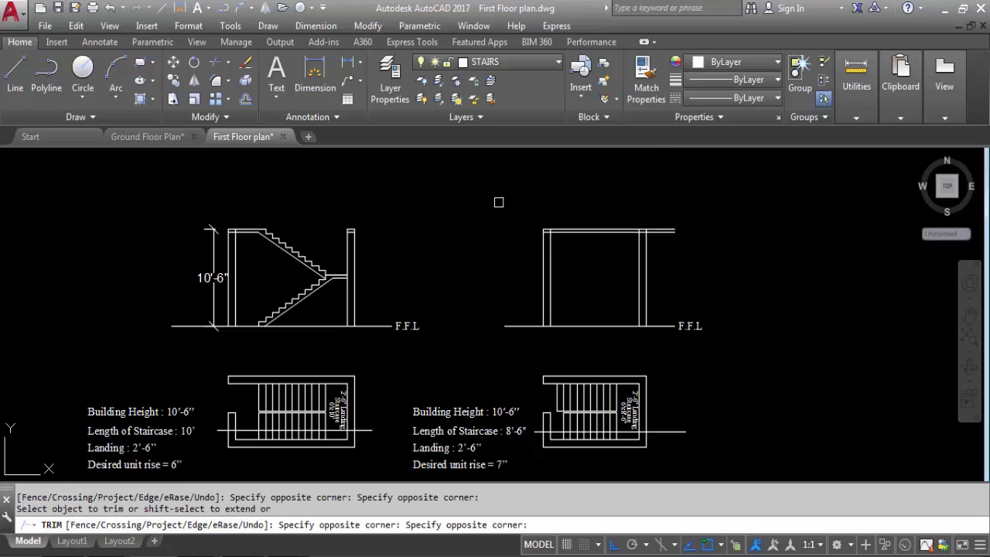
pyautogui.moveTo(689, 239); pyautogui.dragTo(650, 190)
pyautogui.press('Escape')
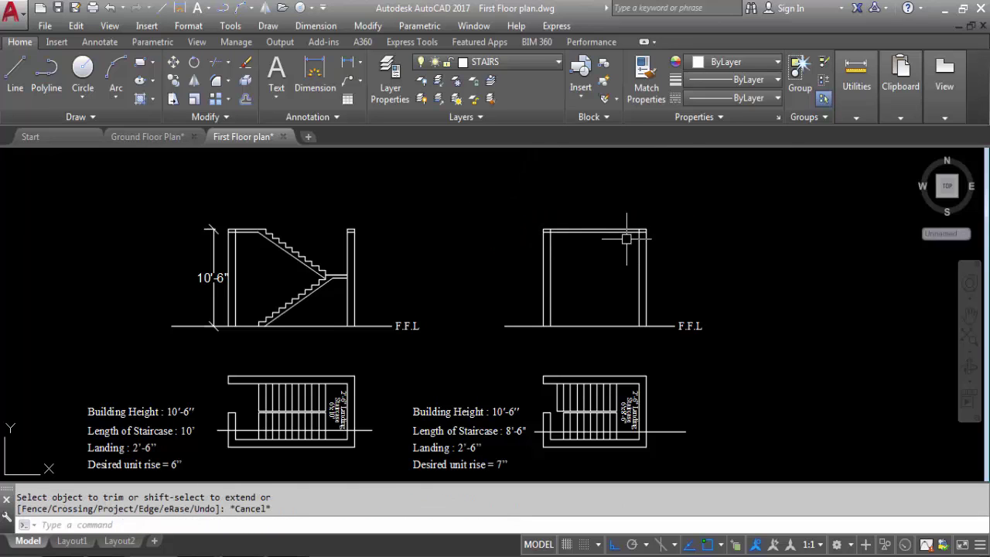
# Add a vertical linear dimension for the second section's height beside its left wall, from roof top to floor line.
pyautogui.click(314, 78)
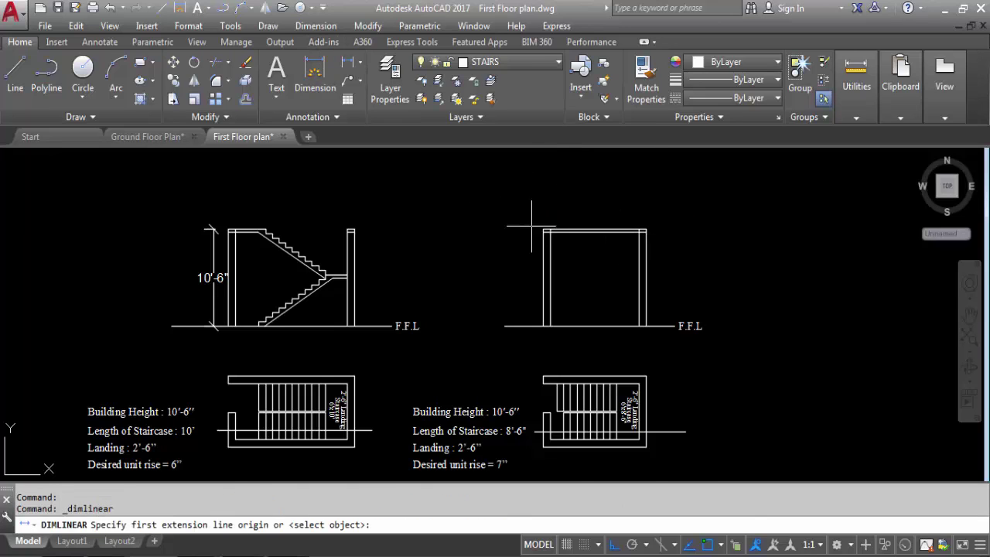
pyautogui.scroll(2, 549, 229)
pyautogui.click(549, 229)
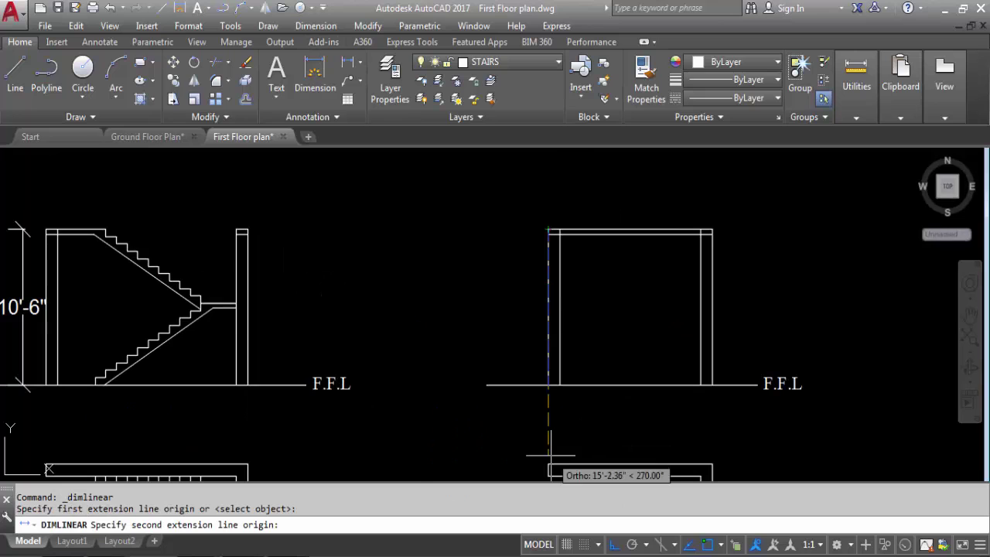
pyautogui.click(548, 384)
pyautogui.click(512, 334)
pyautogui.scroll(-2, 514, 337)
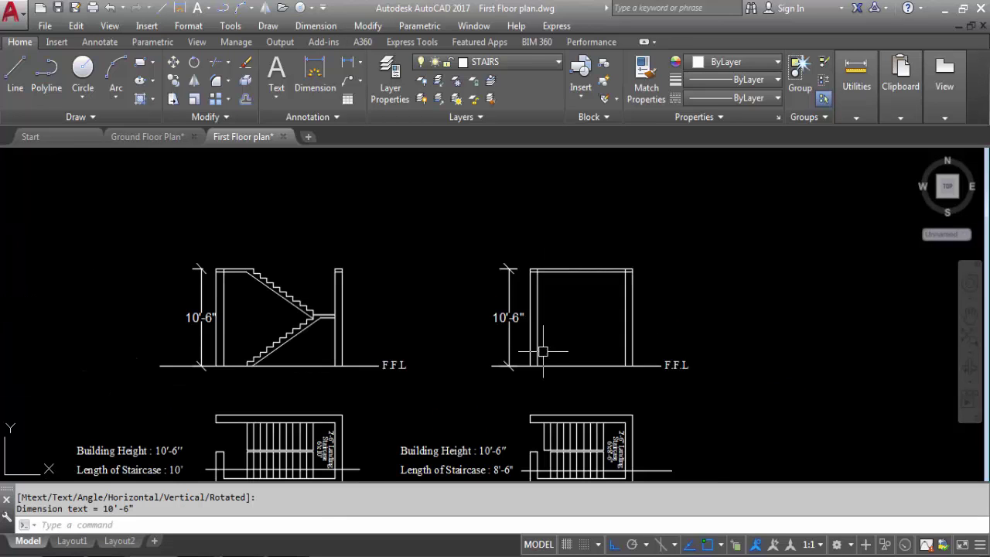
# Place vertical construction lines through the first and last riser lines of the lower flight in the second staircase plan.
pyautogui.scroll(-2, 566, 234)
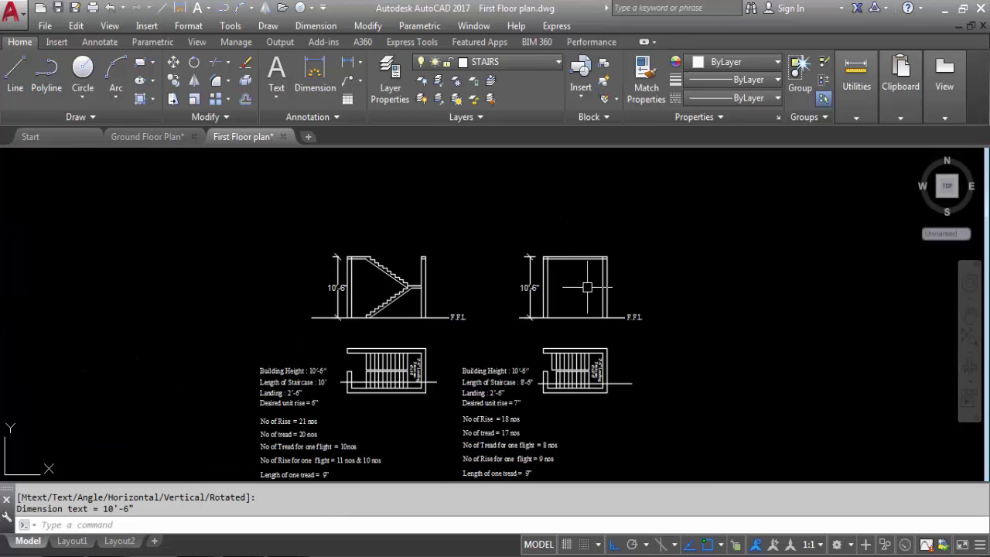
pyautogui.scroll(4, 569, 400)
pyautogui.scroll(-2, 551, 370)
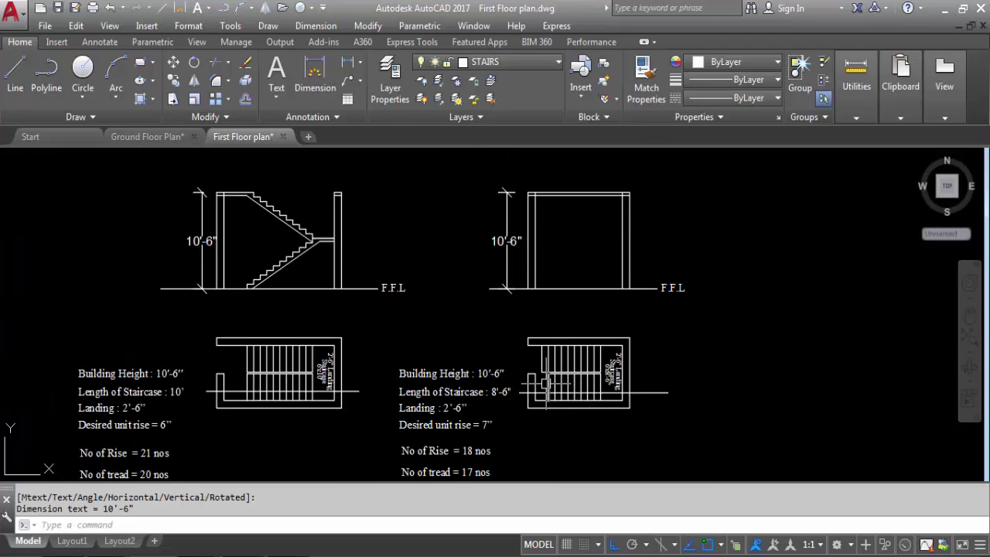
pyautogui.scroll(3, 552, 369)
pyautogui.write('xl')
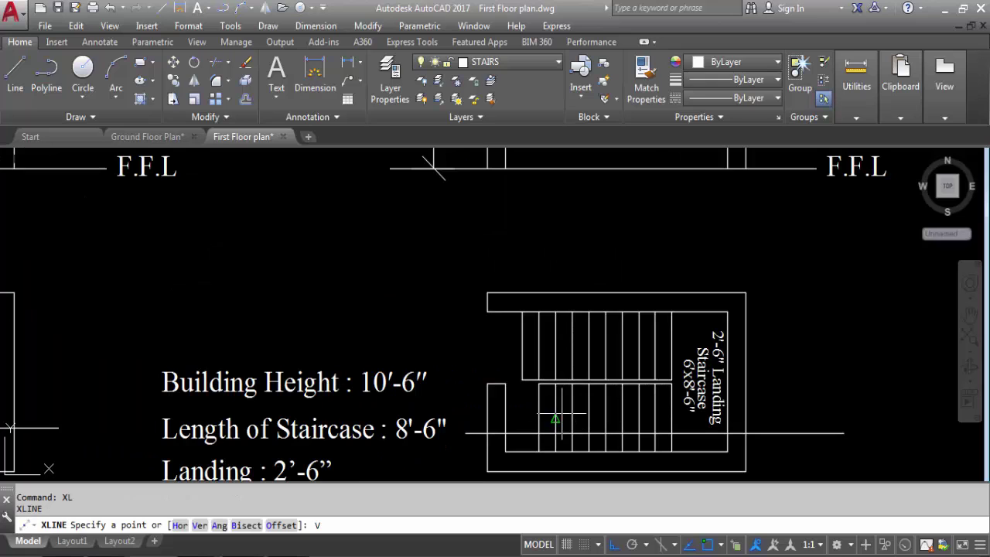
pyautogui.press('Return')
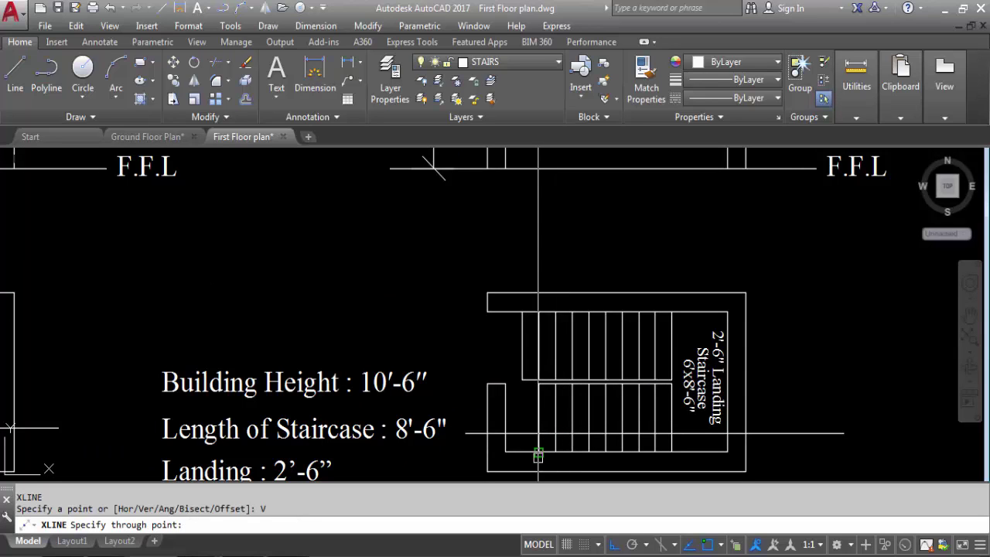
pyautogui.click(539, 452)
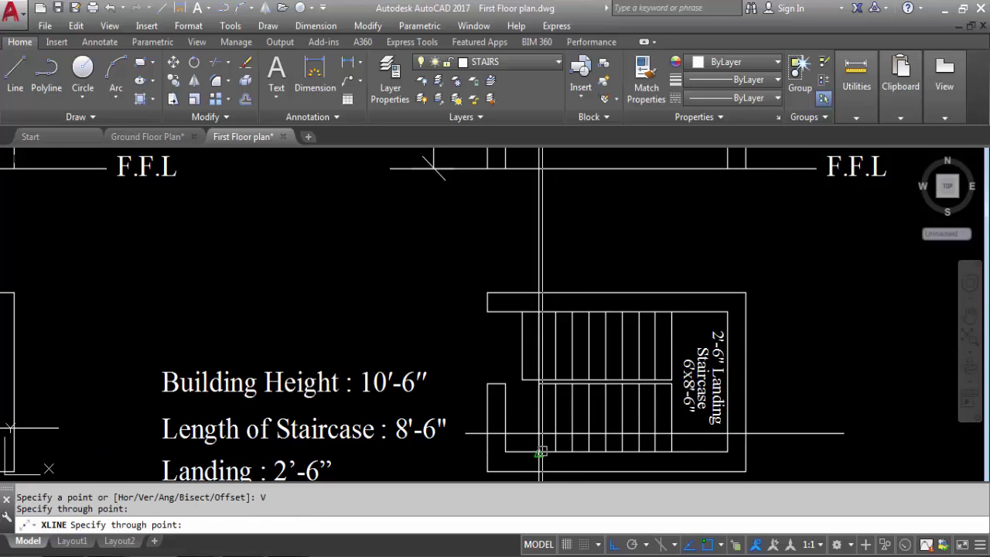
pyautogui.click(671, 452)
pyautogui.scroll(-4, 573, 334)
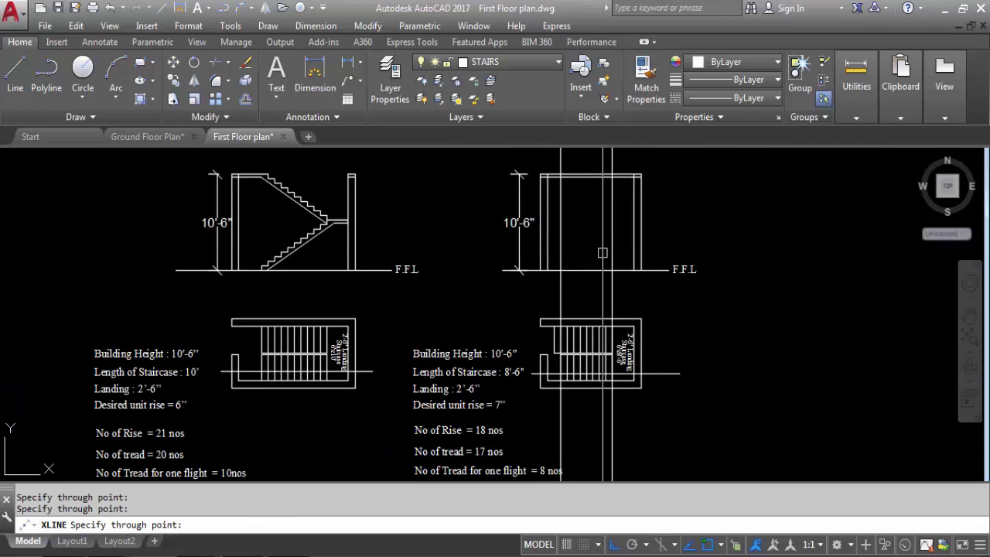
pyautogui.press('Escape')
# Start a polyline where the left construction line meets the second section's floor line, drawing a 7" riser and a 9" tread.
pyautogui.scroll(2, 560, 276)
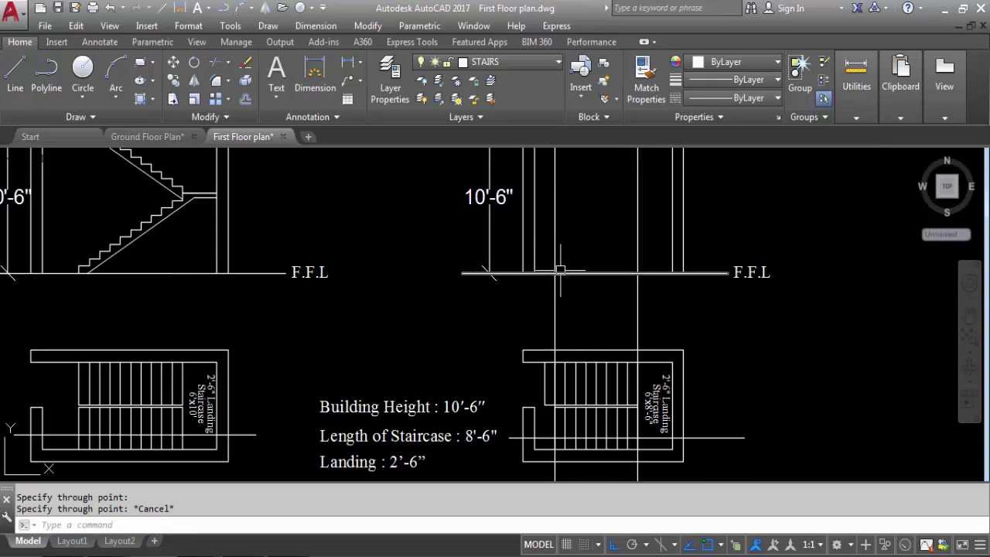
pyautogui.scroll(-2, 573, 290)
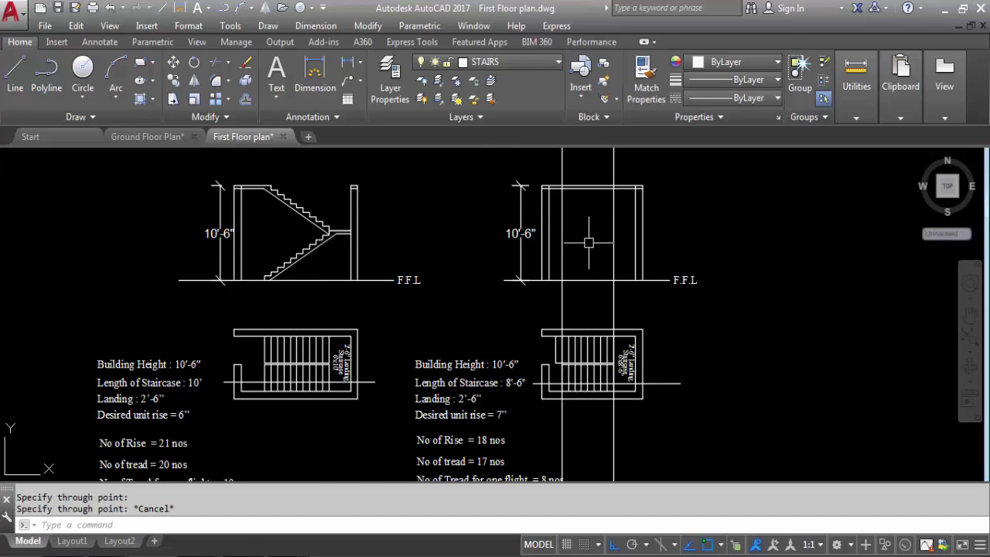
pyautogui.scroll(2, 572, 267)
pyautogui.write('PL')
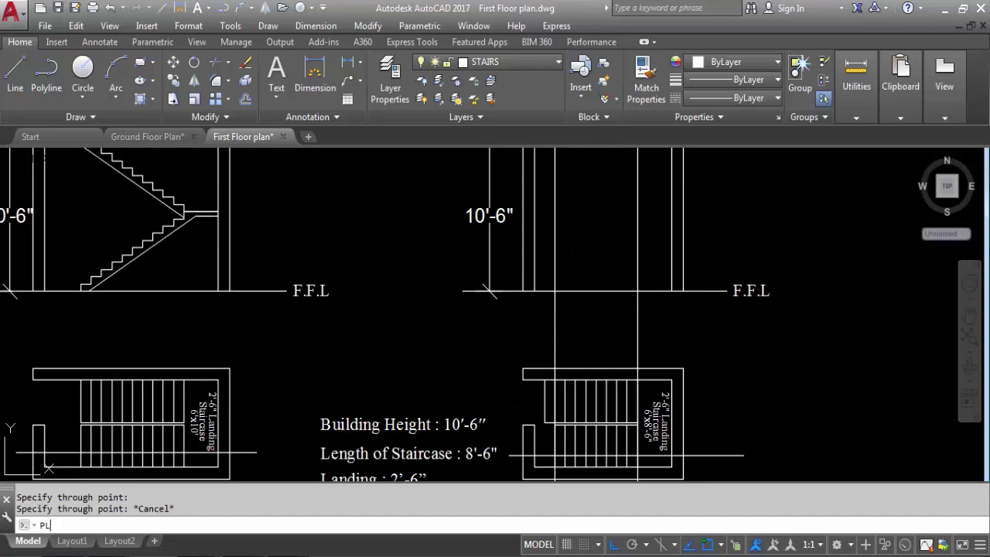
pyautogui.press('Return')
pyautogui.click(554, 291)
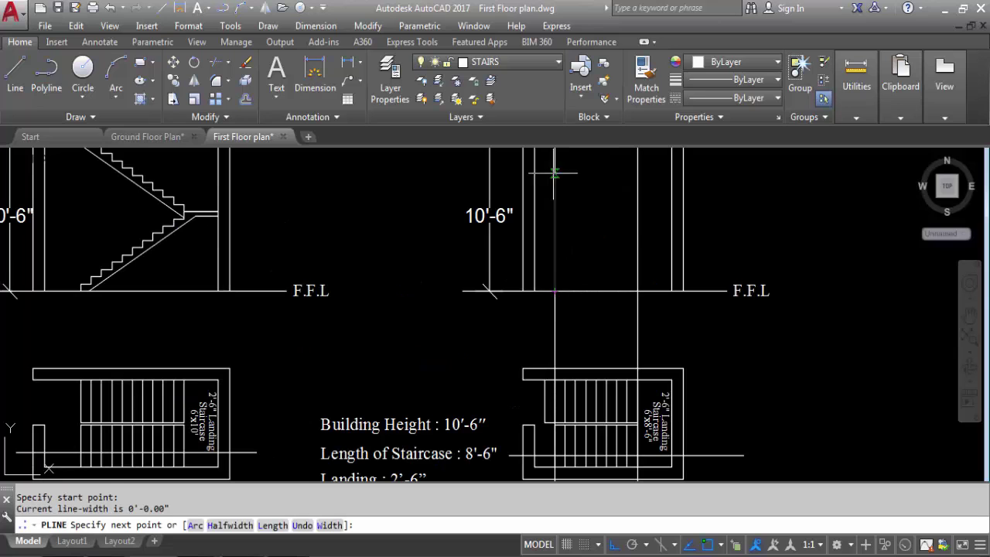
pyautogui.scroll(-2, 557, 186)
pyautogui.scroll(4, 478, 418)
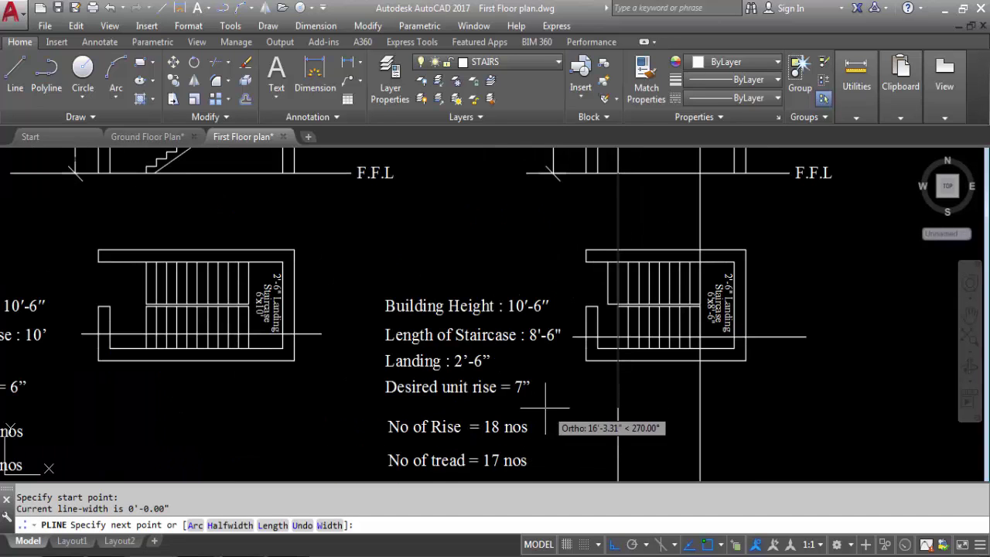
pyautogui.scroll(-5, 563, 365)
pyautogui.scroll(4, 625, 392)
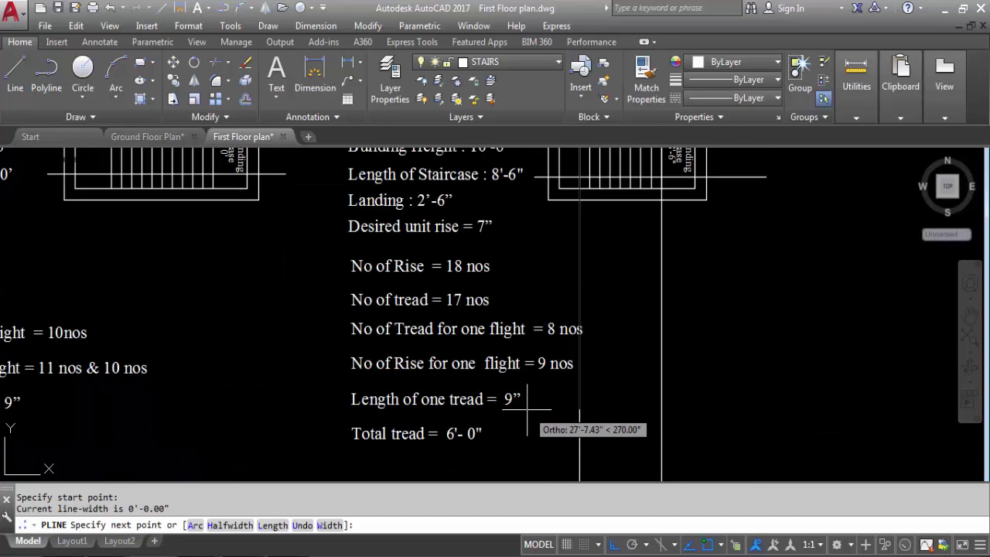
pyautogui.scroll(-4, 510, 461)
pyautogui.scroll(4, 553, 263)
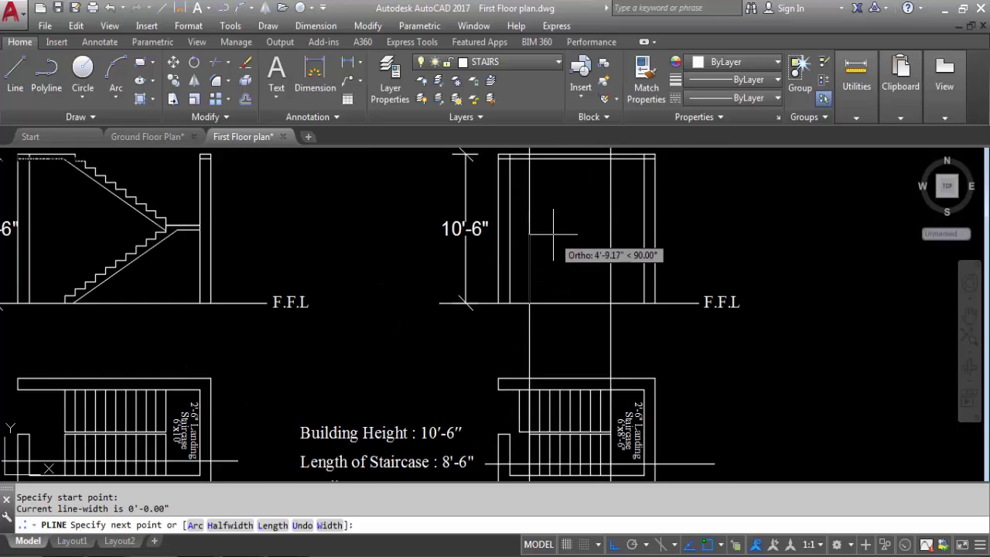
pyautogui.press('Return')
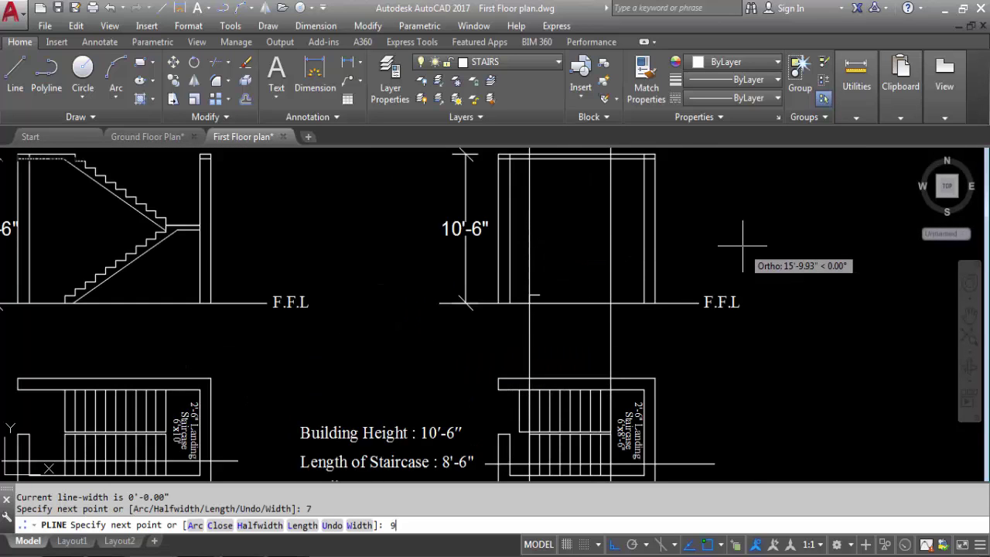
pyautogui.write('9')
pyautogui.press('Return')
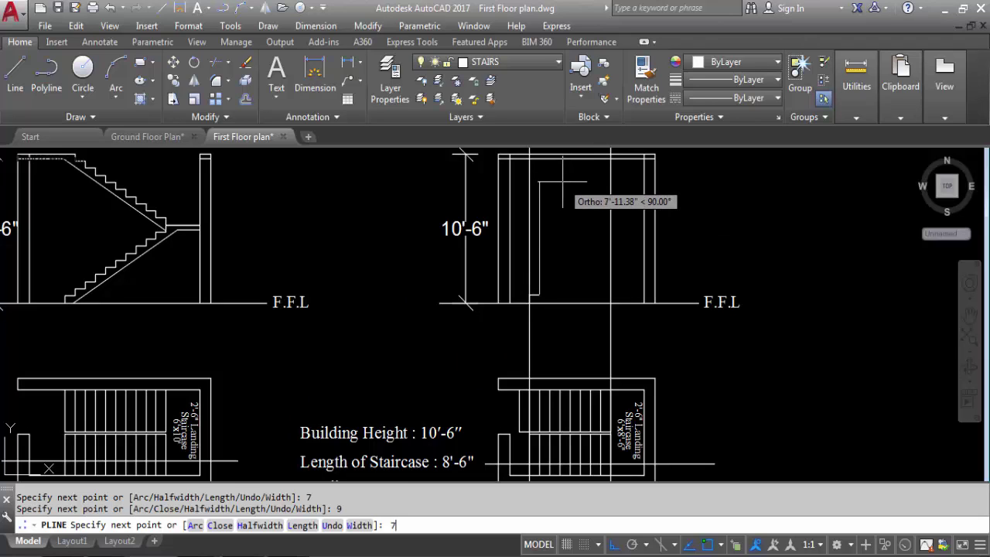
# Continue the polyline up to the right construction line with alternating 7" risers and 9" treads, ending on the ninth riser.
pyautogui.write('7')
pyautogui.press('Return')
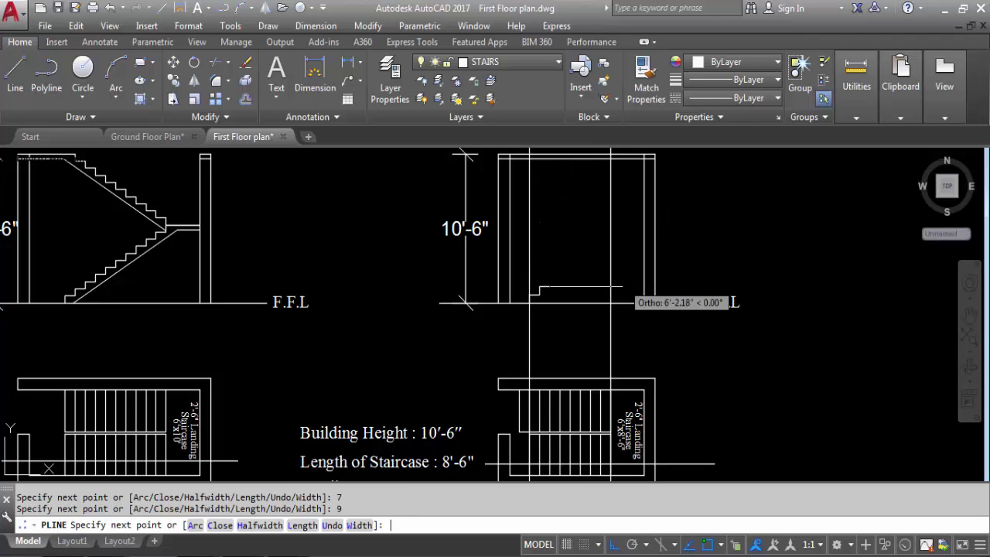
pyautogui.write('7')
pyautogui.press('Return')
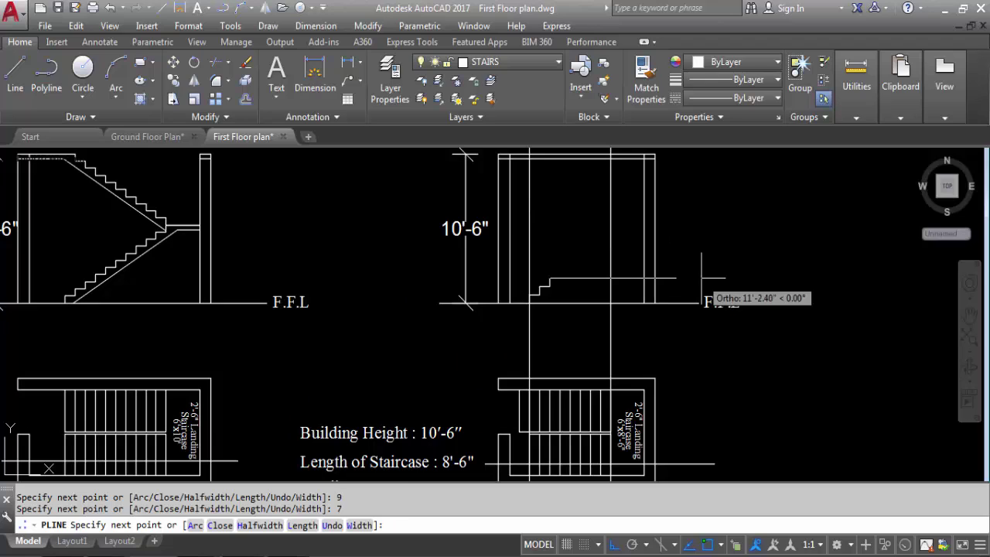
pyautogui.press('Return')
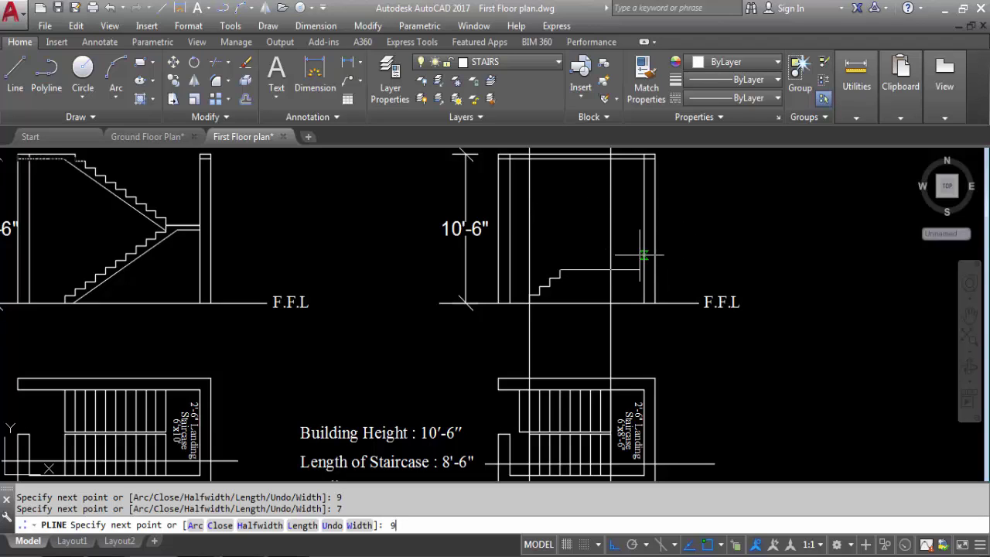
pyautogui.write('7')
pyautogui.press('Return')
pyautogui.write('9')
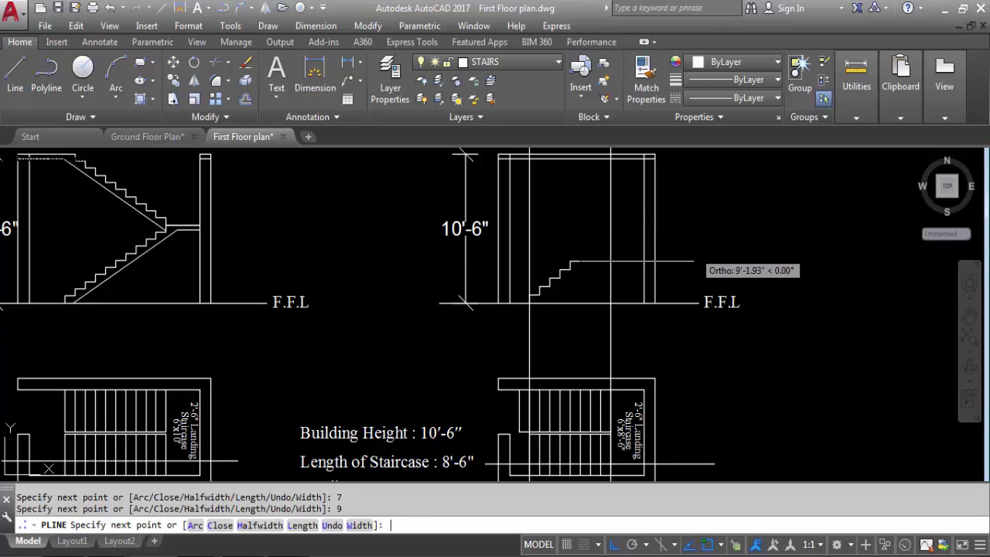
pyautogui.press('Return')
pyautogui.write('7')
pyautogui.press('Return')
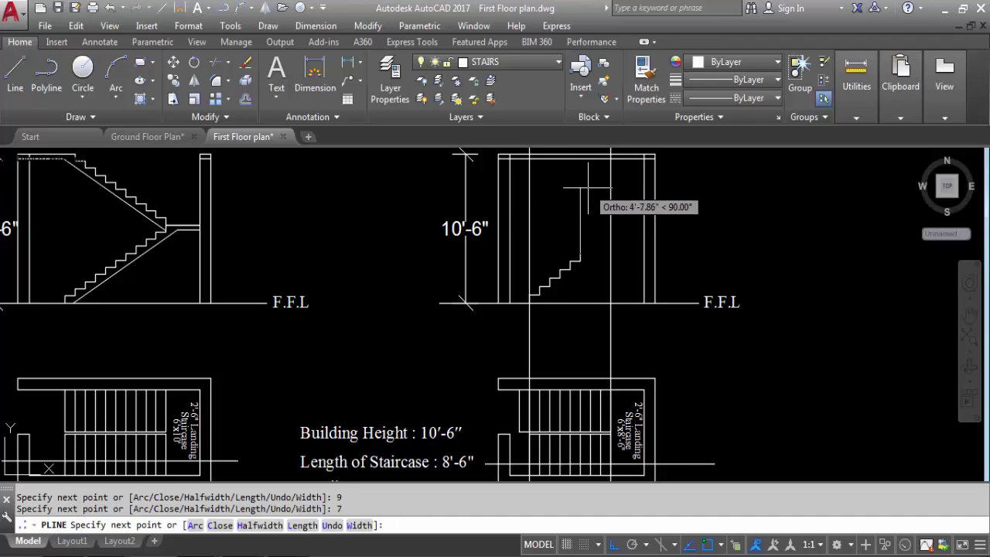
pyautogui.write('9')
pyautogui.press('Return')
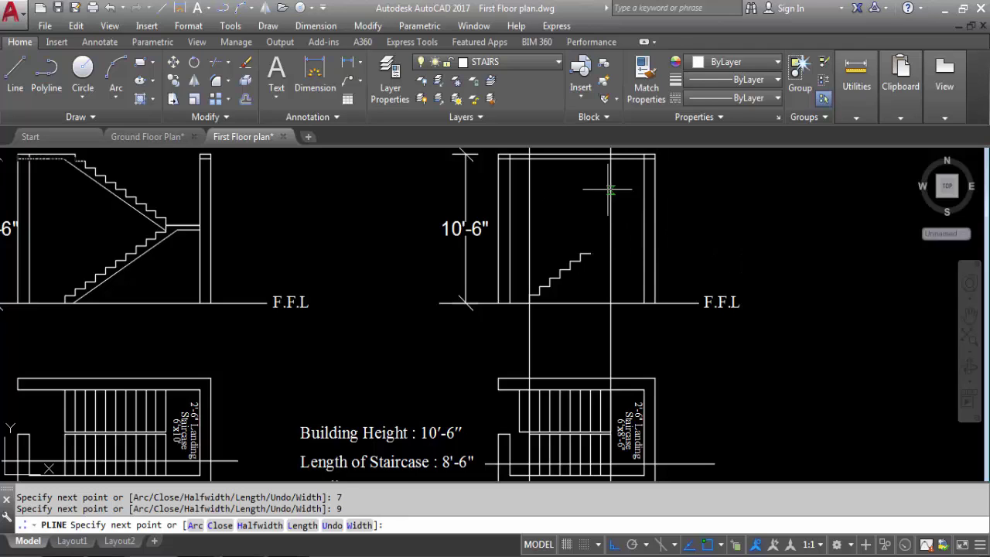
pyautogui.write('7')
pyautogui.press('Return')
pyautogui.write('9')
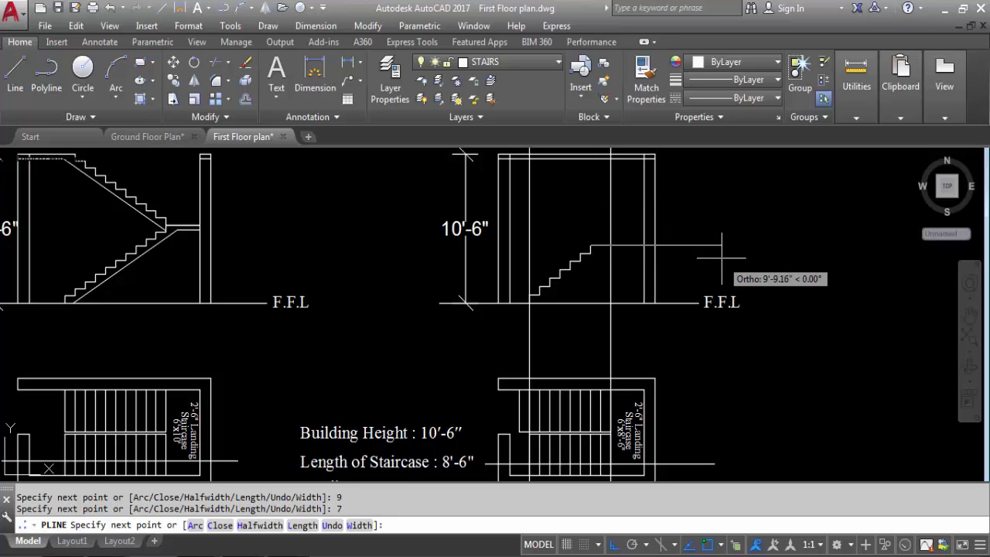
pyautogui.press('Return')
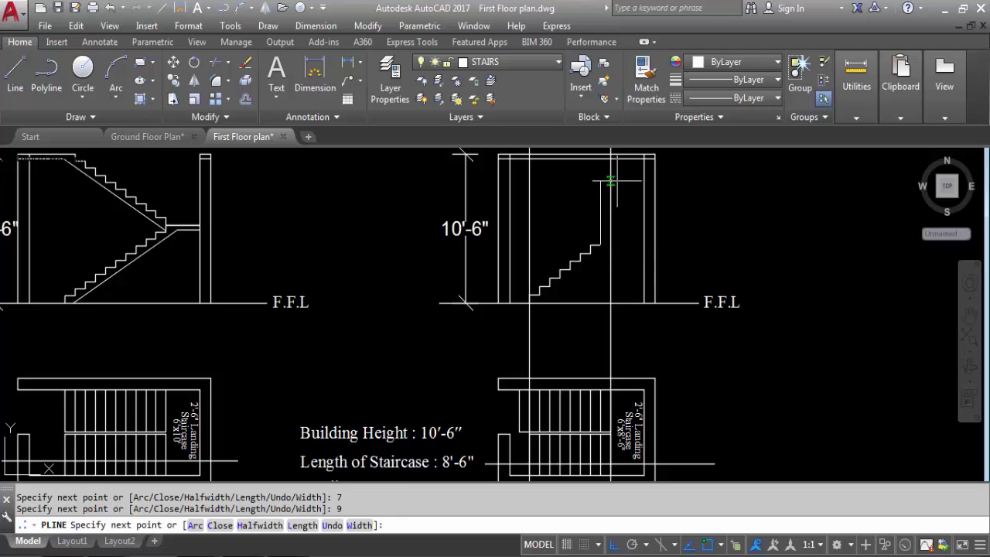
pyautogui.write('9')
pyautogui.press('Return')
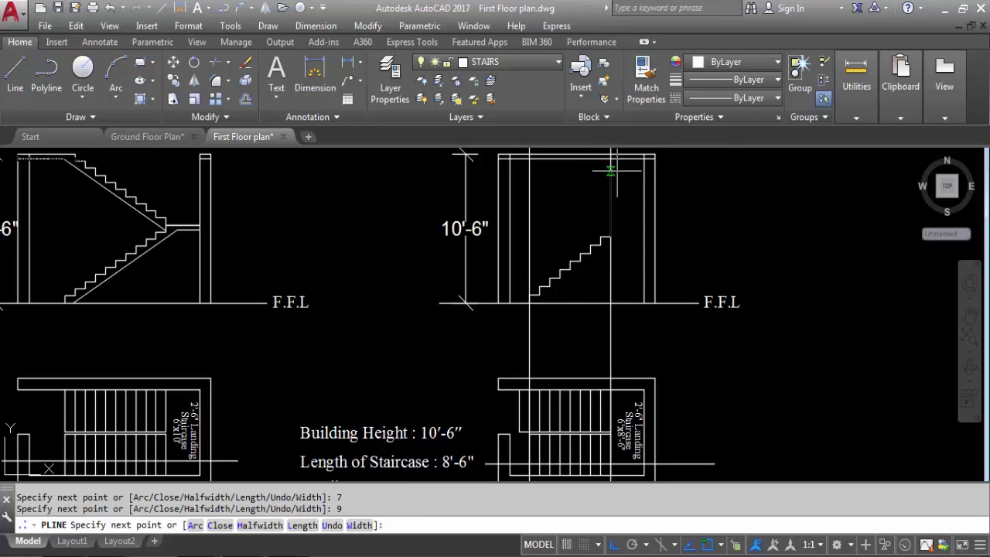
pyautogui.write('7')
pyautogui.press('Return')
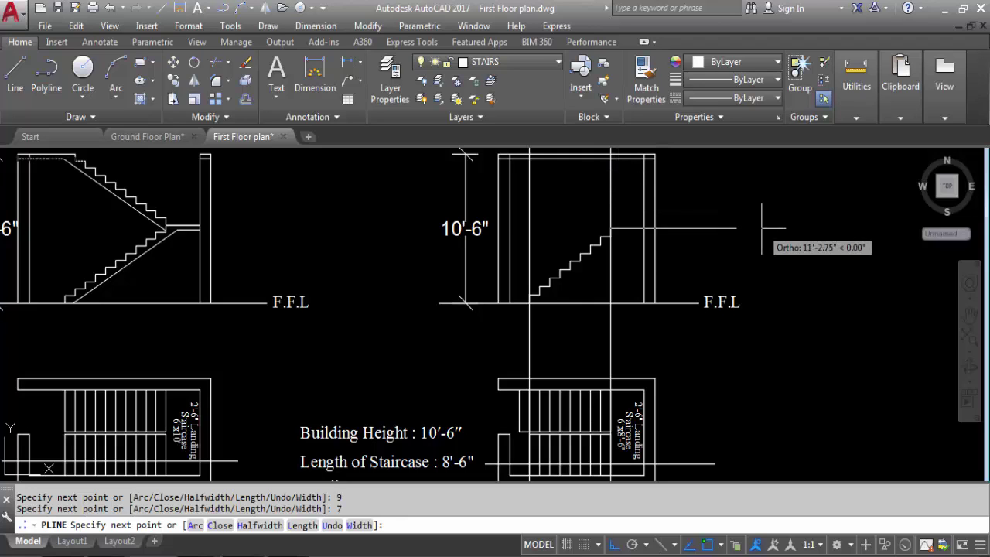
# Finish the polyline with a horizontal landing line past the right wall and trim it at the wall's outer face.
pyautogui.press('Escape')
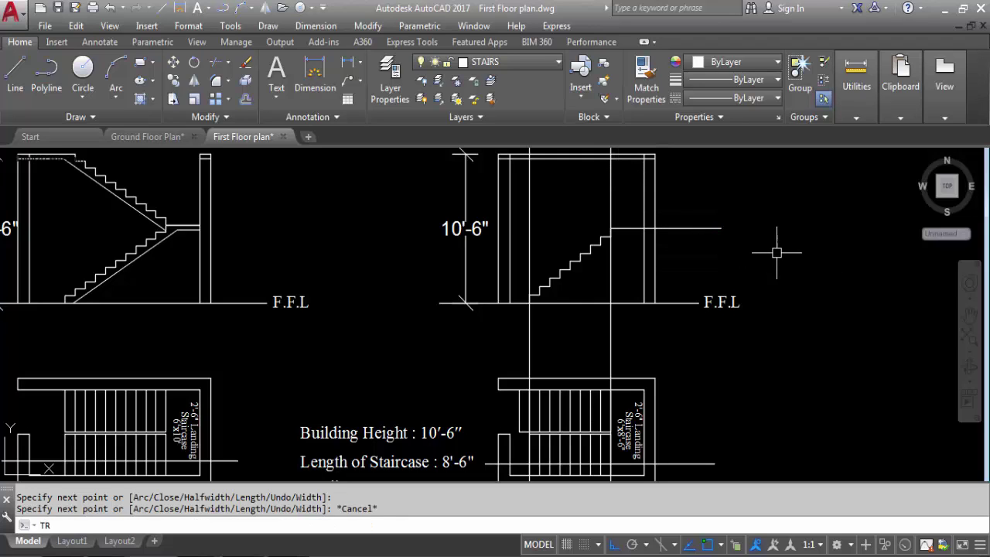
pyautogui.press('Return')
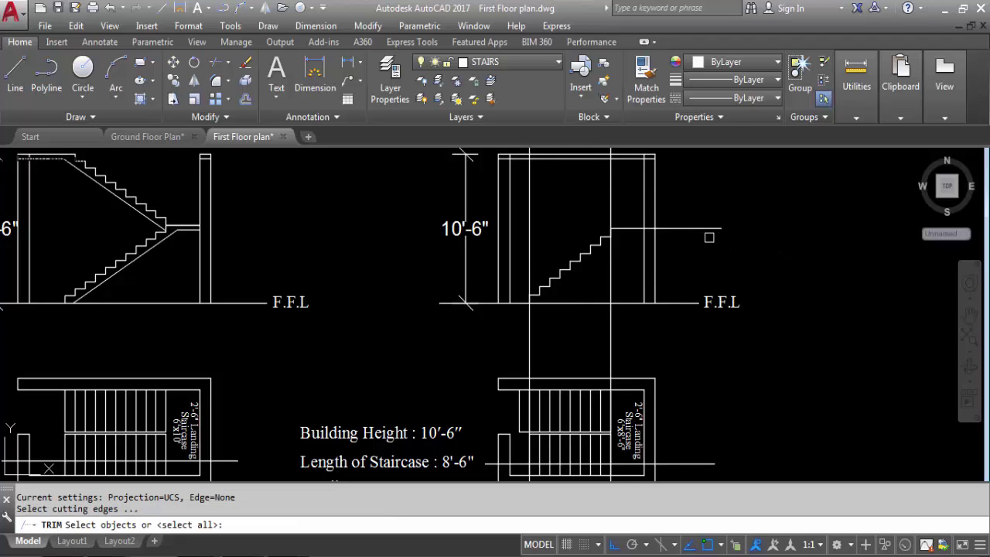
pyautogui.press('Return')
pyautogui.click(712, 201)
pyautogui.click(682, 245)
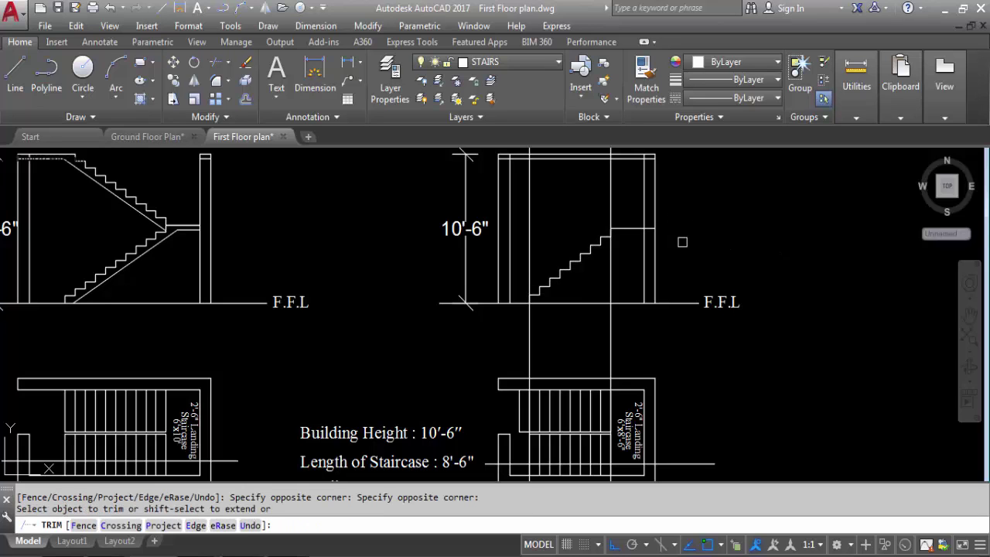
# Mirror the second section's lower flight and landing polyline about the horizontal landing line, keeping the original, to form the upper flight.
pyautogui.press('Escape')
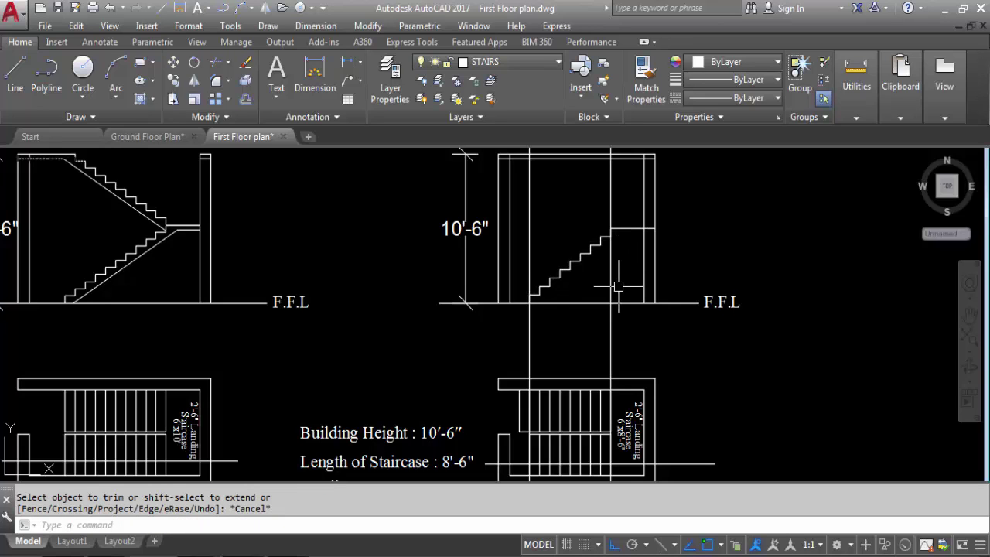
pyautogui.scroll(3, 621, 209)
pyautogui.scroll(-3, 581, 273)
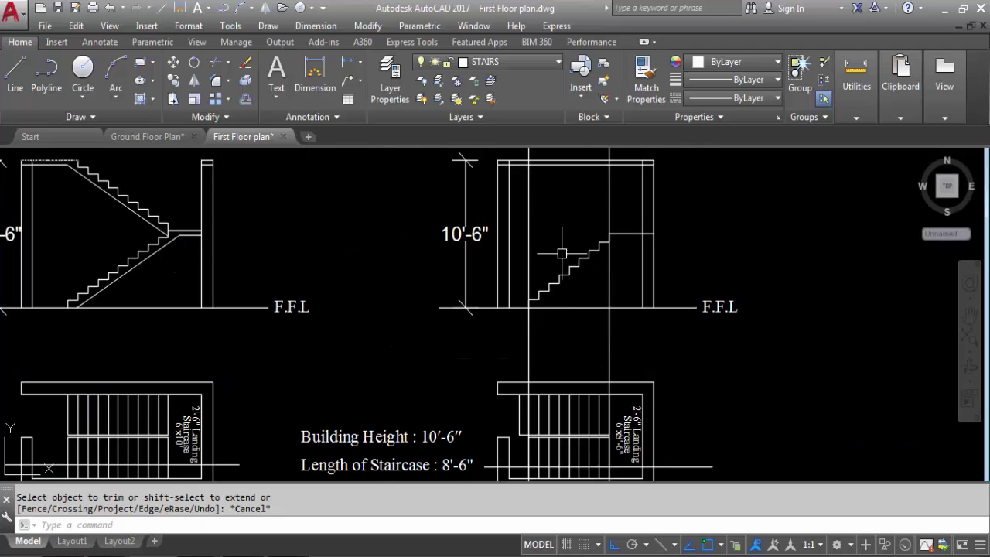
pyautogui.scroll(2, 608, 224)
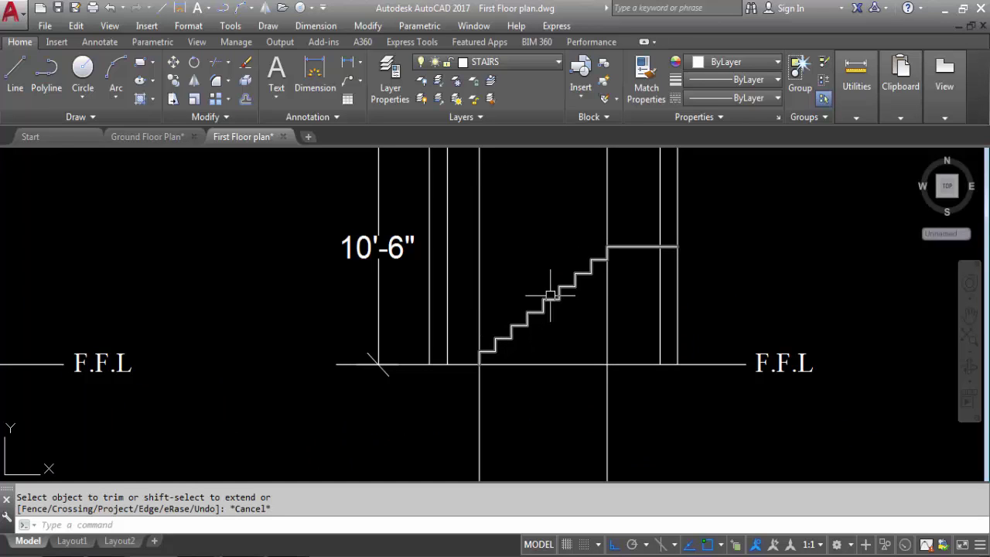
pyautogui.click(600, 271)
pyautogui.click(558, 252)
pyautogui.write('mi')
pyautogui.press('Return')
pyautogui.click(607, 247)
pyautogui.click(808, 249)
pyautogui.press('Return')
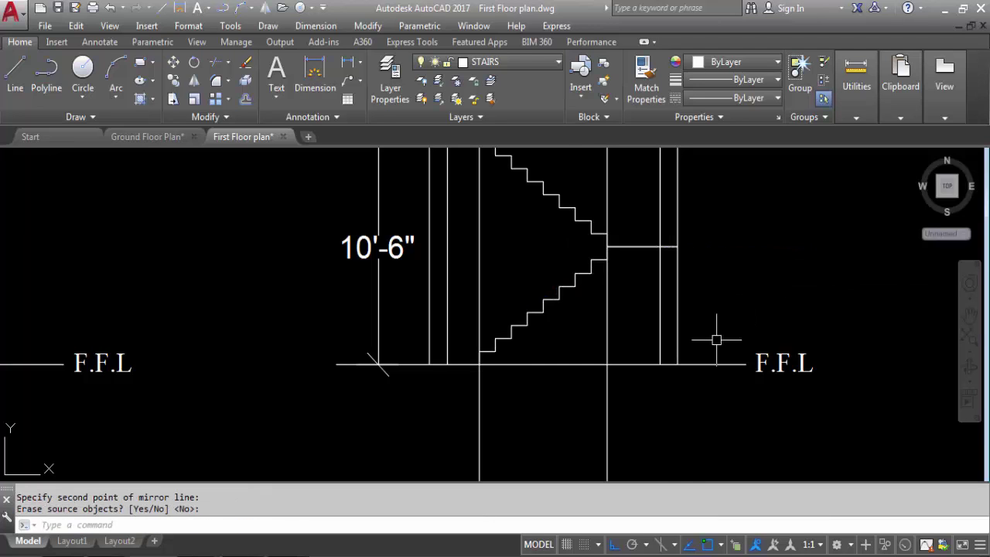
# Erase the two vertical construction lines running through the second staircase's section and plan.
pyautogui.scroll(-5, 713, 336)
pyautogui.scroll(6, 696, 340)
pyautogui.click(712, 201)
pyautogui.click(655, 194)
pyautogui.scroll(-2, 655, 195)
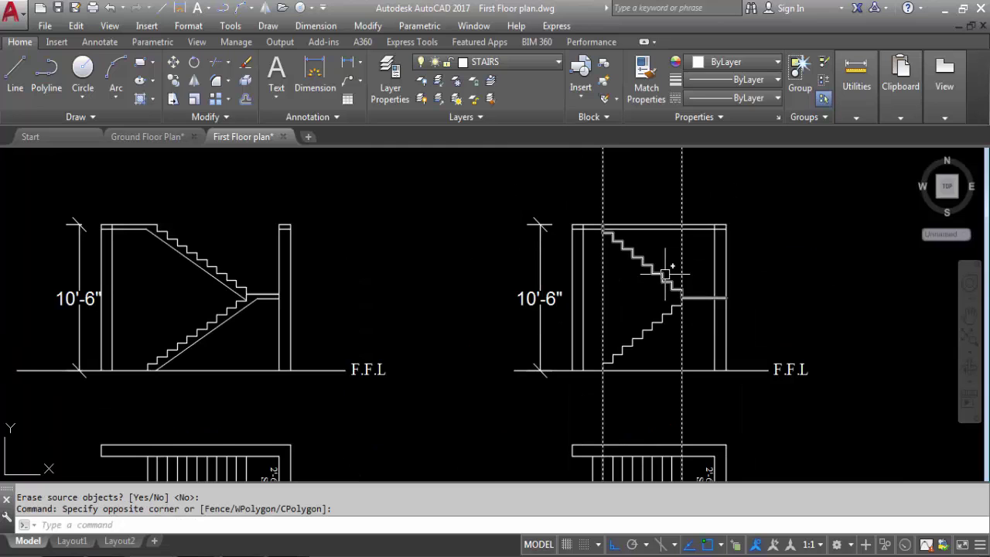
pyautogui.scroll(-2, 667, 271)
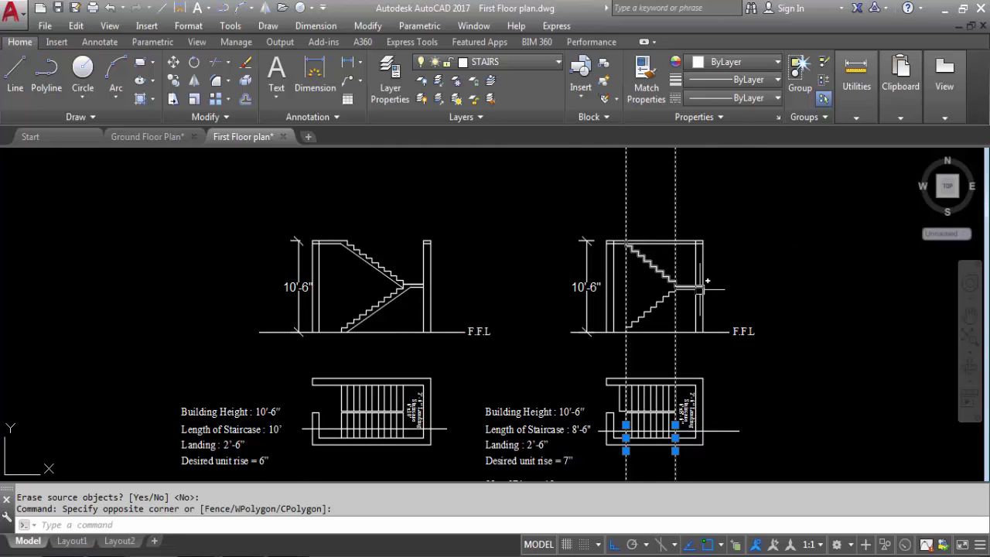
pyautogui.press('Delete')
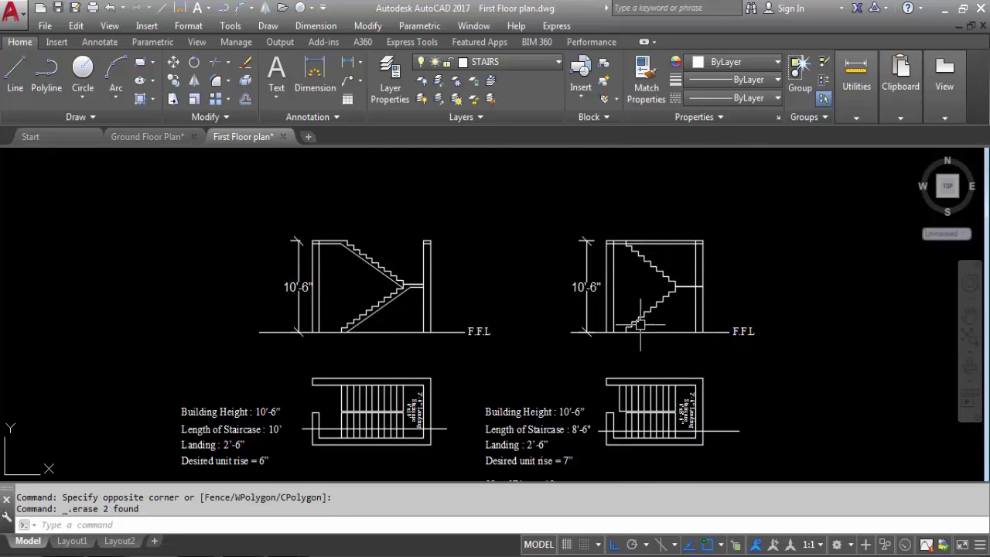
pyautogui.write('EX')
pyautogui.press('Return')
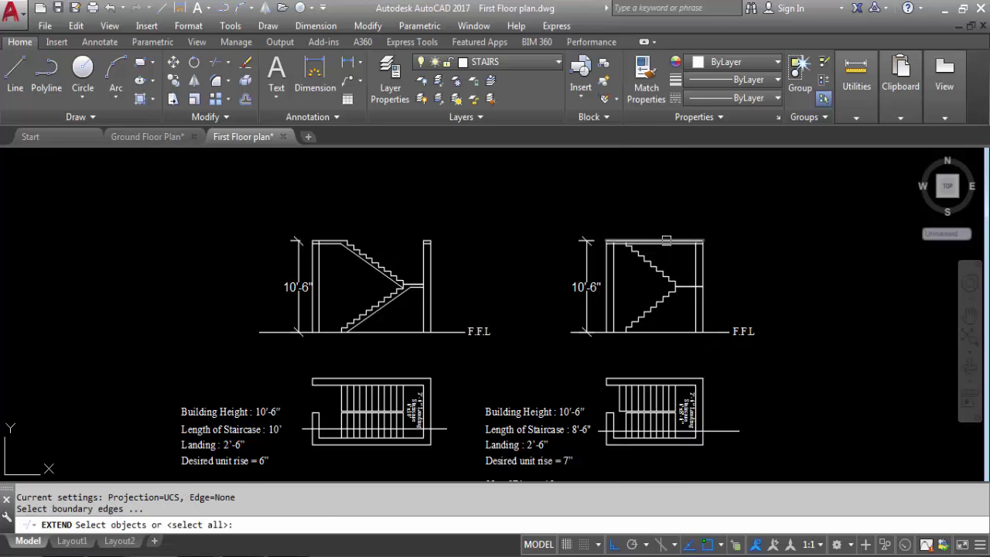
pyautogui.scroll(2, 666, 240)
pyautogui.click(662, 239)
pyautogui.press('Return')
pyautogui.scroll(-2, 623, 269)
pyautogui.press('Escape')
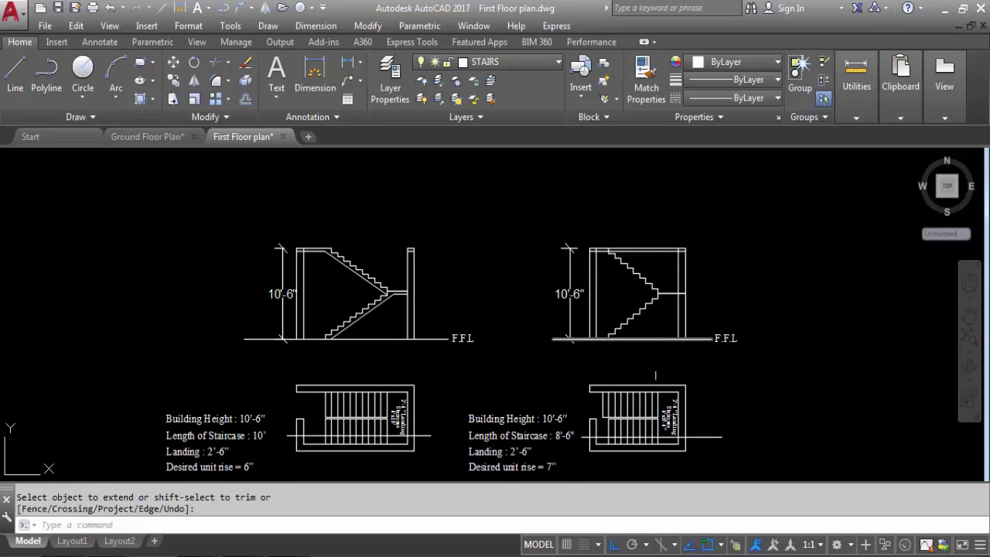
# Extend the upper flight's riser lines in the second plan up to the underside of the section's slab.
pyautogui.write('EX')
pyautogui.press('Return')
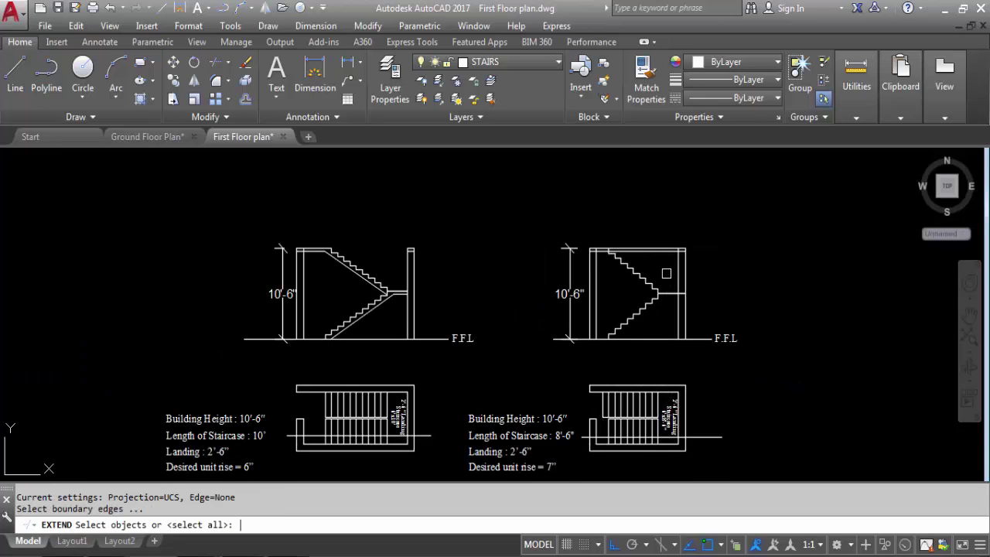
pyautogui.click(658, 250)
pyautogui.press('Return')
pyautogui.click(646, 411)
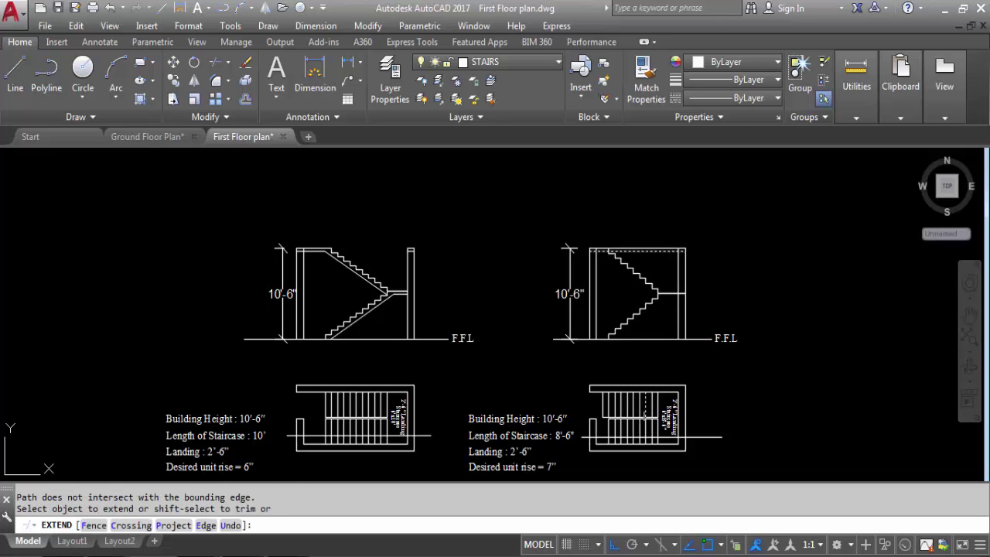
pyautogui.scroll(6, 658, 405)
pyautogui.click(691, 372)
pyautogui.click(422, 368)
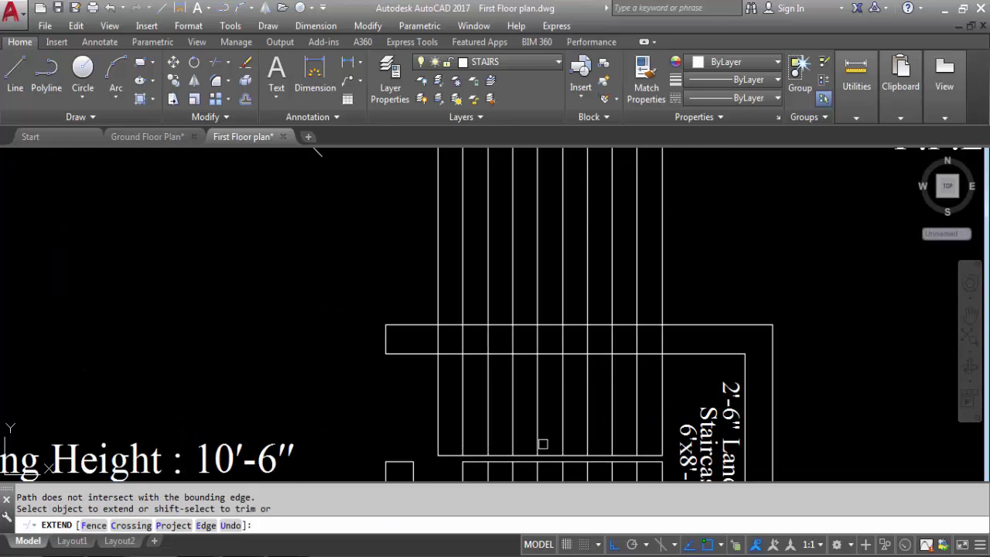
pyautogui.scroll(-5, 565, 419)
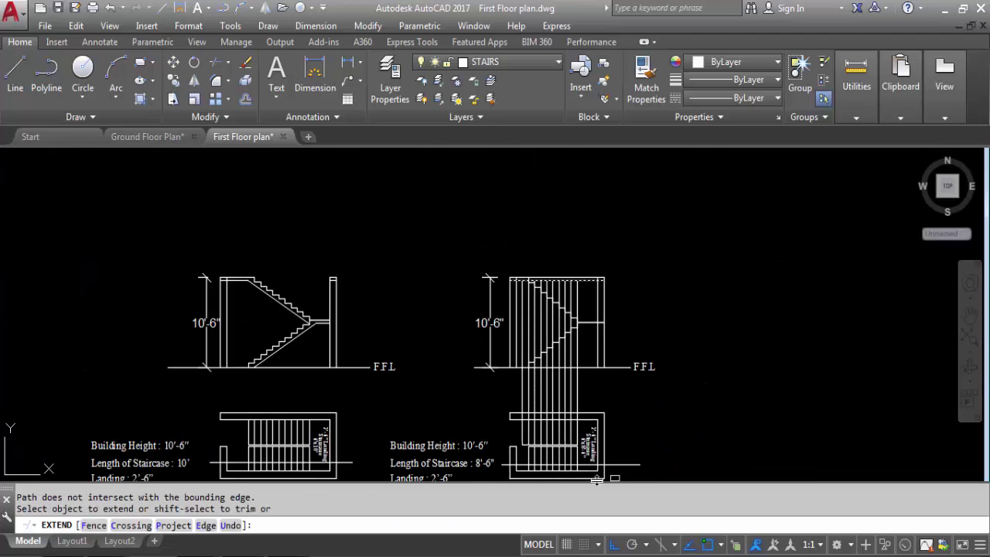
# Check the extended riser lines against the section's steps, and undo the extension.
pyautogui.scroll(6, 534, 454)
pyautogui.scroll(-8, 578, 459)
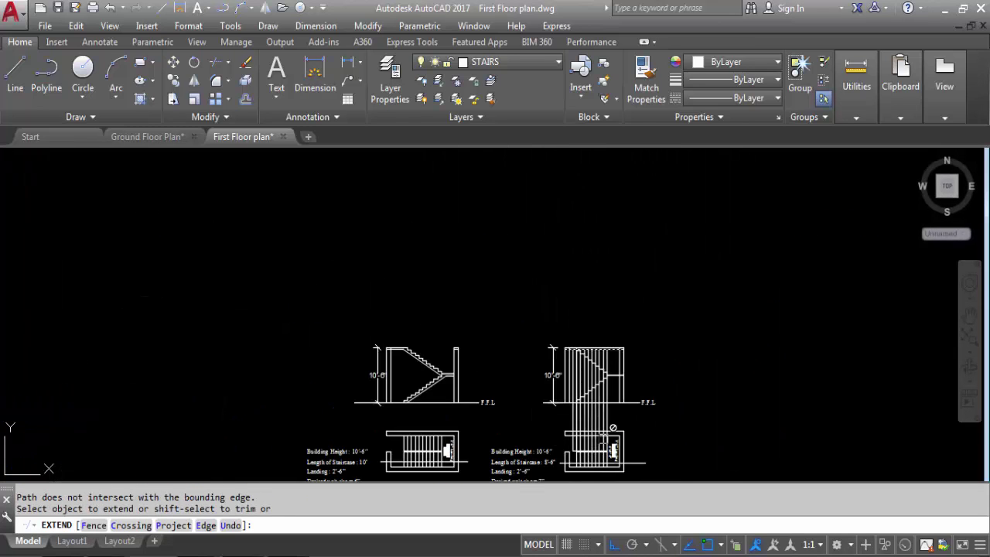
pyautogui.scroll(4, 605, 410)
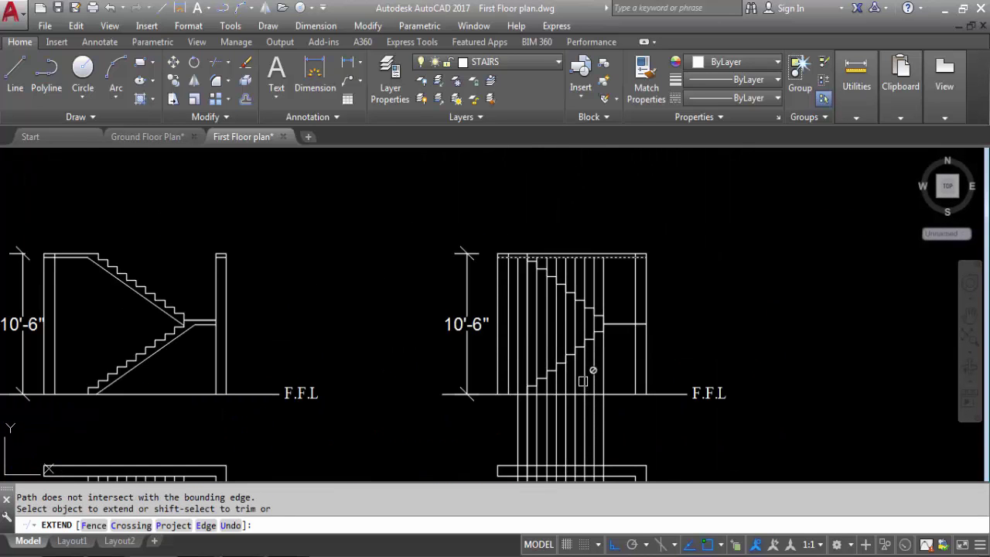
pyautogui.scroll(4, 570, 265)
pyautogui.click(658, 324)
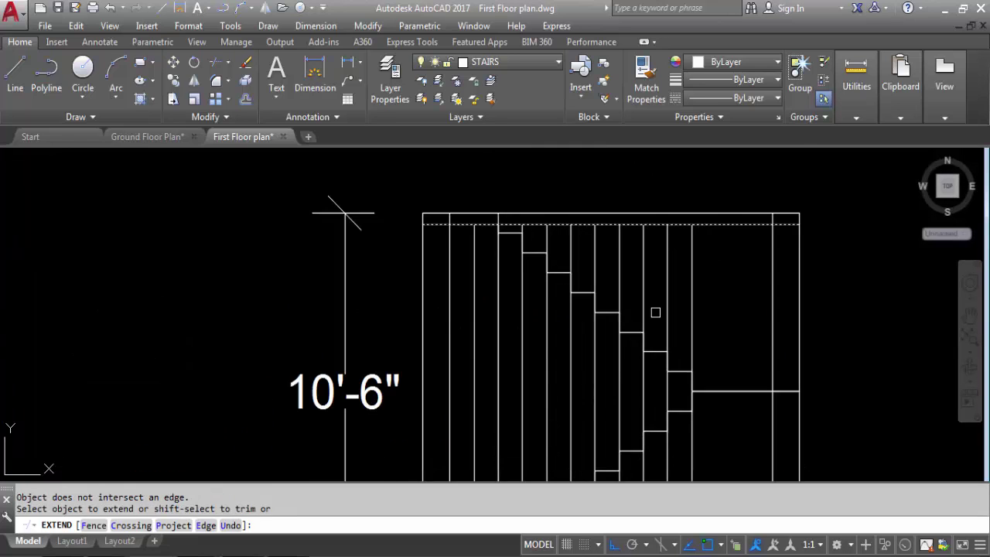
pyautogui.scroll(-4, 643, 336)
pyautogui.scroll(5, 554, 372)
pyautogui.click(584, 349)
pyautogui.scroll(-2, 672, 311)
pyautogui.click(722, 248)
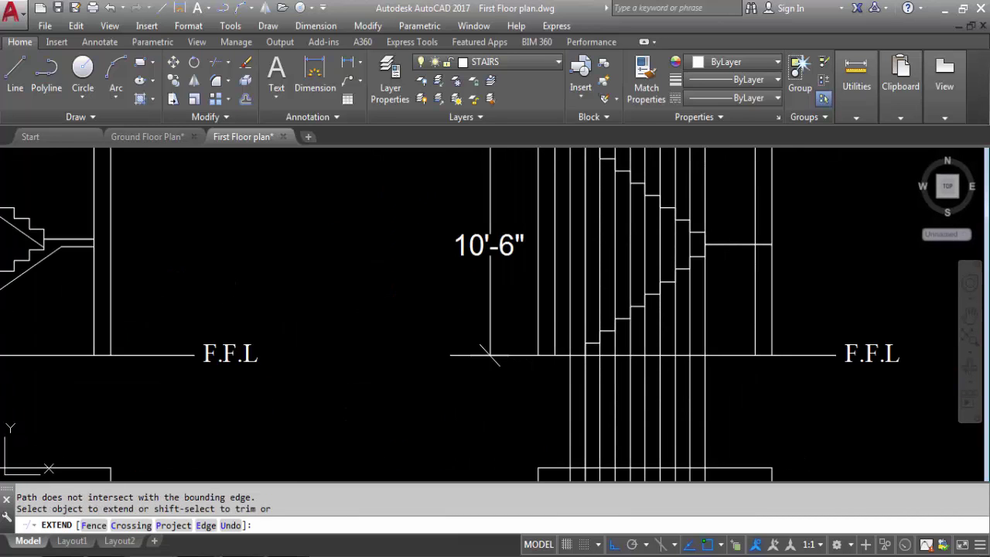
pyautogui.press('Escape')
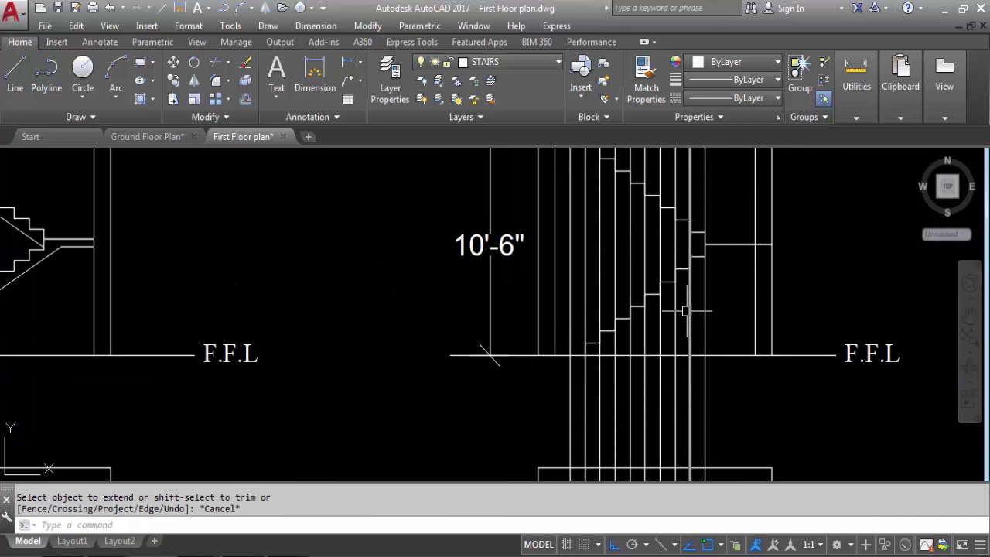
pyautogui.hotkey('ctrl', 'z')
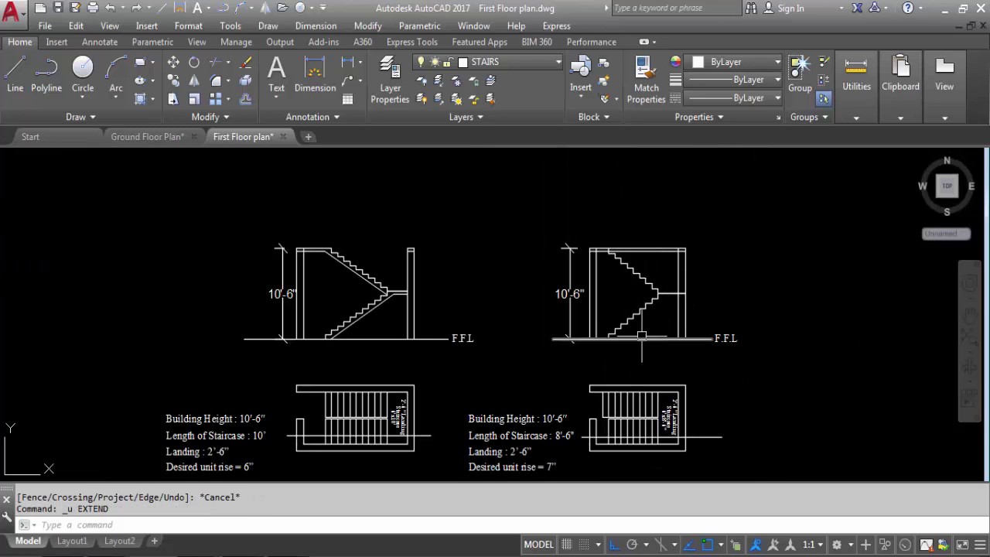
# Trim both slab lines between the top of the second section's upper flight and the right wall.
pyautogui.scroll(3, 619, 257)
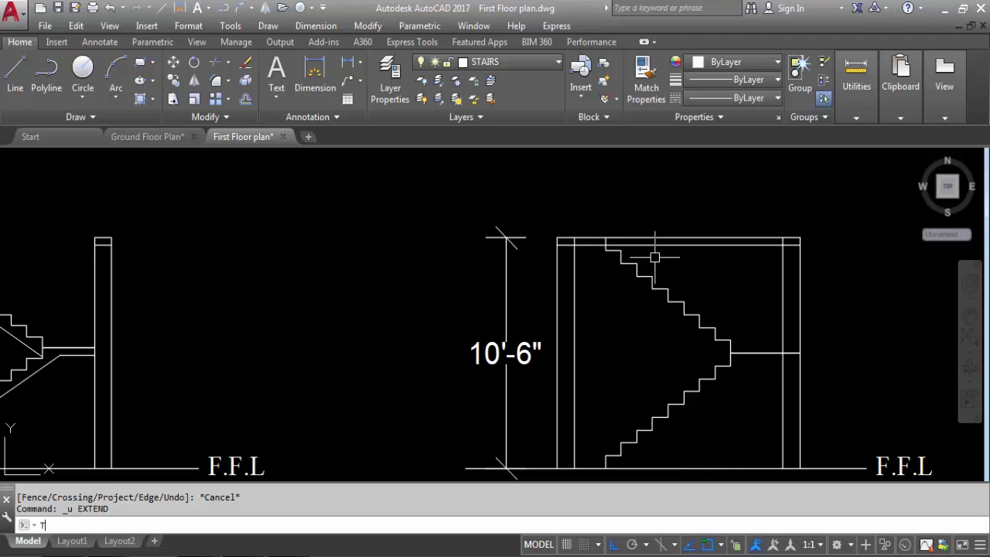
pyautogui.press('Return')
pyautogui.moveTo(721, 278); pyautogui.dragTo(685, 204)
pyautogui.scroll(-2, 597, 214)
pyautogui.scroll(-2, 590, 191)
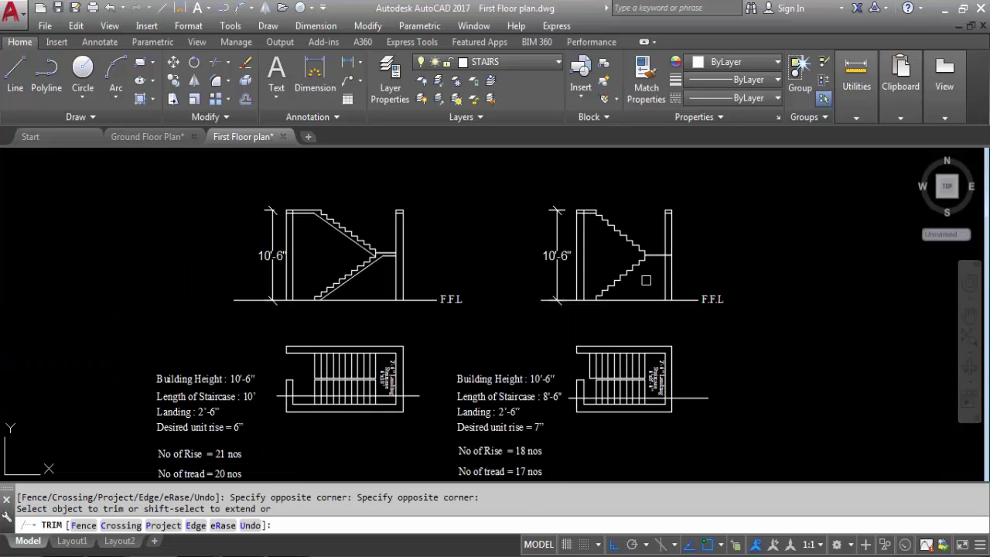
pyautogui.press('Escape')
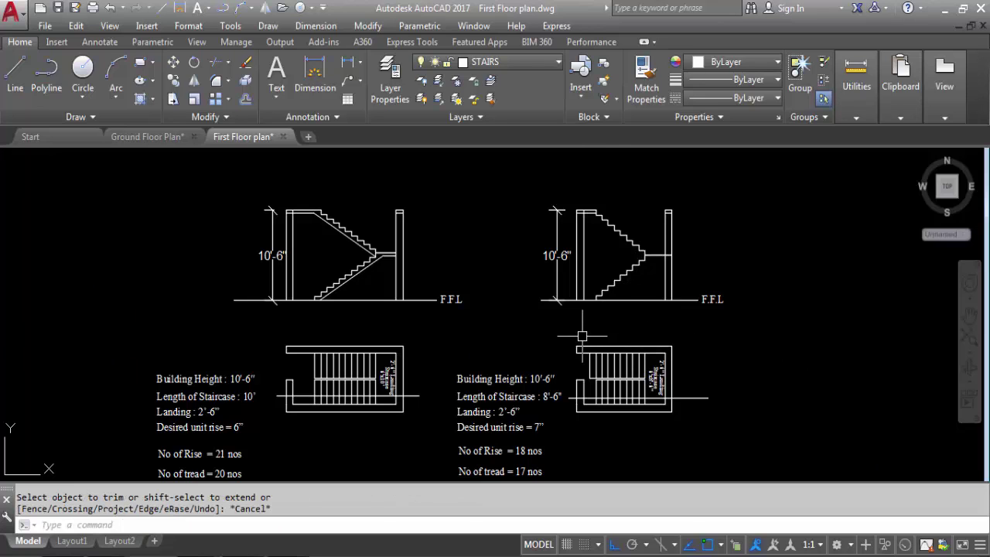
# Place a vertical construction line through the leftmost riser line of the upper flight in the second plan.
pyautogui.scroll(2, 587, 353)
pyautogui.scroll(-2, 592, 355)
pyautogui.scroll(2, 609, 372)
pyautogui.write('x')
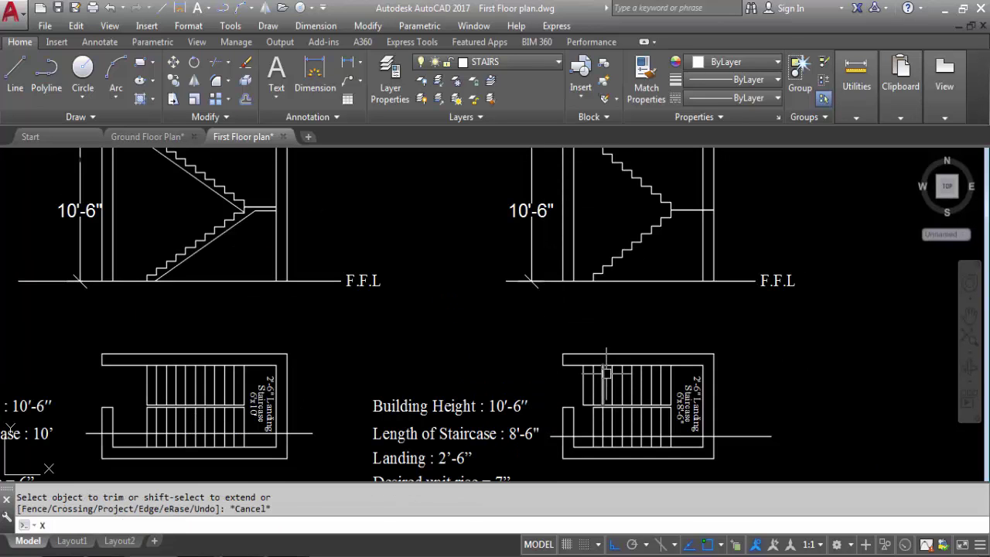
pyautogui.press('Return')
pyautogui.write('V')
pyautogui.press('Return')
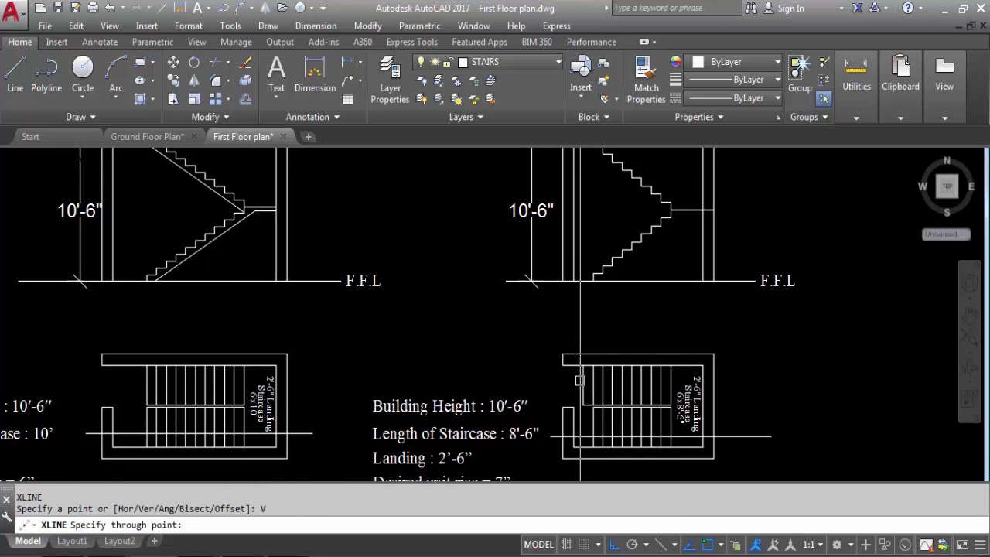
pyautogui.scroll(2, 581, 381)
pyautogui.click(583, 356)
pyautogui.scroll(-4, 625, 430)
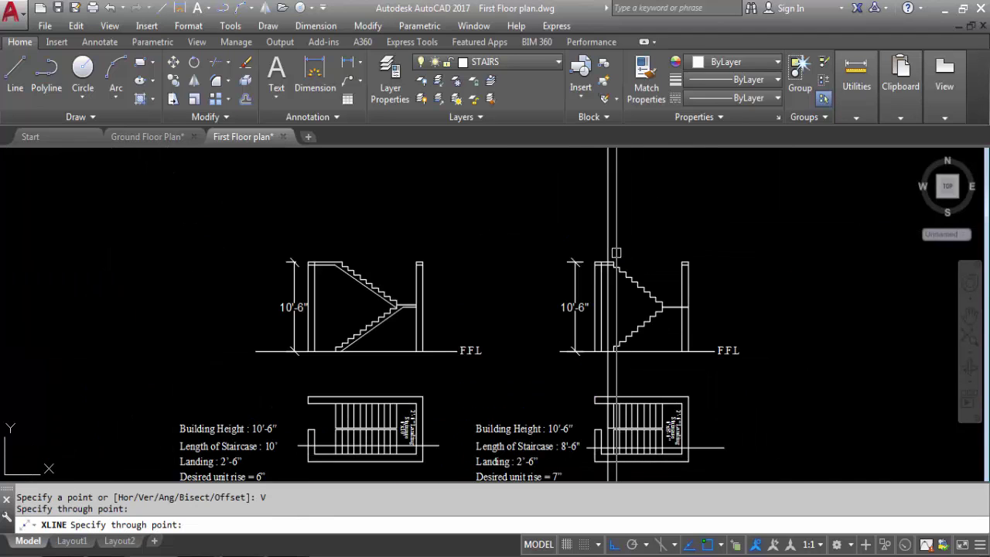
pyautogui.scroll(4, 603, 255)
pyautogui.press('Escape')
pyautogui.scroll(3, 598, 276)
pyautogui.click(597, 275)
pyautogui.press('Escape')
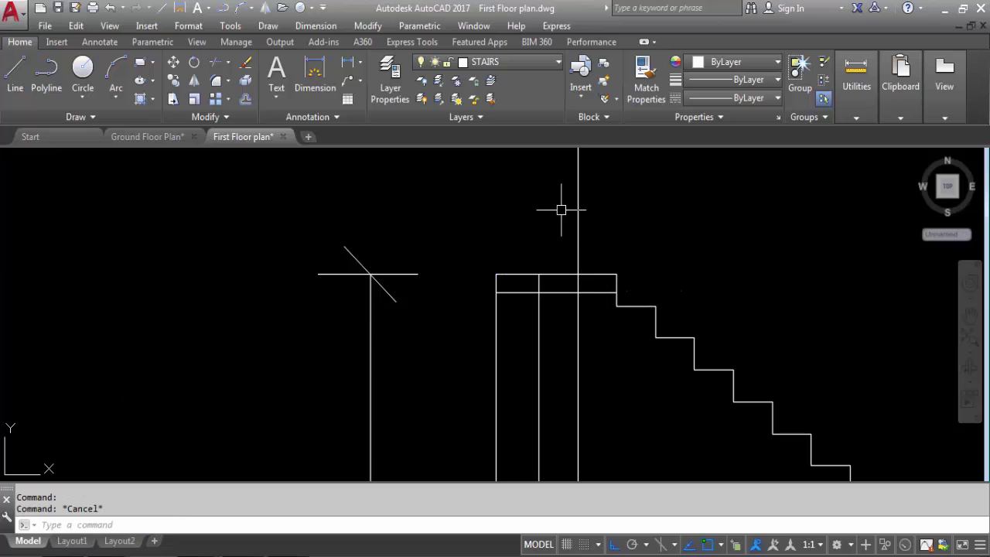
# Erase the vertical construction line at the start of the second staircase's upper flight.
pyautogui.scroll(-6, 562, 230)
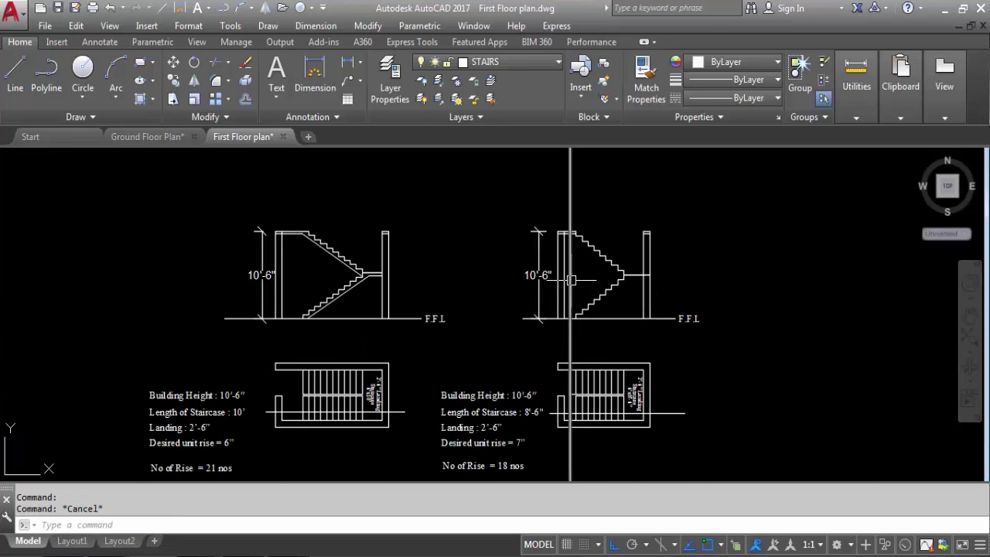
pyautogui.click(570, 260)
pyautogui.click(549, 185)
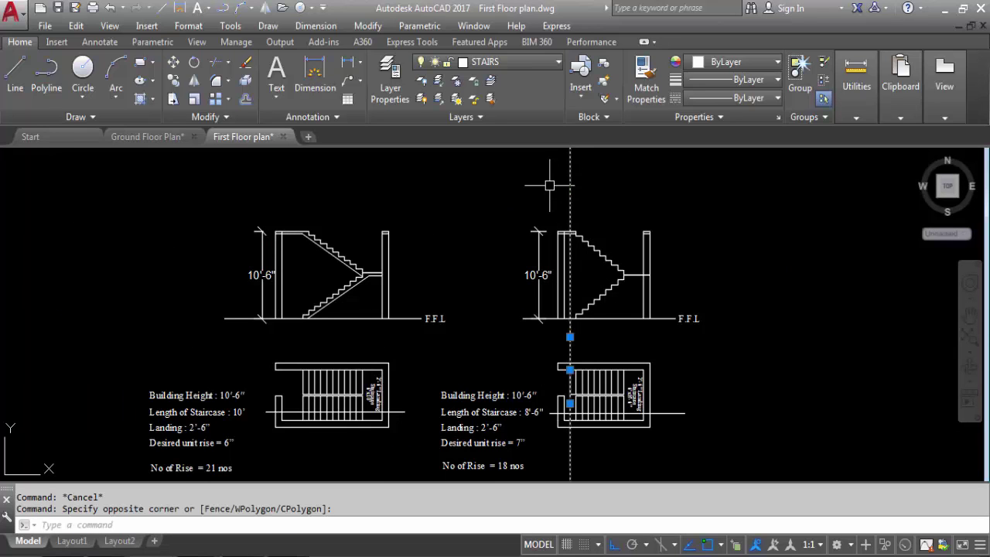
pyautogui.press('Delete')
# Compare the risers and treads of the second section's two flights with the rise and tread counts in its calculation notes.
pyautogui.scroll(2, 611, 269)
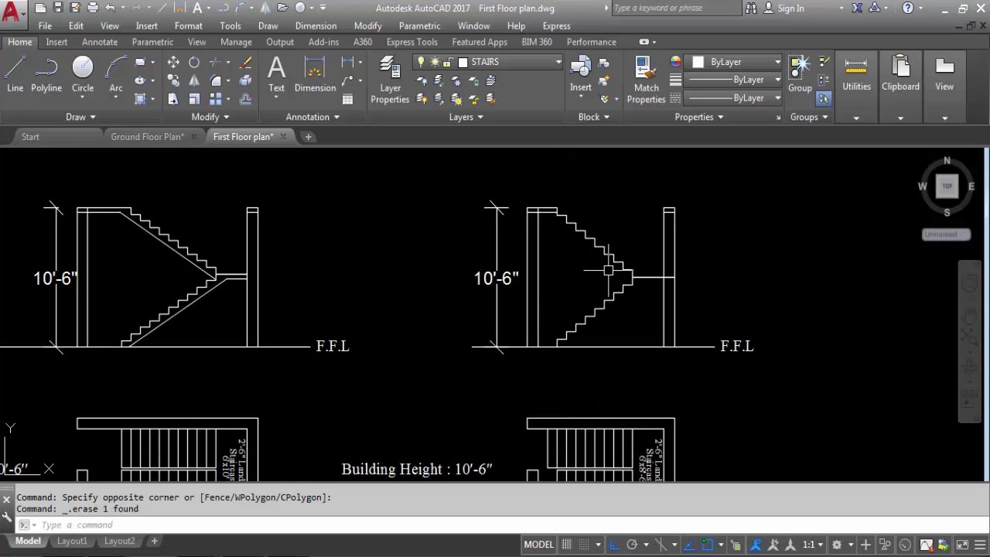
pyautogui.scroll(2, 564, 352)
pyautogui.scroll(-5, 541, 348)
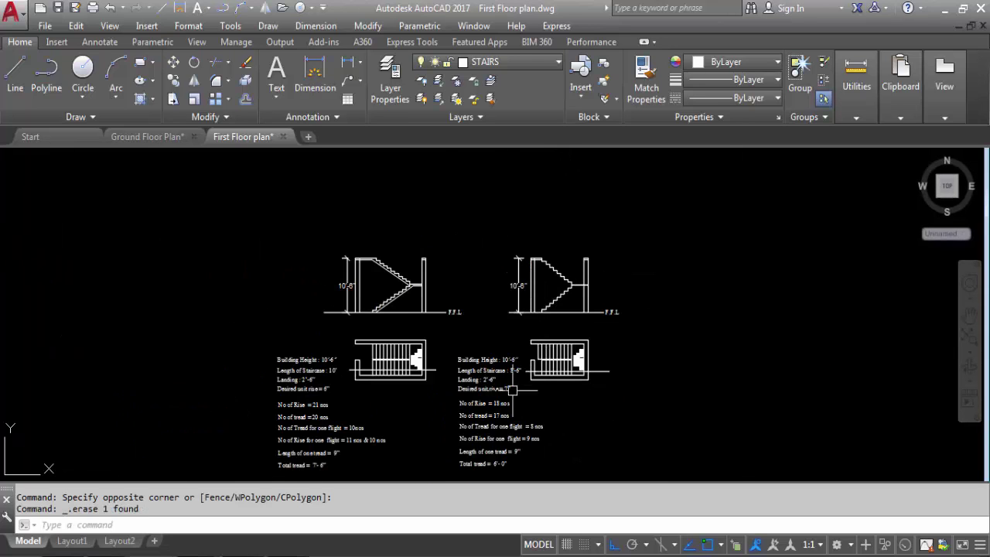
pyautogui.scroll(3, 501, 424)
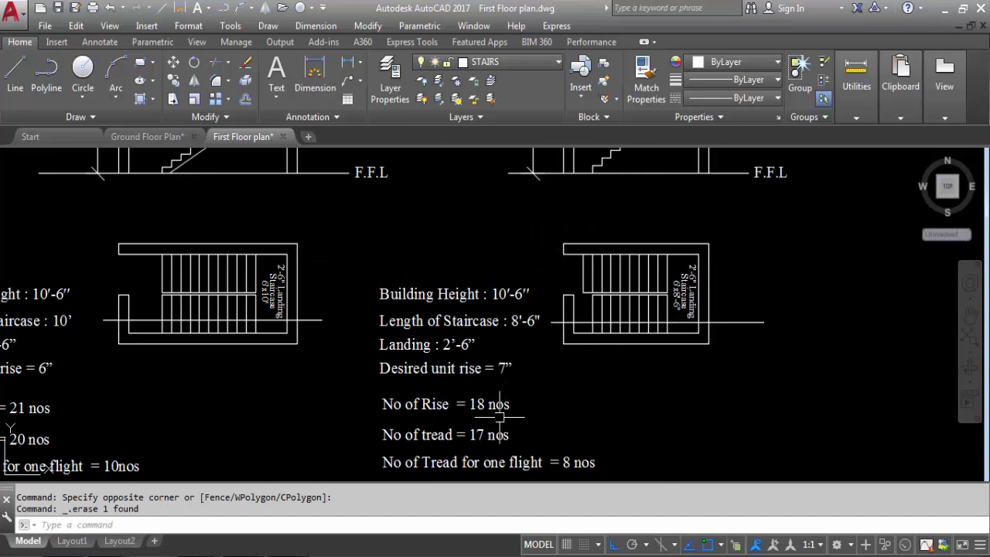
pyautogui.scroll(-2, 499, 441)
pyautogui.scroll(3, 615, 173)
pyautogui.scroll(2, 487, 439)
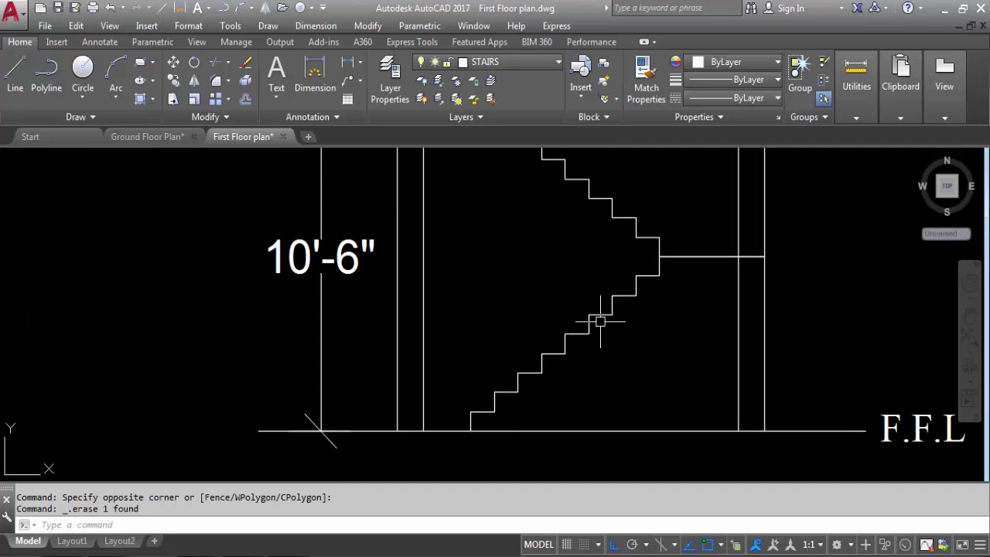
pyautogui.moveTo(658, 273)
pyautogui.mouseDown(button='middle')
pyautogui.moveTo(673, 270)
pyautogui.moveTo(710, 387)
pyautogui.mouseUp(button='middle')
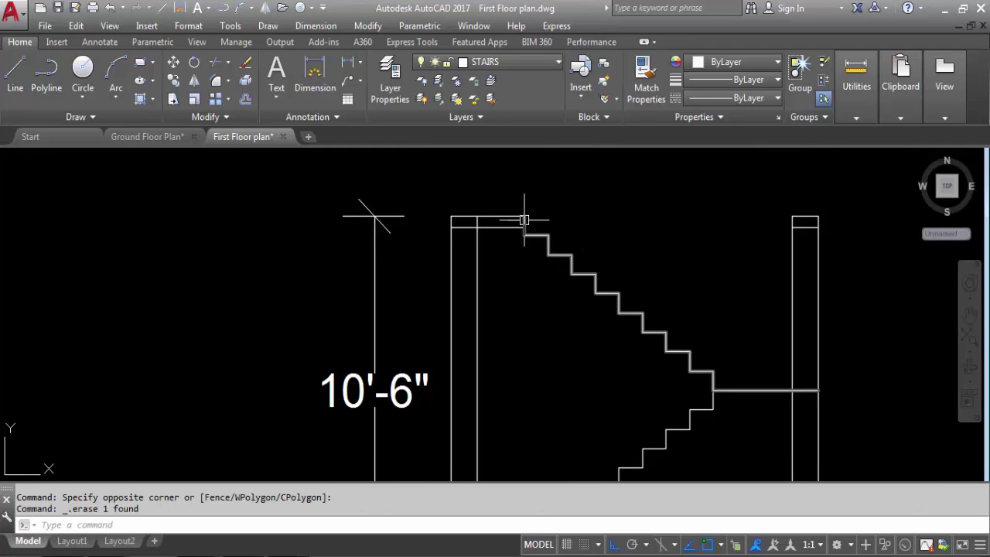
pyautogui.scroll(-5, 561, 249)
pyautogui.scroll(3, 547, 304)
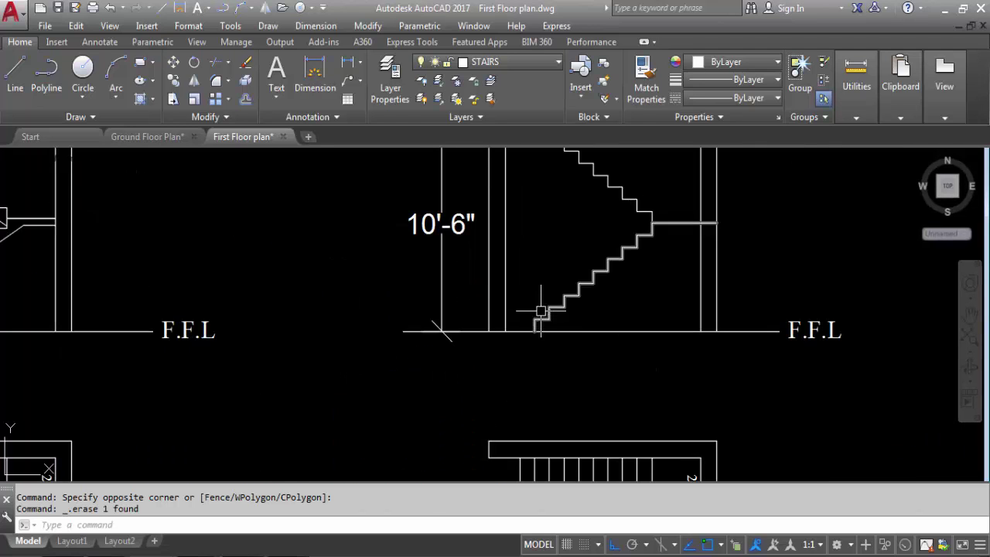
pyautogui.scroll(2, 548, 308)
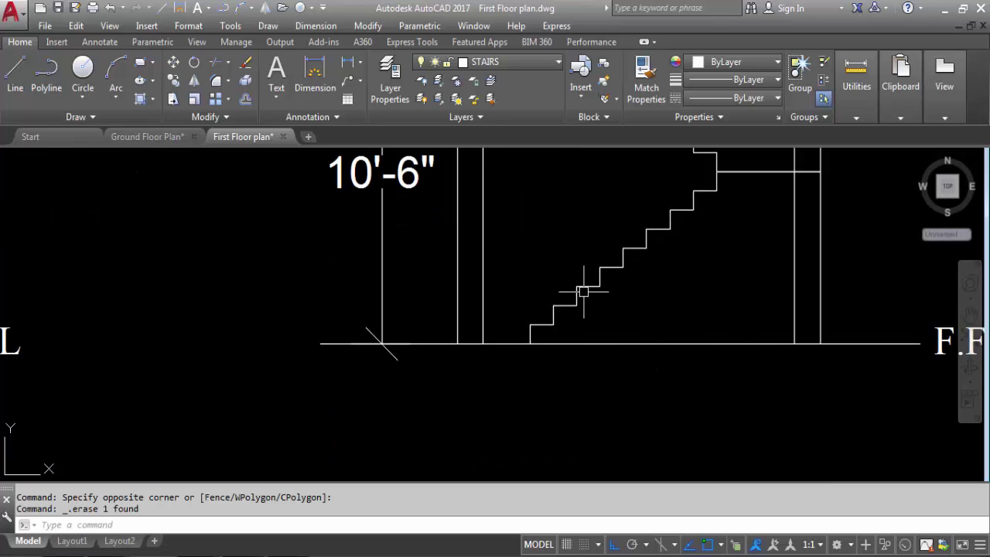
# Check the second section's flights and landing against its plan, its calculation notes and the first staircase's section.
pyautogui.moveTo(682, 212); pyautogui.dragTo(589, 386, button='middle')
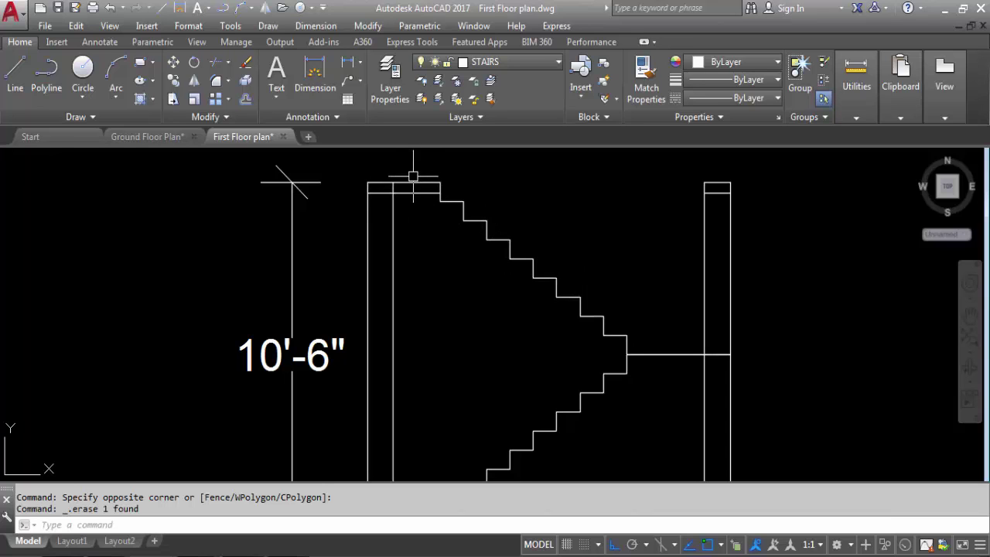
pyautogui.scroll(-3, 420, 165)
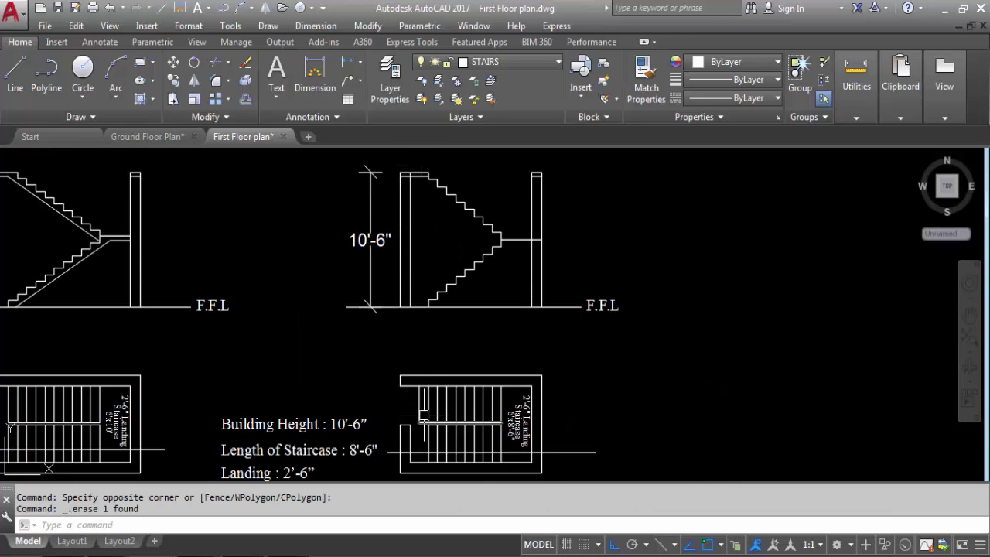
pyautogui.scroll(2, 431, 167)
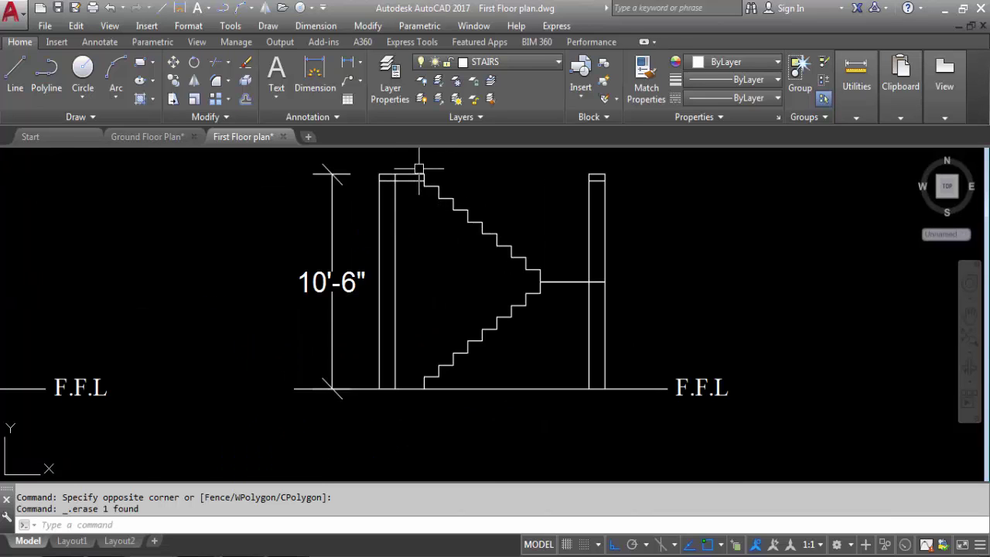
pyautogui.scroll(-3, 418, 168)
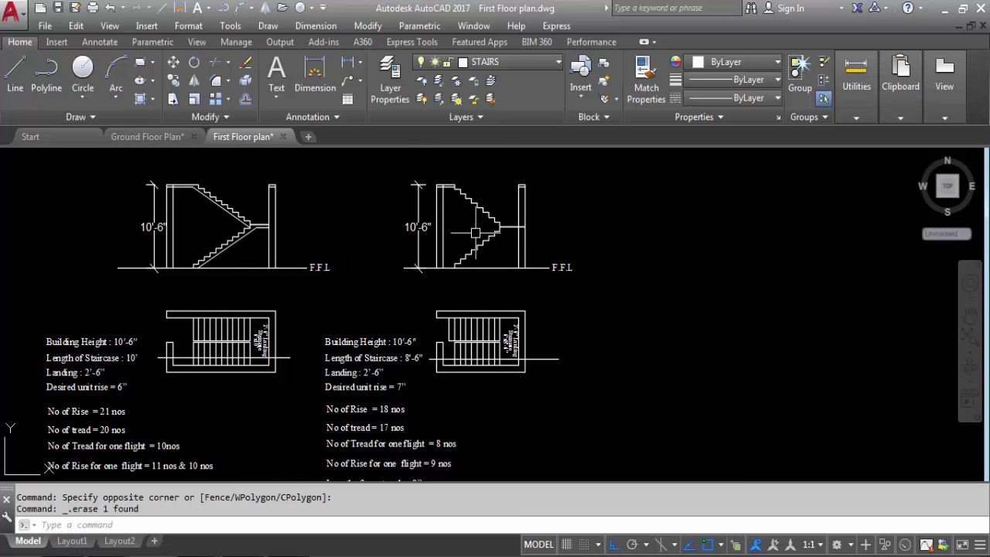
pyautogui.scroll(4, 486, 358)
pyautogui.scroll(-4, 420, 353)
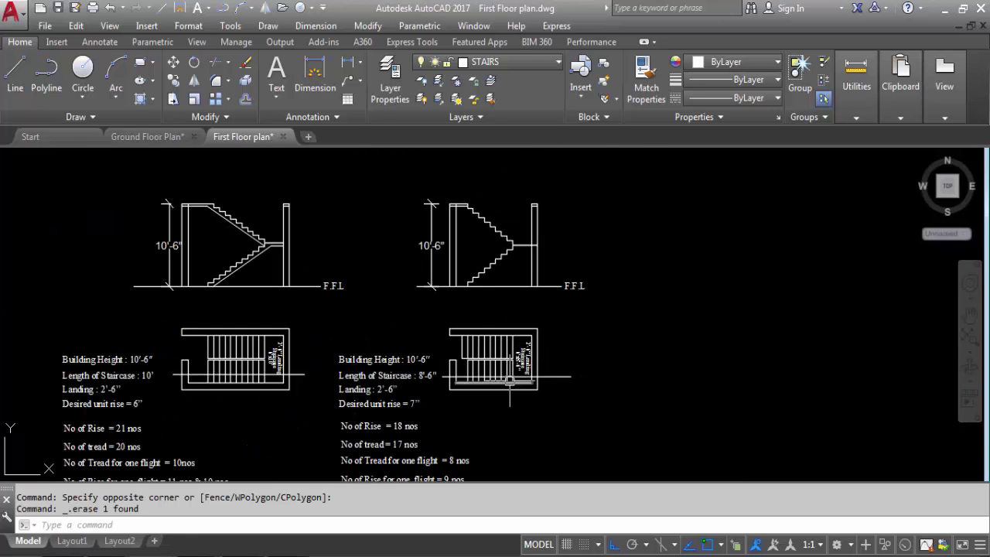
pyautogui.scroll(2, 476, 346)
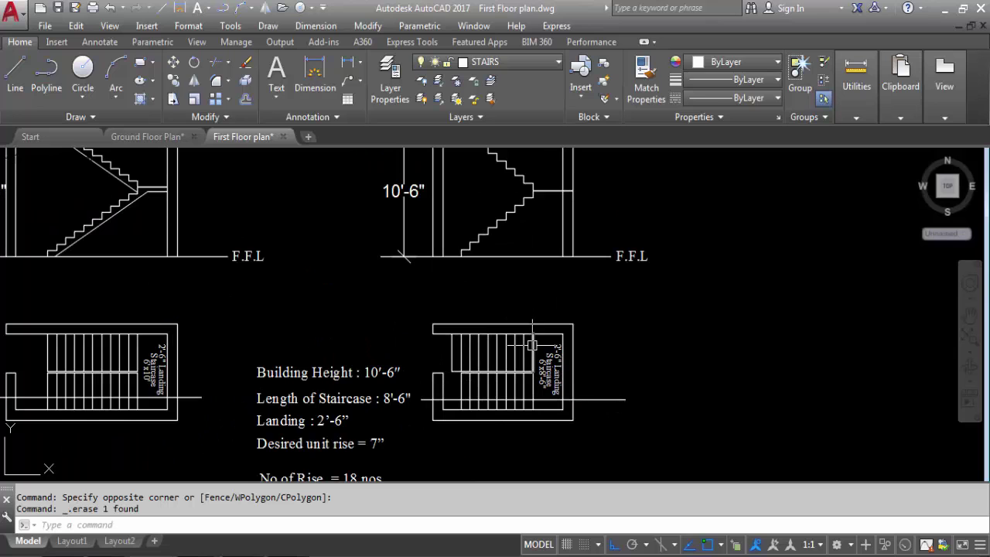
pyautogui.scroll(-5, 690, 313)
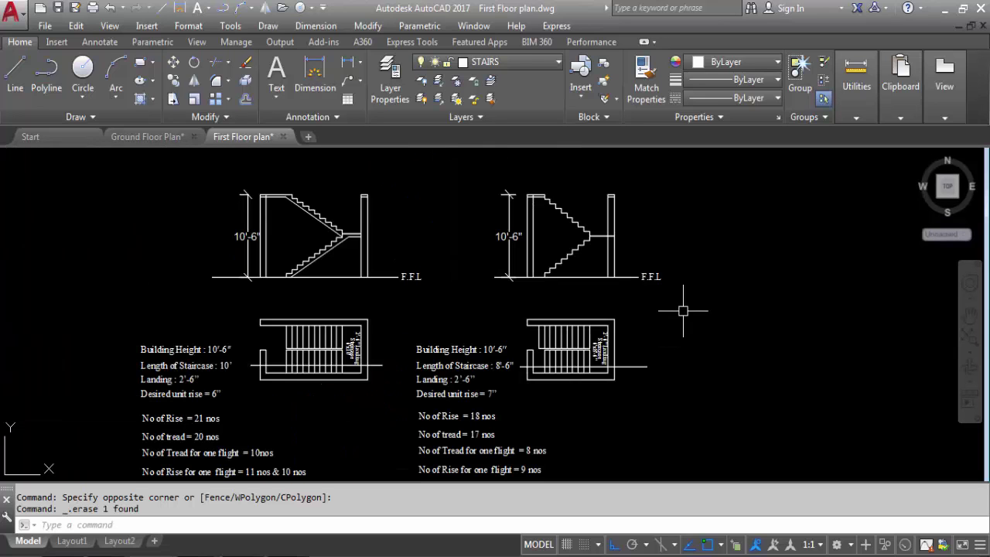
pyautogui.scroll(2, 696, 266)
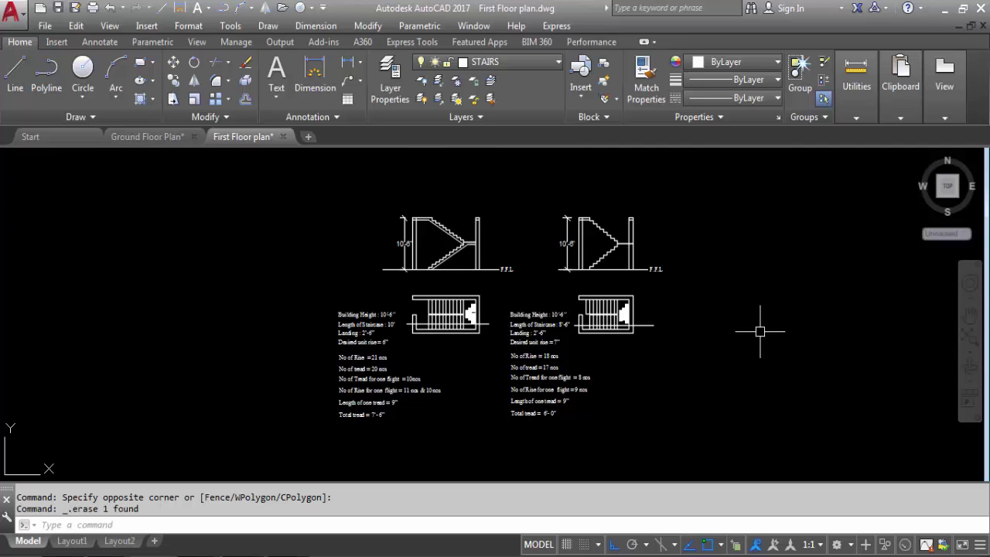
pyautogui.scroll(5, 565, 229)
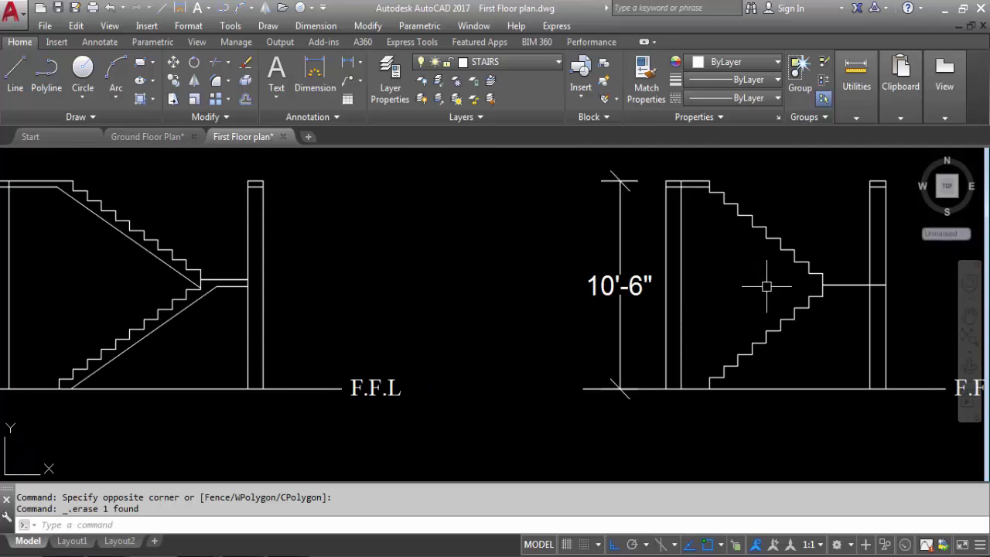
# Draw a sloping line along the lower flight from the foot of its first riser to the foot of its last riser.
pyautogui.write('L')
pyautogui.press('Return')
pyautogui.scroll(4, 746, 391)
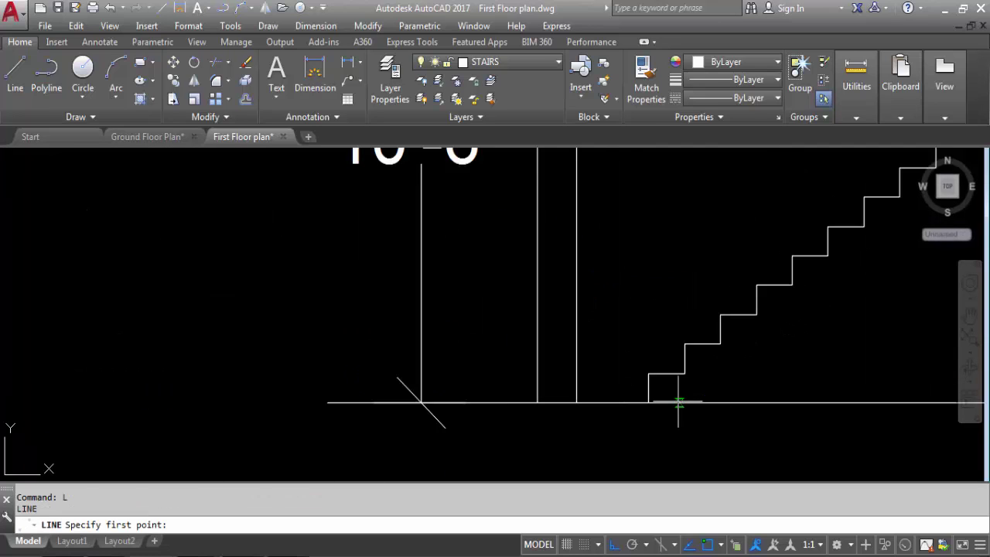
pyautogui.click(649, 403)
pyautogui.scroll(-5, 696, 404)
pyautogui.scroll(4, 778, 350)
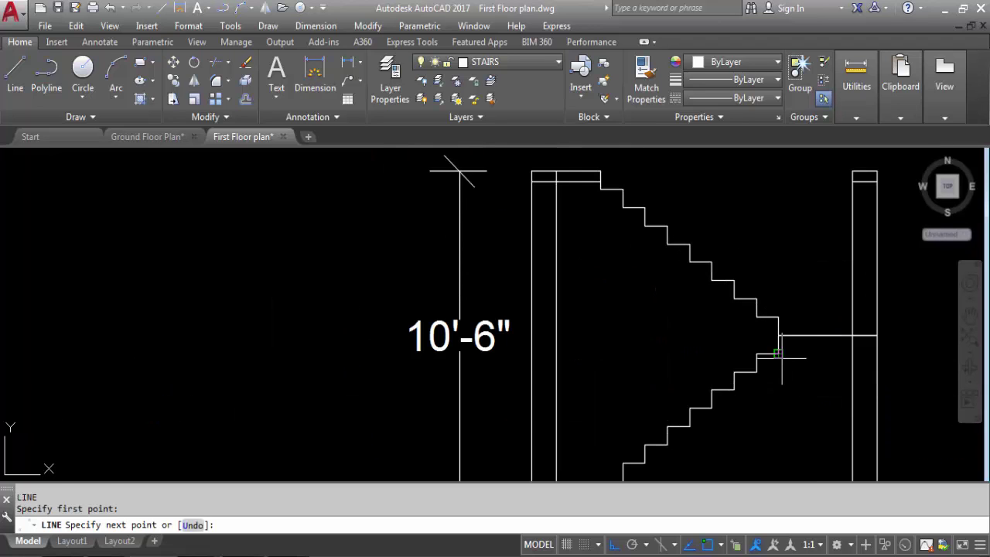
pyautogui.click(779, 354)
pyautogui.press('Return')
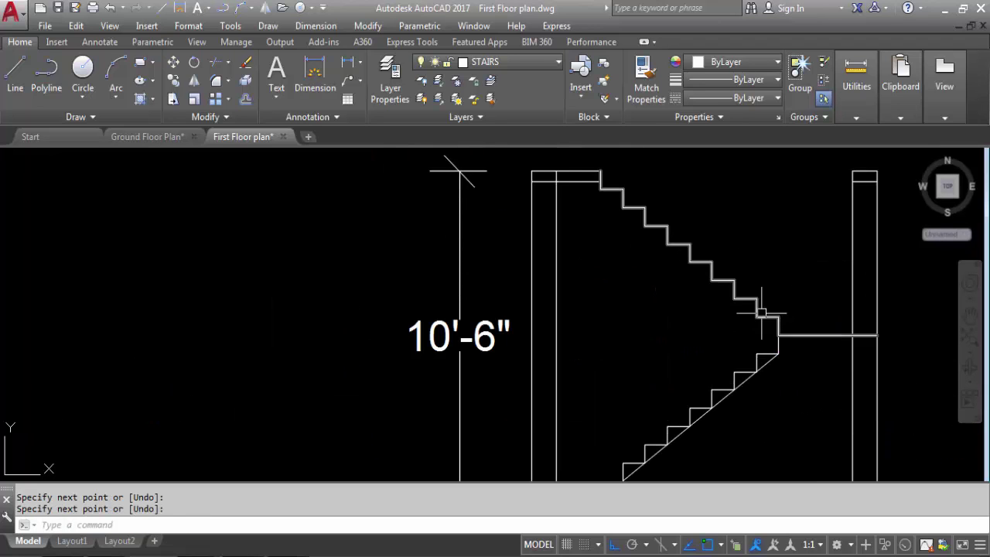
# Draw a sloping line along the upper flight from the landing edge to the foot of the topmost riser.
pyautogui.press('Return')
pyautogui.click(778, 335)
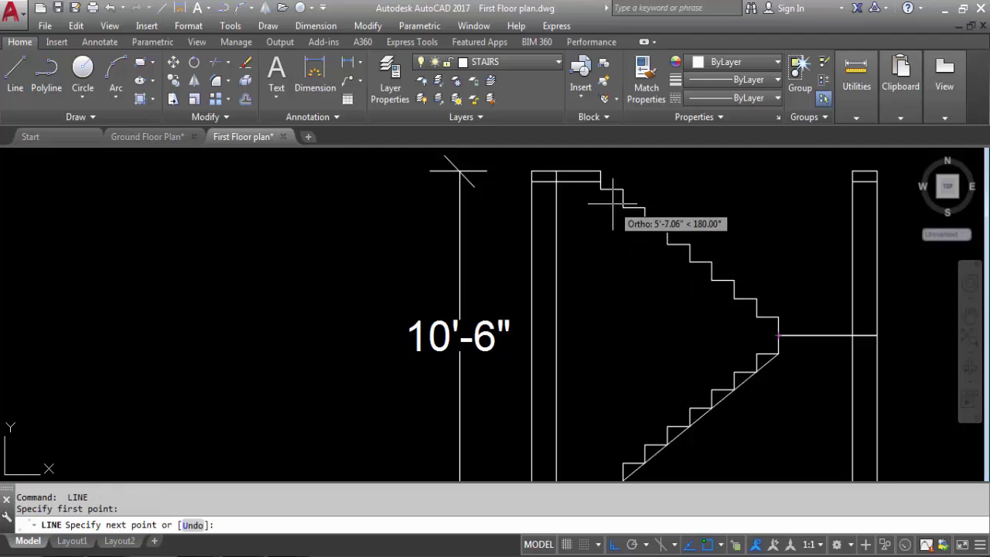
pyautogui.click(601, 188)
pyautogui.press('Escape')
pyautogui.write('P')
pyautogui.press('Escape')
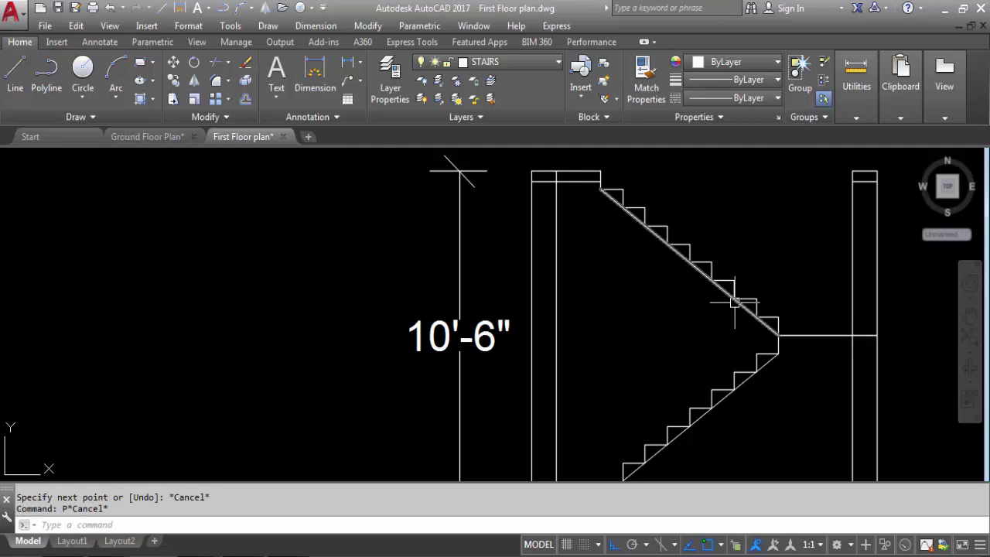
# Offset the upper flight and landing polyline and the lower flight's sloping line 4" to their undersides.
pyautogui.write('o')
pyautogui.press('Return')
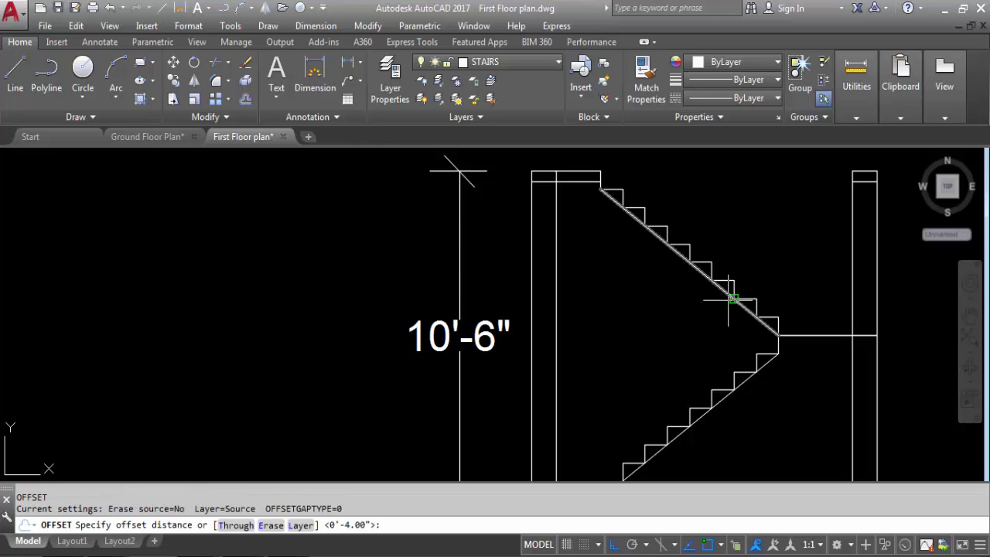
pyautogui.press('Return')
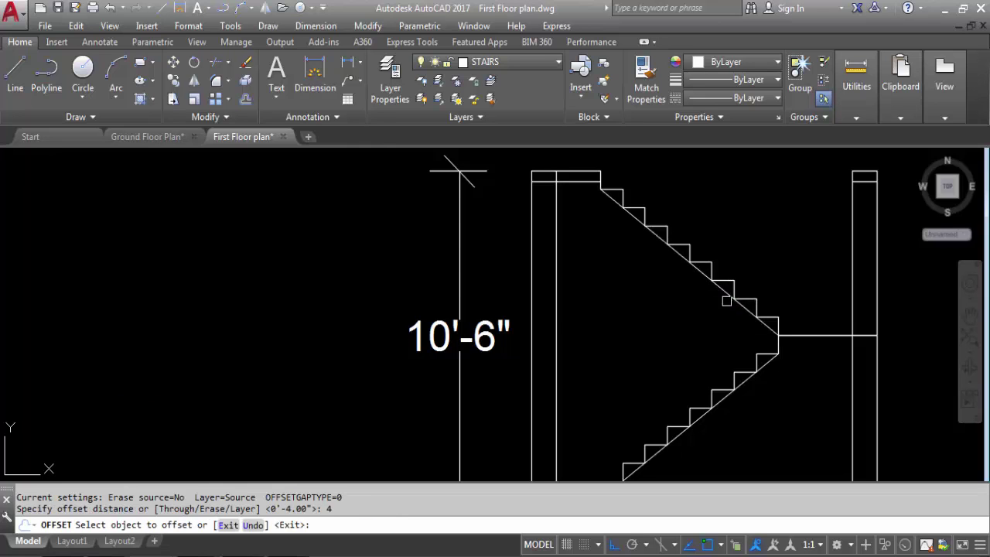
pyautogui.click(820, 336)
pyautogui.click(808, 400)
pyautogui.click(772, 356)
pyautogui.click(812, 421)
pyautogui.scroll(2, 745, 325)
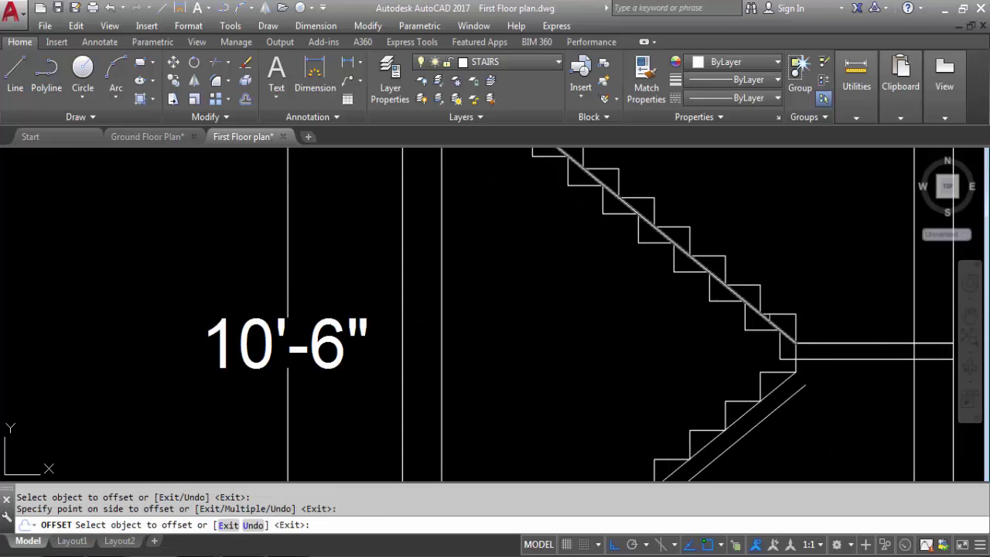
# Trim the offset polyline at the landing riser and erase its stepped part, keeping the landing's underside line.
pyautogui.press('Escape')
pyautogui.write('TR')
pyautogui.press('Return')
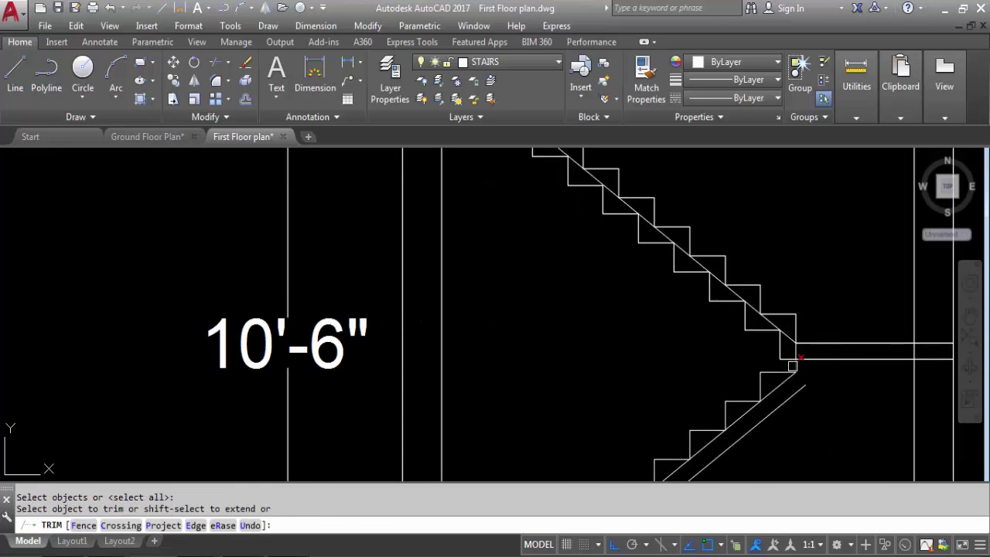
pyautogui.scroll(3, 792, 352)
pyautogui.press('Return')
pyautogui.press('Escape')
pyautogui.click(764, 340)
pyautogui.click(720, 337)
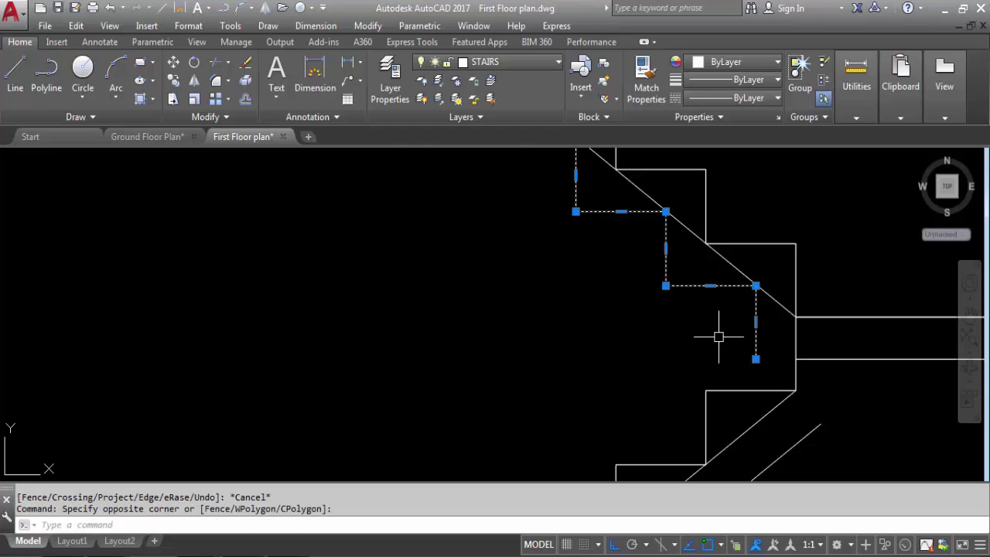
pyautogui.press('Delete')
# Offset the upper flight's sloping line 4" to its underside.
pyautogui.write('o')
pyautogui.press('Return')
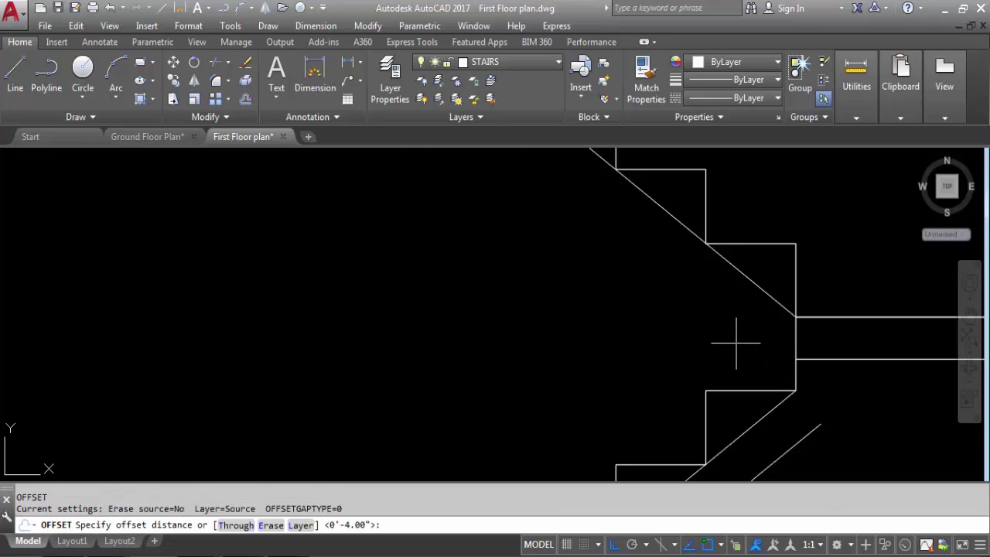
pyautogui.press('Return')
pyautogui.click(763, 301)
pyautogui.click(626, 342)
pyautogui.scroll(-3, 569, 332)
pyautogui.press('Escape')
pyautogui.scroll(4, 636, 348)
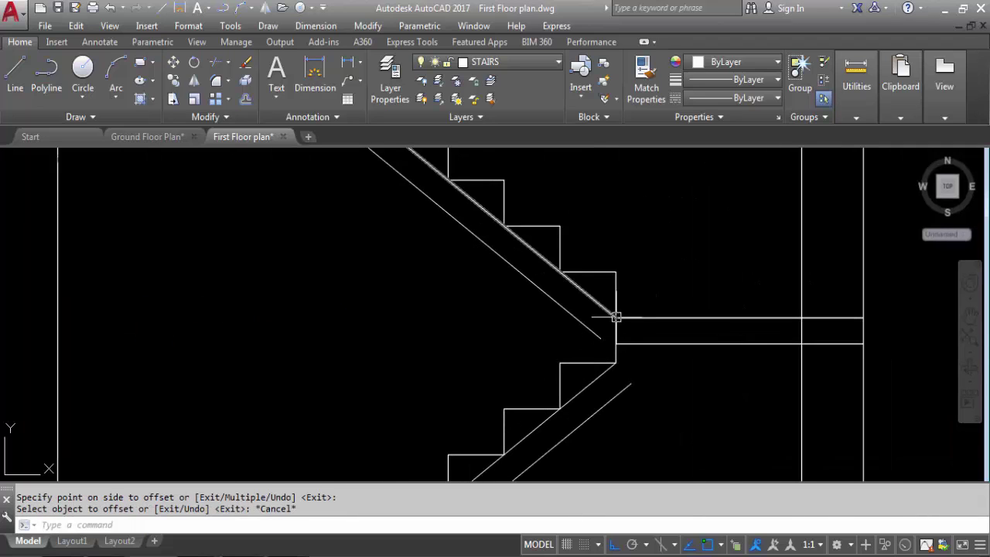
# Erase the two original sloping lines that run through the step corners of both flights.
pyautogui.click(614, 313)
pyautogui.click(603, 373)
pyautogui.press('Delete')
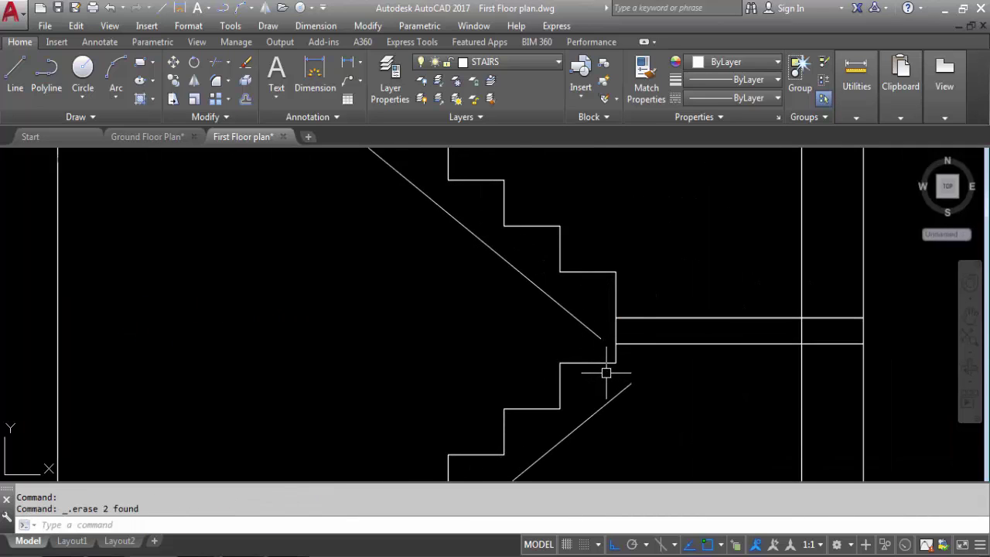
# Try to fillet the lower flight's underside with the stair-side portion of the landing's underside line, and undo it.
pyautogui.write('f')
pyautogui.press('Return')
pyautogui.click(626, 388)
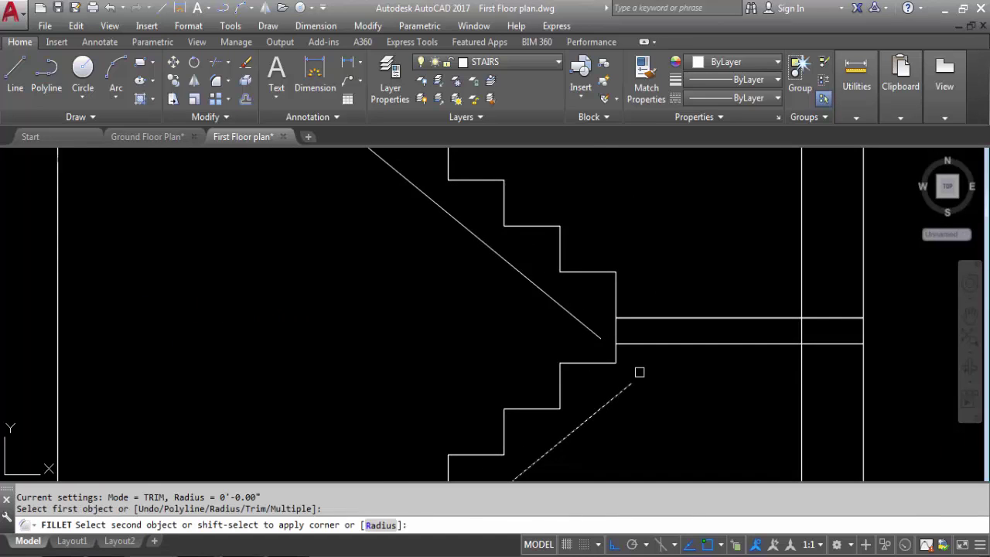
pyautogui.click(669, 344)
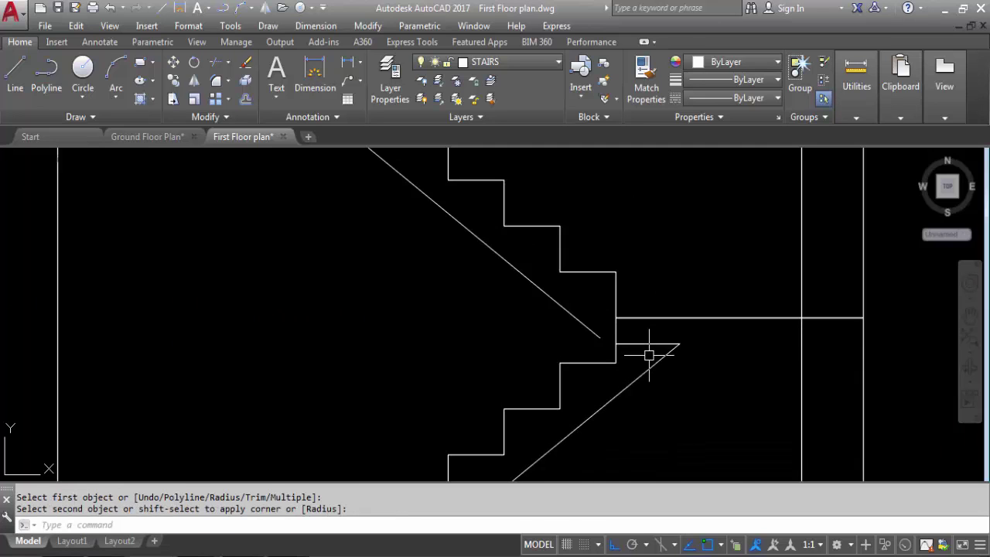
pyautogui.hotkey('ctrl', 'z')
# Fillet the lower flight's underside line with the landing's underside at radius 0, keeping the part toward the right wall.
pyautogui.press('Return')
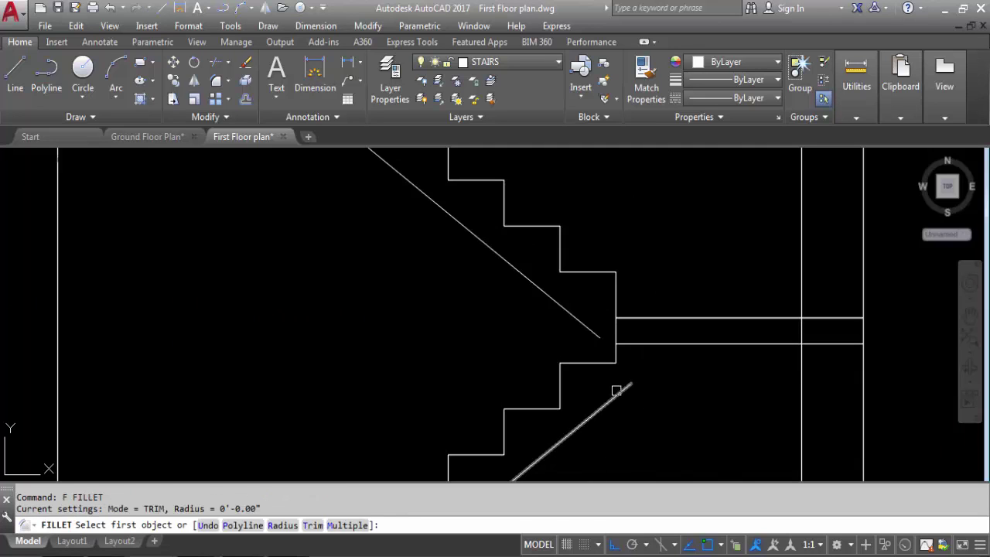
pyautogui.click(619, 392)
pyautogui.click(752, 344)
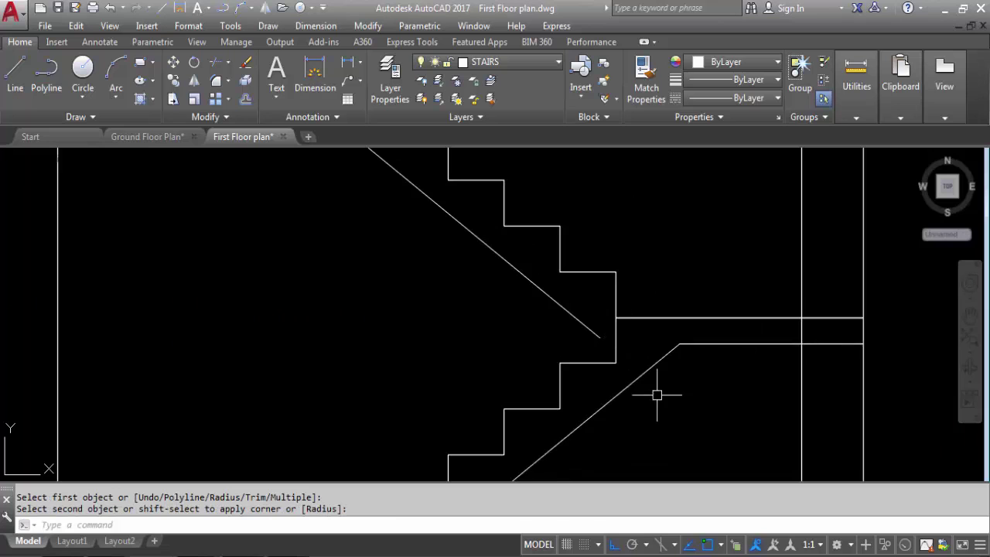
# Fillet the upper flight's underside line with the bottom line of the top slab at radius 0.
pyautogui.scroll(-5, 696, 405)
pyautogui.press('Return')
pyautogui.click(584, 334)
pyautogui.scroll(4, 503, 282)
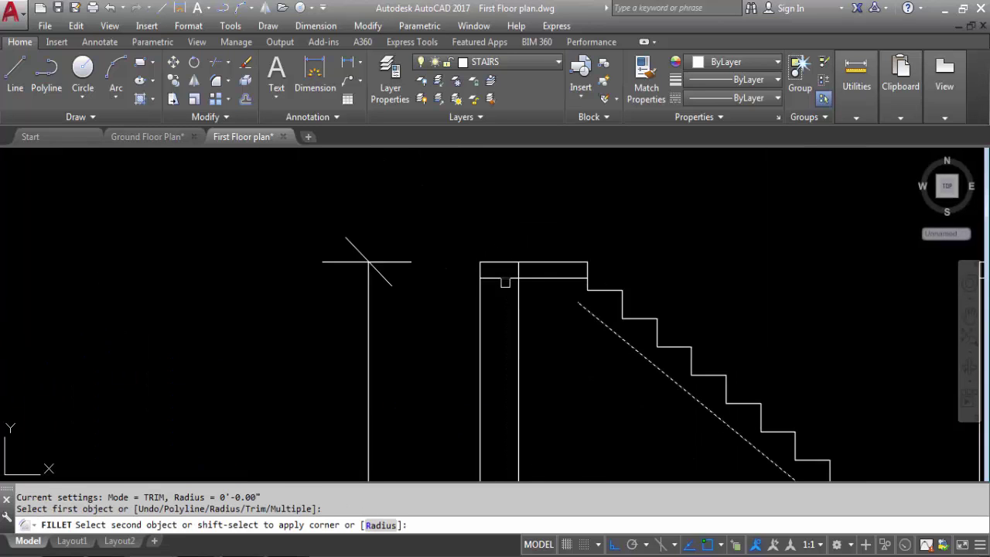
pyautogui.click(526, 280)
pyautogui.scroll(-8, 619, 320)
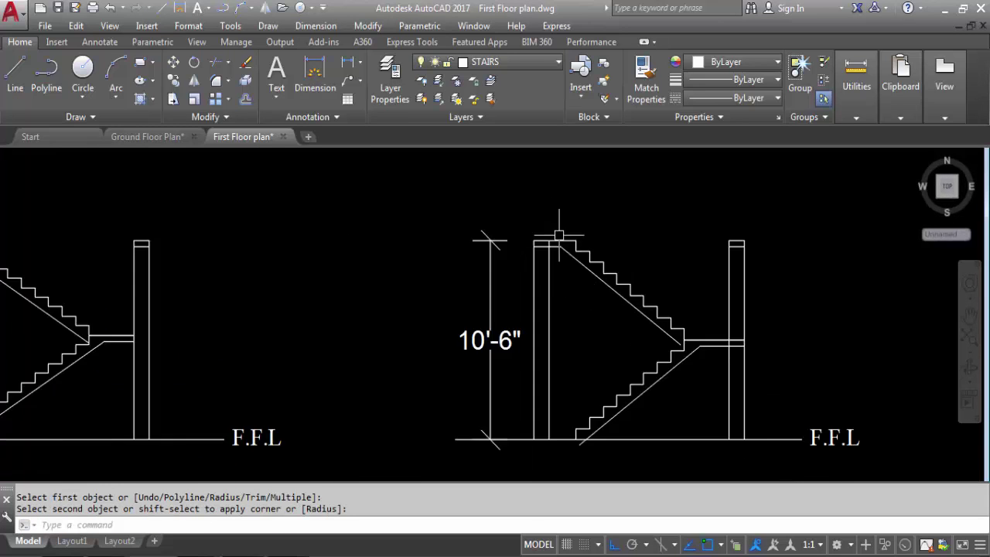
# Trim the piece of the lower flight's underside line that projects below the floor line.
pyautogui.scroll(4, 644, 303)
pyautogui.write('f')
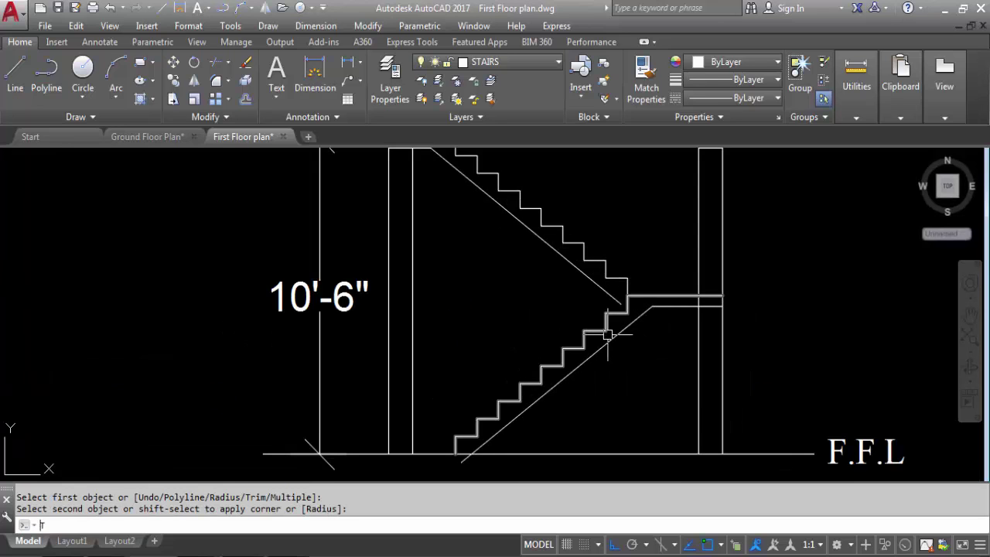
pyautogui.write('R')
pyautogui.press('Return')
pyautogui.press('Return')
pyautogui.scroll(-3, 599, 328)
pyautogui.scroll(5, 532, 363)
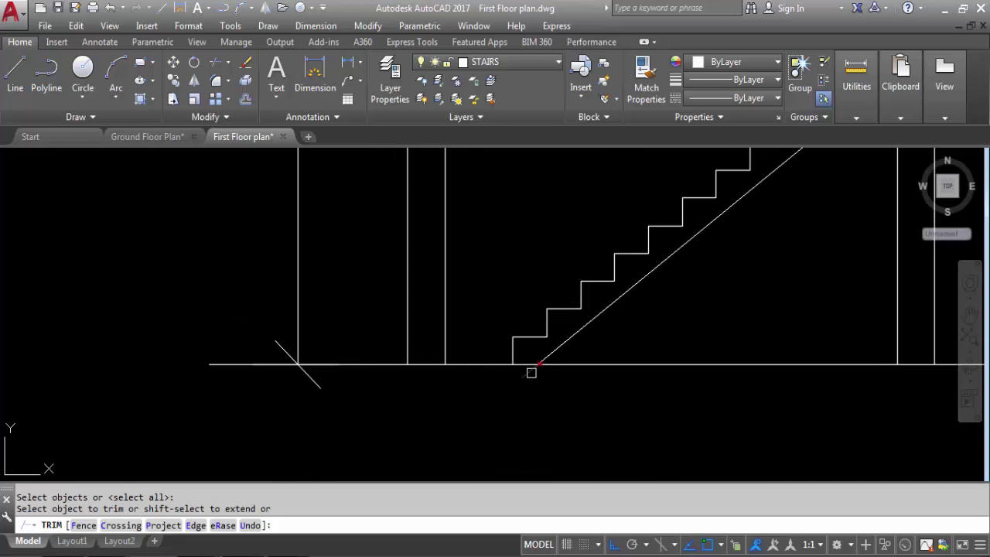
pyautogui.click(530, 372)
pyautogui.scroll(-4, 531, 372)
pyautogui.click(579, 345)
pyautogui.scroll(5, 546, 344)
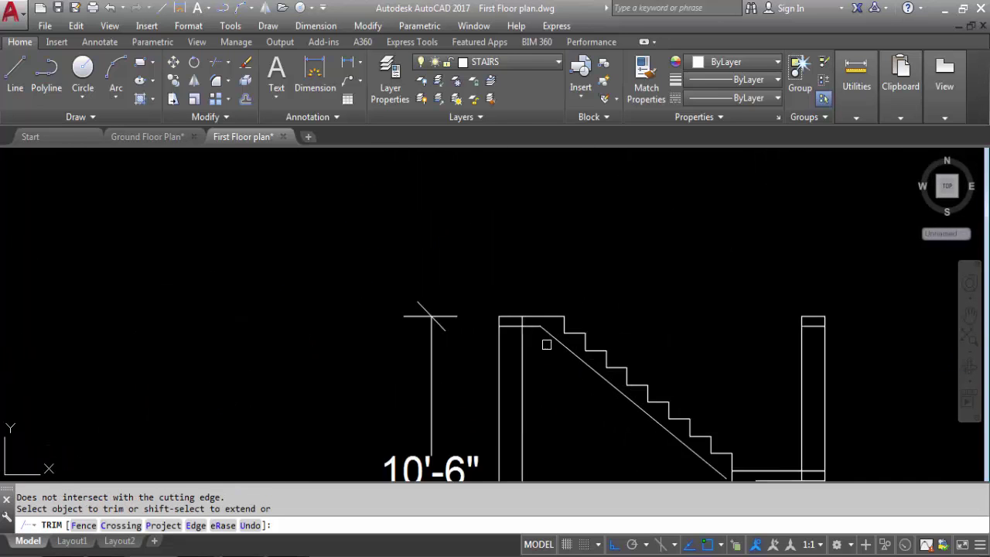
pyautogui.scroll(-4, 453, 237)
pyautogui.scroll(3, 481, 265)
pyautogui.scroll(-3, 669, 344)
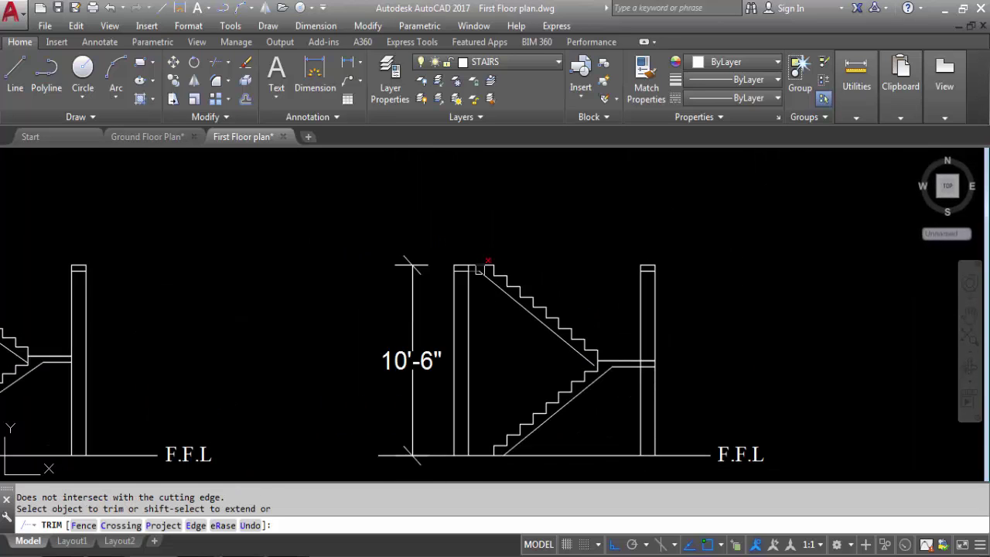
pyautogui.press('Escape')
# Extend the upper flight's underside line to the riser at the landing, using the lower flight polyline as boundary.
pyautogui.write('EX')
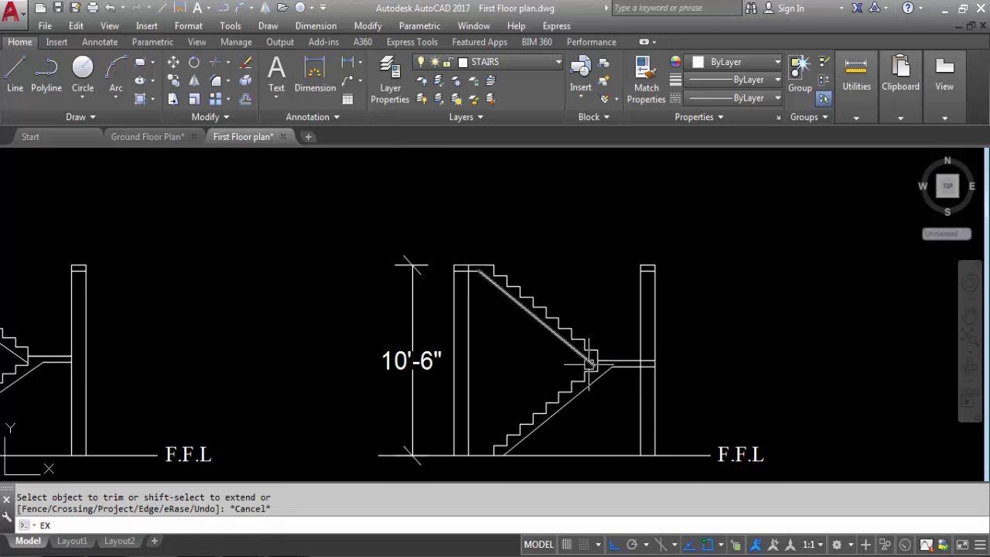
pyautogui.press('Return')
pyautogui.scroll(4, 586, 356)
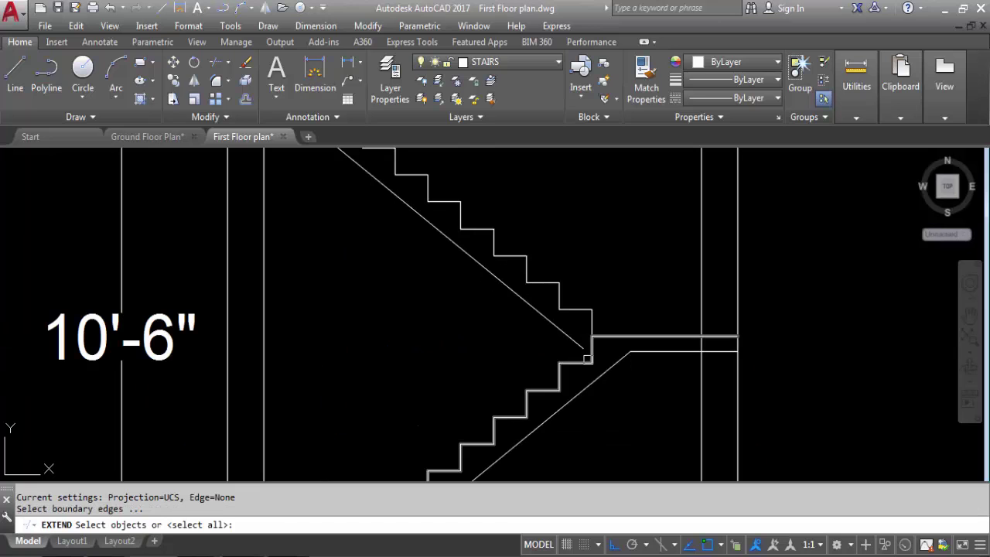
pyautogui.click(586, 355)
pyautogui.press('Return')
pyautogui.click(568, 340)
pyautogui.scroll(-4, 562, 331)
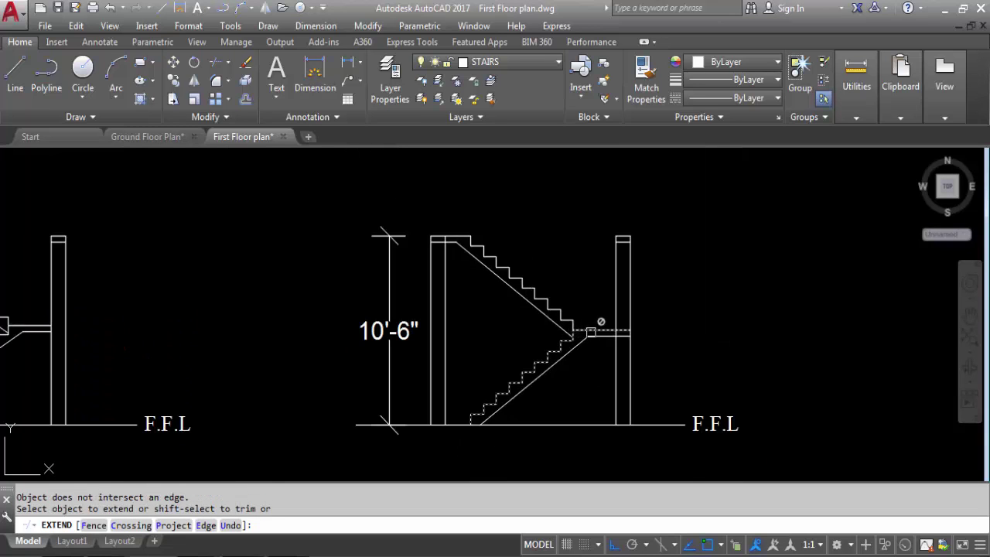
# Finish the Extend operation on the upper flight's underside line and save the drawing.
pyautogui.scroll(4, 552, 337)
pyautogui.scroll(-2, 552, 342)
pyautogui.click(544, 352)
pyautogui.press('Escape')
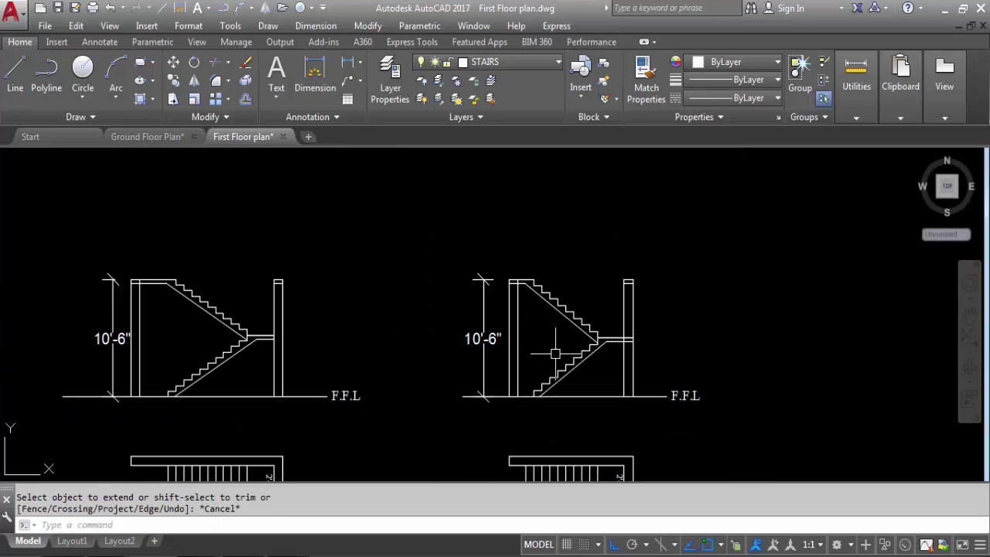
pyautogui.hotkey('ctrl', 's')
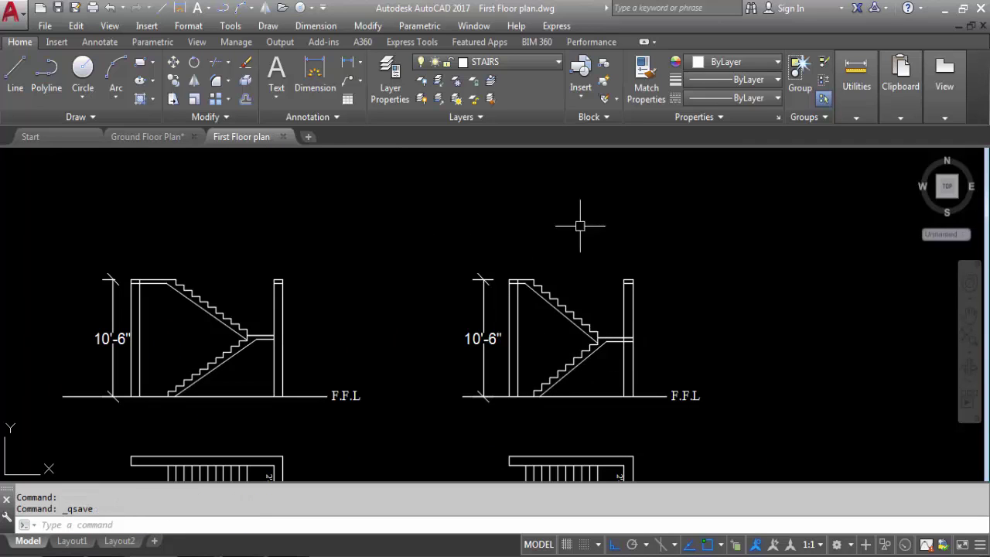
# Erase the leftover slab line across the top of the landing-side wall in both staircase sections and save the drawing.
pyautogui.scroll(-2, 514, 201)
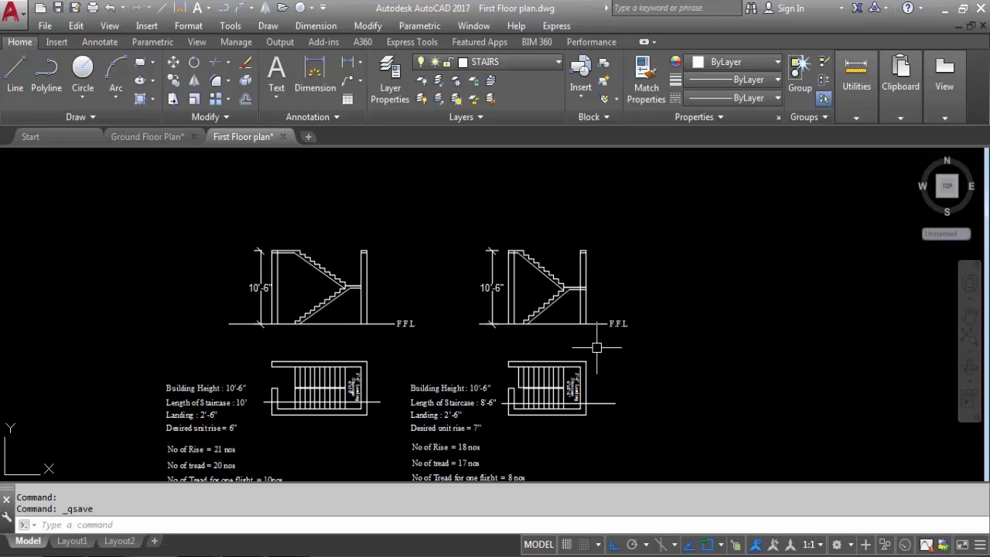
pyautogui.scroll(5, 563, 239)
pyautogui.click(594, 281)
pyautogui.press('Delete')
pyautogui.scroll(-5, 513, 266)
pyautogui.scroll(6, 513, 276)
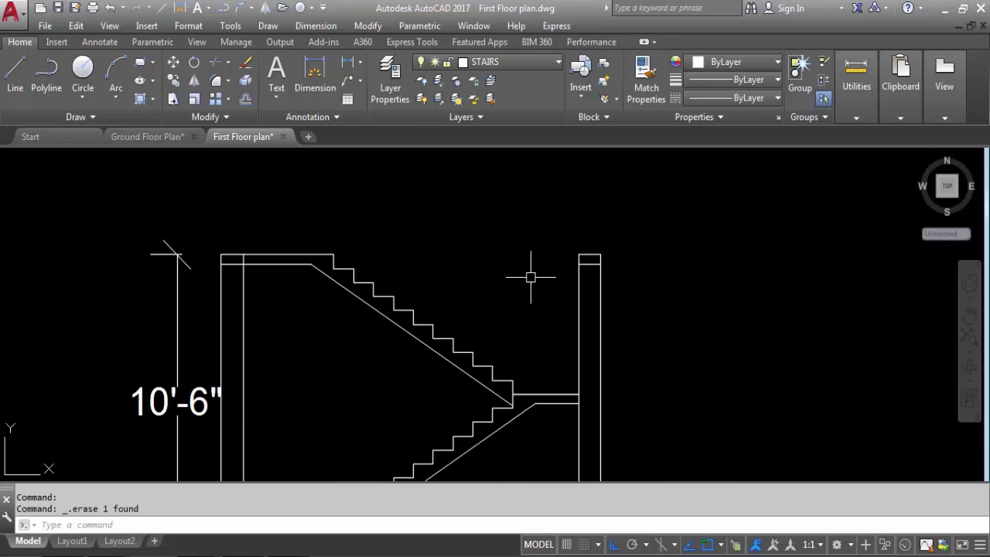
pyautogui.click(588, 265)
pyautogui.press('Delete')
pyautogui.scroll(-5, 426, 224)
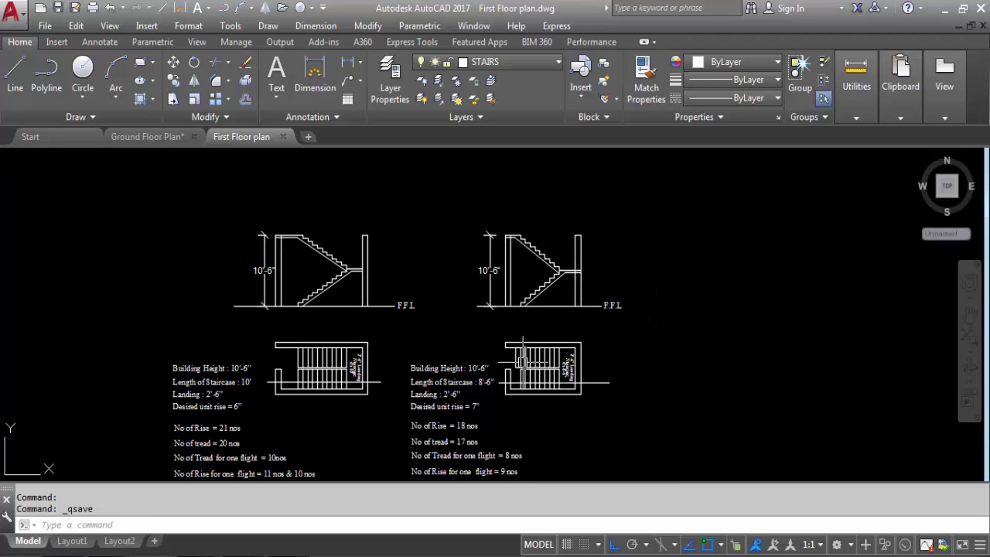
# Check the total tread length of one flight in the 6'x8'-6" staircase with a linear dimension, comparing plan and section without placing it.
pyautogui.click(347, 62)
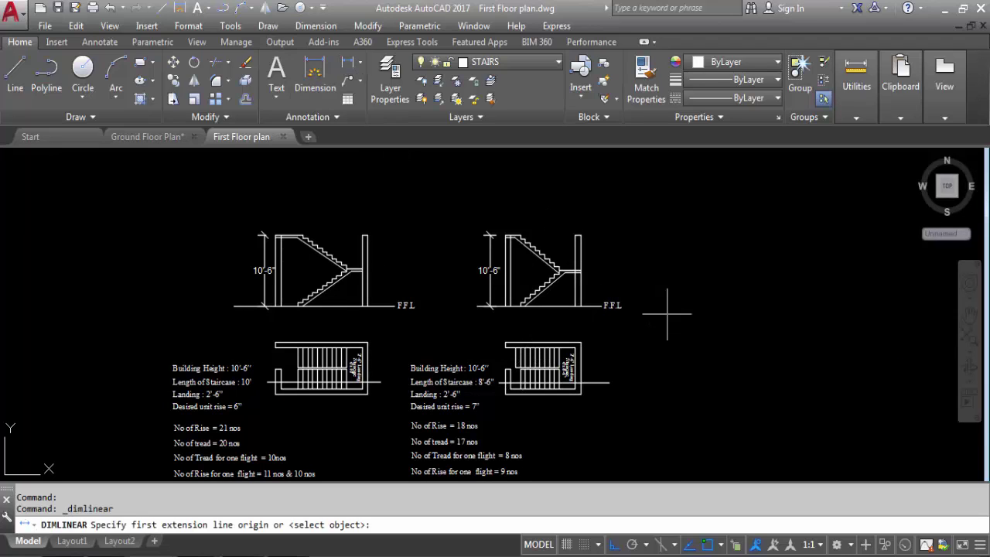
pyautogui.scroll(4, 544, 357)
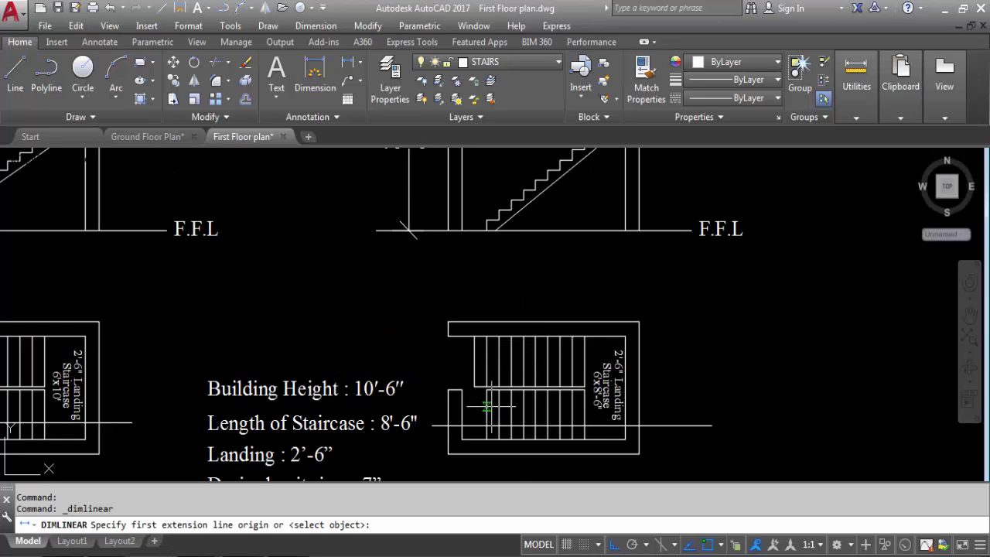
pyautogui.click(485, 389)
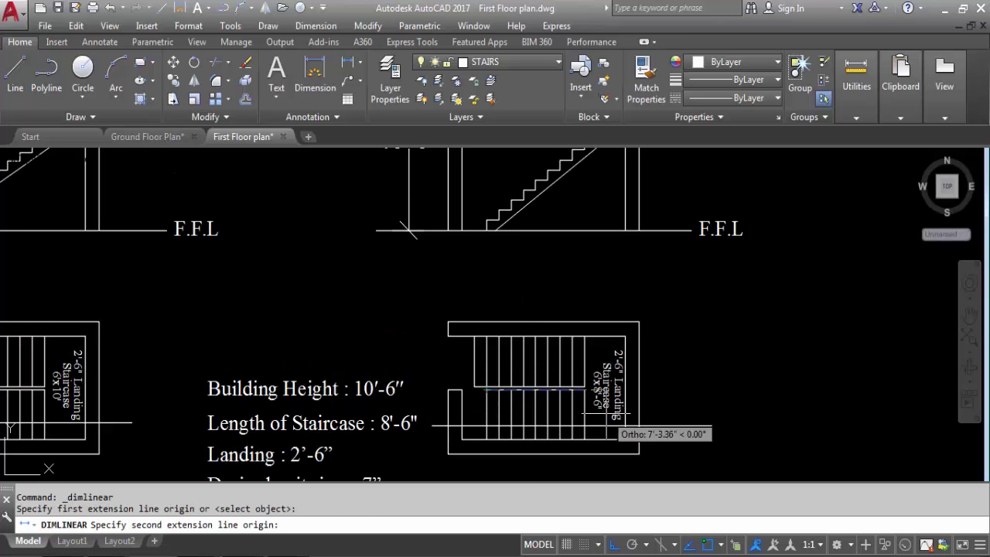
pyautogui.click(585, 398)
pyautogui.scroll(-4, 585, 398)
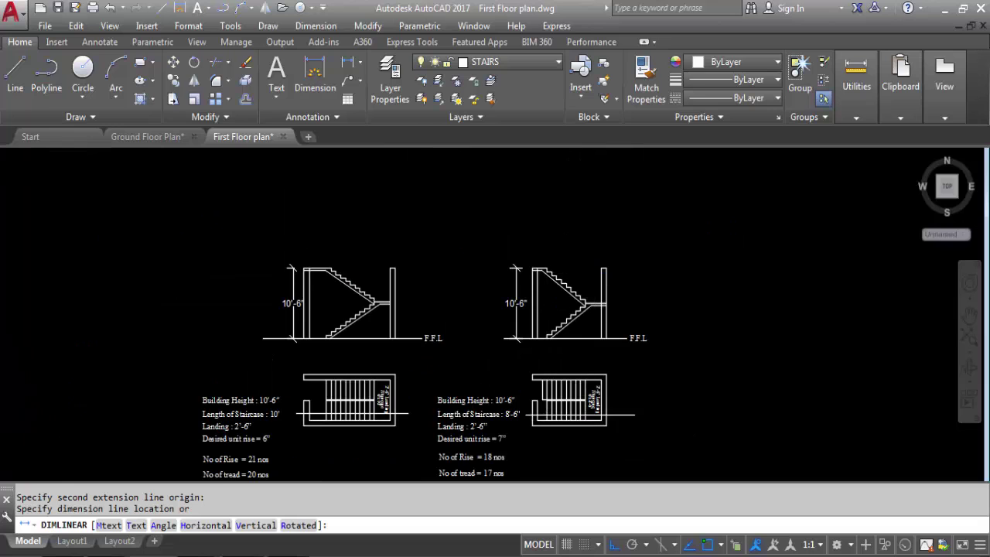
pyautogui.scroll(4, 582, 286)
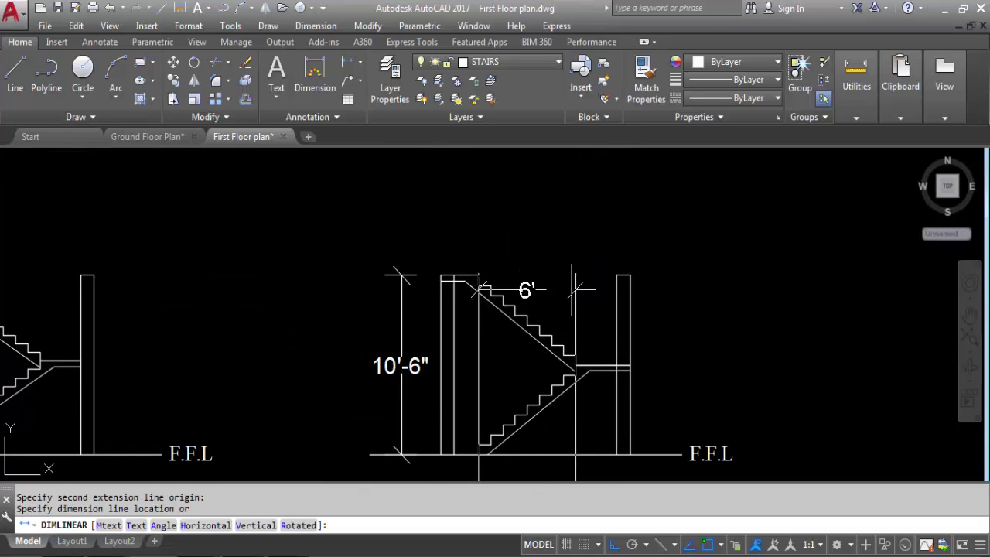
pyautogui.scroll(-4, 568, 267)
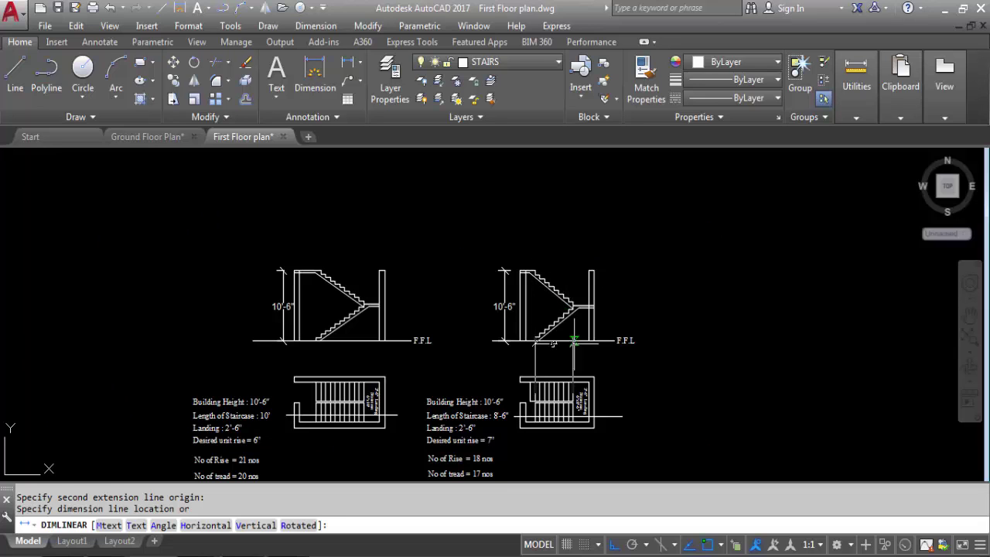
pyautogui.press('Escape')
# Check the total tread length of one flight in the 6'x10' staircase against its section with an unplaced linear dimension.
pyautogui.press('Return')
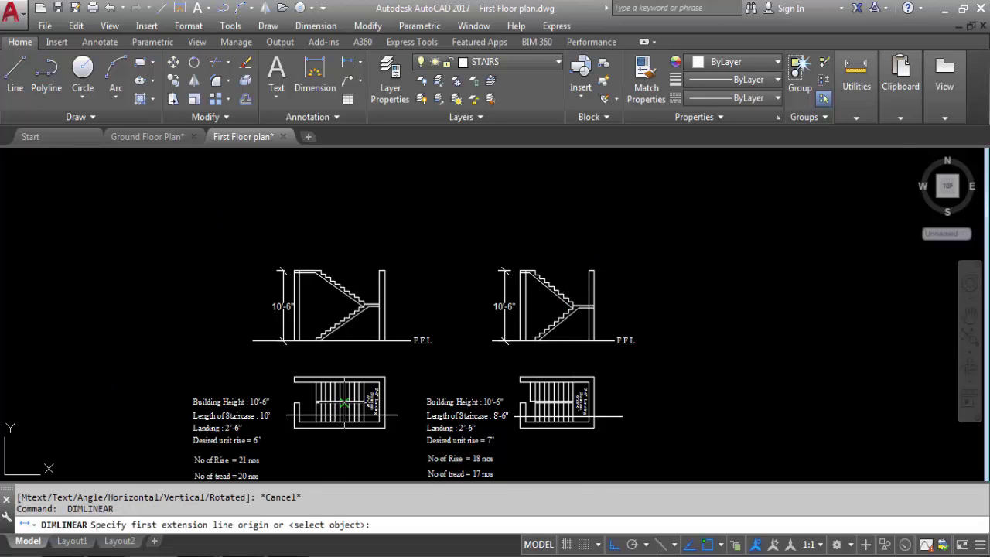
pyautogui.scroll(4, 344, 415)
pyautogui.click(281, 367)
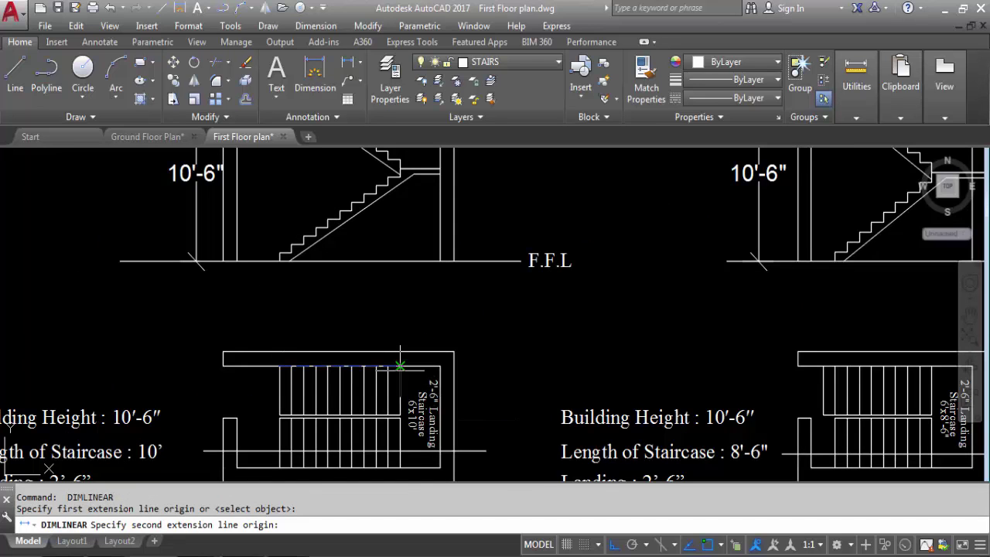
pyautogui.click(400, 365)
pyautogui.scroll(-5, 418, 364)
pyautogui.scroll(5, 433, 292)
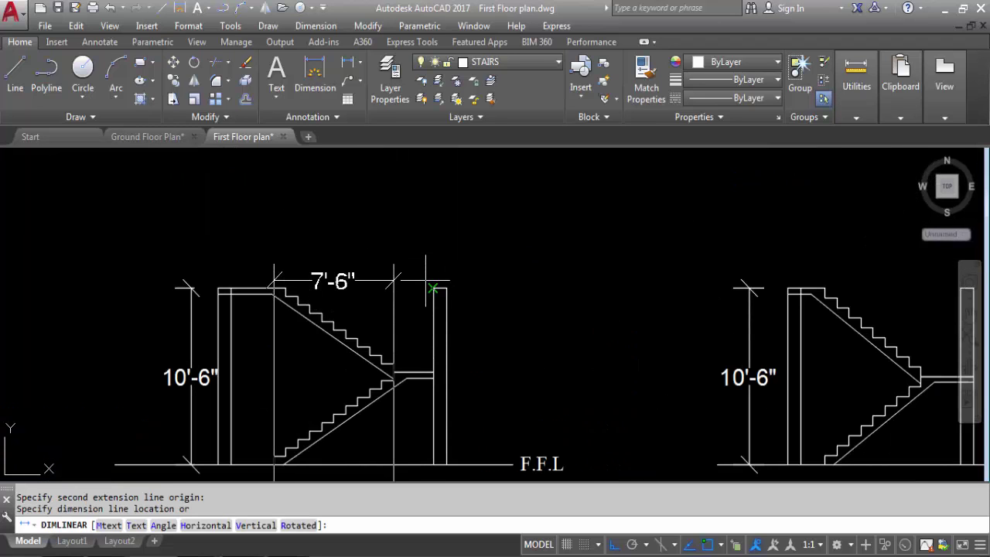
pyautogui.scroll(-5, 430, 263)
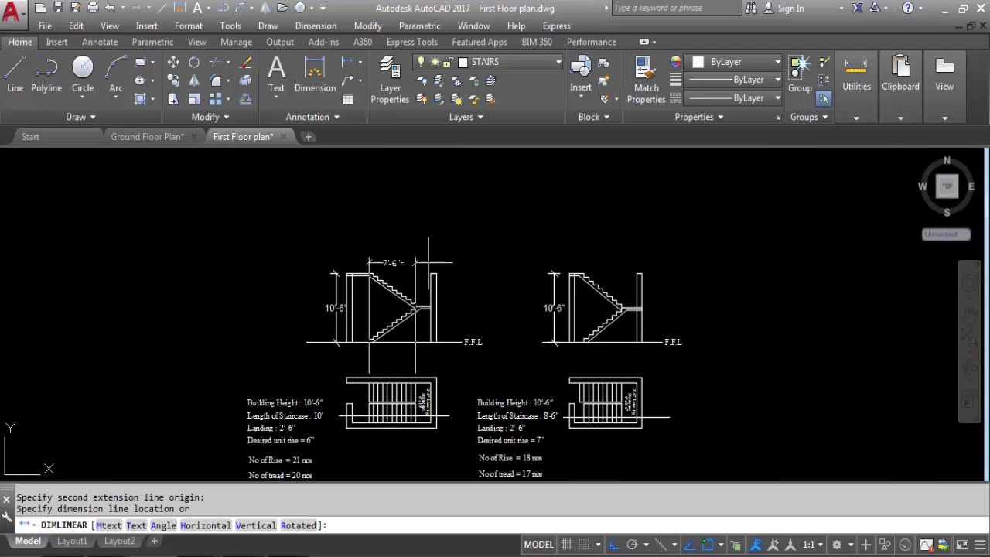
pyautogui.press('Escape')
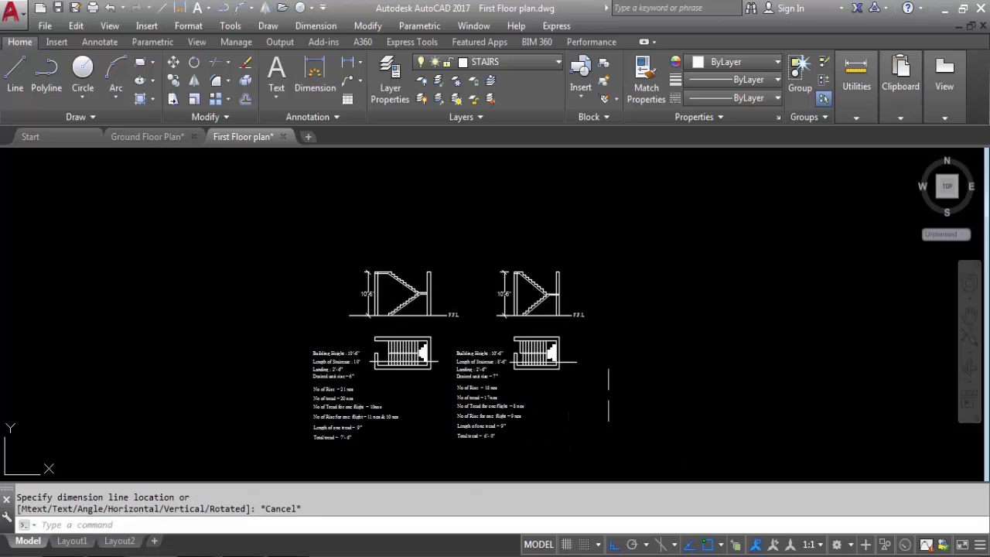
pyautogui.scroll(2, 592, 359)
pyautogui.scroll(2, 535, 339)
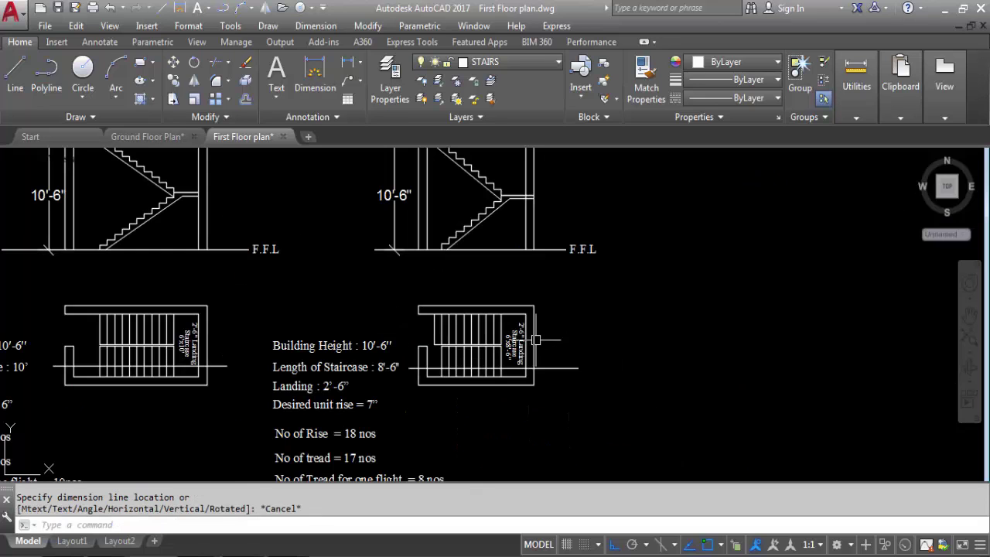
pyautogui.scroll(-2, 589, 323)
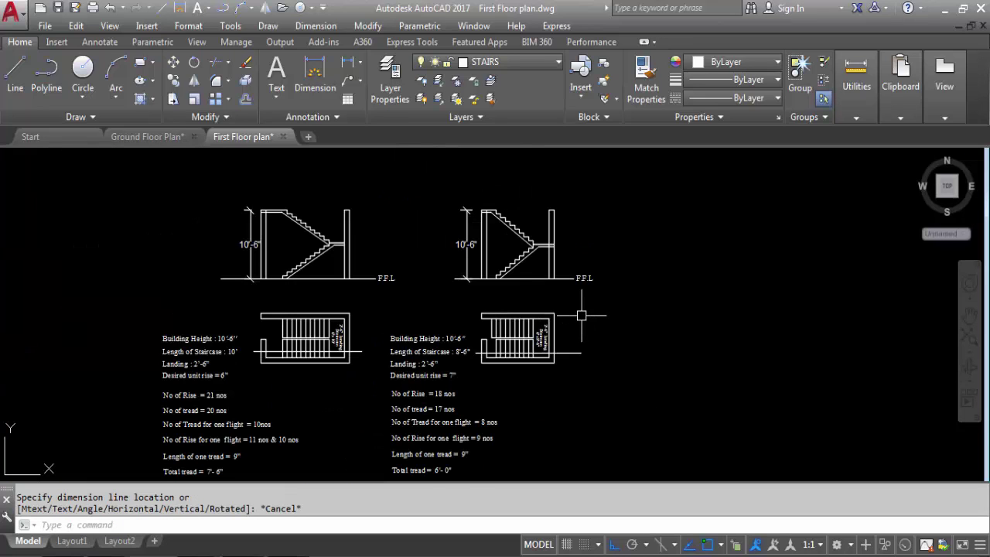
pyautogui.scroll(-2, 577, 283)
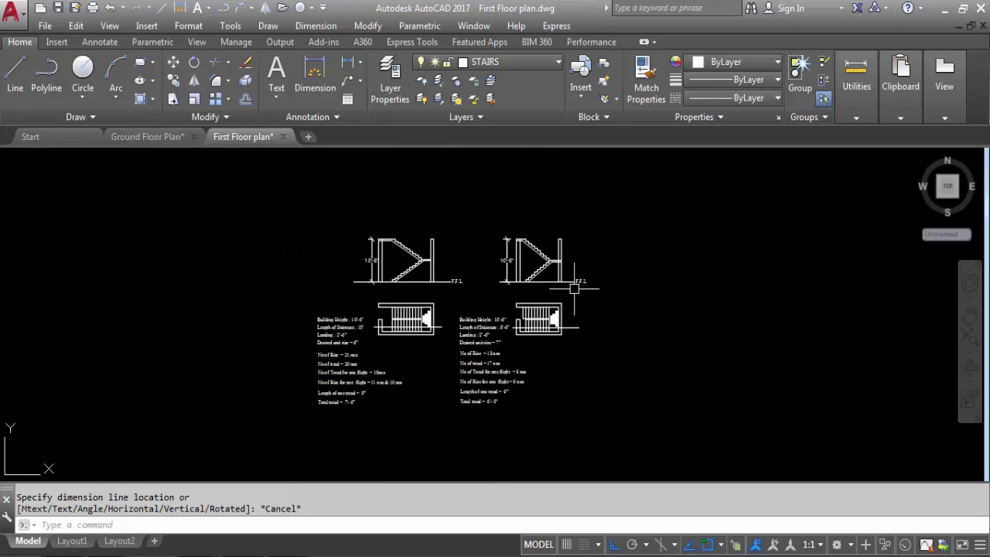
pyautogui.scroll(2, 368, 371)
pyautogui.moveTo(771, 321)
pyautogui.mouseDown(button='middle')
pyautogui.moveTo(781, 362)
pyautogui.moveTo(780, 347)
pyautogui.mouseUp(button='middle')
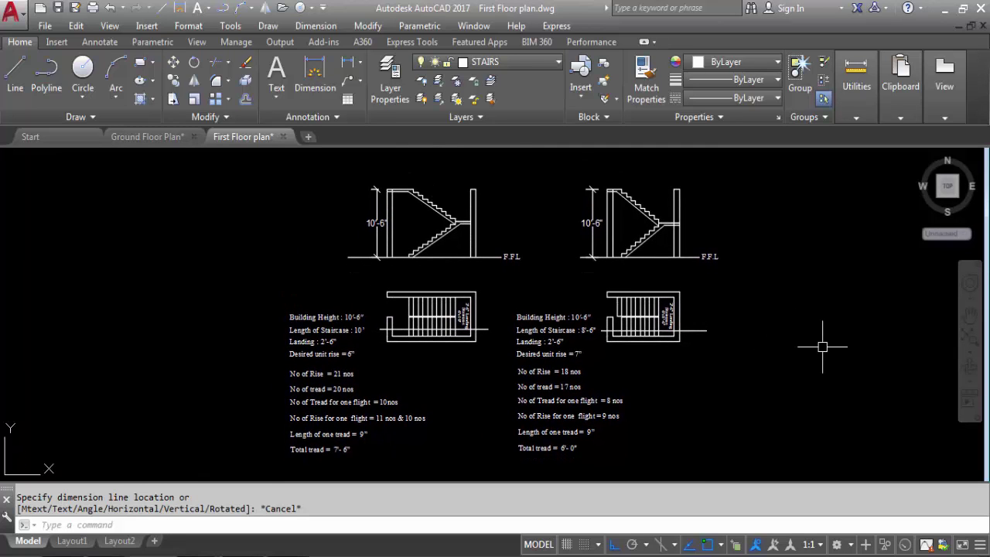
# Trim the landing slab lines that run through the landing-side wall in the 6'x8'-6" staircase section.
pyautogui.press('Return')
pyautogui.press('Return')
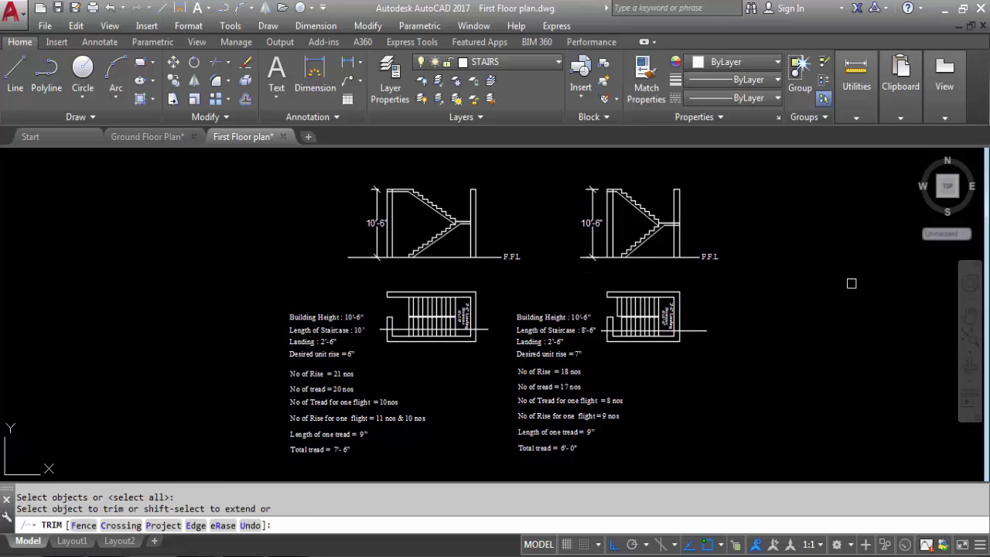
pyautogui.scroll(2, 681, 224)
pyautogui.press('Return')
pyautogui.press('Return')
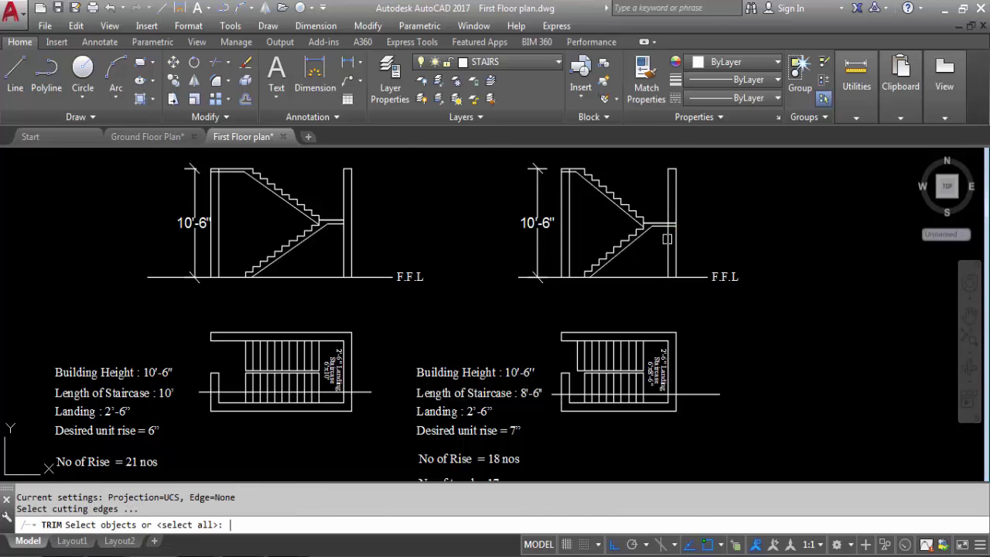
pyautogui.scroll(3, 678, 219)
pyautogui.press('Return')
pyautogui.scroll(4, 677, 250)
pyautogui.scroll(-1, 676, 232)
pyautogui.click(674, 222)
pyautogui.scroll(-4, 676, 222)
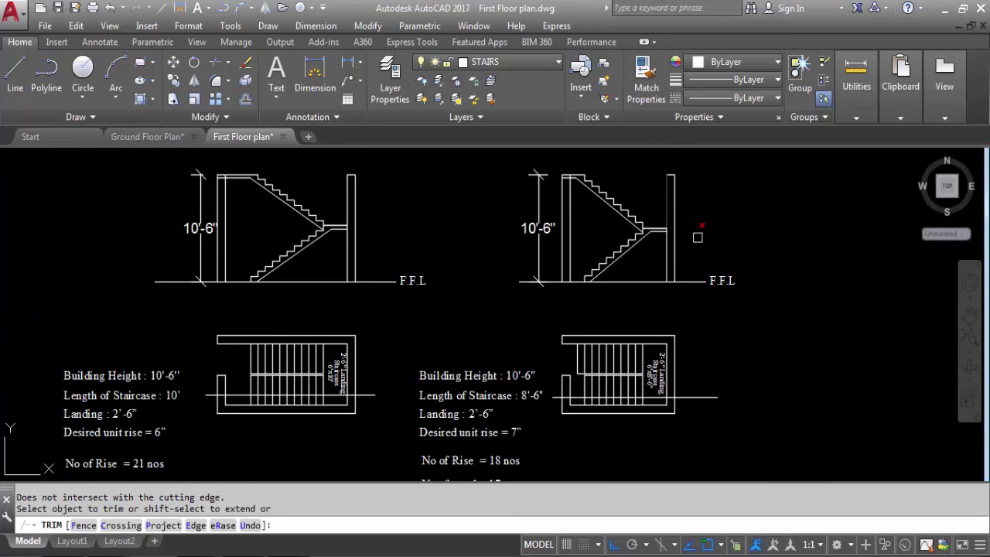
pyautogui.scroll(-2, 681, 224)
pyautogui.press('Escape')
pyautogui.scroll(-2, 655, 268)
pyautogui.scroll(1, 652, 267)
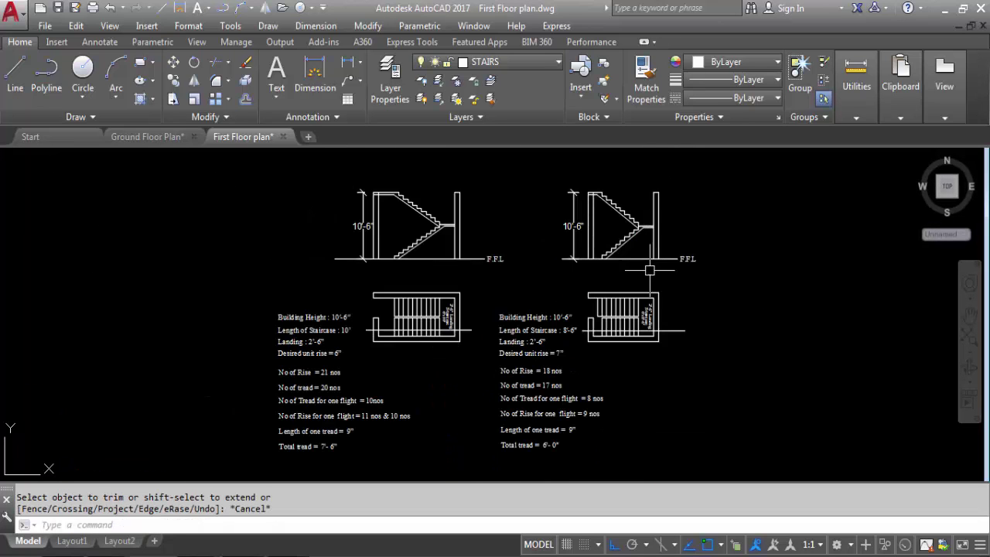
pyautogui.scroll(-1, 800, 333)
pyautogui.scroll(1, 623, 286)
pyautogui.press('space')
pyautogui.press('Escape')
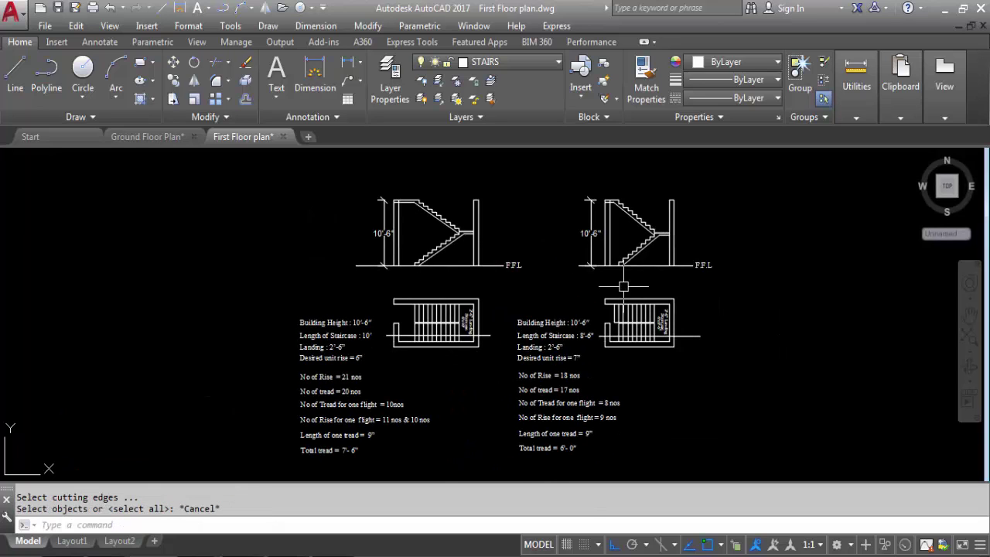
# Trim the inner wall line where it crosses the top slab in the 6'x10' staircase section.
pyautogui.press('space')
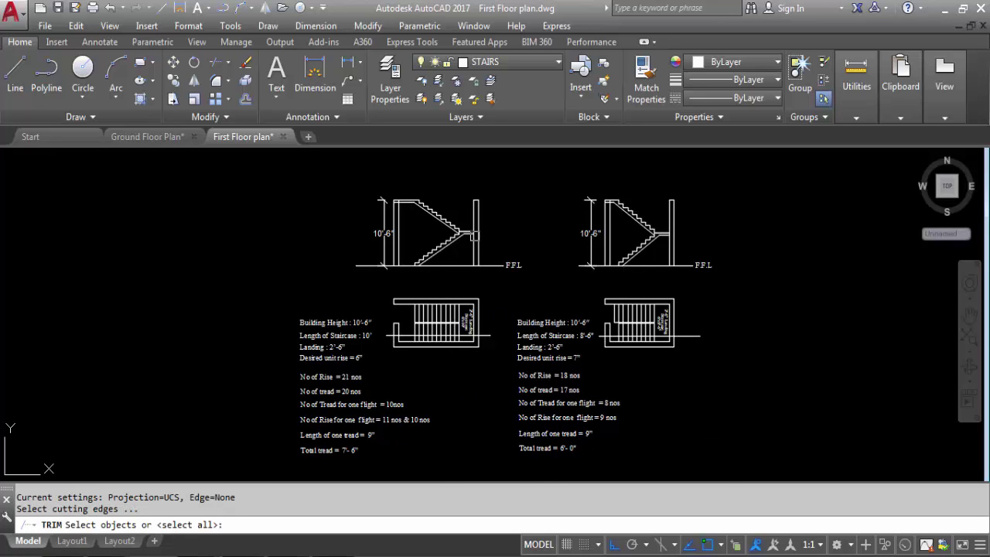
pyautogui.scroll(5, 396, 199)
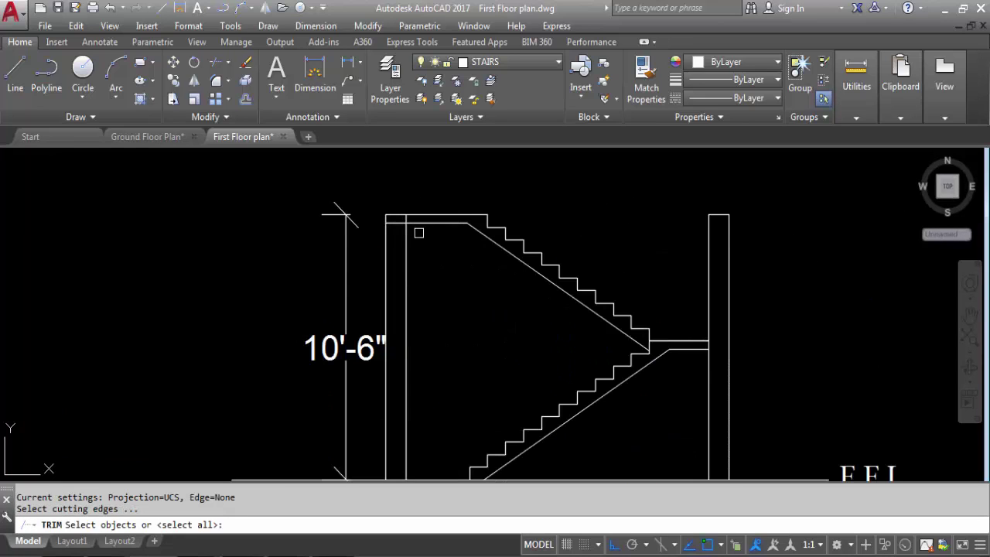
pyautogui.press('space')
pyautogui.scroll(2, 402, 207)
pyautogui.click(412, 238)
pyautogui.scroll(-4, 287, 244)
pyautogui.click(304, 258)
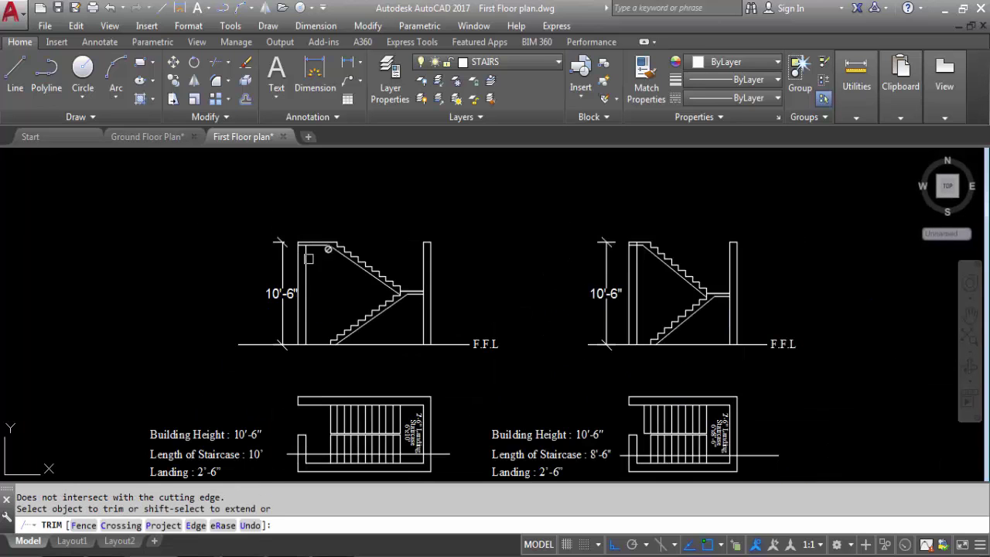
# Trim the inner wall line where it crosses the top slab in the 6'x8'-6" staircase section and save the drawing.
pyautogui.click(637, 247)
pyautogui.scroll(8, 633, 250)
pyautogui.click(637, 249)
pyautogui.scroll(-8, 637, 248)
pyautogui.click(718, 241)
pyautogui.scroll(-3, 712, 249)
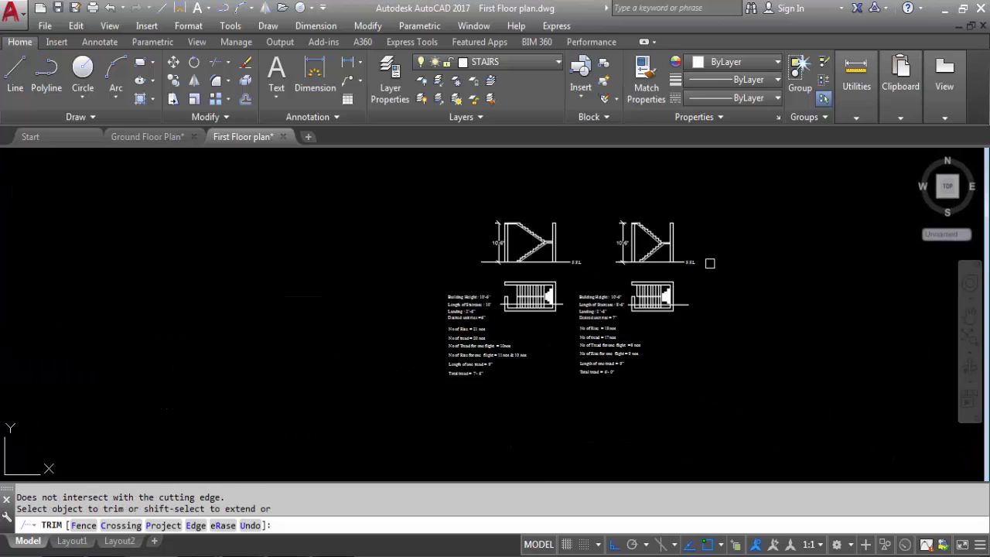
pyautogui.scroll(3, 713, 261)
pyautogui.press('Escape')
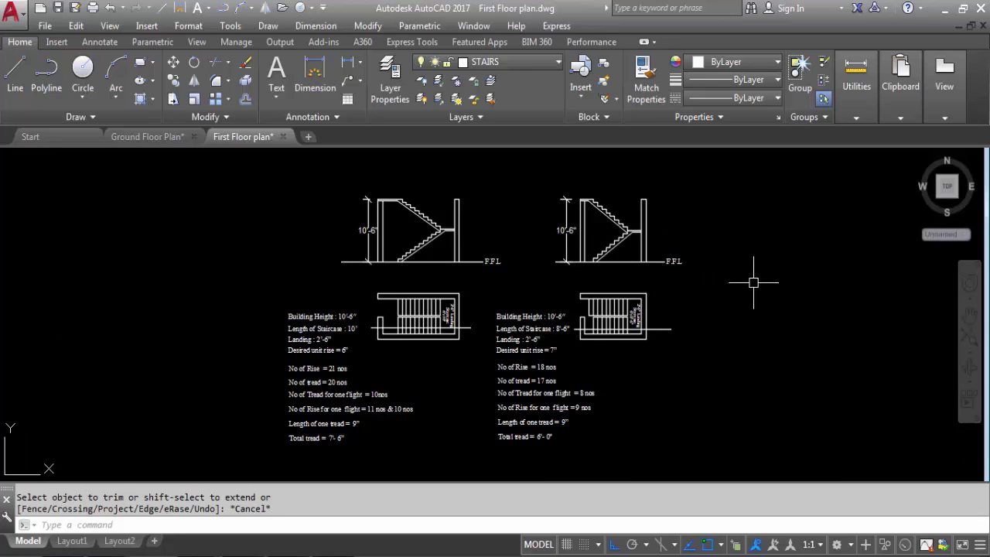
pyautogui.hotkey('ctrl', 's')
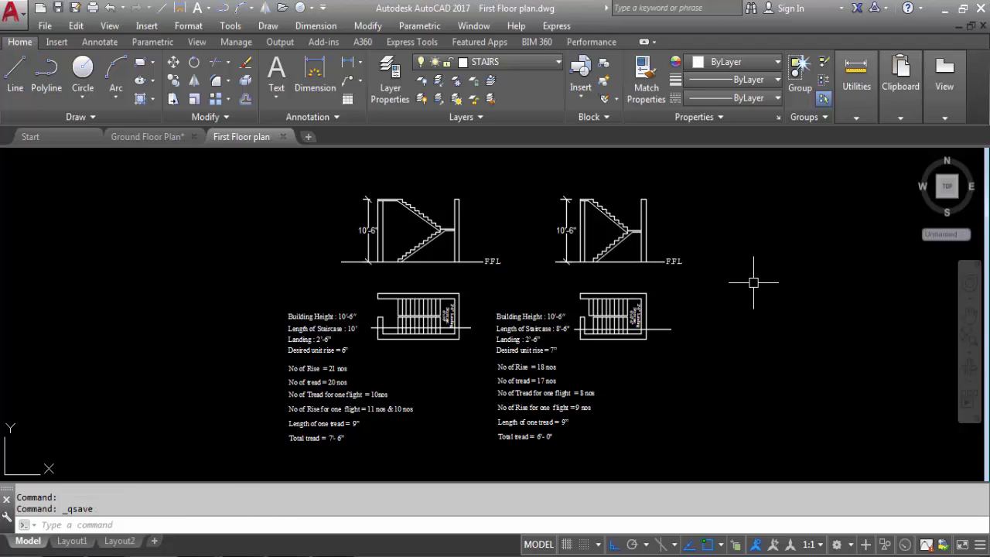